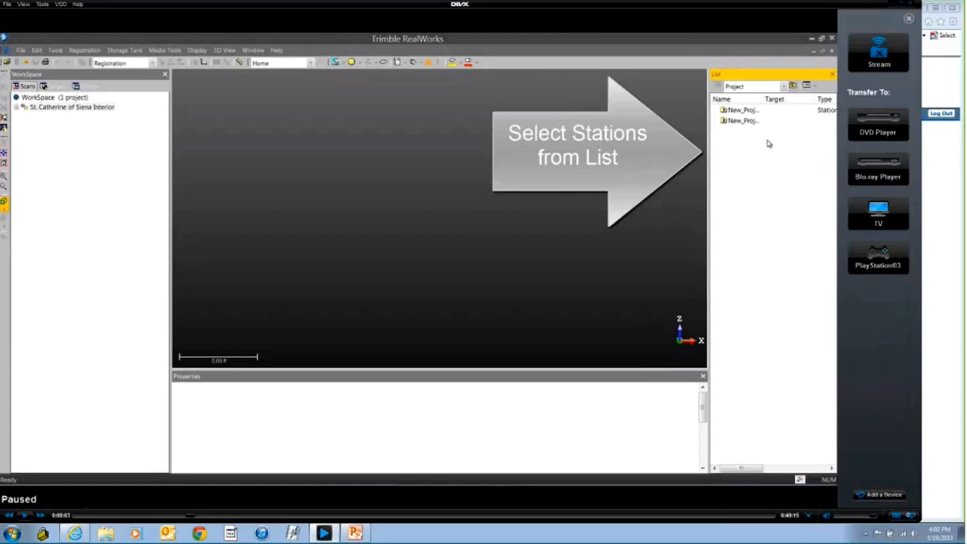
# - Select all stations in the list and start Auto-Extract Targets and Register
pyautogui.press('space')
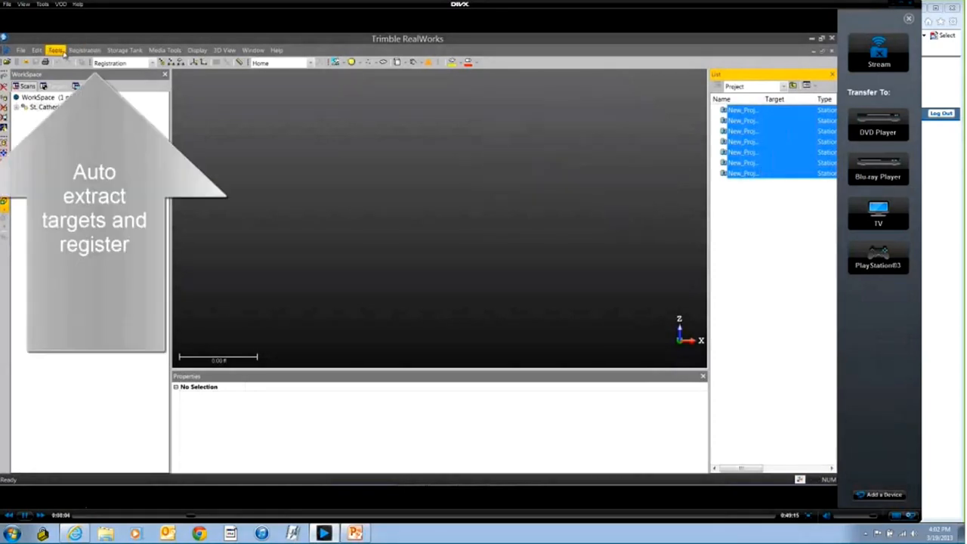
pyautogui.press('space')
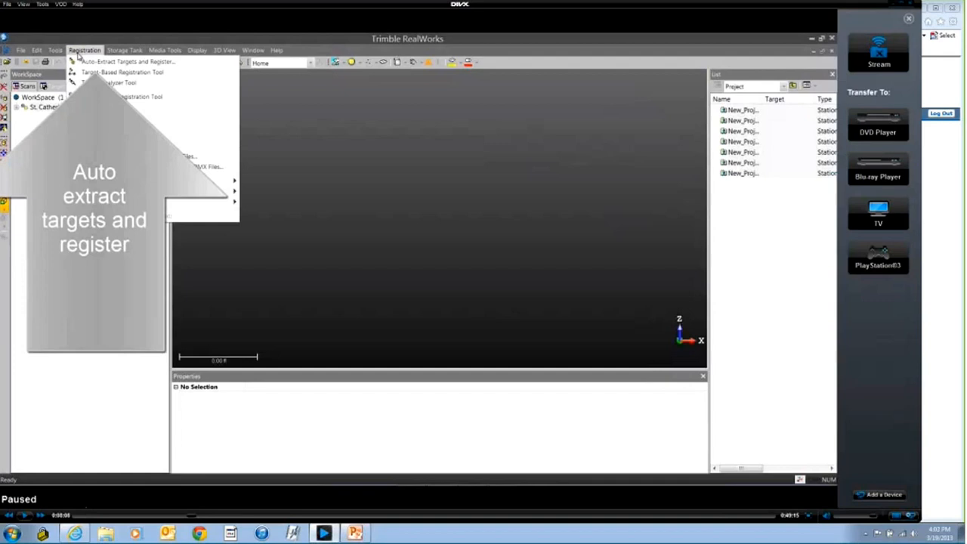
pyautogui.press('space')
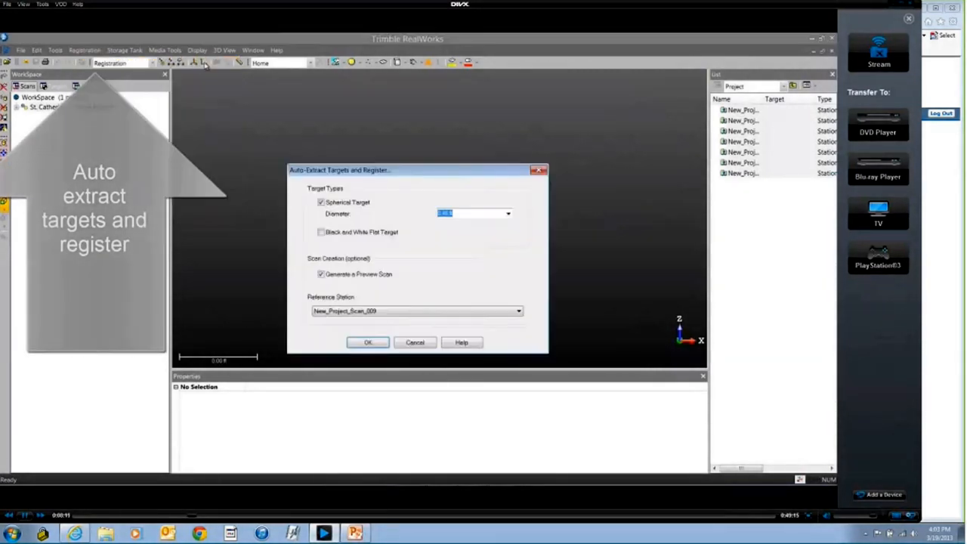
pyautogui.press('space')
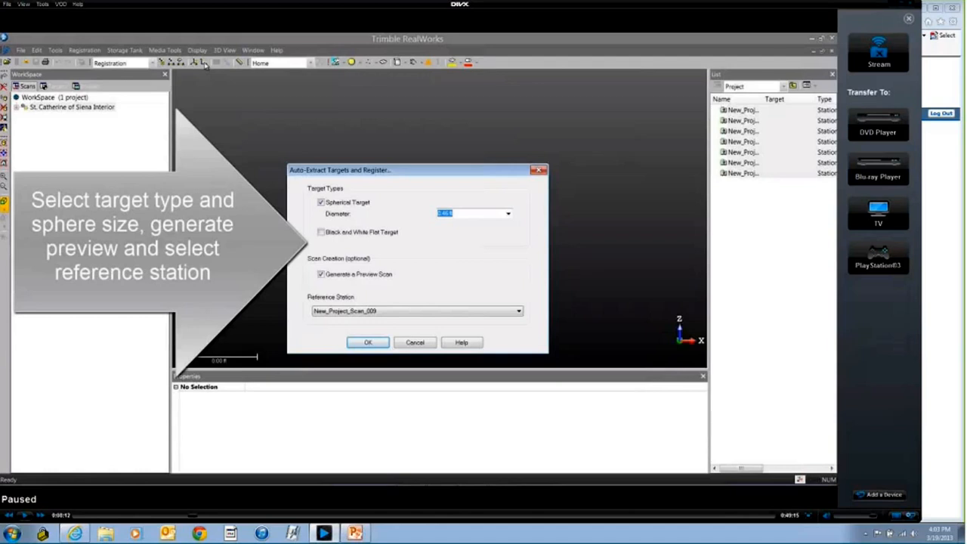
pyautogui.press('space')
pyautogui.press('space')
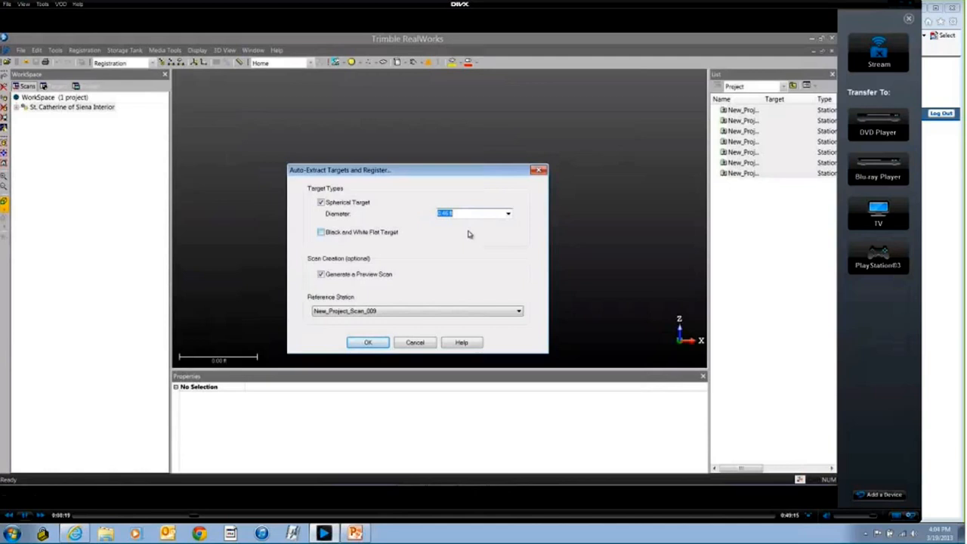
# - Set the spherical target diameter to 139 mm and the reference station to New_Project_Scan_005, and run the automatic extraction and registration
pyautogui.write('138 mm')
pyautogui.press('Tab')
pyautogui.click(431, 314)
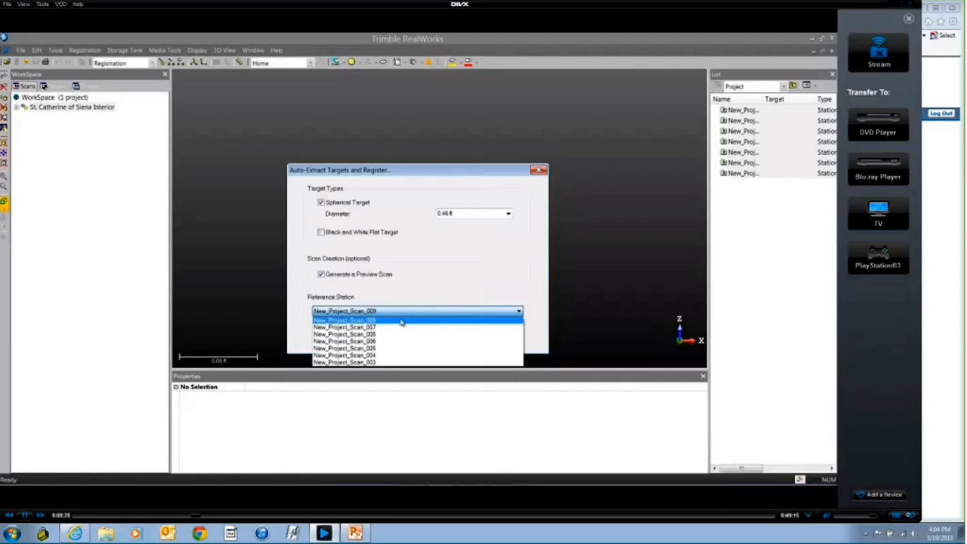
pyautogui.click(371, 349)
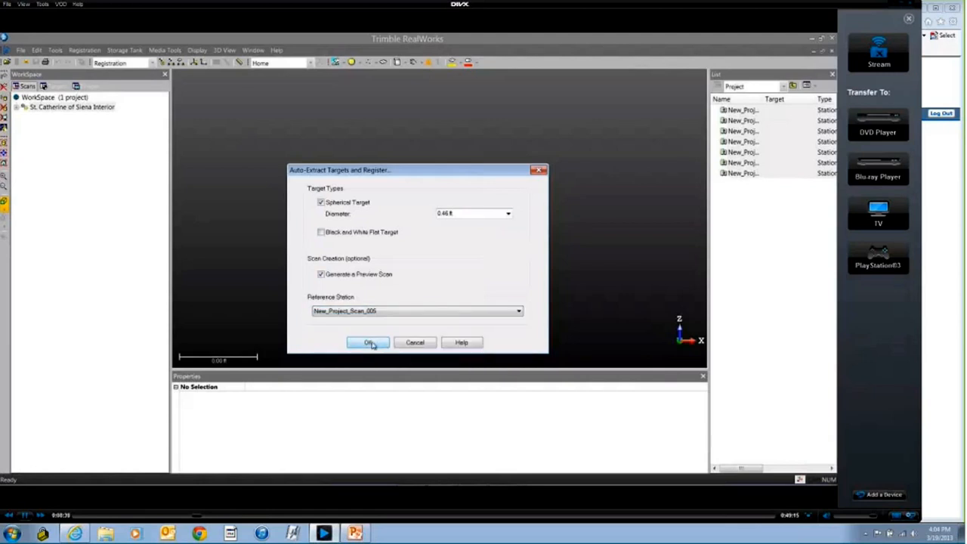
pyautogui.click(370, 343)
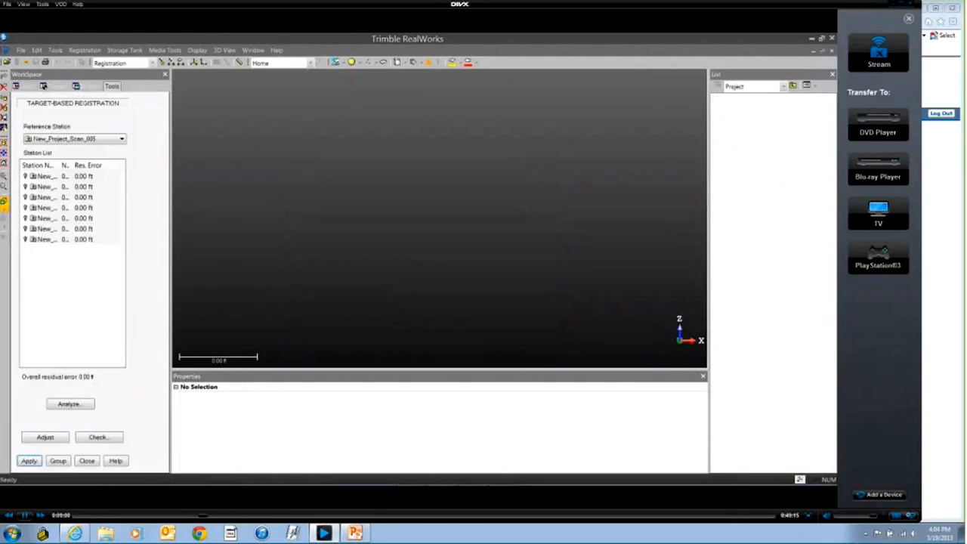
pyautogui.press('space')
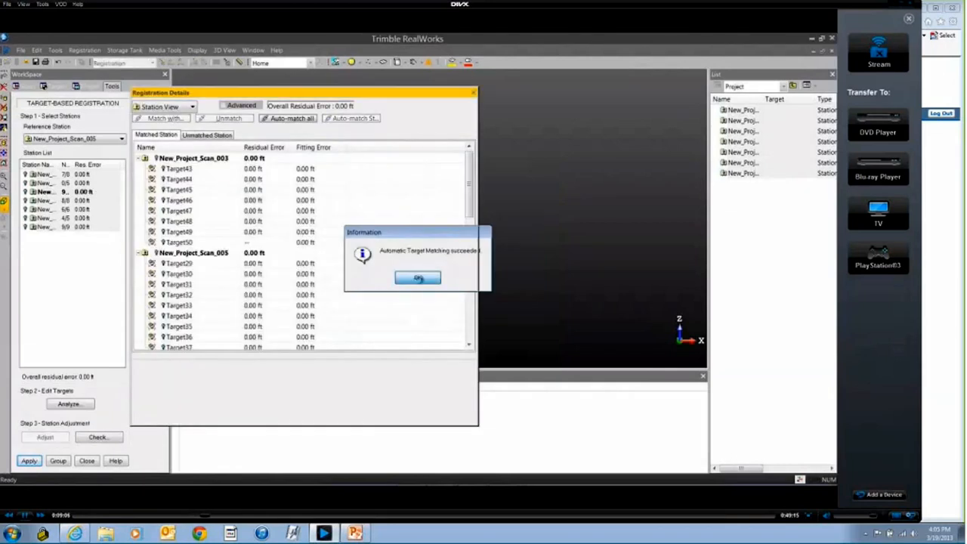
pyautogui.press('space')
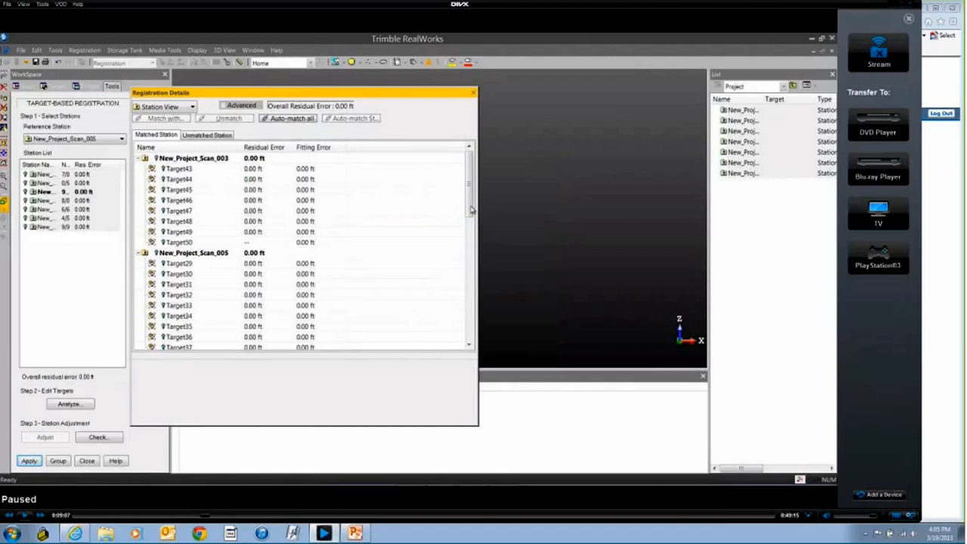
# - Set the length unit to millimeters in the preferences
pyautogui.press('space')
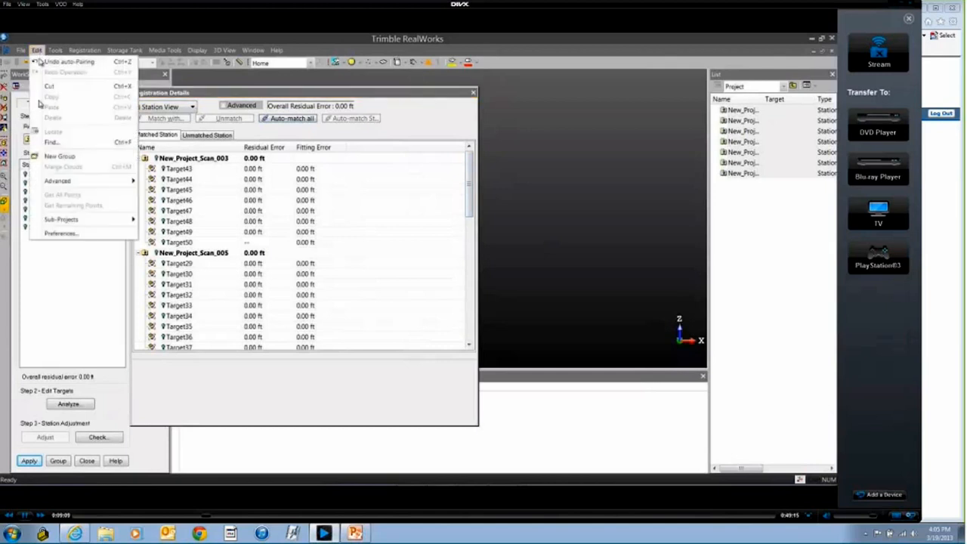
pyautogui.click(60, 232)
pyautogui.click(355, 166)
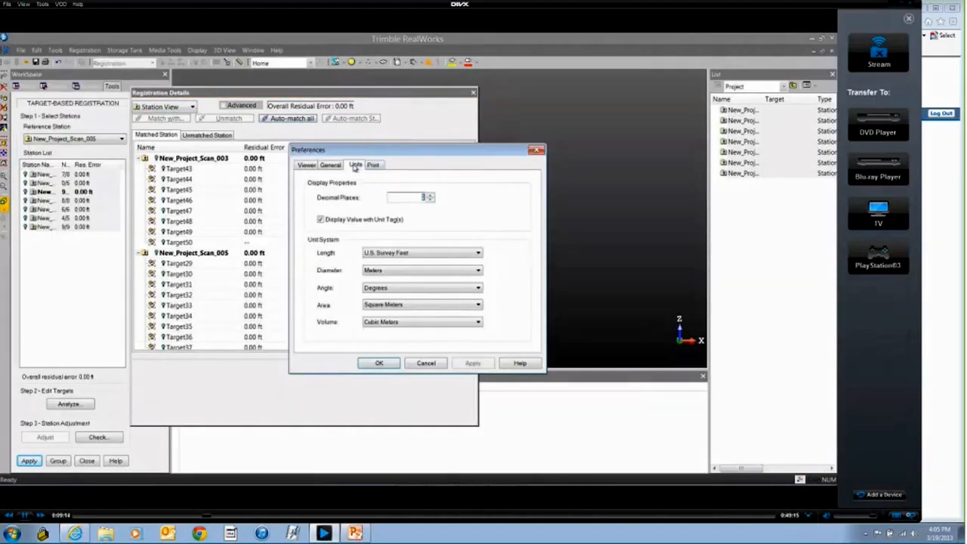
pyautogui.click(392, 255)
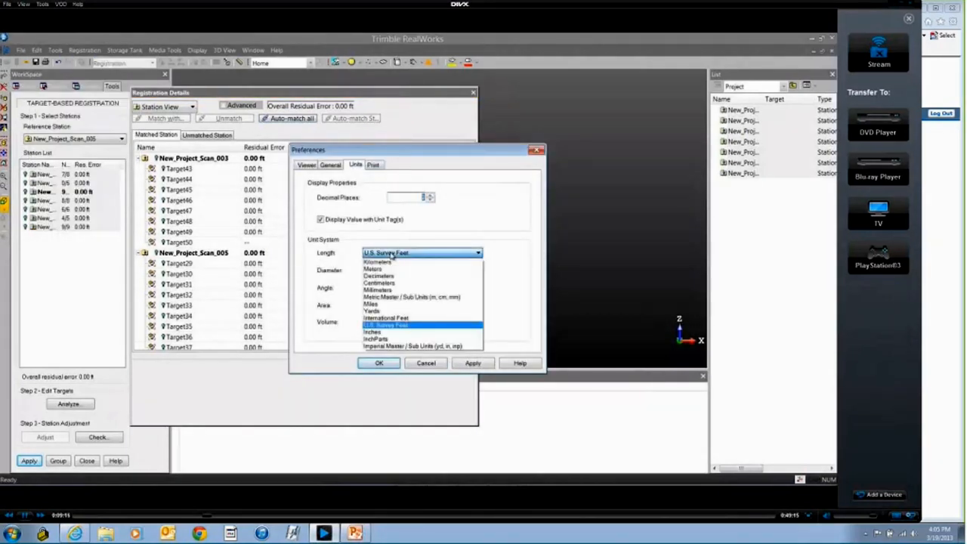
pyautogui.click(386, 292)
pyautogui.click(380, 363)
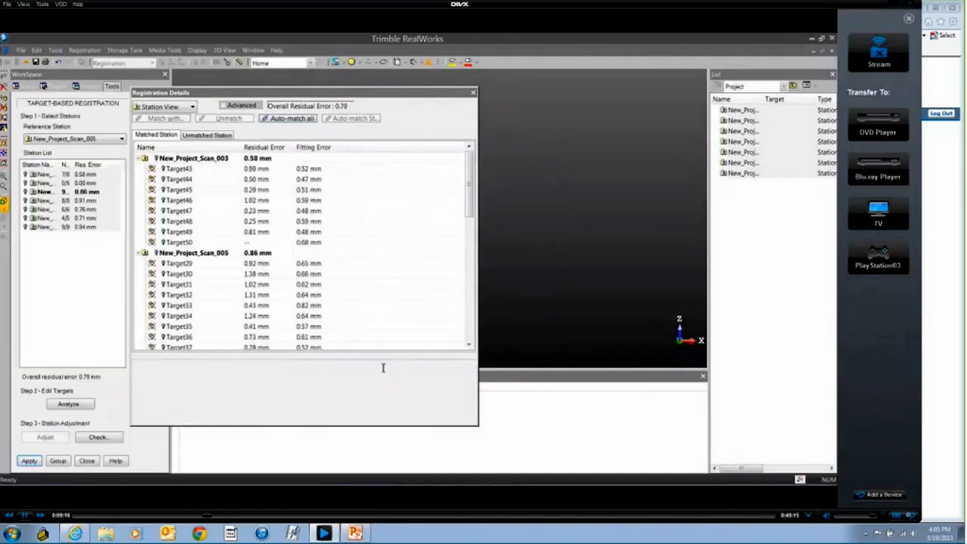
# - Review the residual errors in the registration details, close them, and open the Target Analyzer tool
pyautogui.moveTo(472, 179)
pyautogui.mouseDown()
pyautogui.moveTo(462, 305)
pyautogui.moveTo(465, 169)
pyautogui.mouseUp()
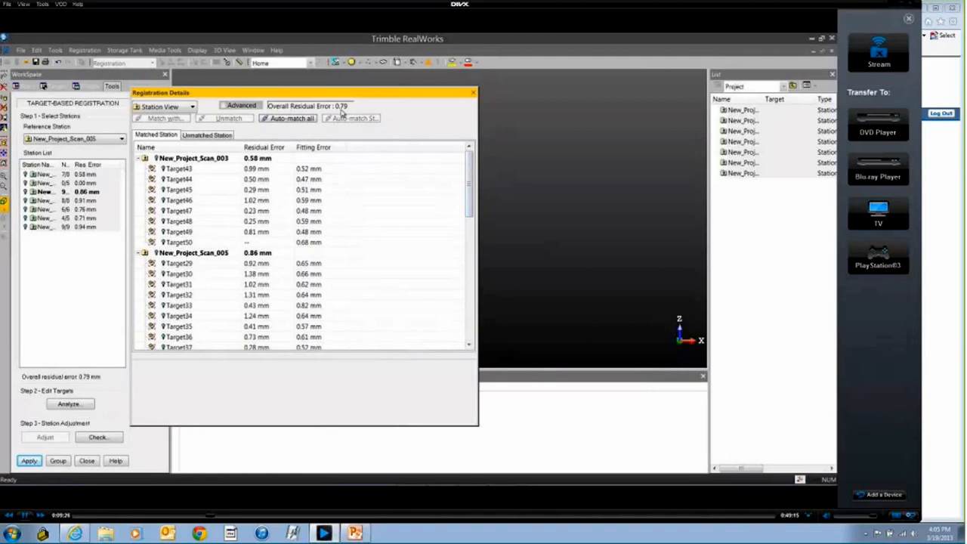
pyautogui.click(473, 93)
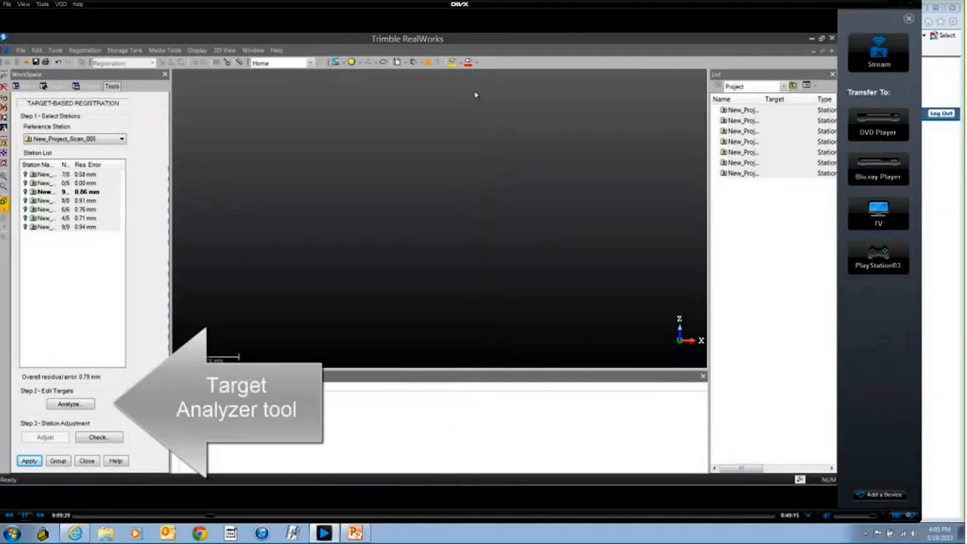
pyautogui.click(83, 403)
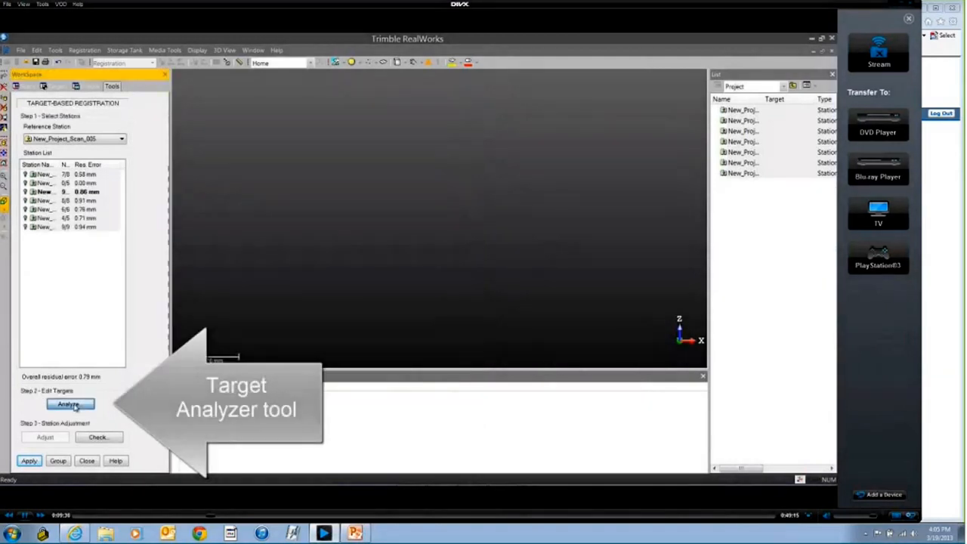
pyautogui.click(95, 397)
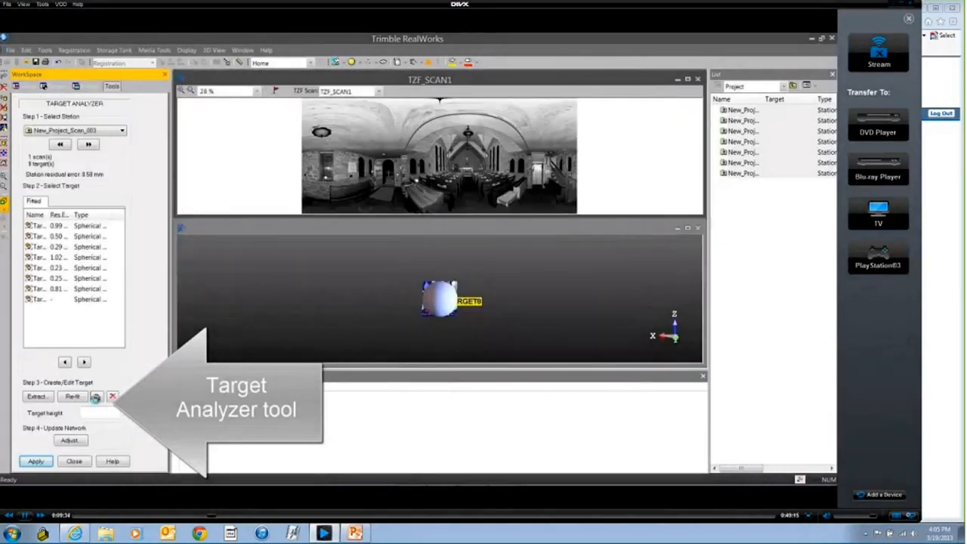
pyautogui.press('space')
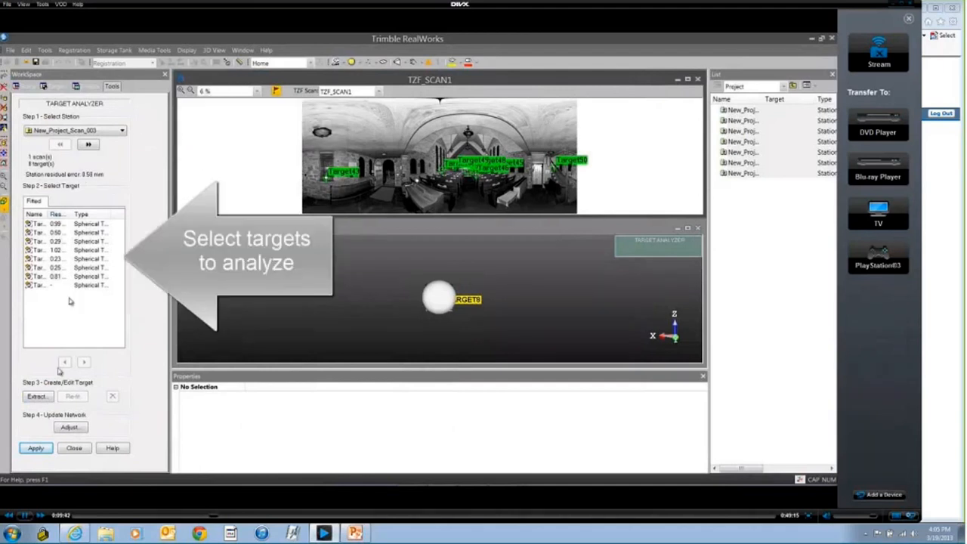
# - Inspect how Target43's fitted sphere matches its scan points in the 3D view
pyautogui.click(56, 225)
pyautogui.click(55, 224)
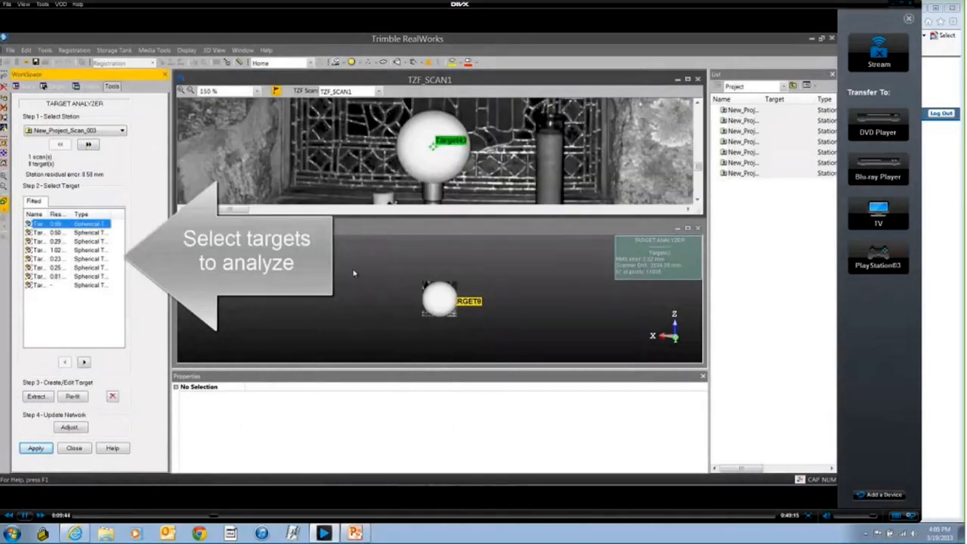
pyautogui.moveTo(554, 302); pyautogui.dragTo(546, 302)
pyautogui.scroll(4, 466, 305)
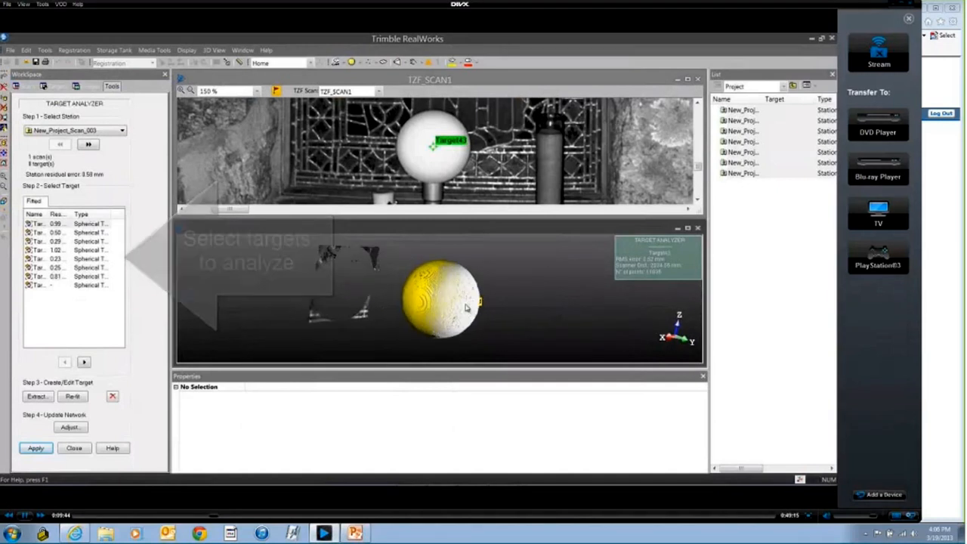
pyautogui.scroll(-2, 466, 305)
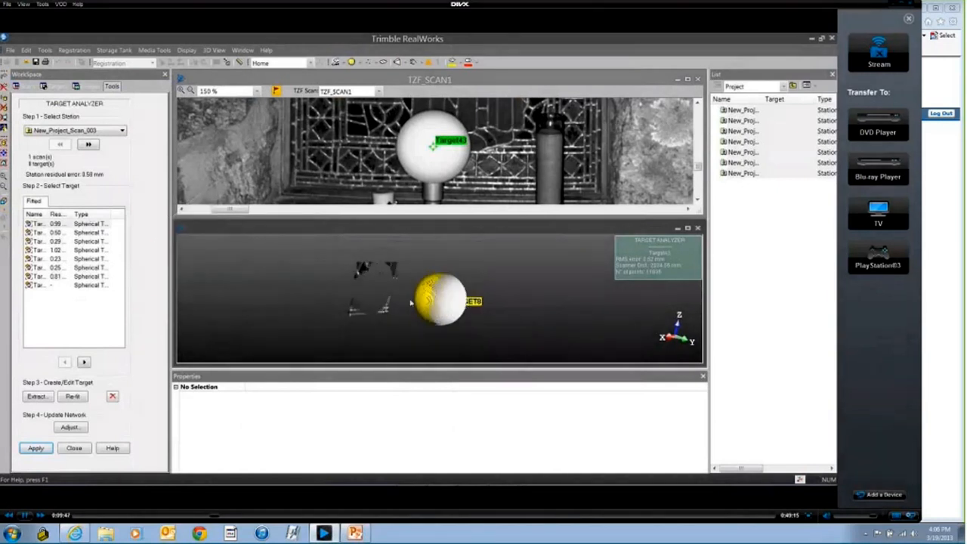
# - Examine Target44 through Target50 of New_Project_Scan_003 one by one in the scan image and 3D view
pyautogui.click(50, 234)
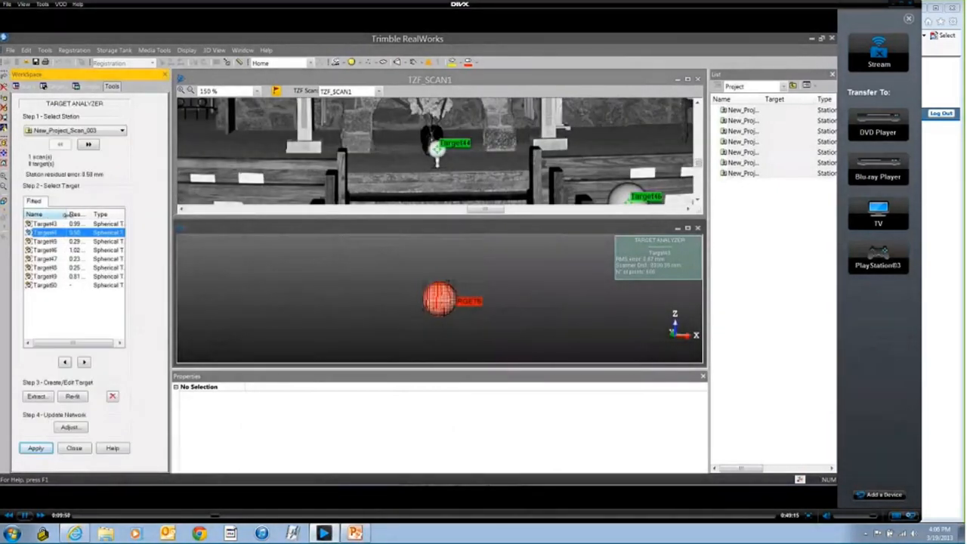
pyautogui.click(46, 241)
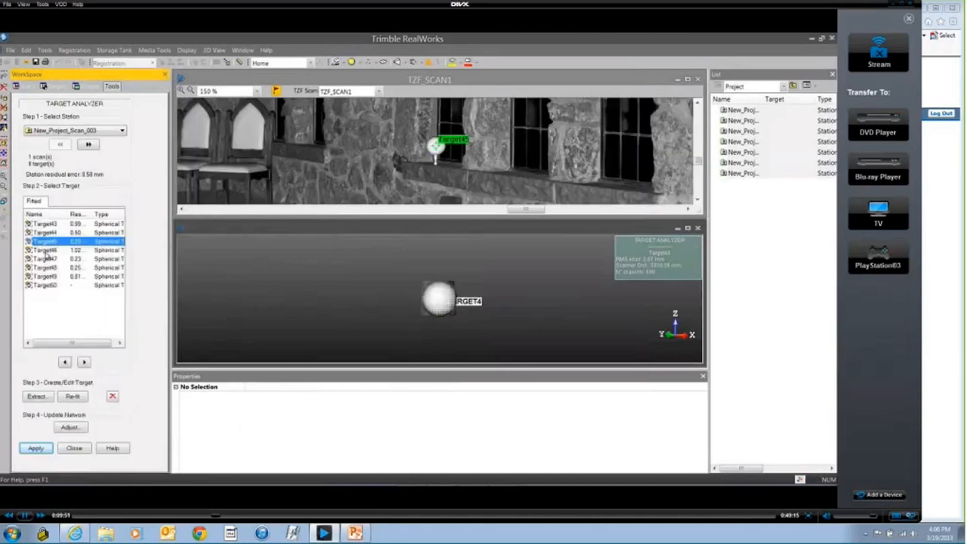
pyautogui.click(47, 250)
pyautogui.click(45, 258)
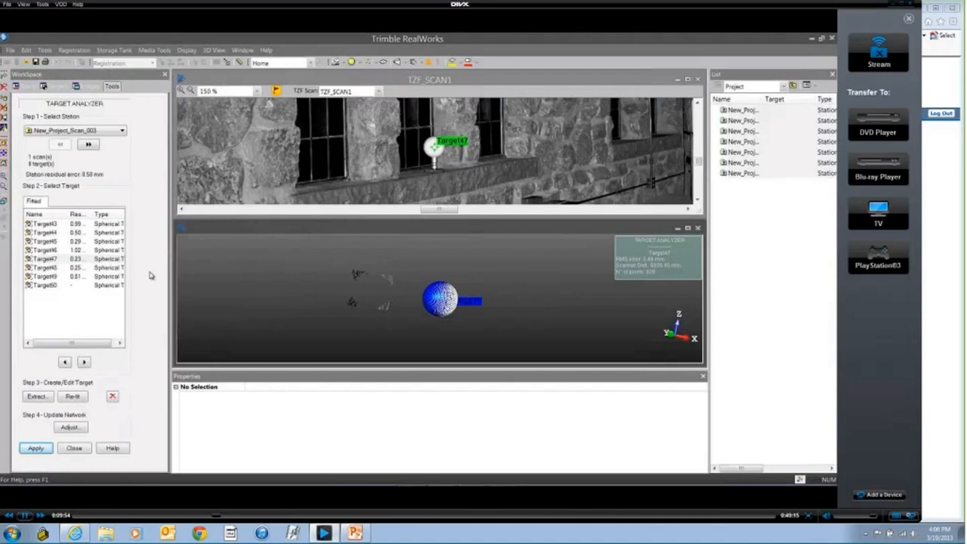
pyautogui.click(44, 268)
pyautogui.click(45, 277)
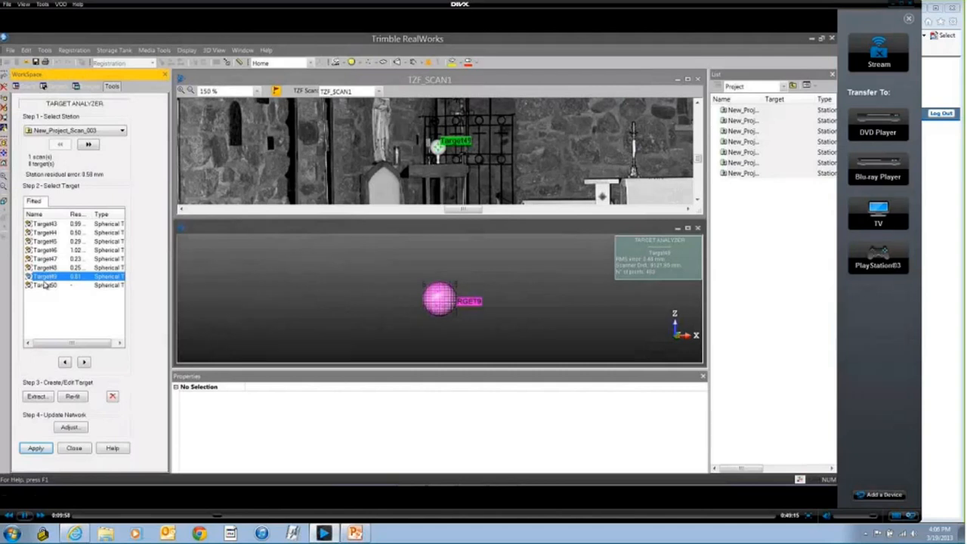
pyautogui.click(45, 285)
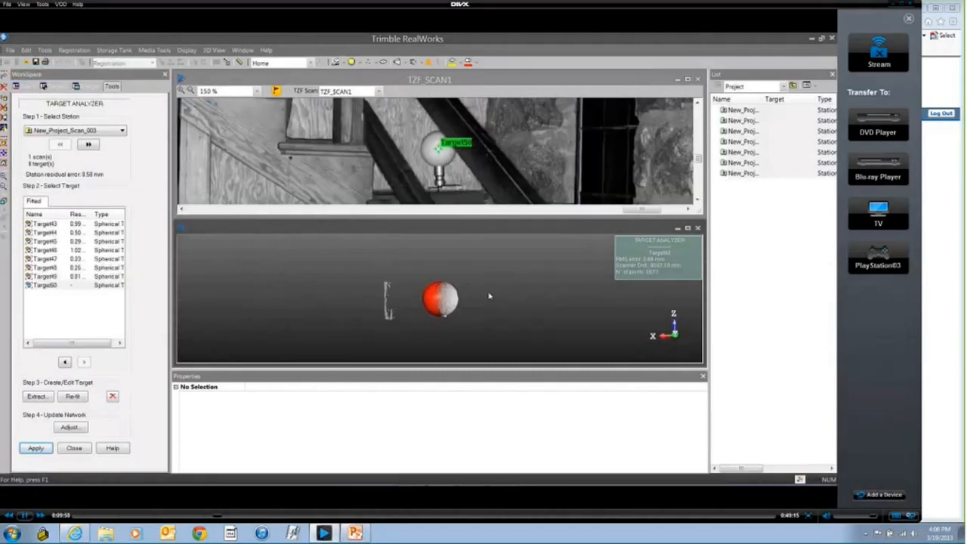
# - Tile the scan image and 3D view windows vertically
pyautogui.scroll(-3, 506, 166)
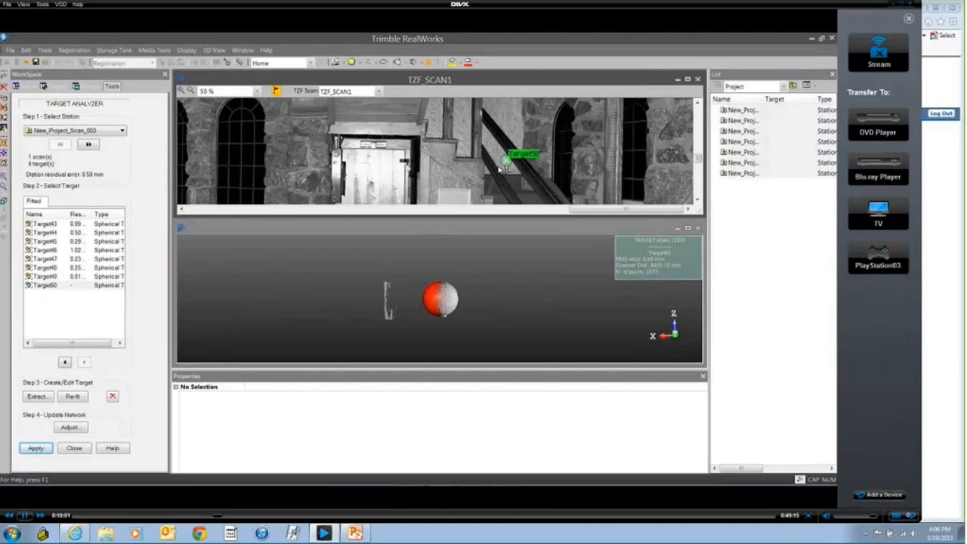
pyautogui.scroll(-1, 498, 169)
pyautogui.click(243, 51)
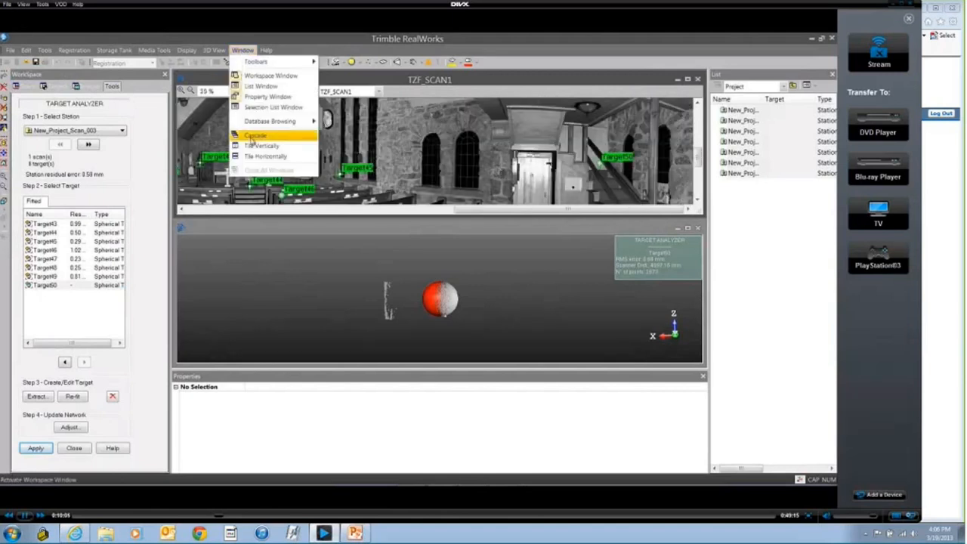
pyautogui.click(255, 146)
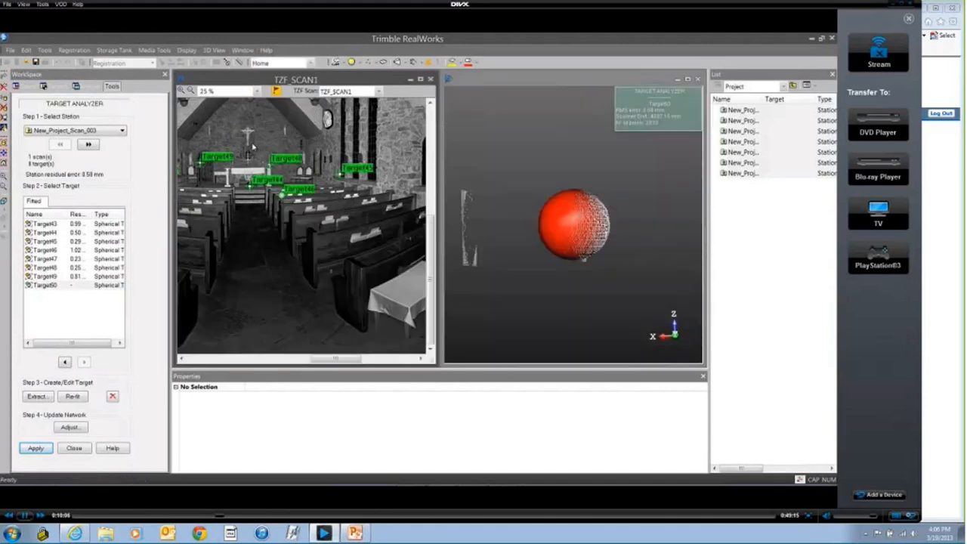
# - Extract a spherical target from the unlabelled white sphere on the wooden furniture beside the pews in the scan image
pyautogui.moveTo(300, 215)
pyautogui.mouseDown()
pyautogui.moveTo(378, 218)
pyautogui.moveTo(306, 227)
pyautogui.mouseUp()
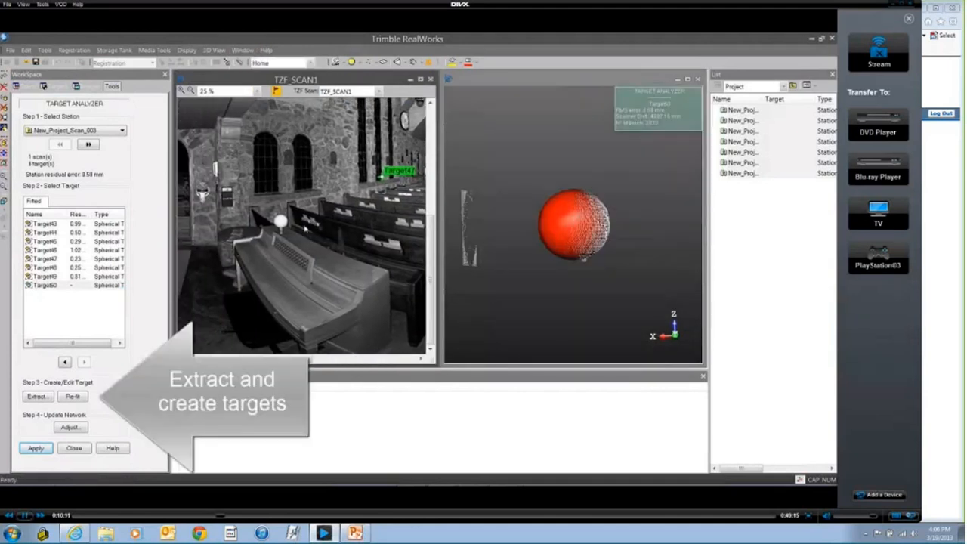
pyautogui.scroll(3, 279, 227)
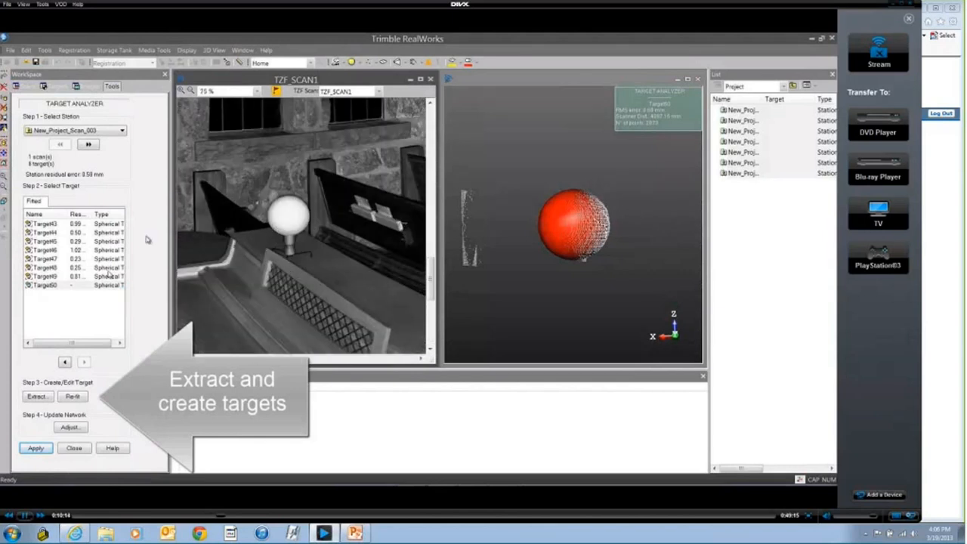
pyautogui.press('space')
pyautogui.press('space')
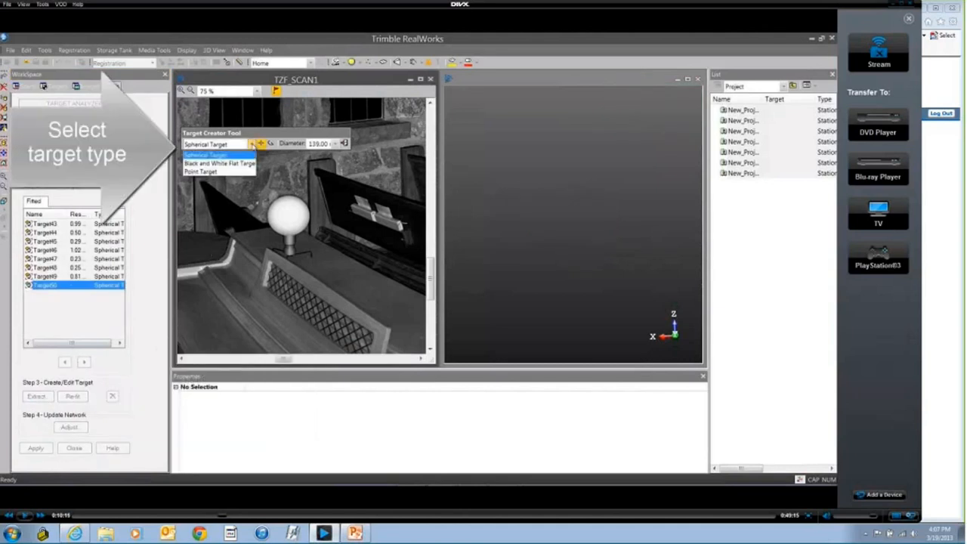
pyautogui.press('space')
pyautogui.press('space')
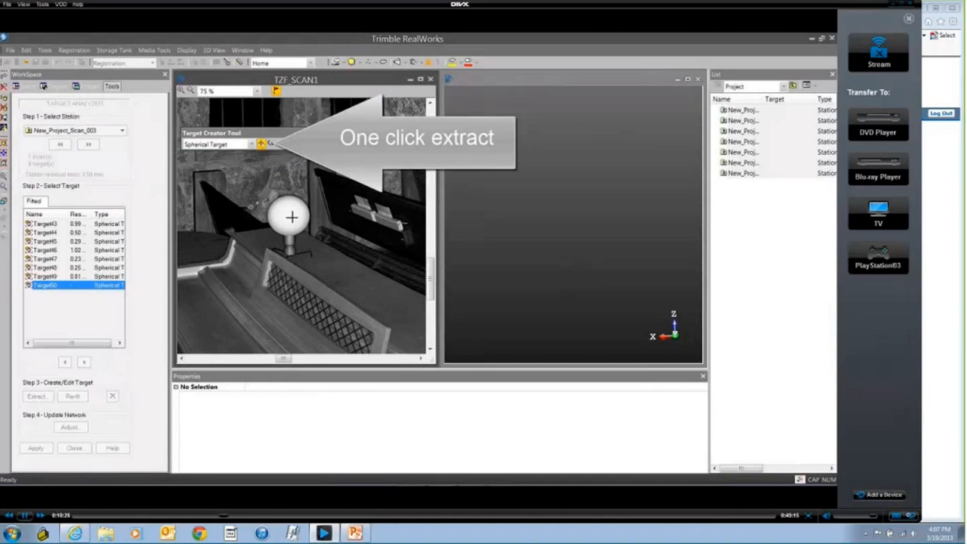
pyautogui.press('space')
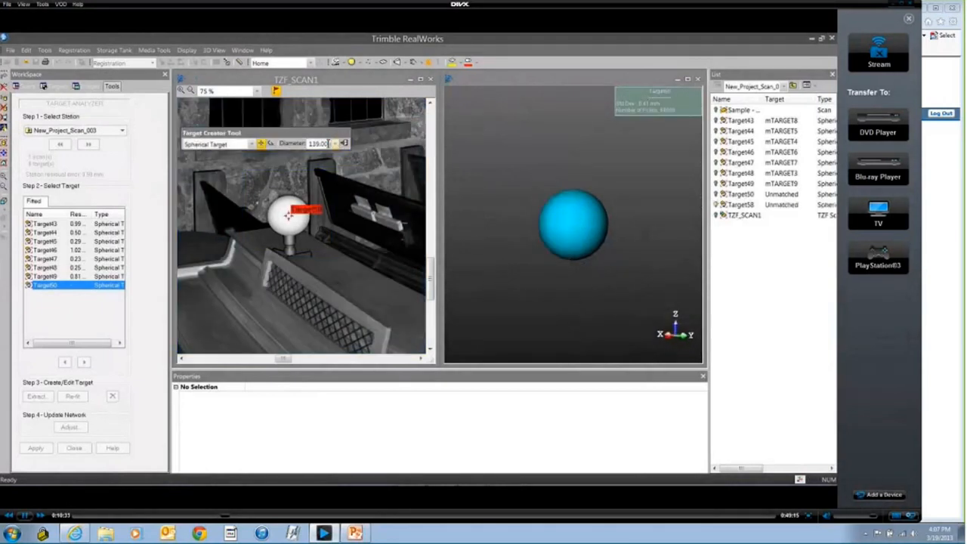
# - Close the target creator to keep the extracted sphere and switch the Target Analyzer to station New_Project_Scan_004
pyautogui.press('space')
pyautogui.click(347, 143)
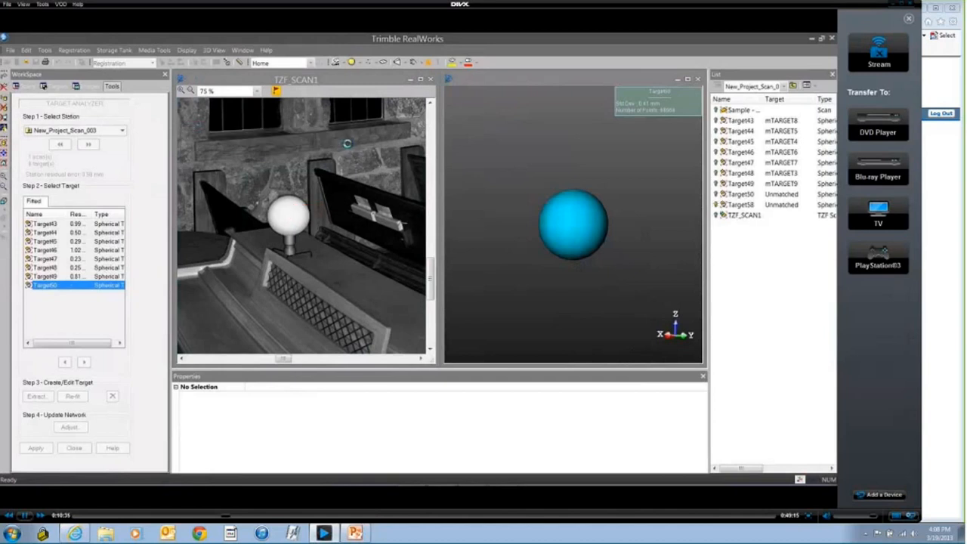
pyautogui.click(122, 131)
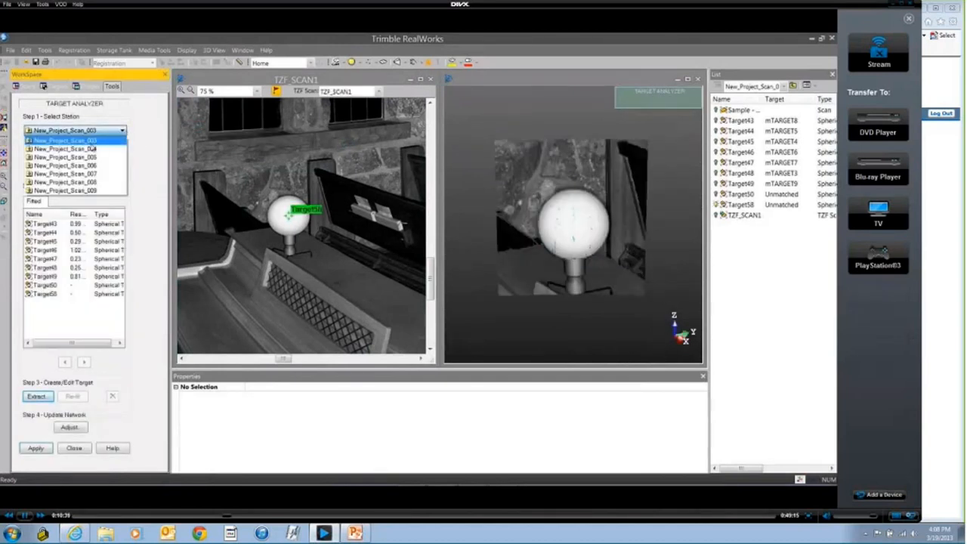
pyautogui.click(93, 149)
pyautogui.click(89, 149)
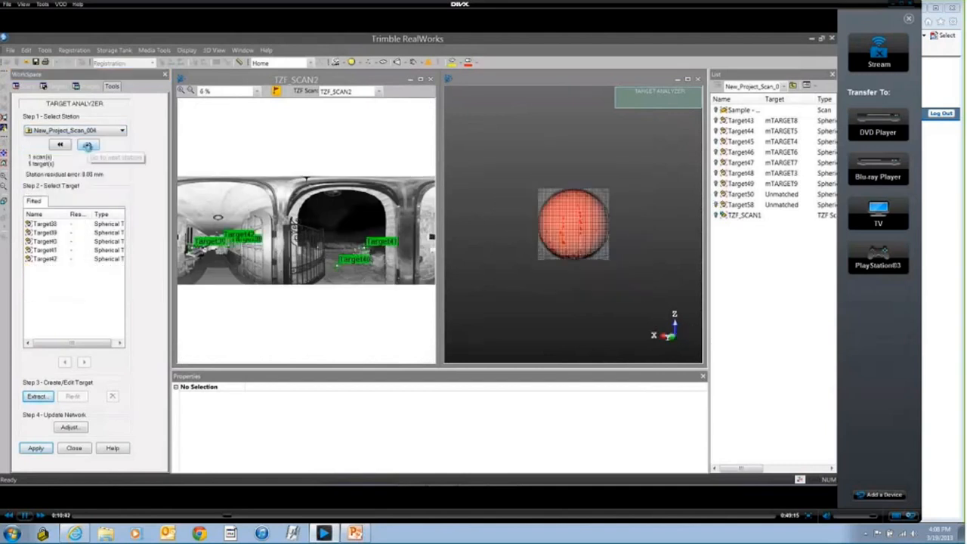
# - Examine Target38 through Target42 of New_Project_Scan_004 one by one in the scan image and 3D view
pyautogui.click(53, 224)
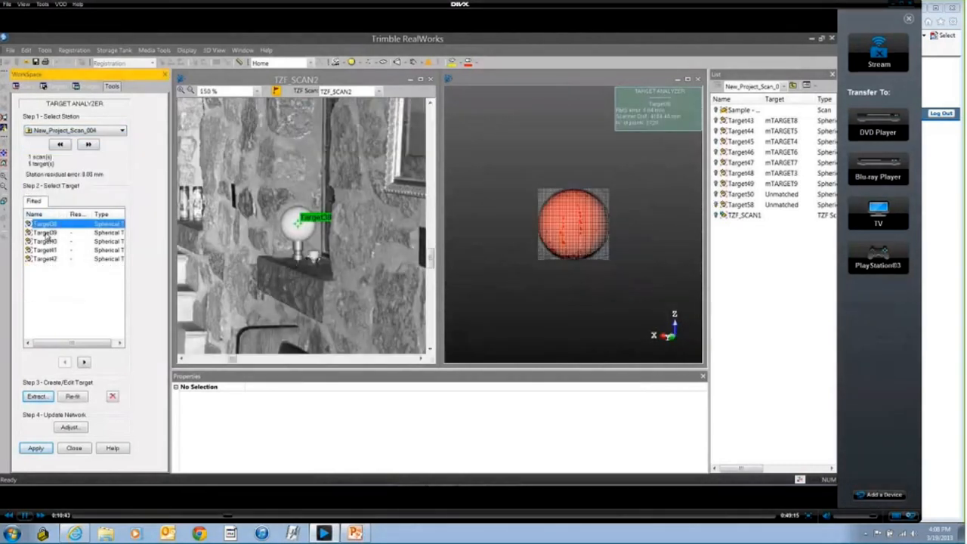
pyautogui.click(46, 233)
pyautogui.click(45, 241)
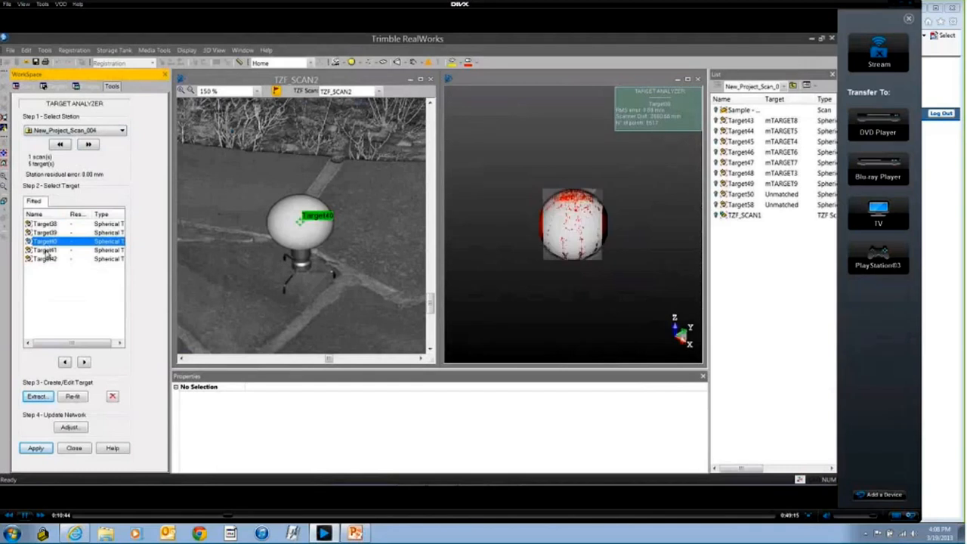
pyautogui.click(46, 250)
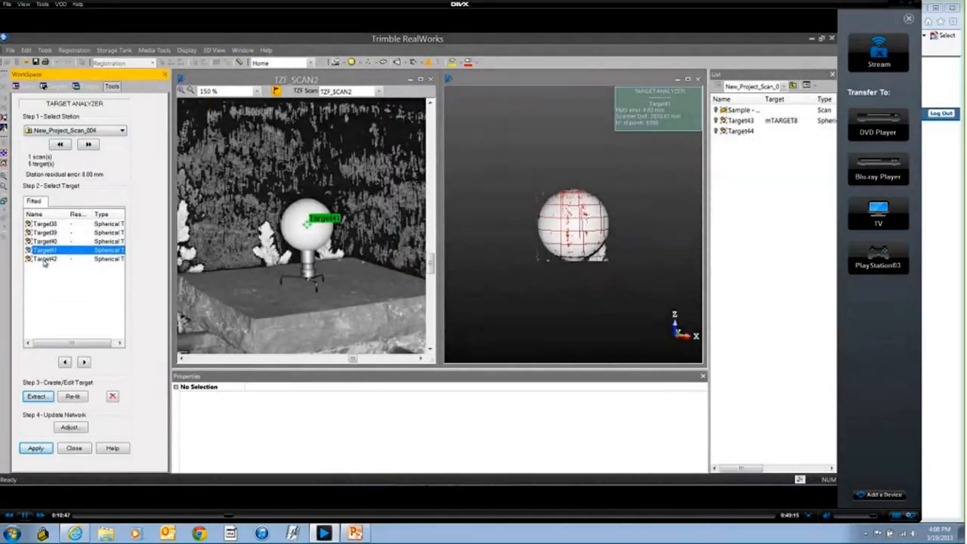
pyautogui.click(45, 259)
# - Extract a spherical target from the unlabelled white sphere on the stone block behind the iron bars in New_Project_Scan_004
pyautogui.moveTo(360, 266); pyautogui.dragTo(315, 263)
pyautogui.scroll(-8, 317, 263)
pyautogui.scroll(-1, 318, 262)
pyautogui.press('capslock')
pyautogui.scroll(1, 327, 258)
pyautogui.scroll(5, 327, 259)
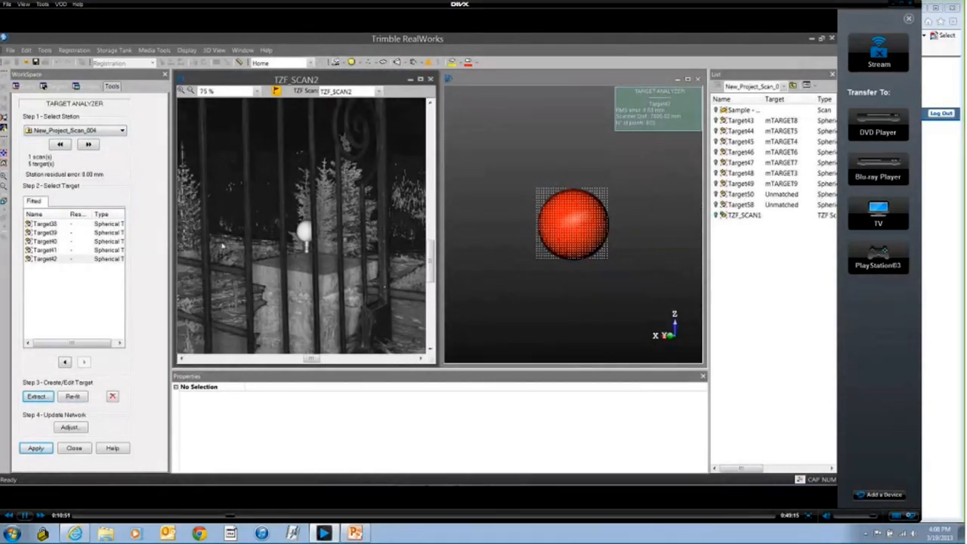
pyautogui.click(38, 398)
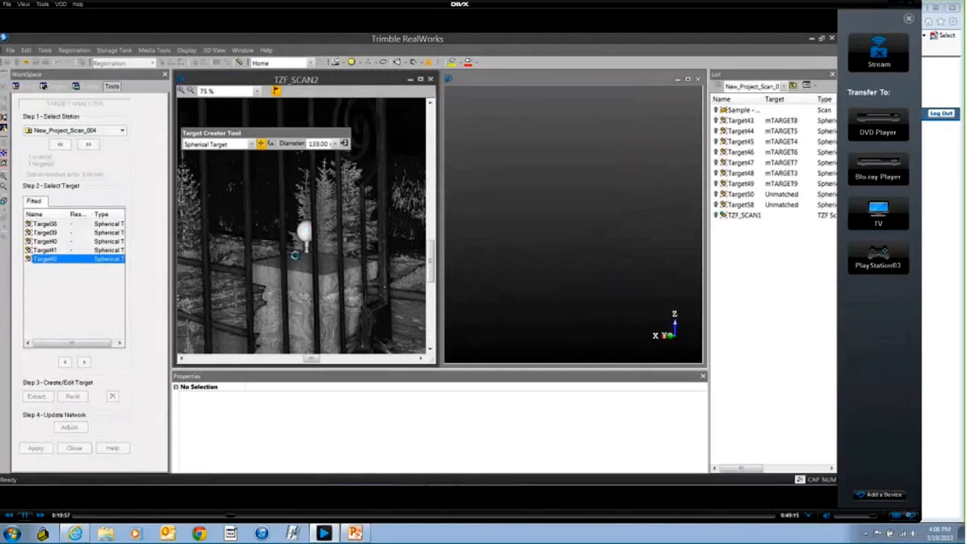
pyautogui.click(304, 230)
pyautogui.moveTo(546, 202); pyautogui.dragTo(599, 230)
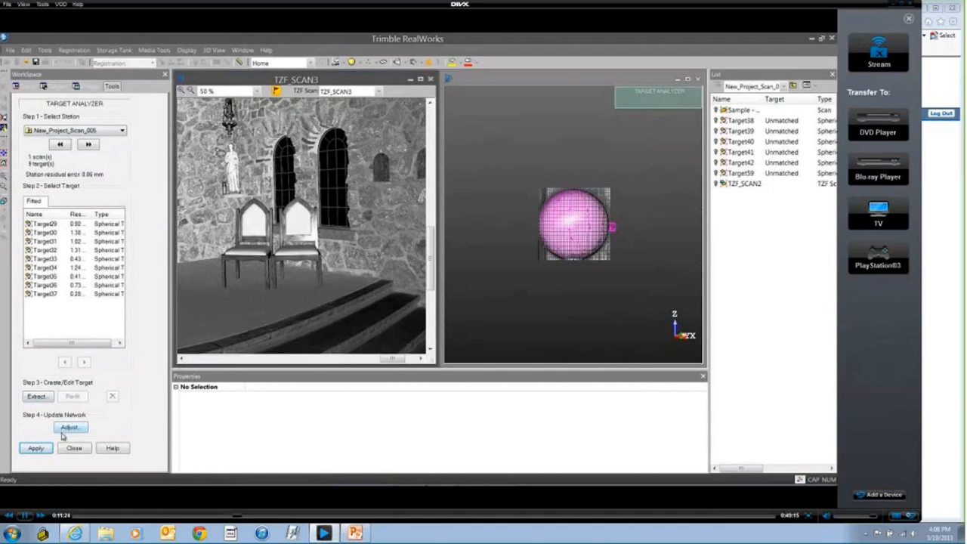
pyautogui.press('space')
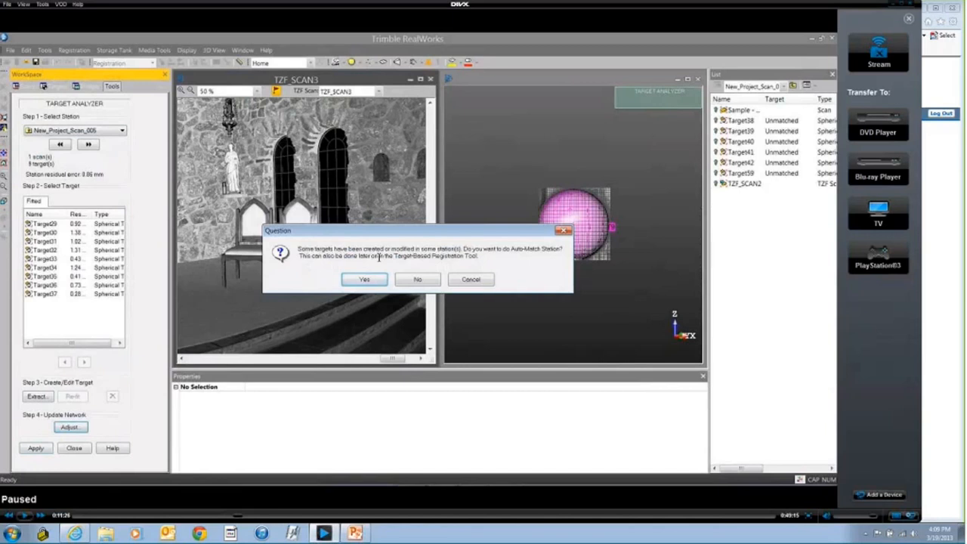
pyautogui.press('space')
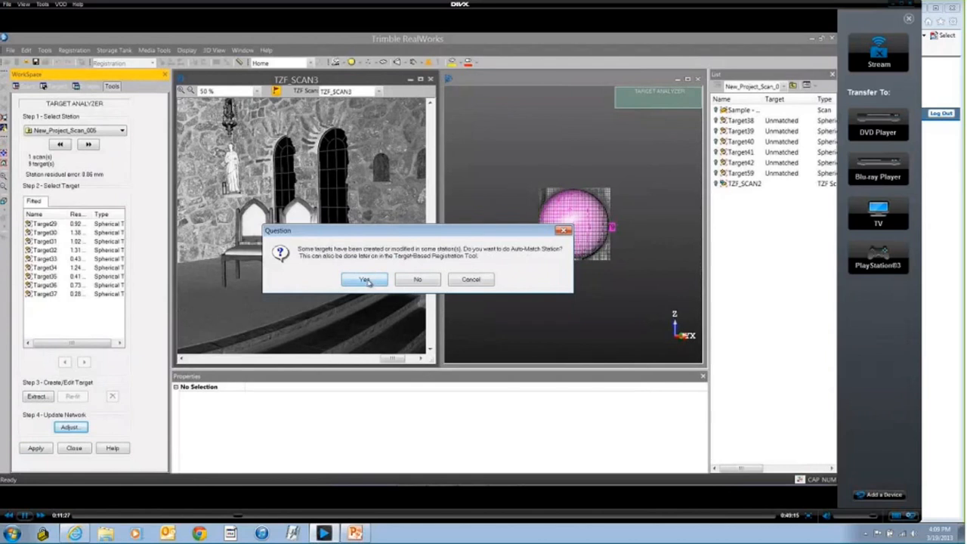
pyautogui.press('space')
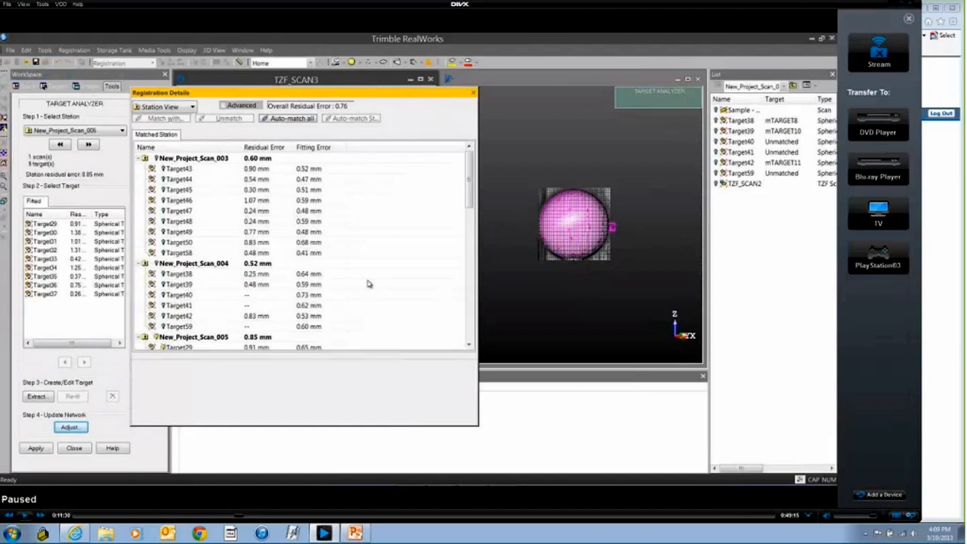
pyautogui.press('space')
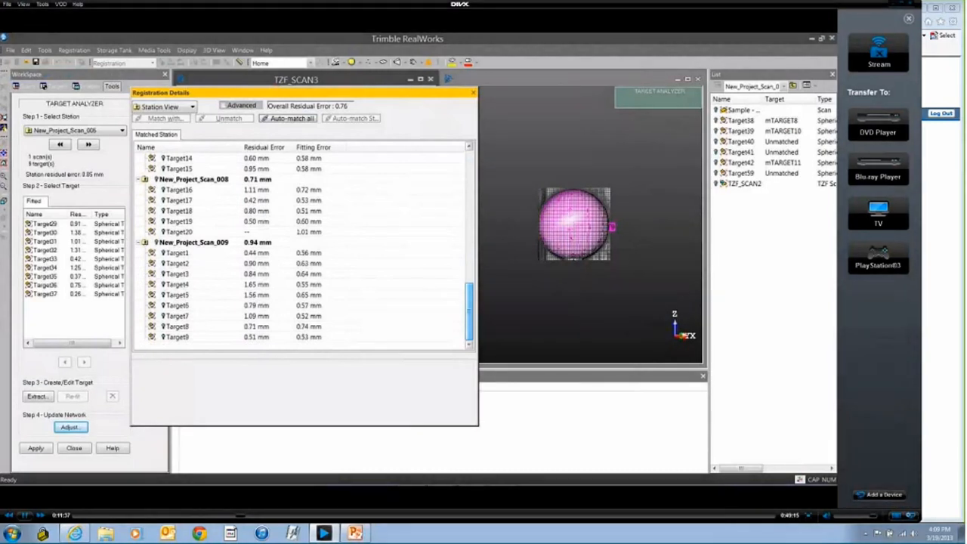
pyautogui.press('space')
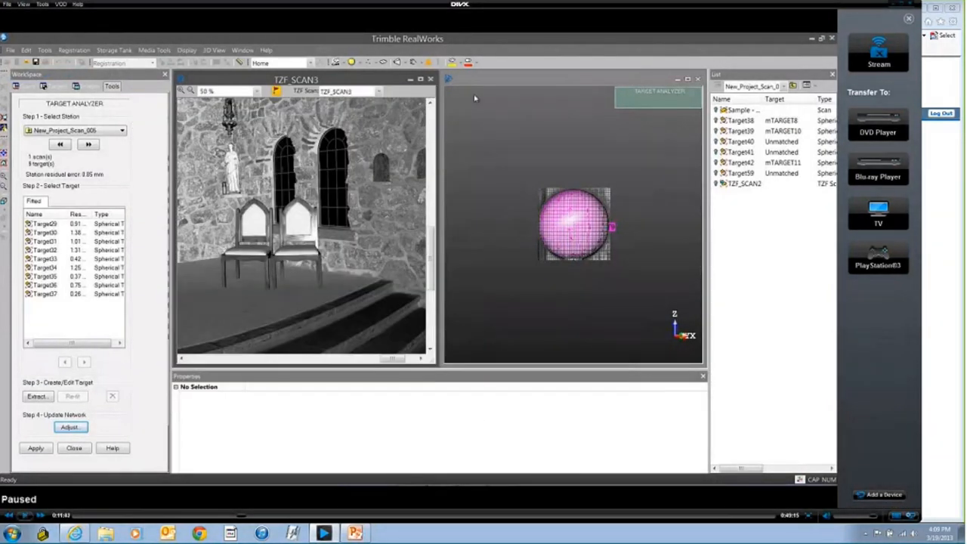
pyautogui.press('space')
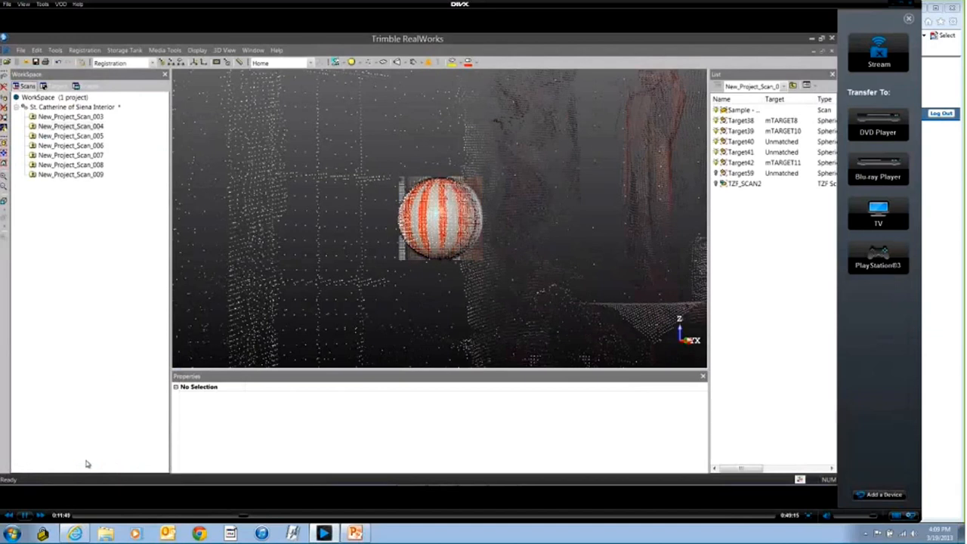
pyautogui.press('space')
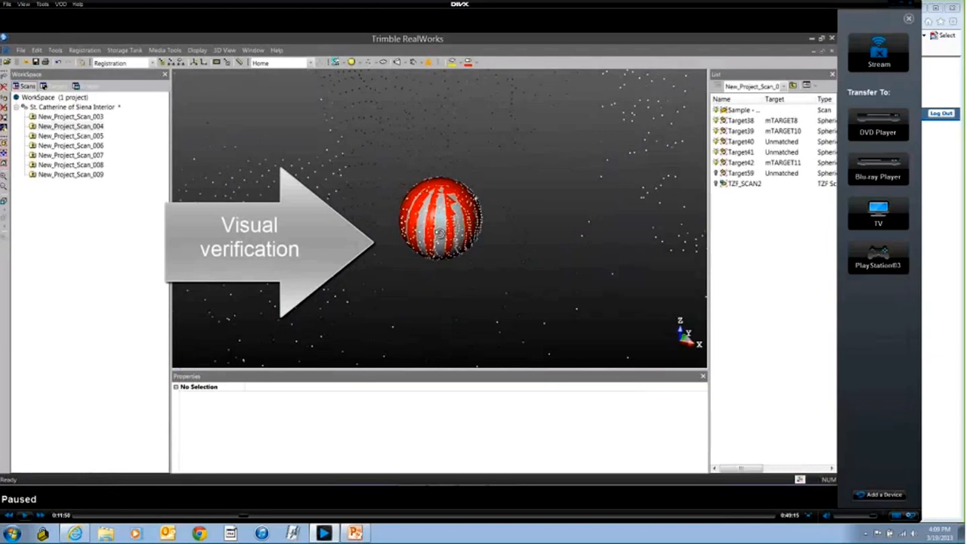
pyautogui.press('space')
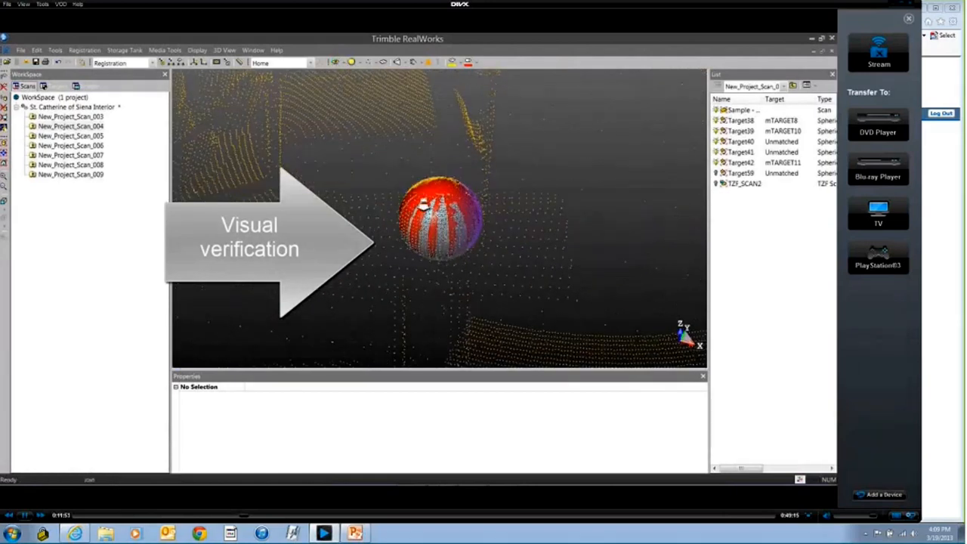
pyautogui.press('space')
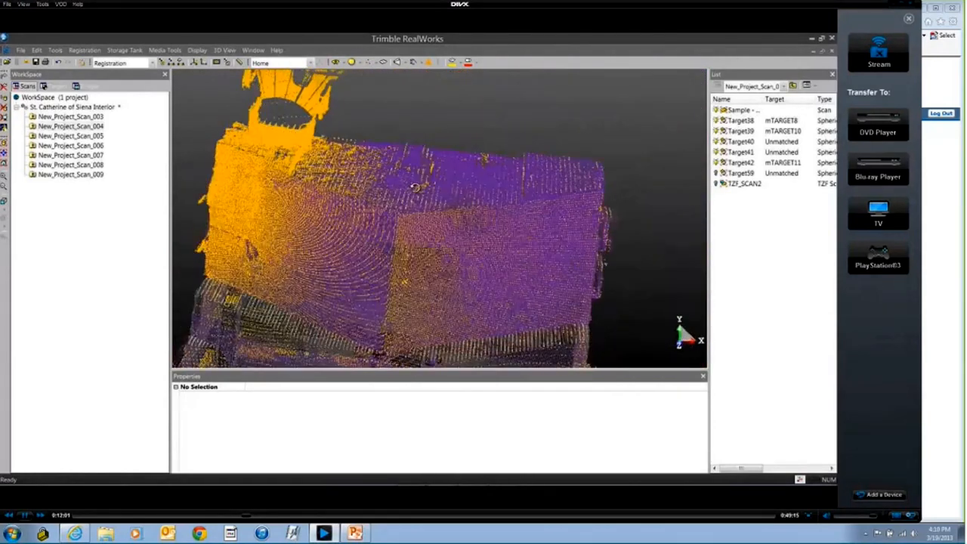
pyautogui.press('space')
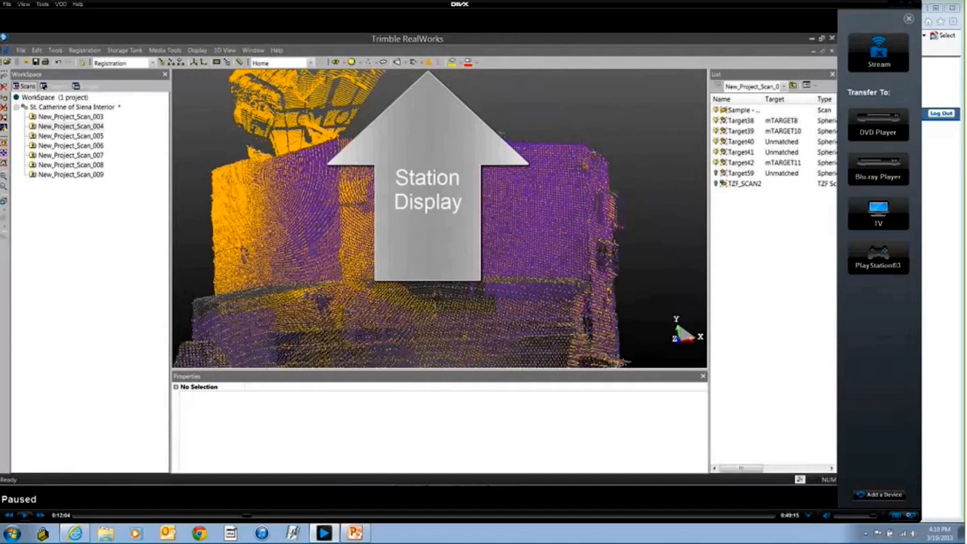
pyautogui.press('space')
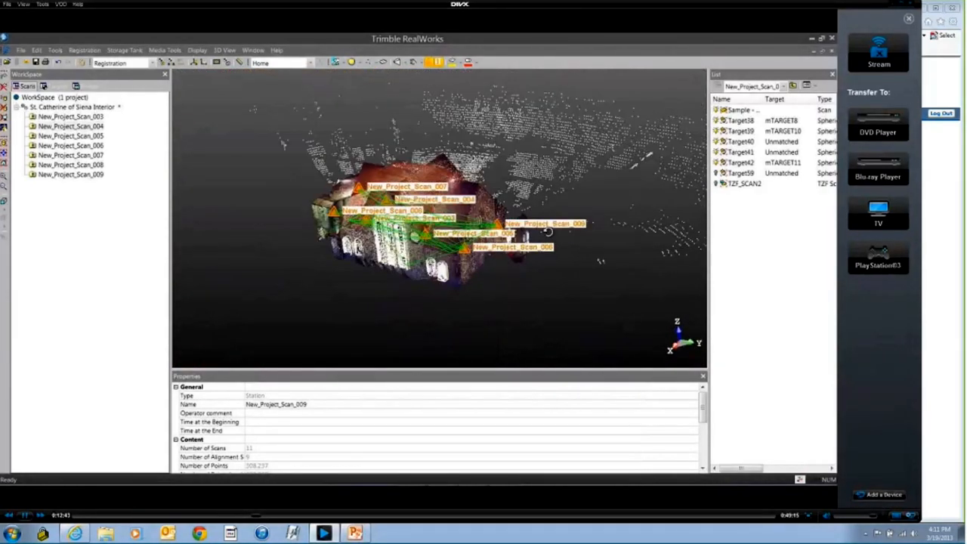
pyautogui.press('space')
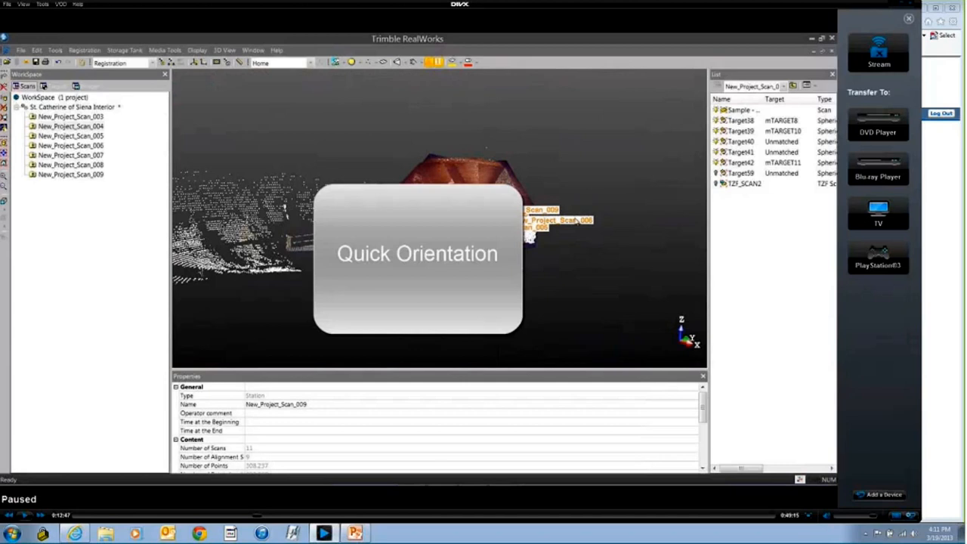
pyautogui.press('space')
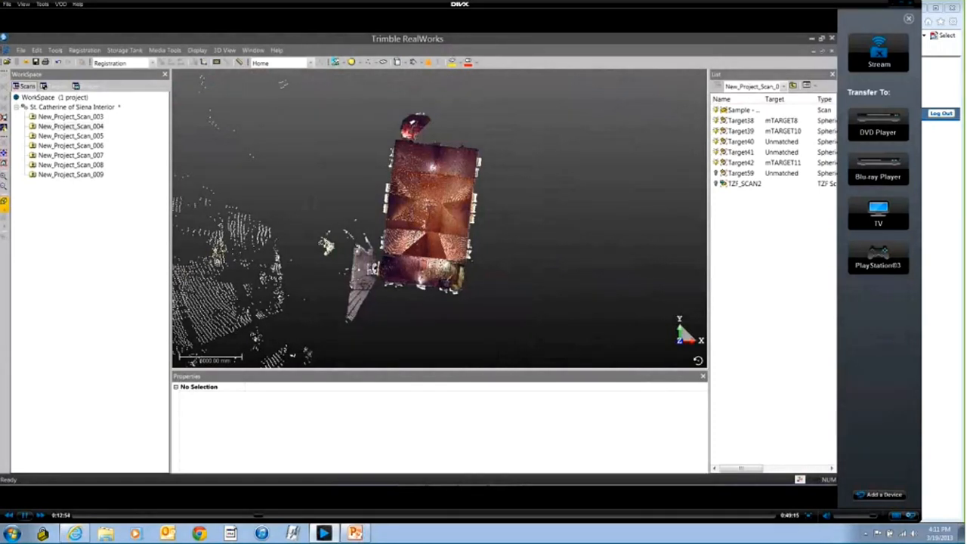
pyautogui.press('space')
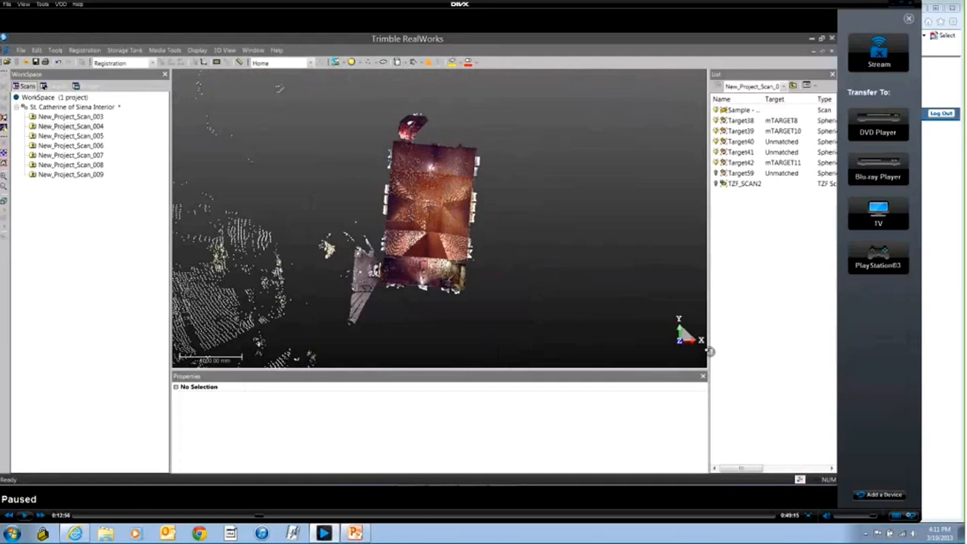
pyautogui.press('space')
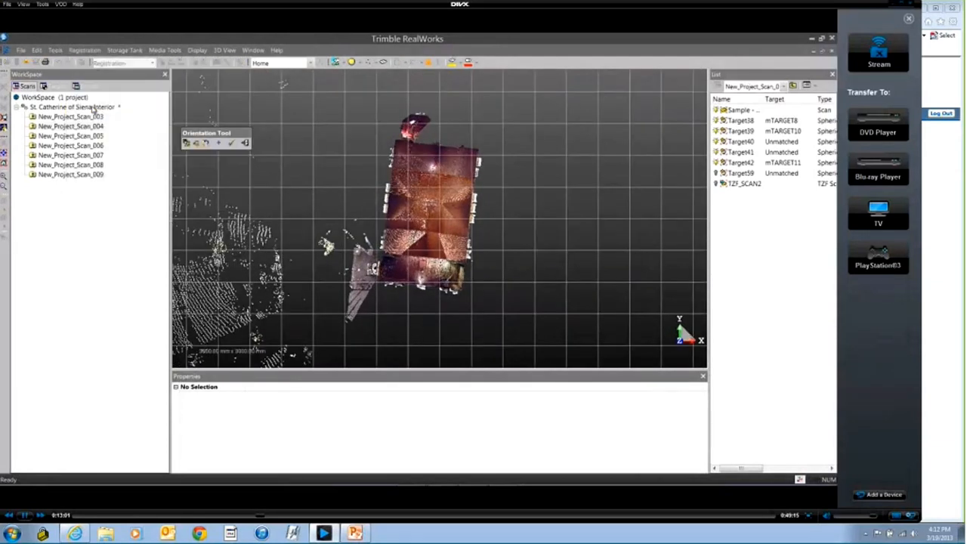
pyautogui.press('space')
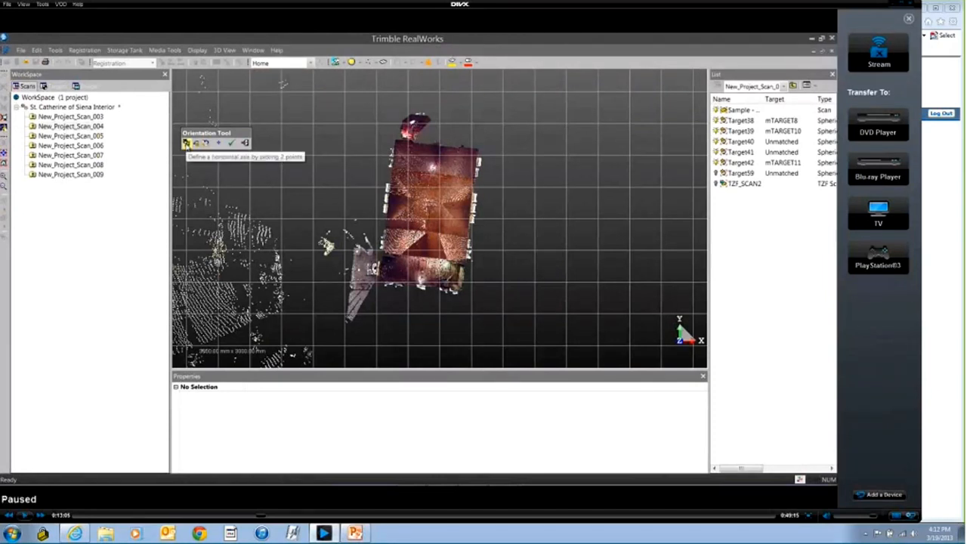
pyautogui.press('space')
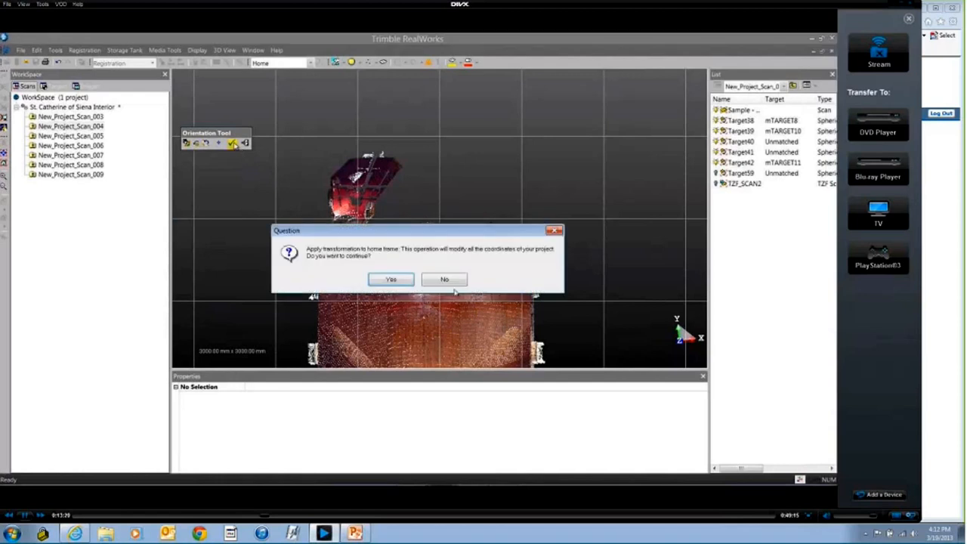
pyautogui.press('space')
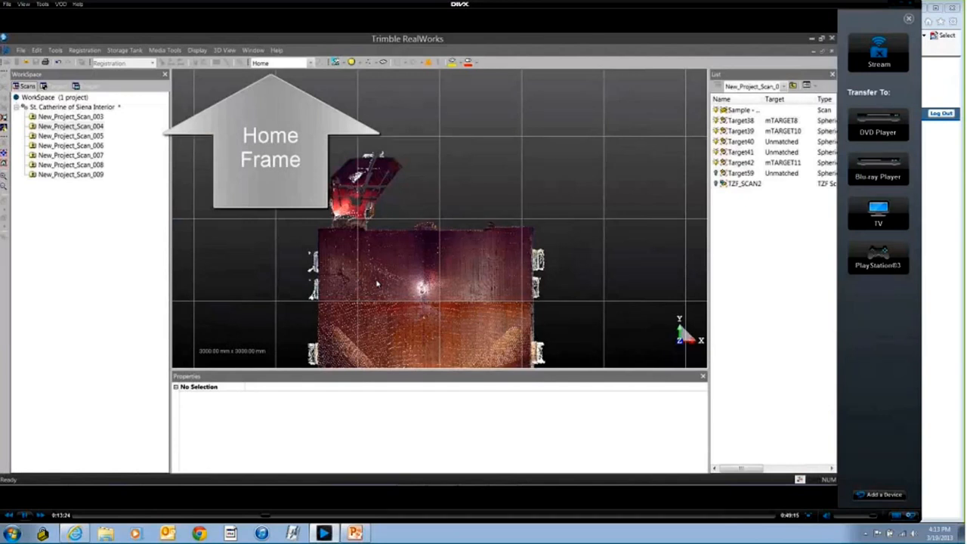
# - View the whole project's point cloud from the Top, including the building and its outlying points
pyautogui.moveTo(451, 304); pyautogui.dragTo(475, 210, button='middle')
pyautogui.scroll(-10, 475, 210)
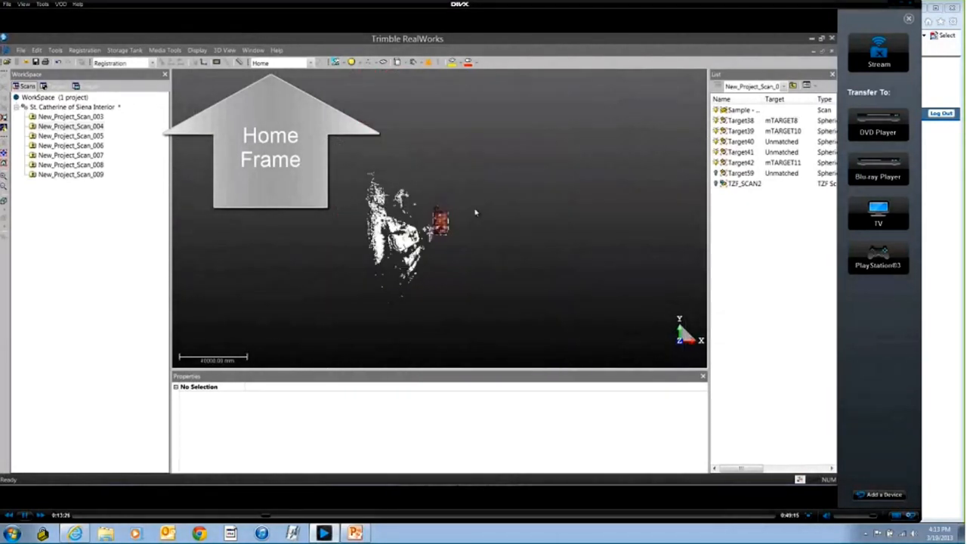
pyautogui.click(5, 202)
pyautogui.click(4, 202)
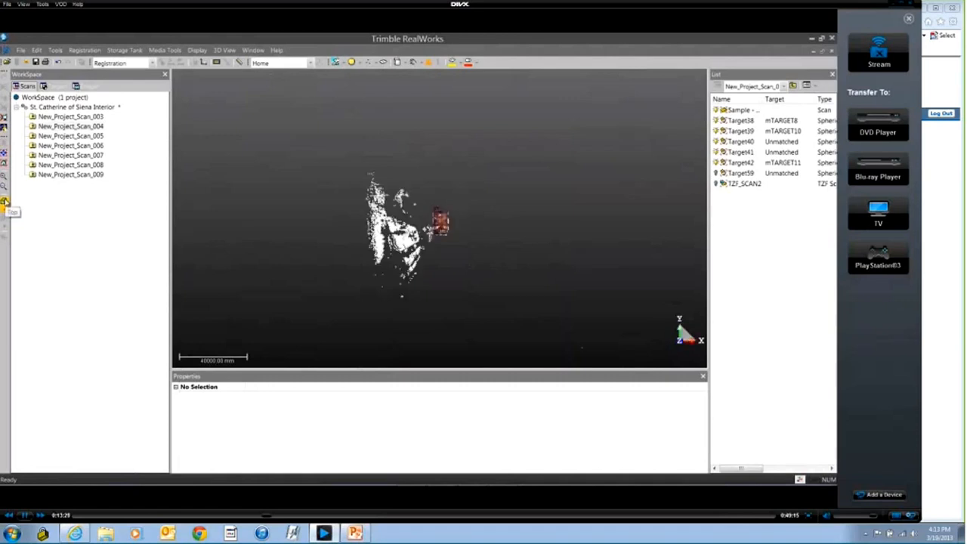
pyautogui.click(4, 201)
pyautogui.scroll(2, 414, 228)
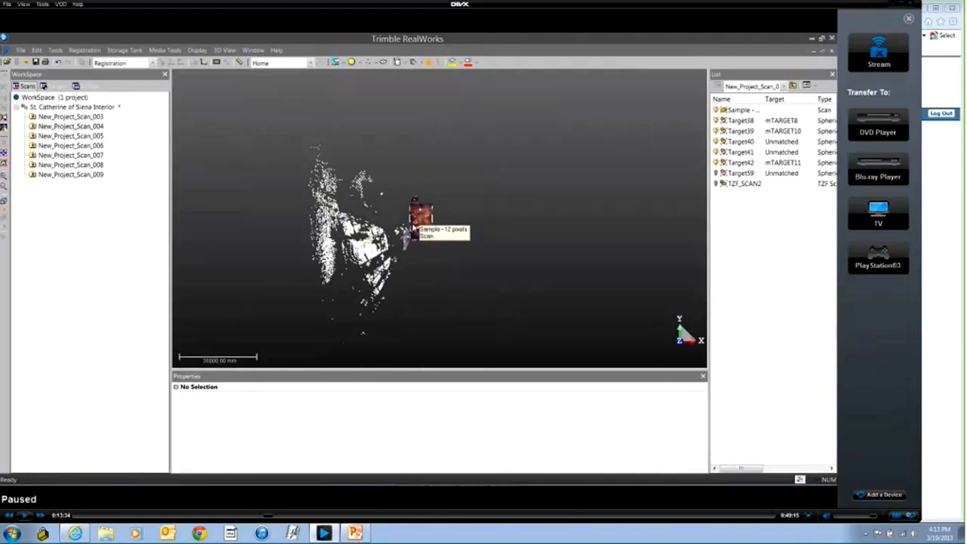
pyautogui.press('space')
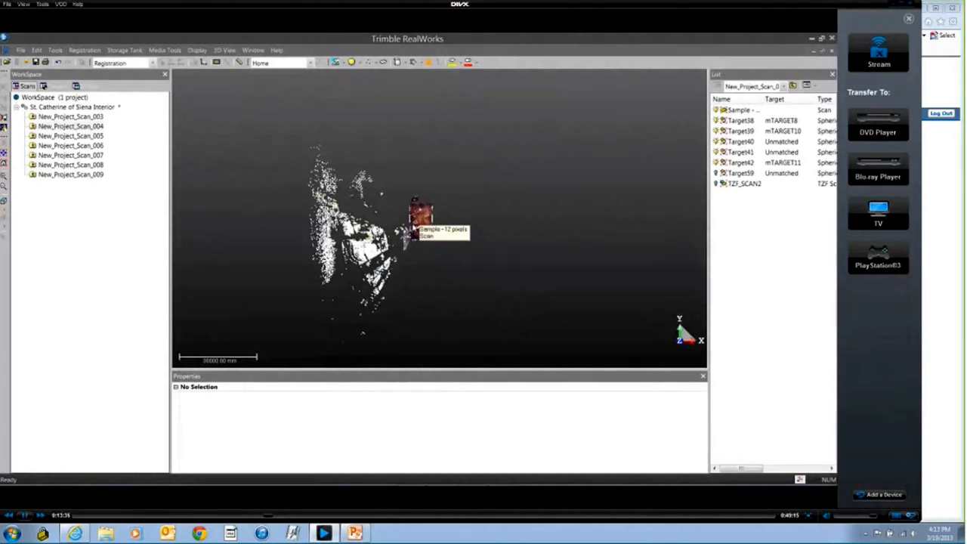
pyautogui.press('space')
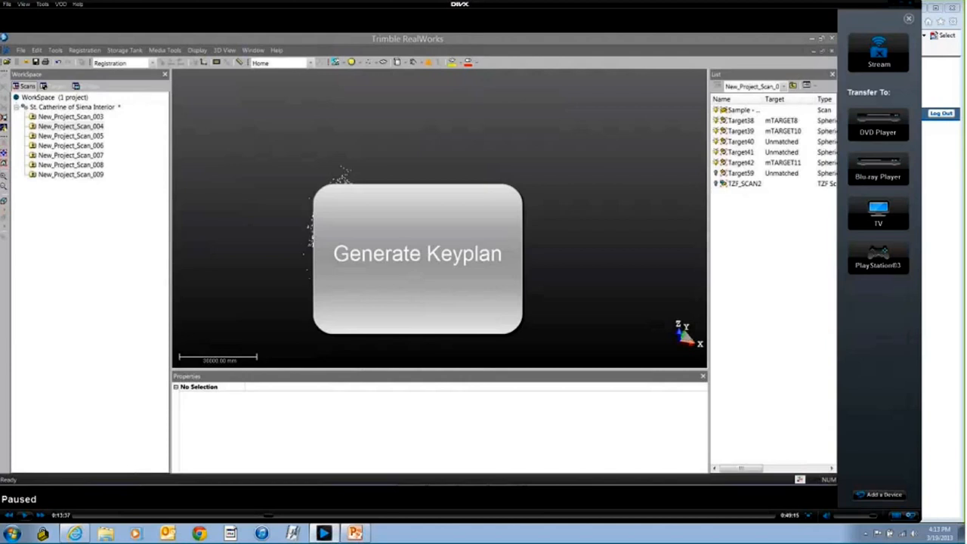
pyautogui.press('space')
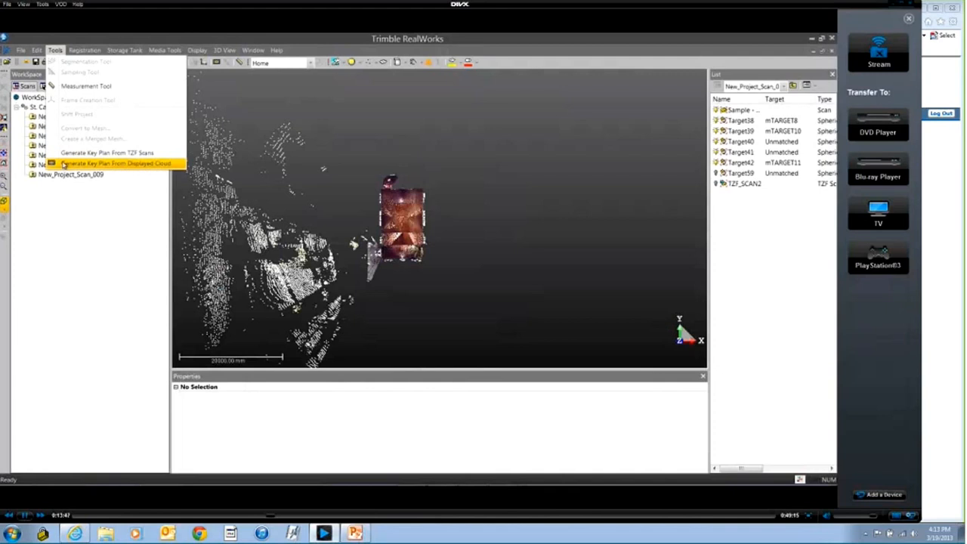
pyautogui.press('space')
pyautogui.press('space')
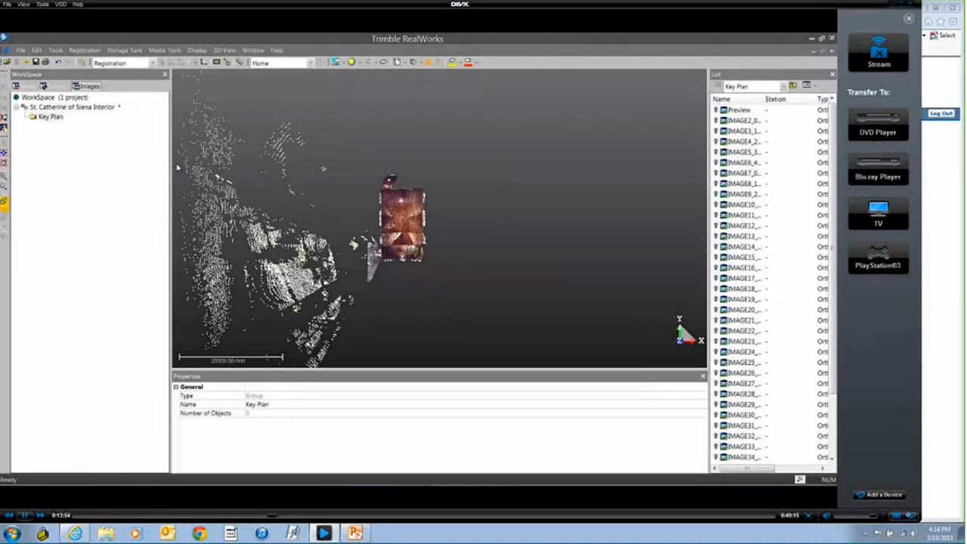
pyautogui.press('space')
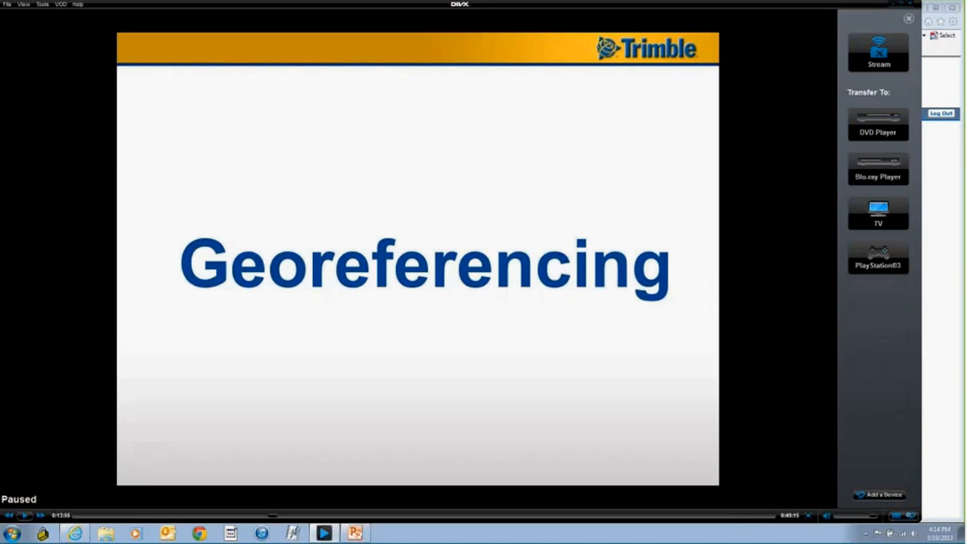
# - Open Rock Control.txt from the Chapel on the Rock folder as a Surveying Network ASCII file, adding it to the St. Catherine of Siena project
pyautogui.press('space')
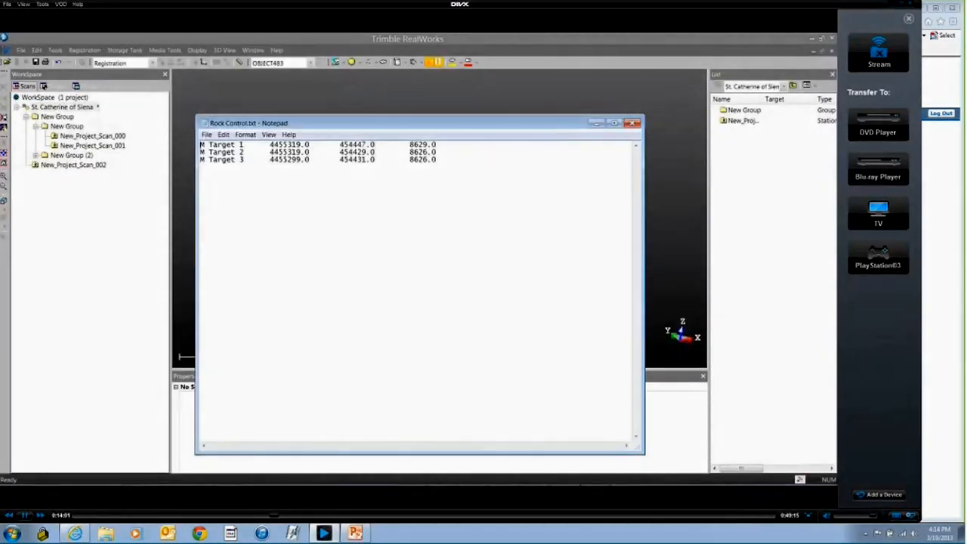
pyautogui.press('space')
pyautogui.press('space')
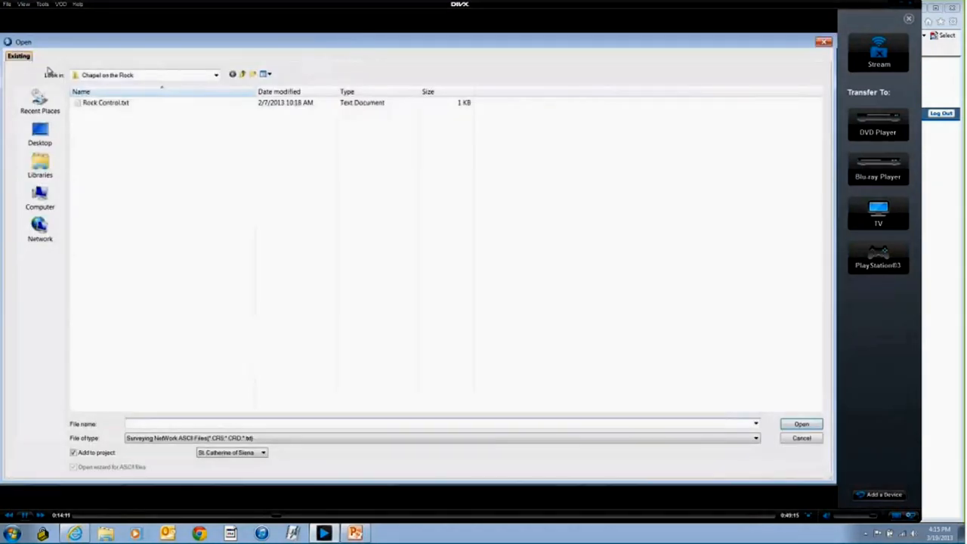
pyautogui.press('space')
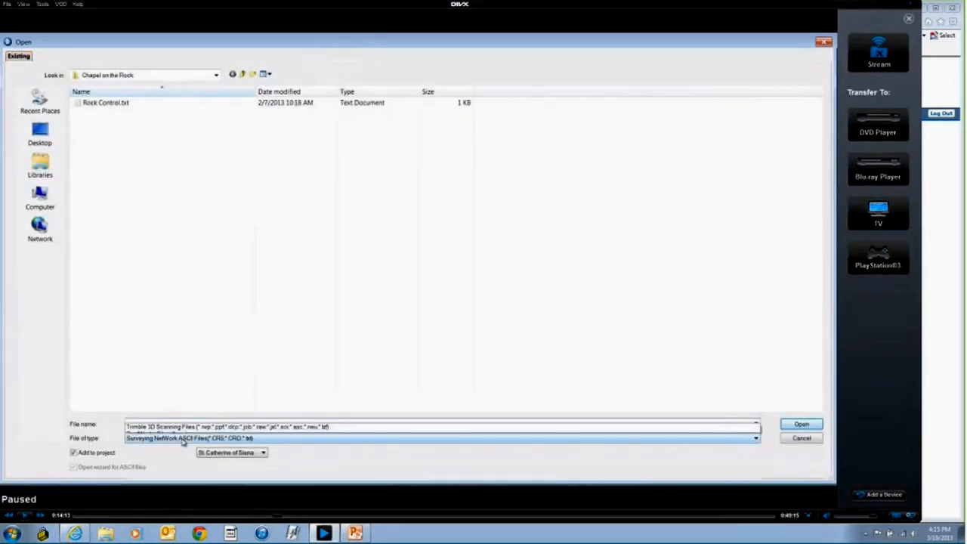
pyautogui.press('space')
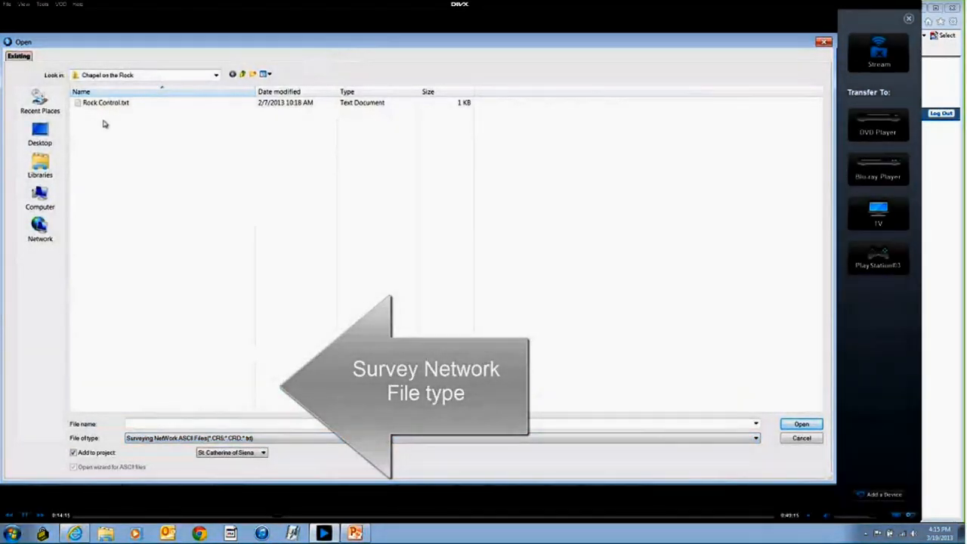
pyautogui.press('space')
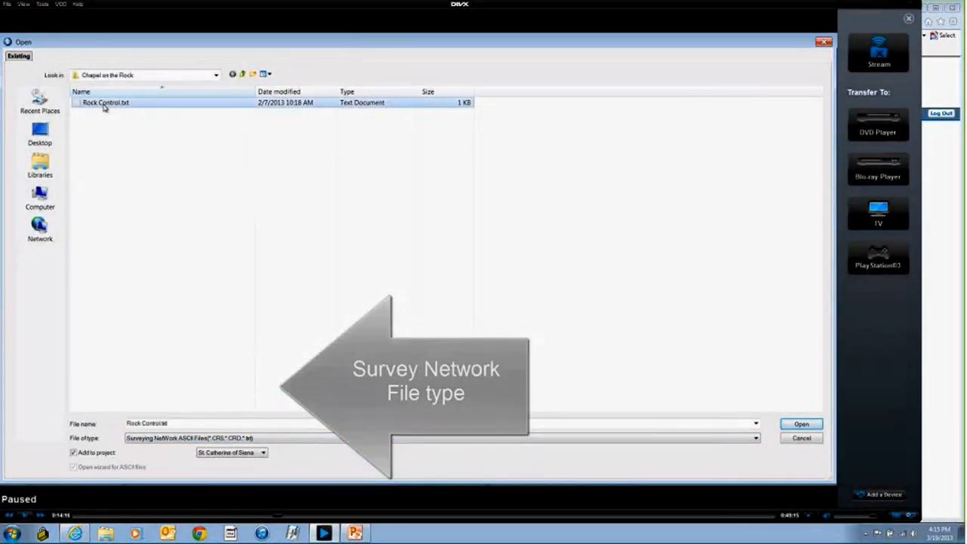
pyautogui.press('space')
pyautogui.press('space')
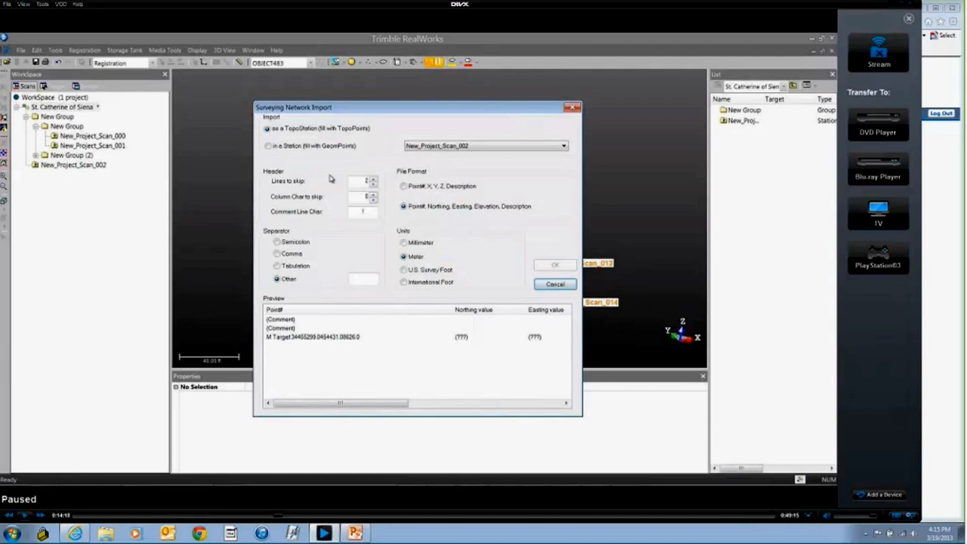
# - Import the control points as a TopoStation with 0 lines skipped, Tabulation separator, Northing-Easting-Elevation format and Meter units
pyautogui.press('space')
pyautogui.press('space')
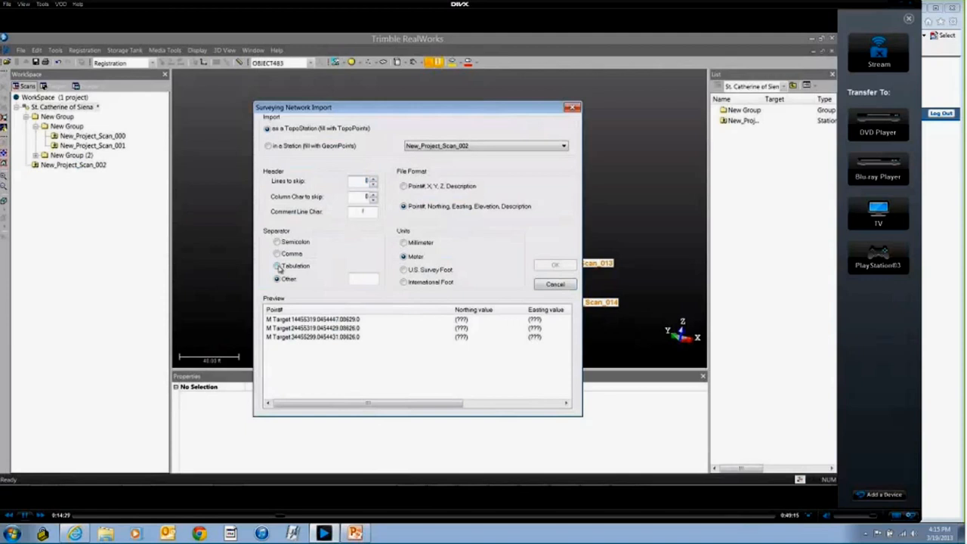
pyautogui.press('space')
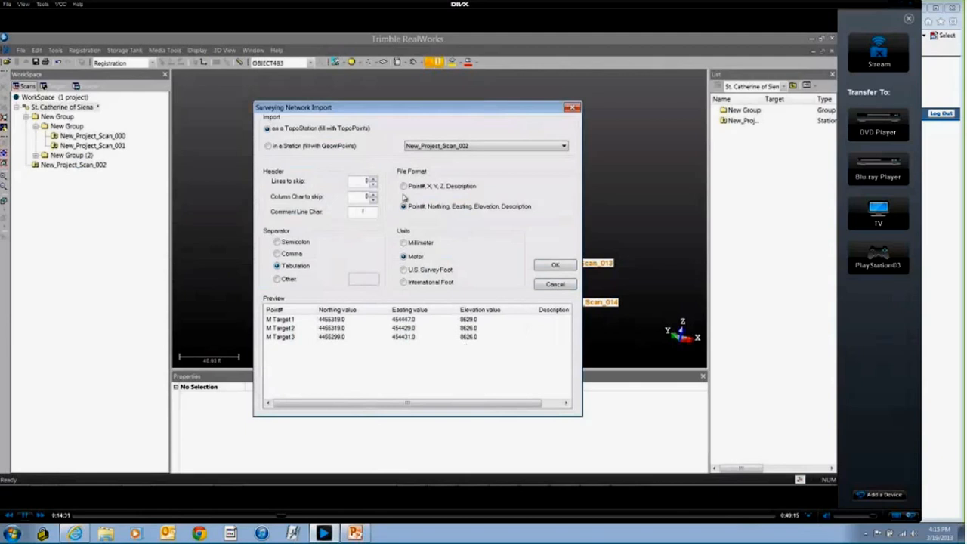
pyautogui.press('space')
pyautogui.press('space')
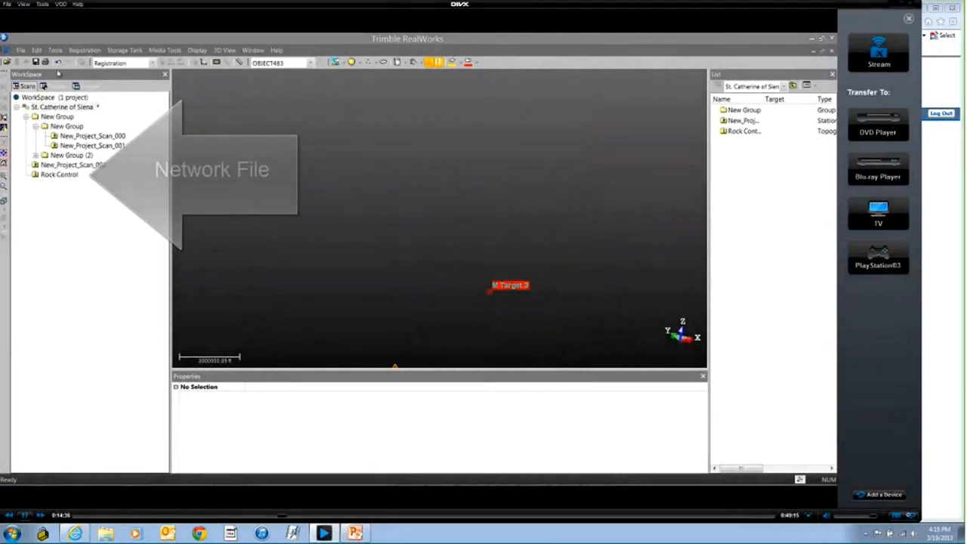
# - Select the St. Catherine of Siena project and start the Georeferencing Tool on it
pyautogui.press('space')
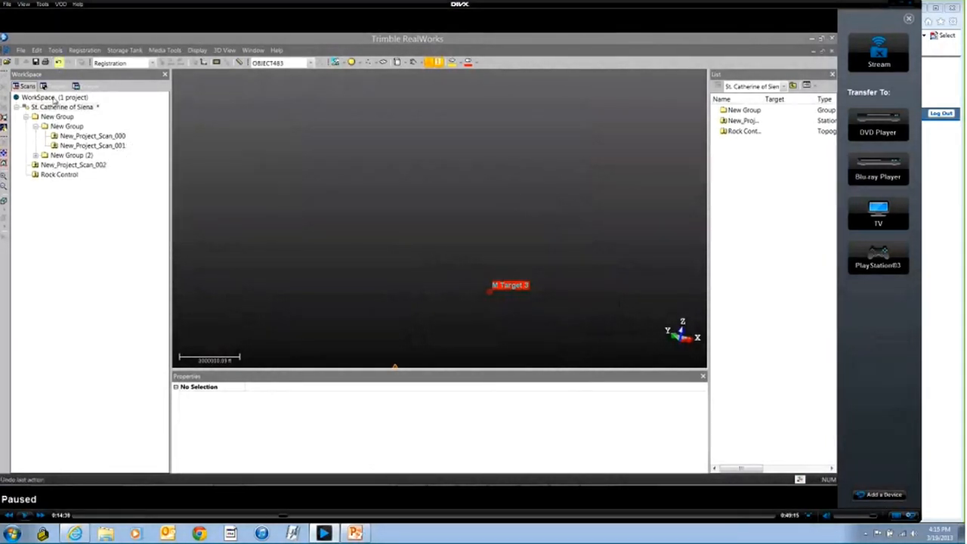
pyautogui.press('space')
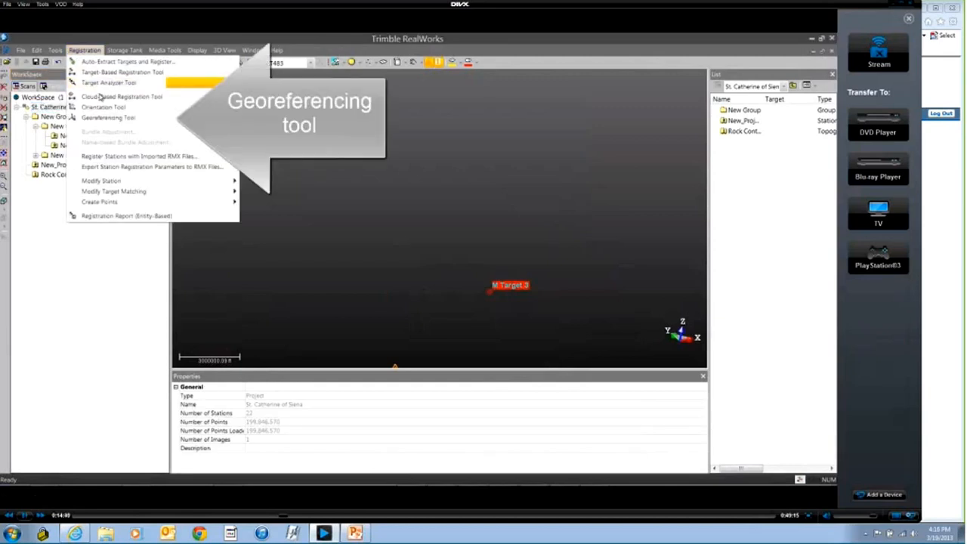
pyautogui.press('space')
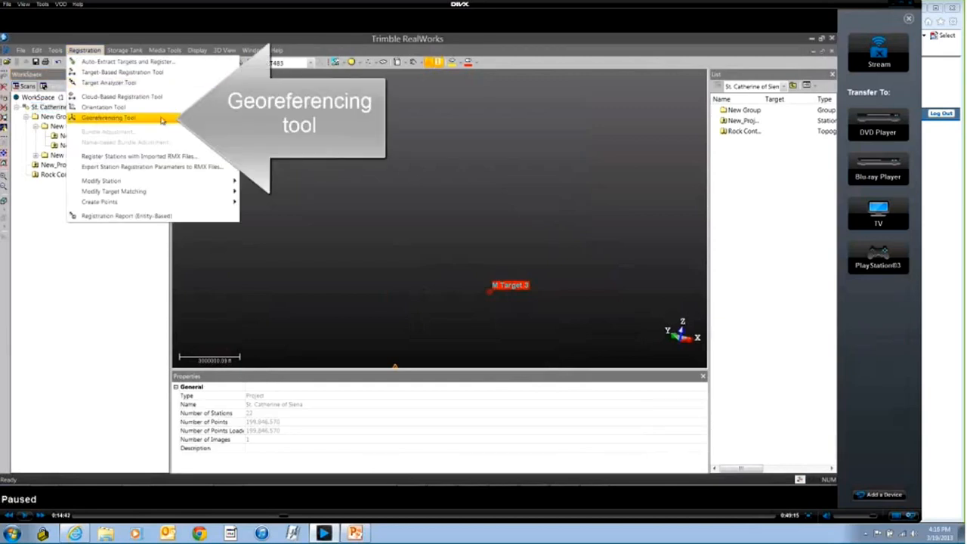
pyautogui.press('space')
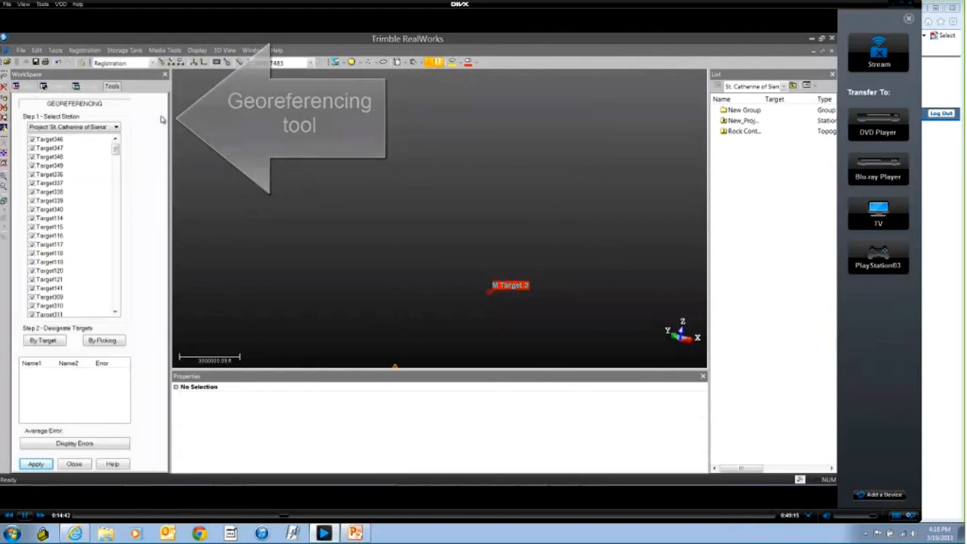
pyautogui.press('space')
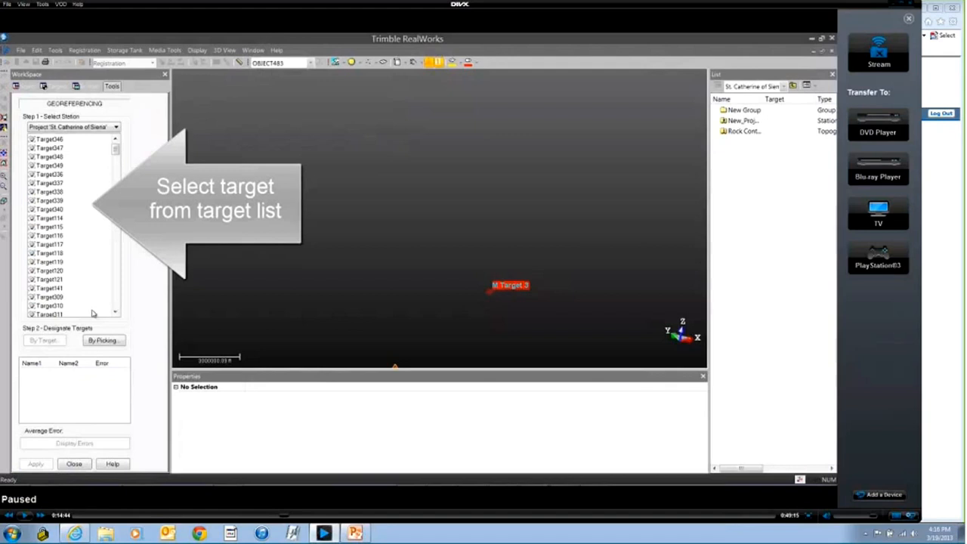
# - Assign the known coordinates of M Target 3 to Target337
pyautogui.press('space')
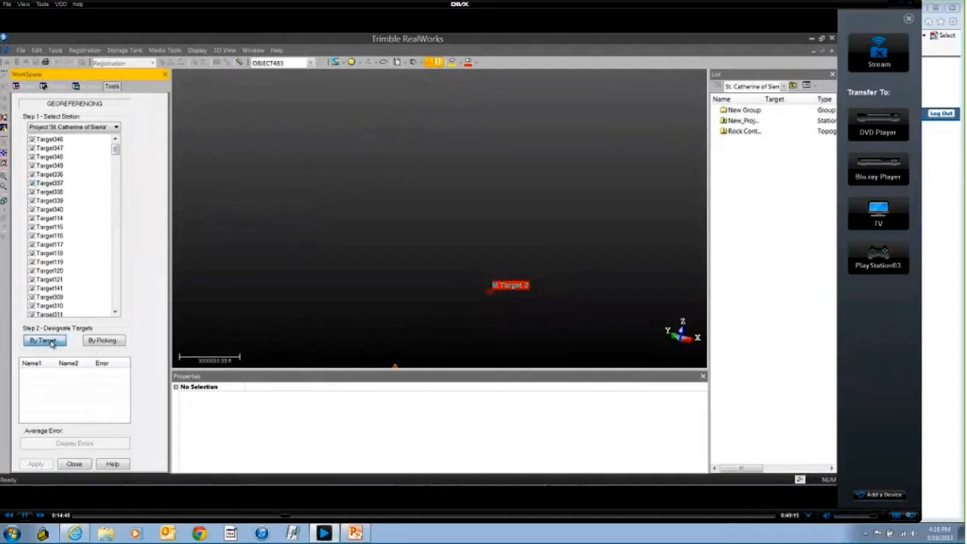
pyautogui.press('space')
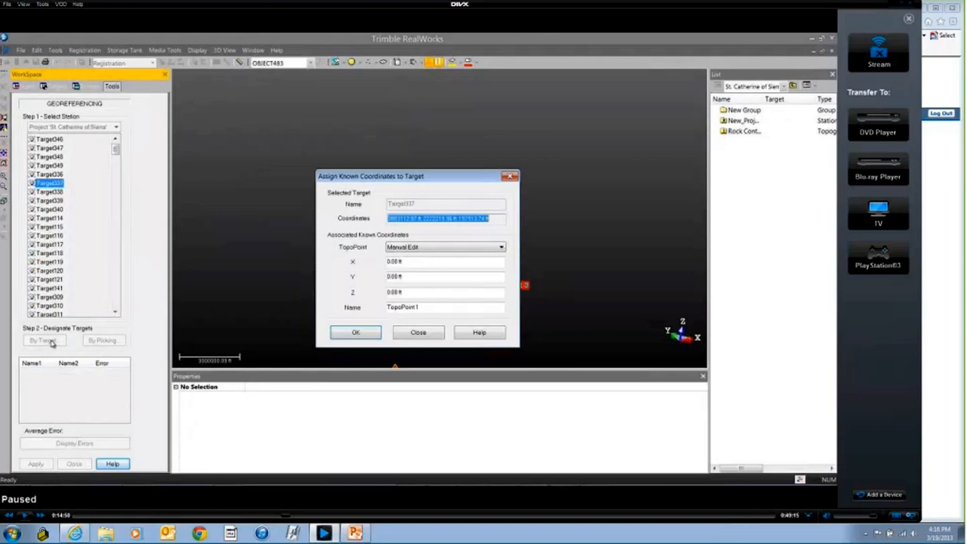
pyautogui.press('space')
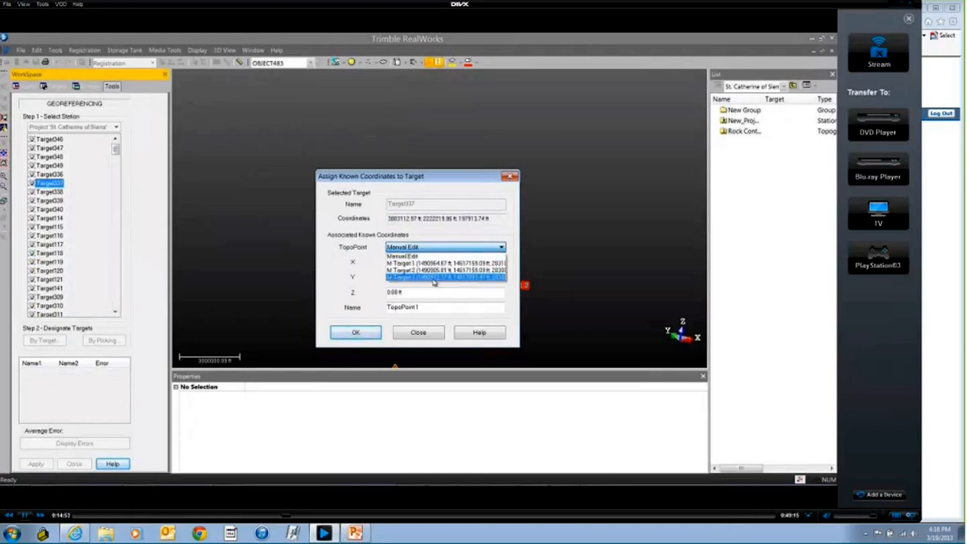
pyautogui.press('space')
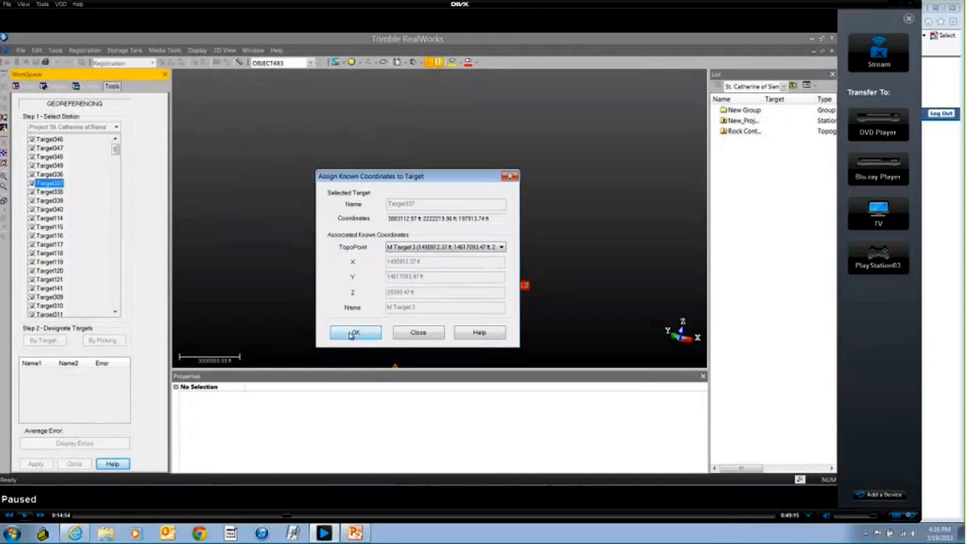
pyautogui.click(352, 334)
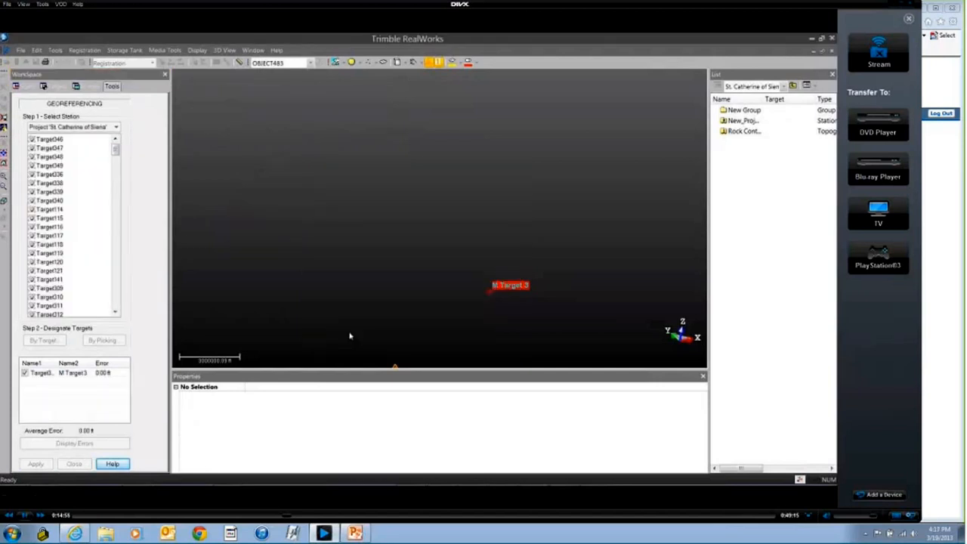
# - Assign the known coordinates of M Target 1 to Target65
pyautogui.moveTo(116, 151); pyautogui.dragTo(117, 221)
pyautogui.click(48, 238)
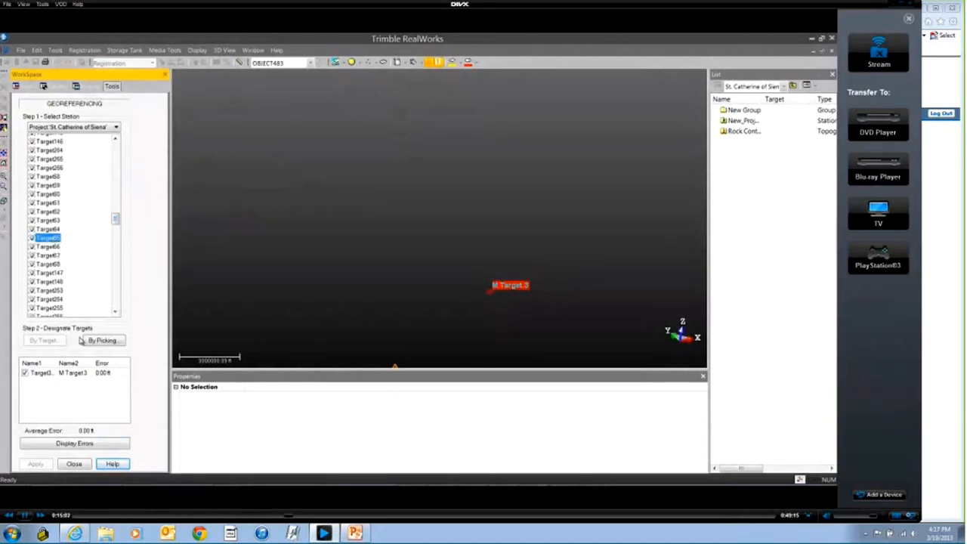
pyautogui.click(43, 341)
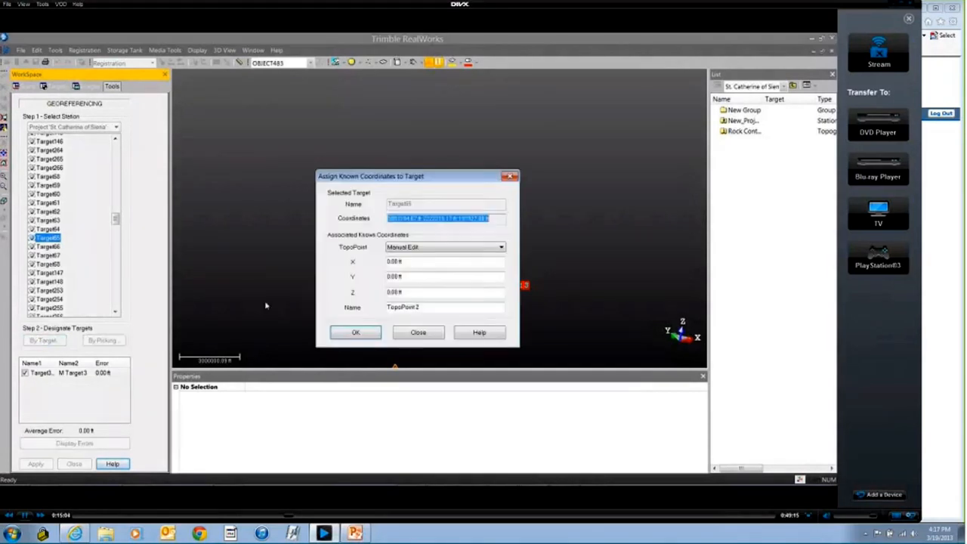
pyautogui.click(423, 249)
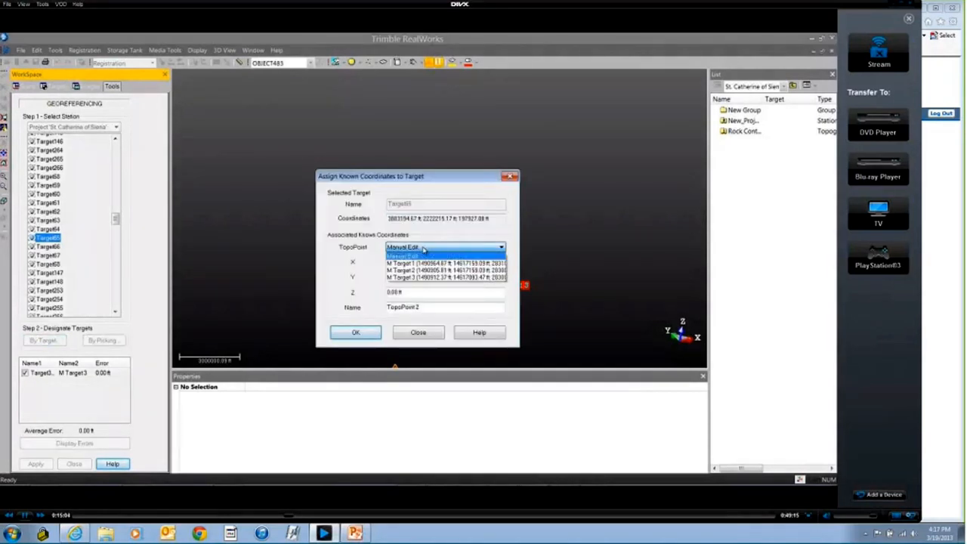
pyautogui.click(425, 264)
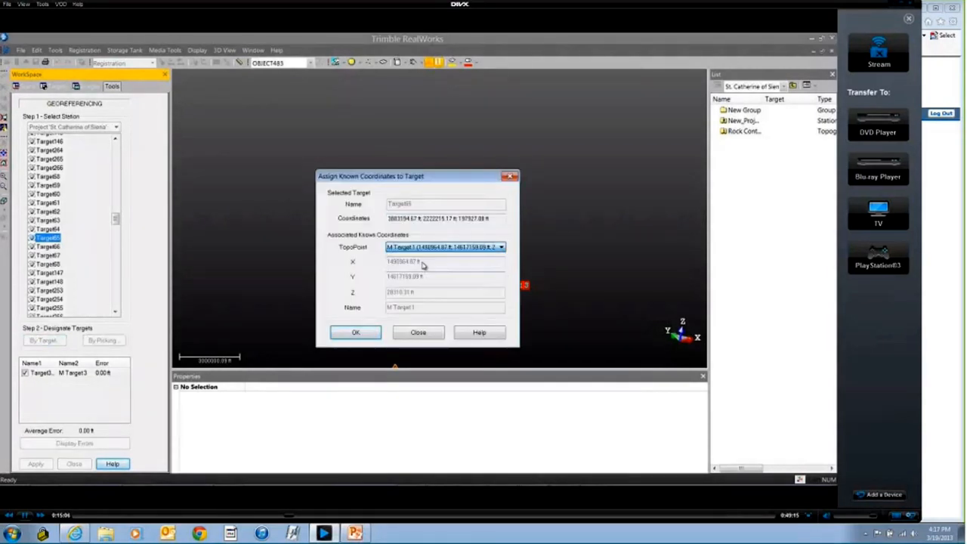
pyautogui.click(356, 333)
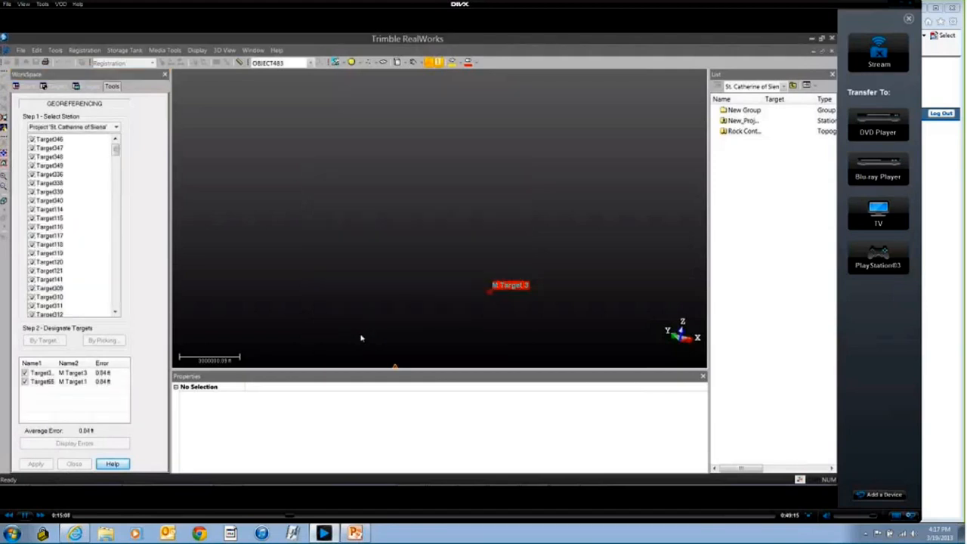
# - Pair a third scan target with M Target 2 and display the project's point cloud with its control targets from above
pyautogui.press('space')
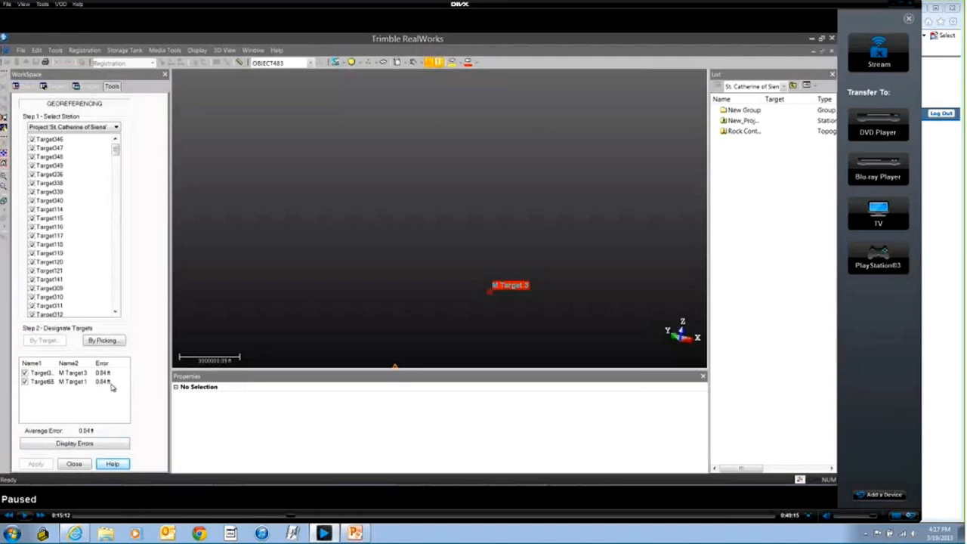
pyautogui.press('space')
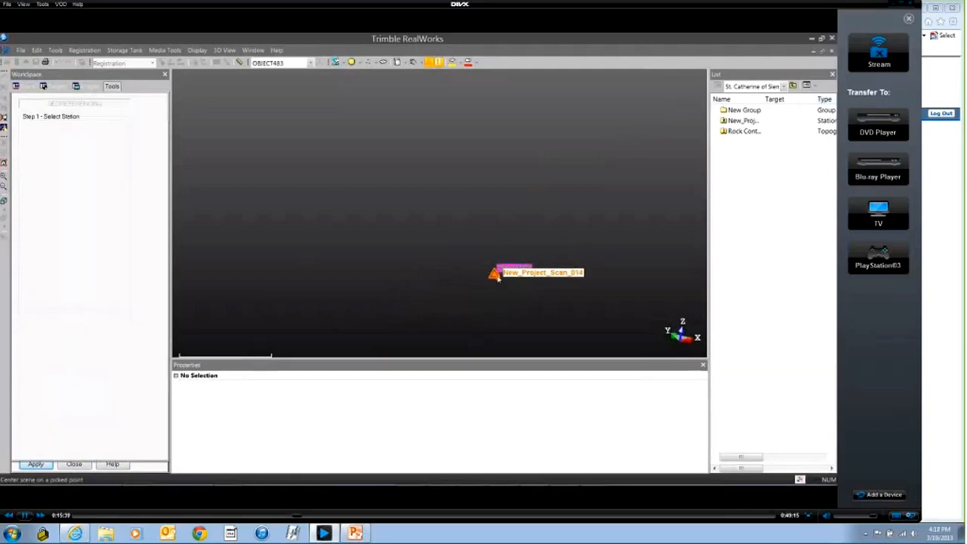
pyautogui.press('space')
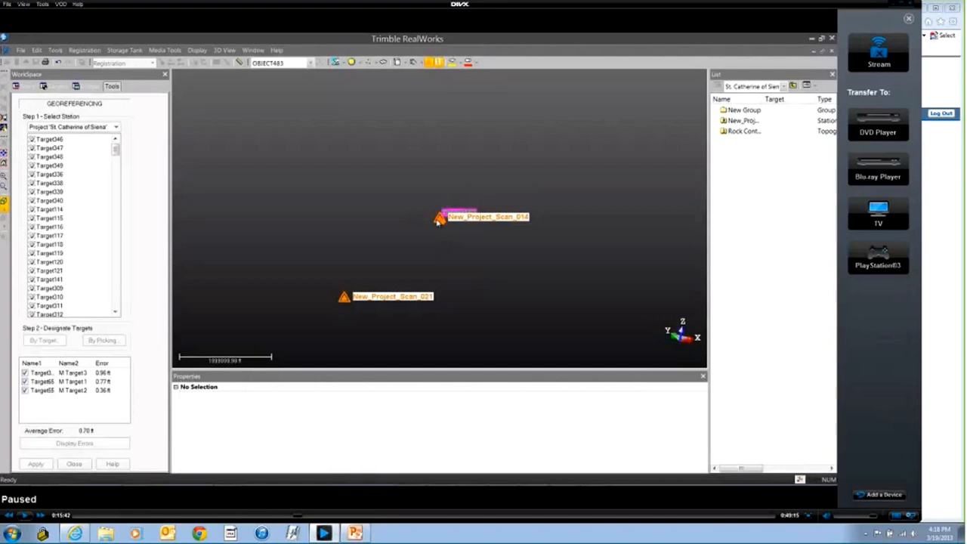
pyautogui.press('space')
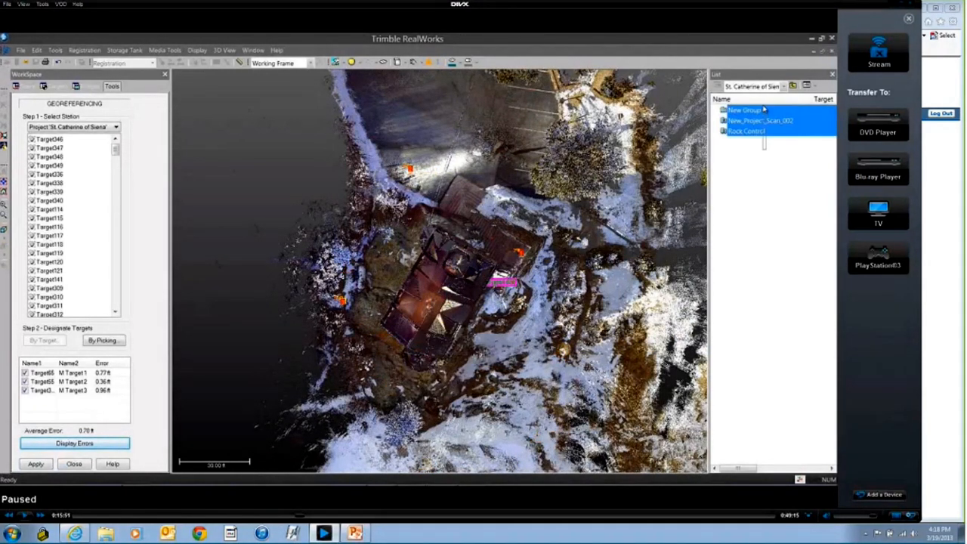
pyautogui.press('space')
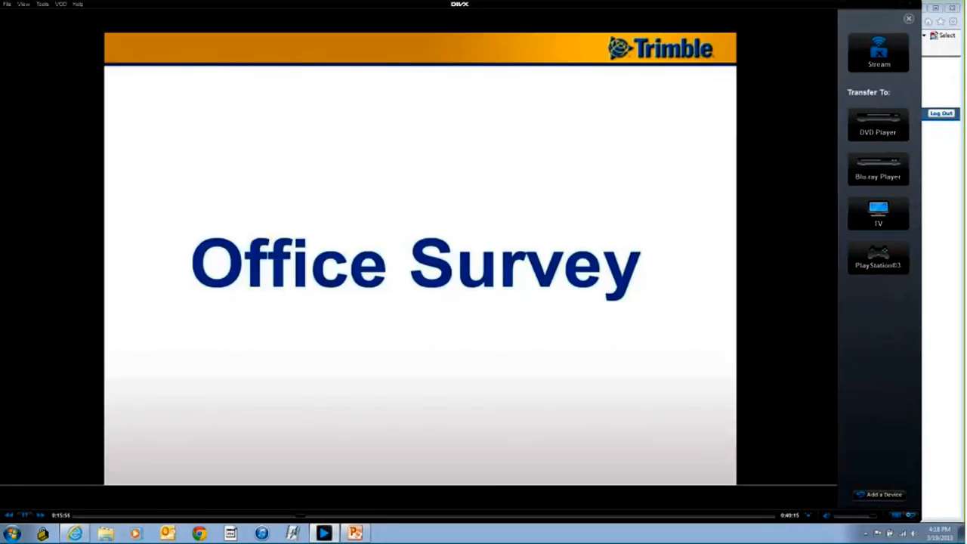
# - Switch to OfficeSurvey mode and open the St. Catherine of Siena Interior project in Scan Explorer, saving the project first
pyautogui.press('space')
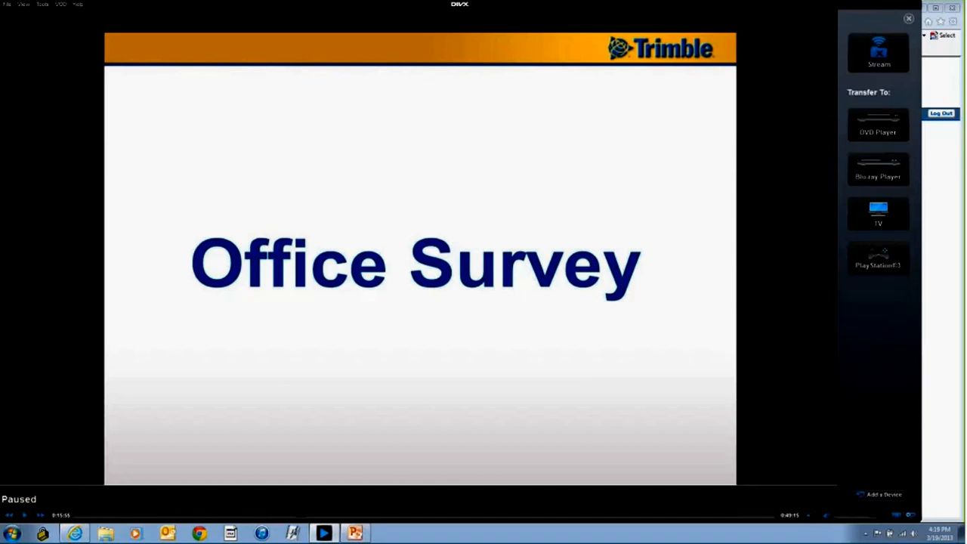
pyautogui.press('space')
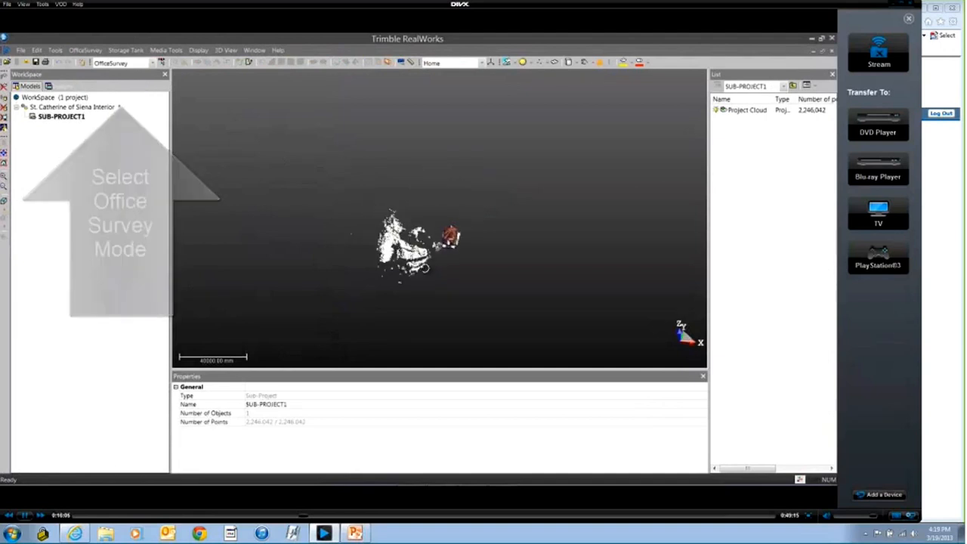
pyautogui.press('space')
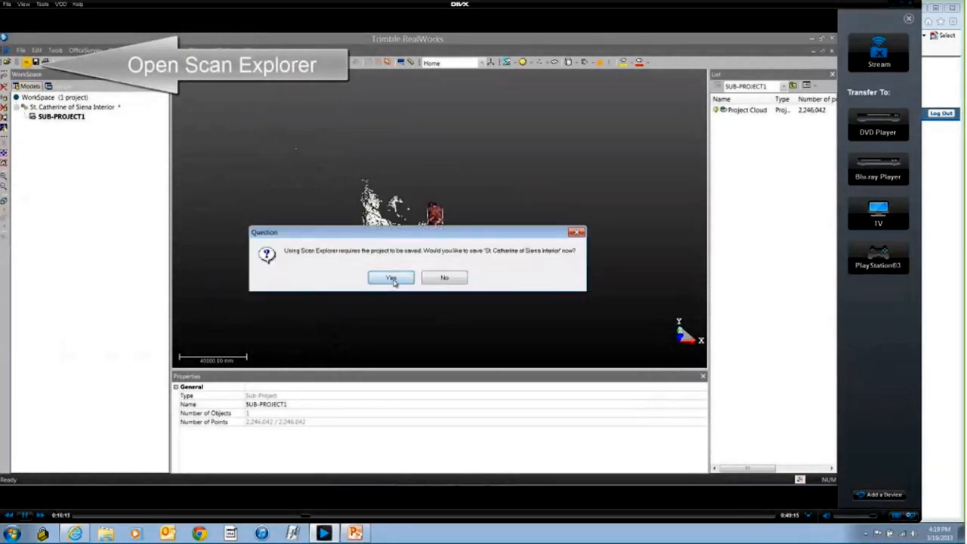
pyautogui.press('space')
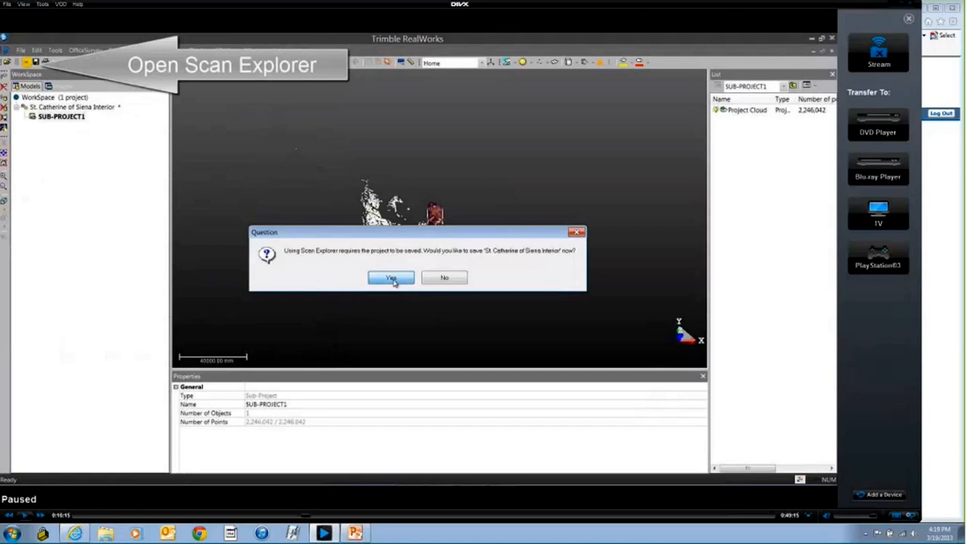
pyautogui.press('space')
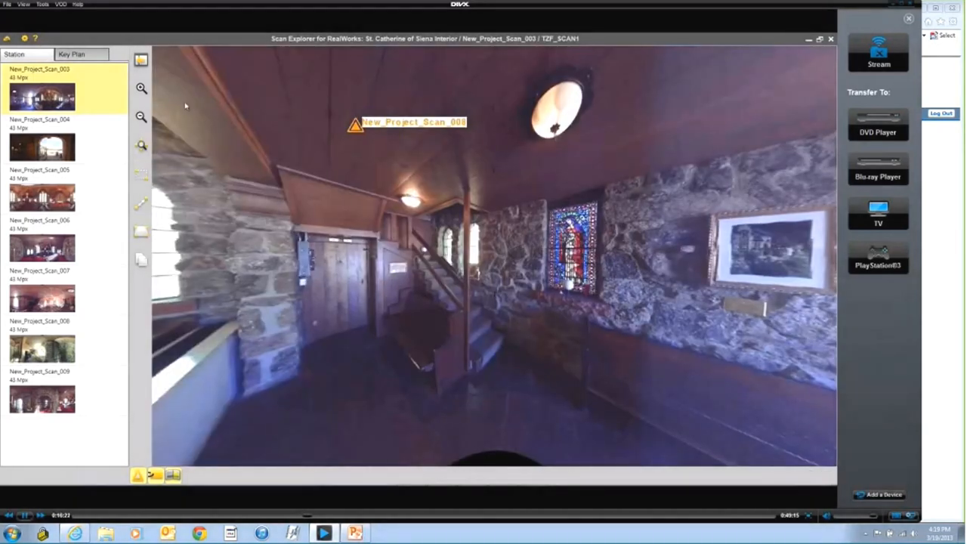
pyautogui.press('space')
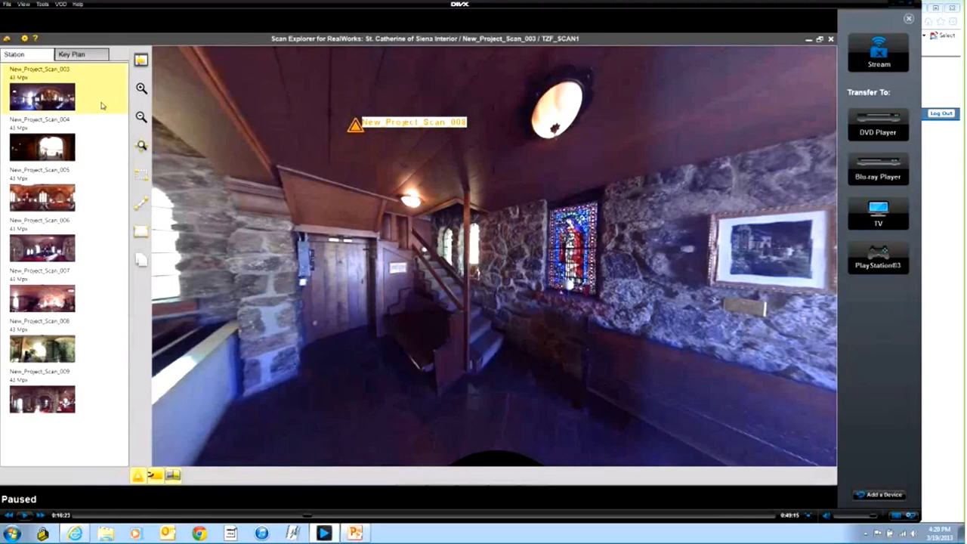
pyautogui.press('space')
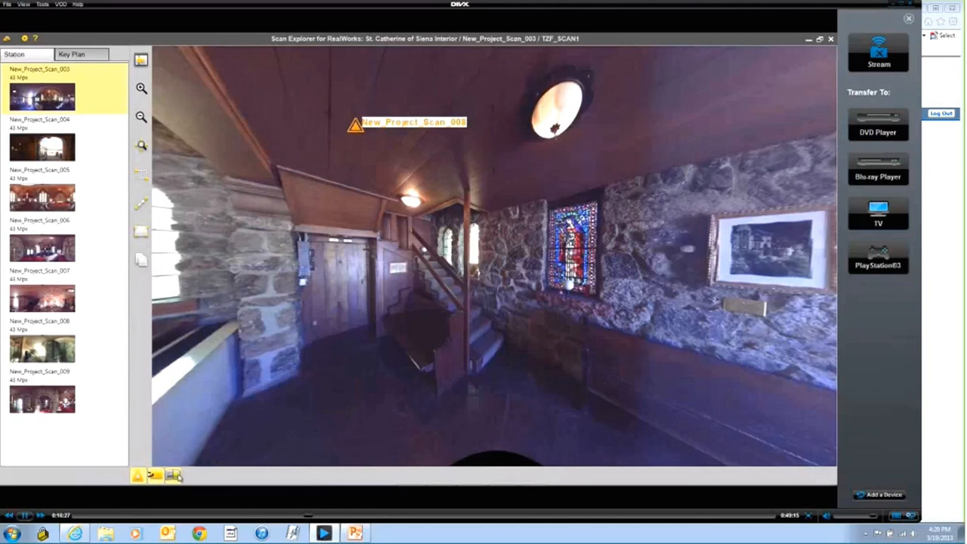
pyautogui.press('space')
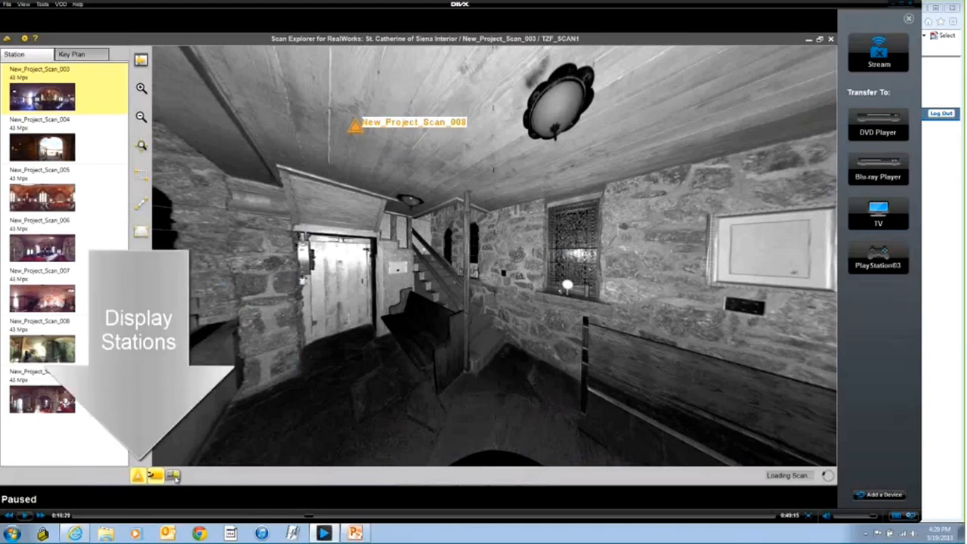
pyautogui.press('space')
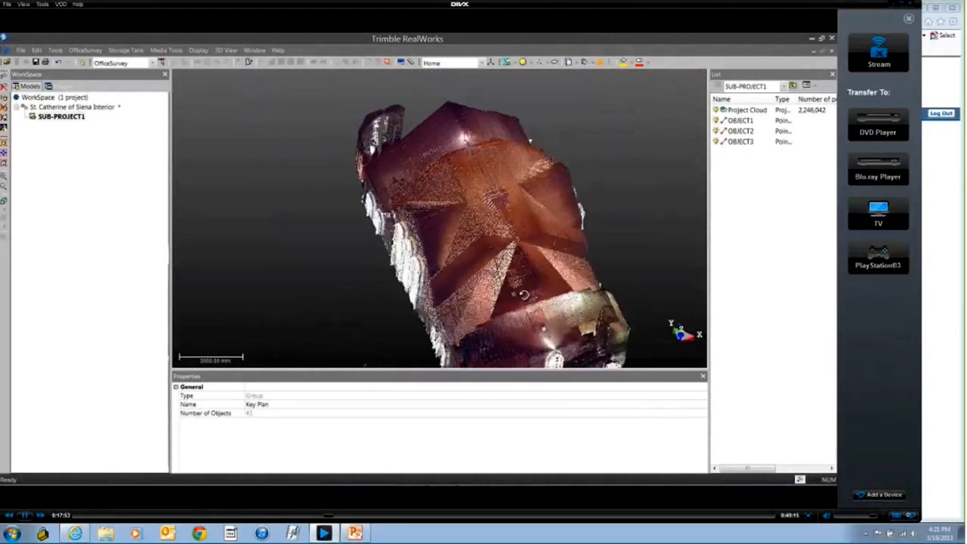
pyautogui.press('space')
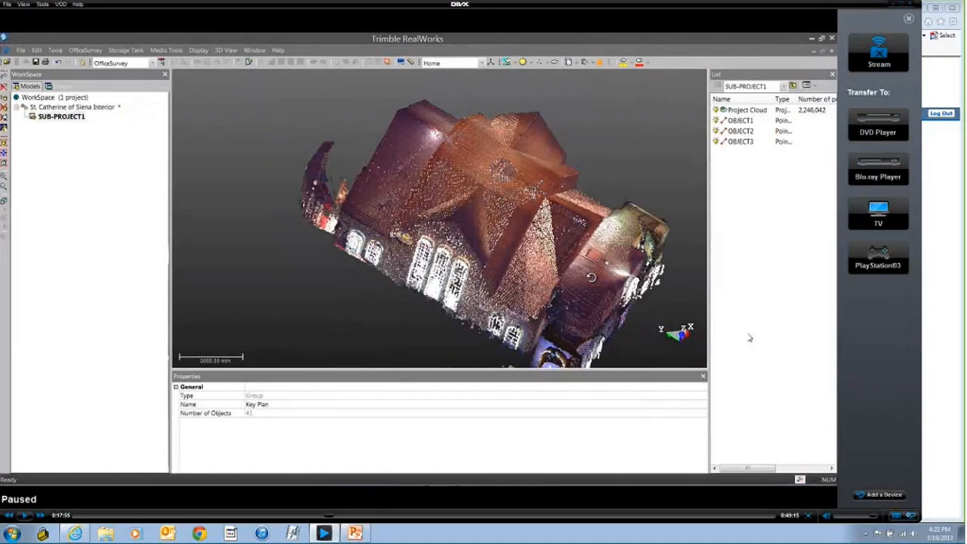
pyautogui.click(808, 517)
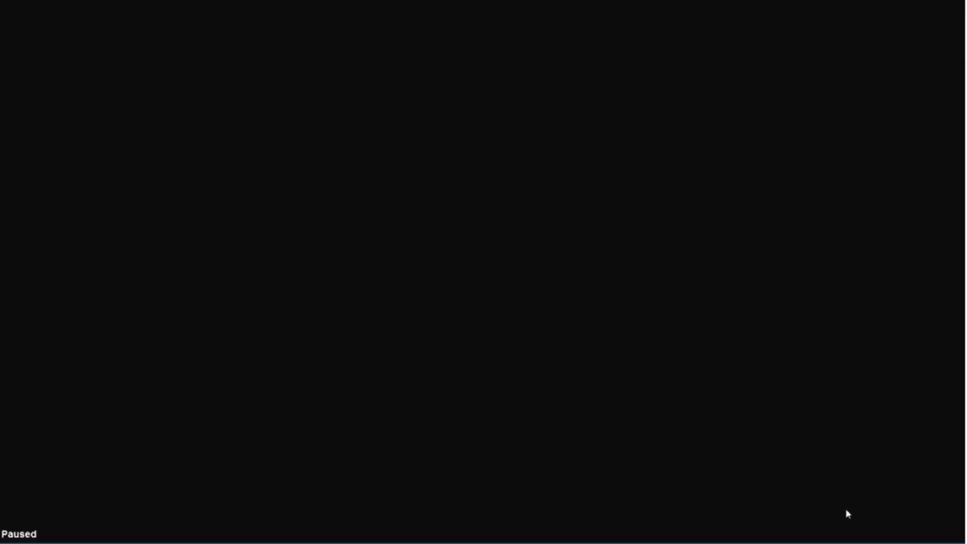
pyautogui.press('space')
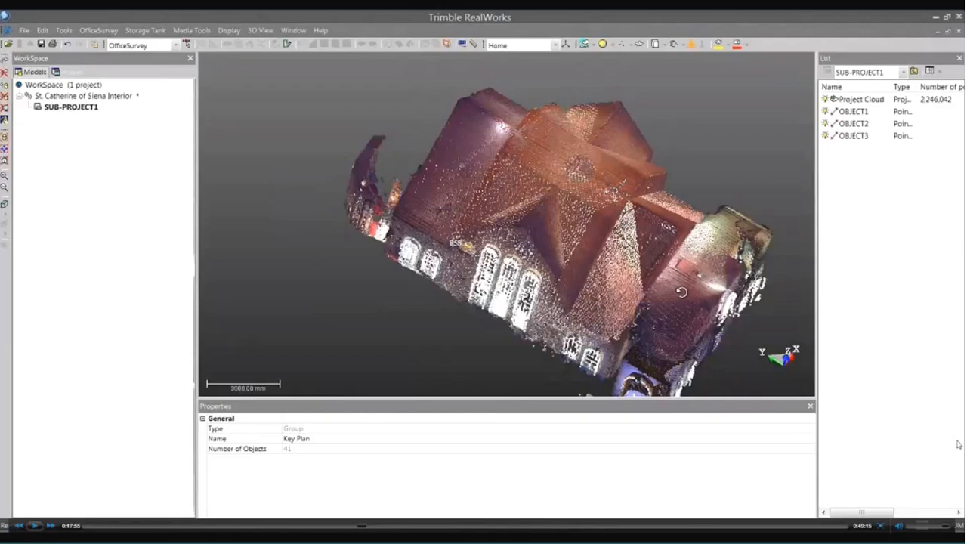
pyautogui.press('space')
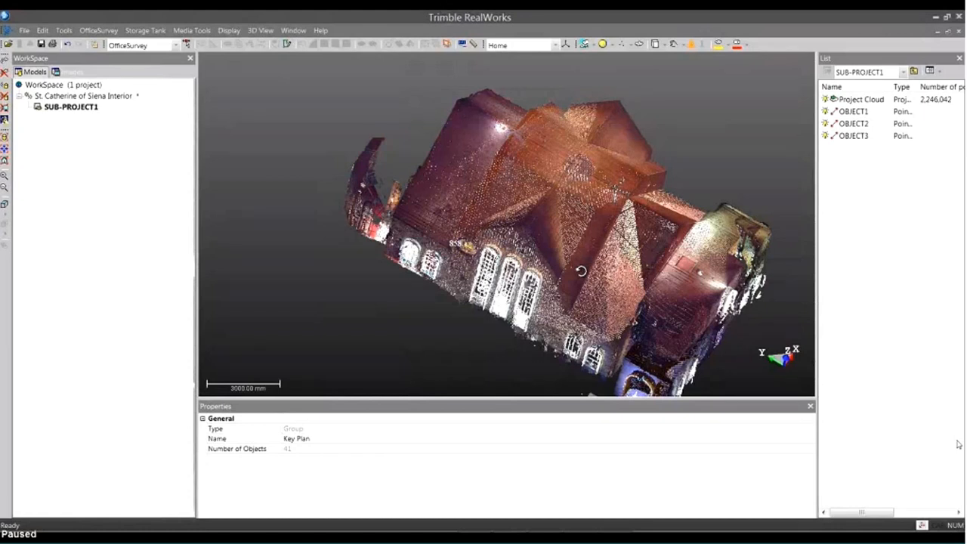
# - Hide the project cloud to examine the three measurement lines from another angle, and show the cloud again
pyautogui.moveTo(581, 271); pyautogui.dragTo(642, 185)
pyautogui.click(826, 99)
pyautogui.moveTo(474, 216); pyautogui.dragTo(654, 240)
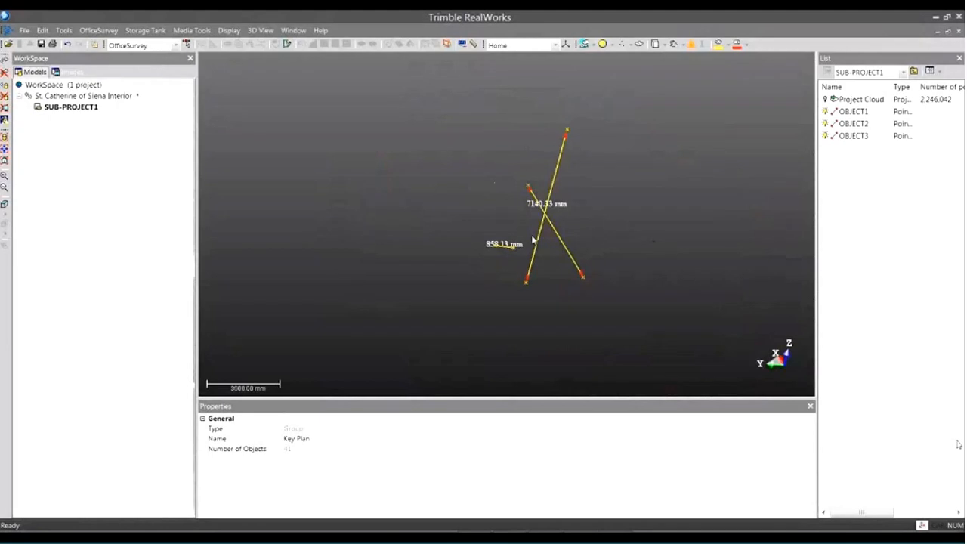
pyautogui.click(826, 99)
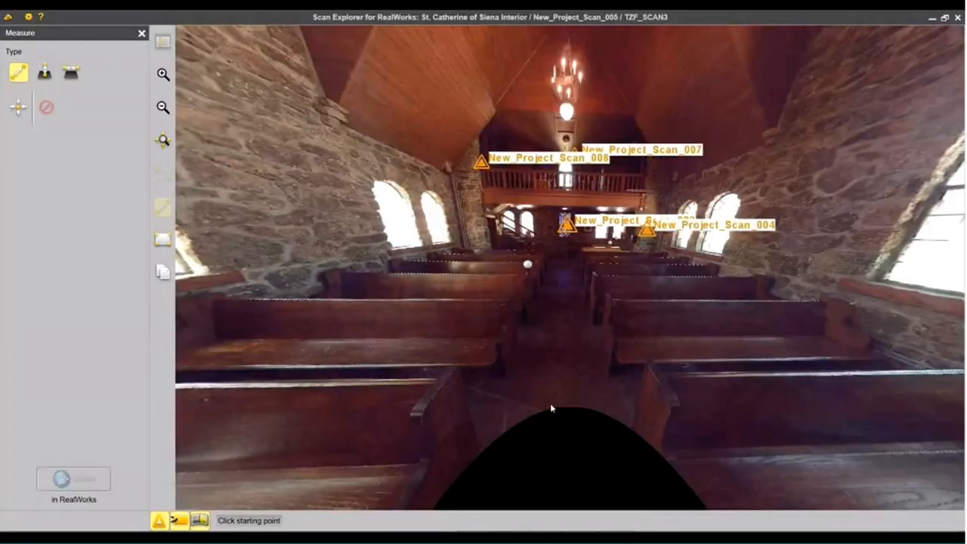
# - Back in Scan Explorer, close the measuring tool and open the key plan, framing the church footprint
pyautogui.scroll(-2, 550, 406)
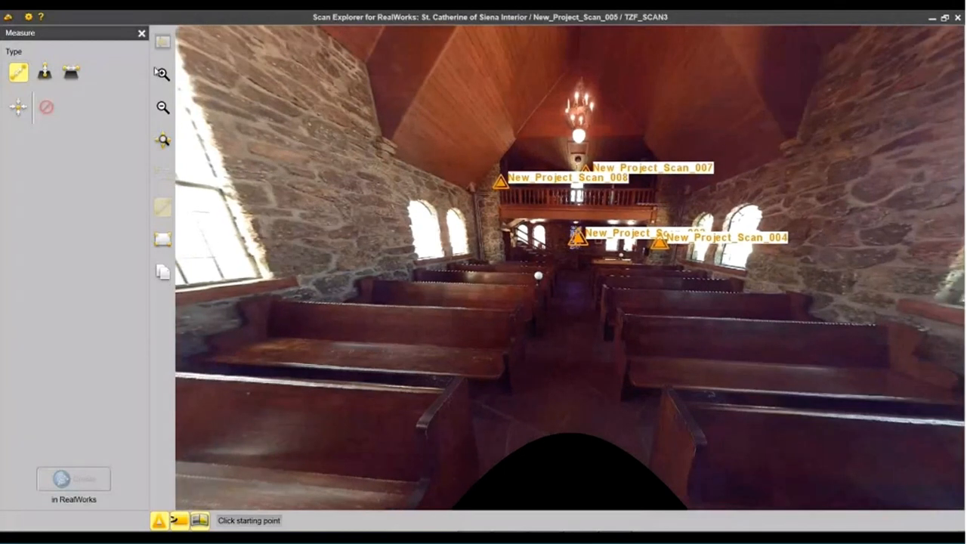
pyautogui.click(162, 42)
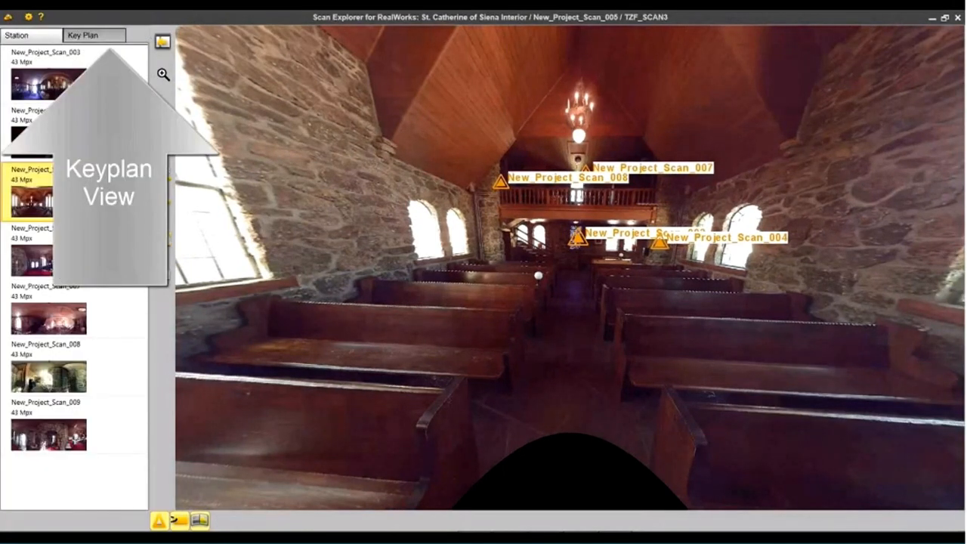
pyautogui.click(92, 36)
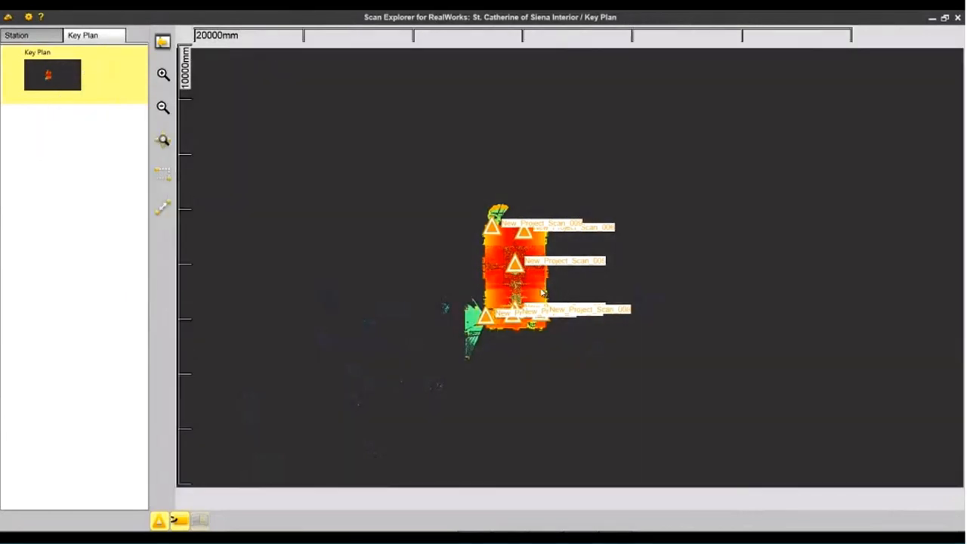
pyautogui.scroll(-1, 540, 293)
pyautogui.scroll(2, 541, 294)
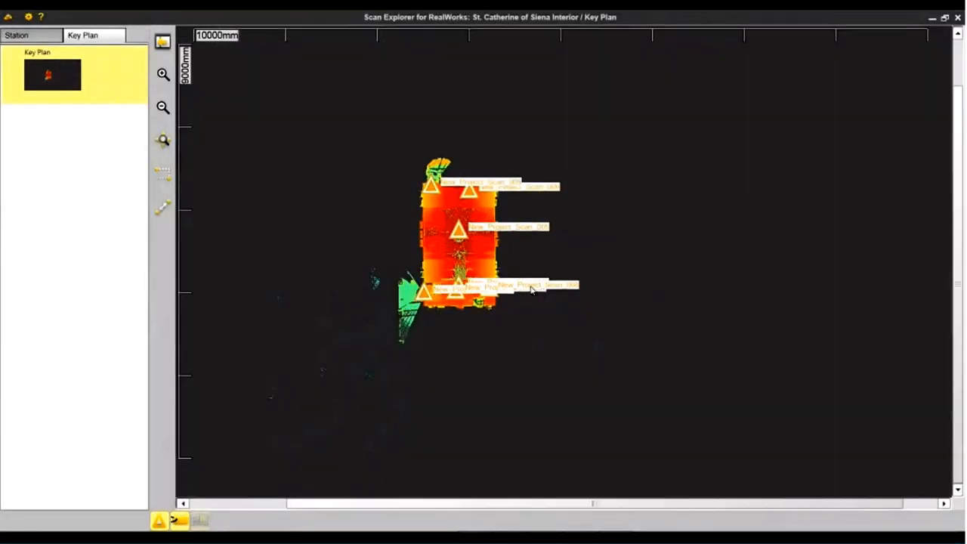
pyautogui.scroll(1, 551, 247)
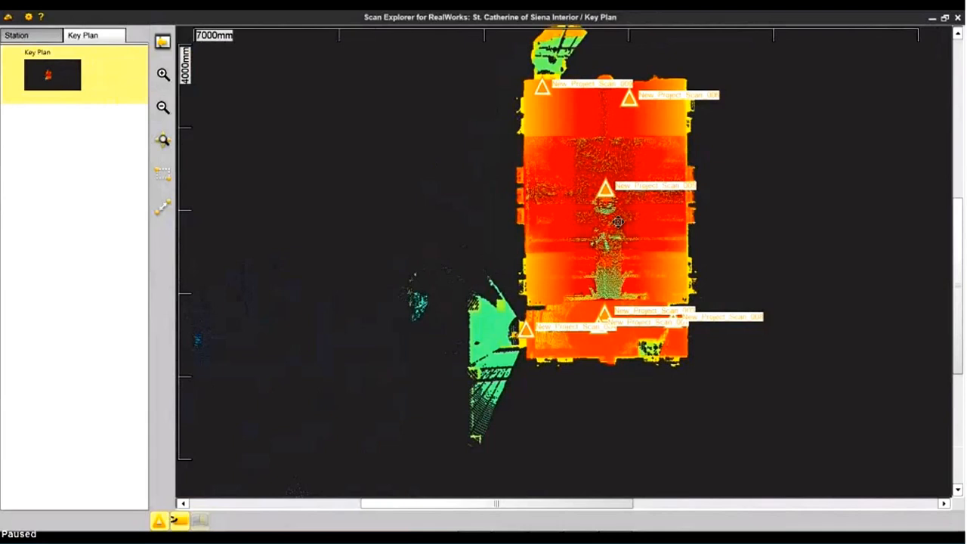
pyautogui.moveTo(618, 222); pyautogui.dragTo(608, 294)
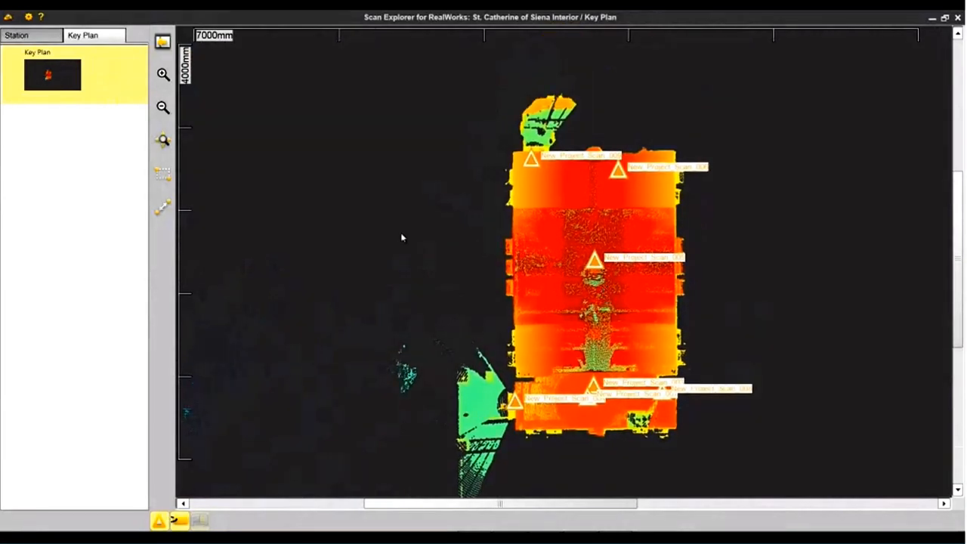
# - Start a rectangular point extraction on the key plan with coincident-point removal and spatial sampling turned off
pyautogui.click(162, 173)
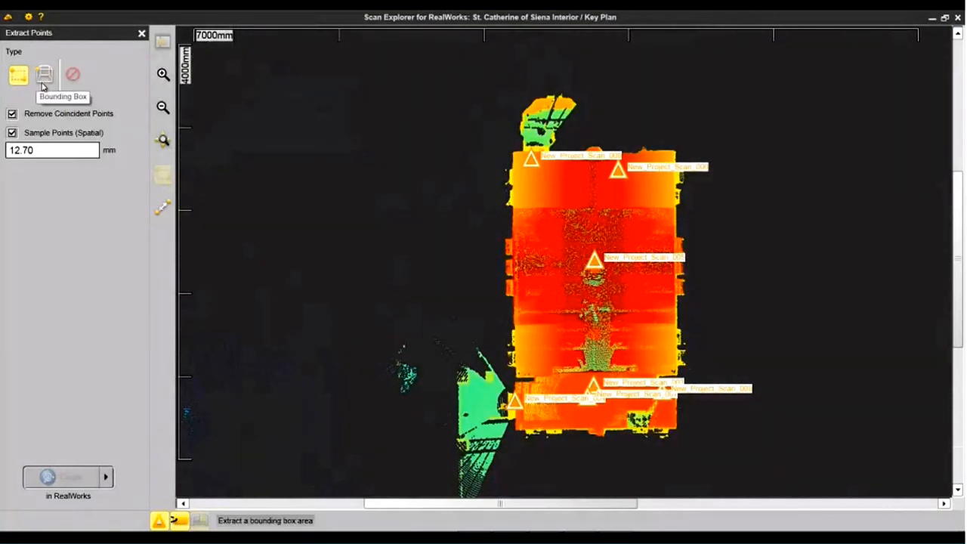
pyautogui.click(18, 75)
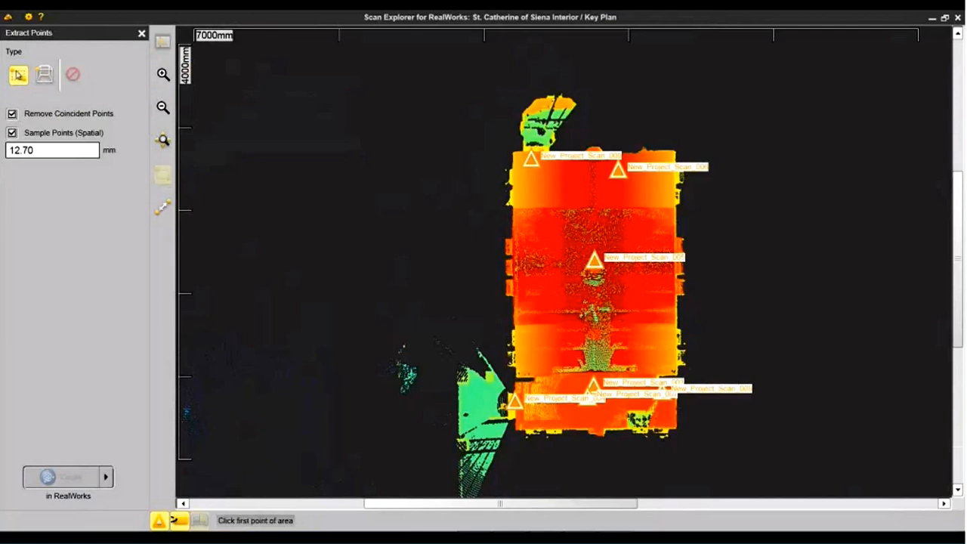
pyautogui.click(12, 133)
pyautogui.click(12, 114)
pyautogui.click(12, 132)
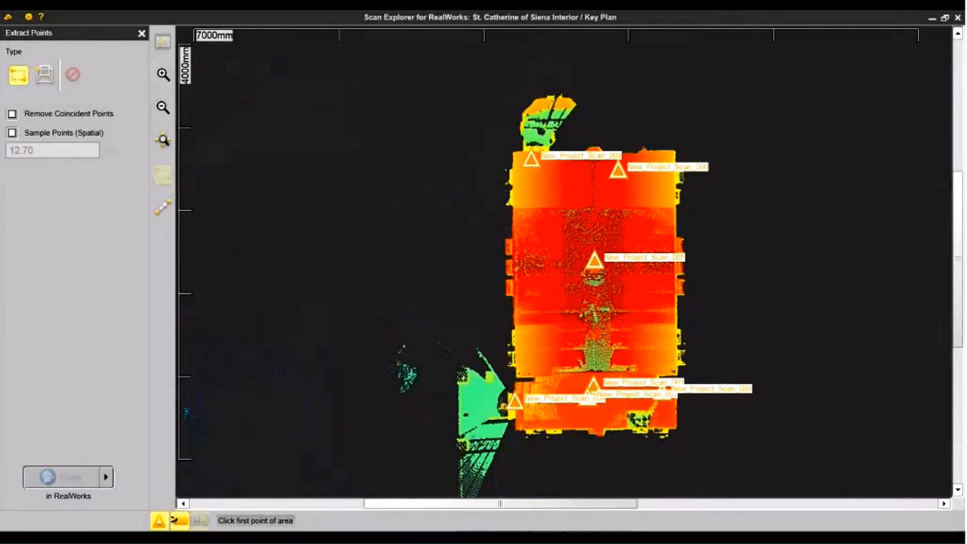
# - Outline a thin strip across the full width of the nave and create its point cloud in RealWorks
pyautogui.click(511, 212)
pyautogui.click(690, 216)
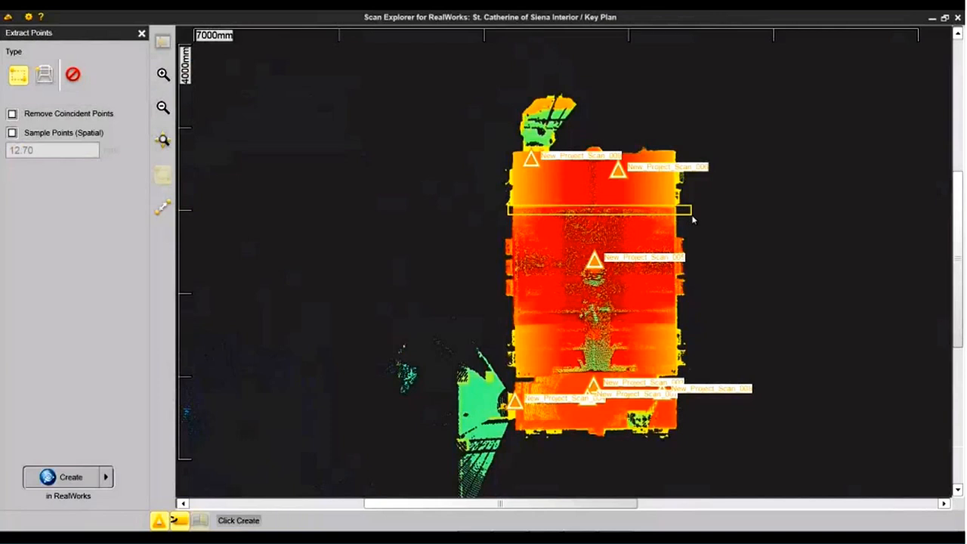
pyautogui.click(57, 482)
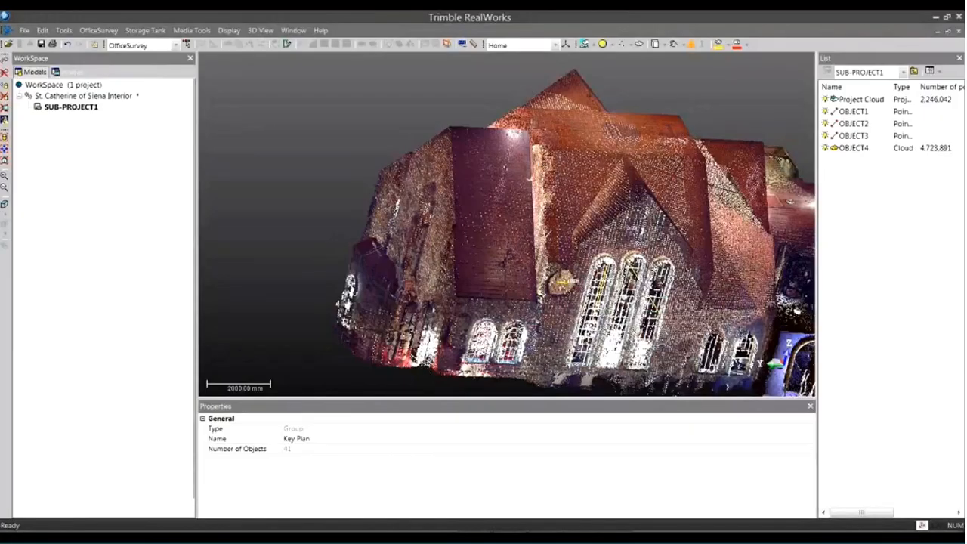
# - Hide the project cloud to isolate the extracted nave slice, and adjust how its points are displayed
pyautogui.click(826, 101)
pyautogui.moveTo(580, 232); pyautogui.dragTo(541, 258)
pyautogui.moveTo(638, 304); pyautogui.dragTo(632, 151)
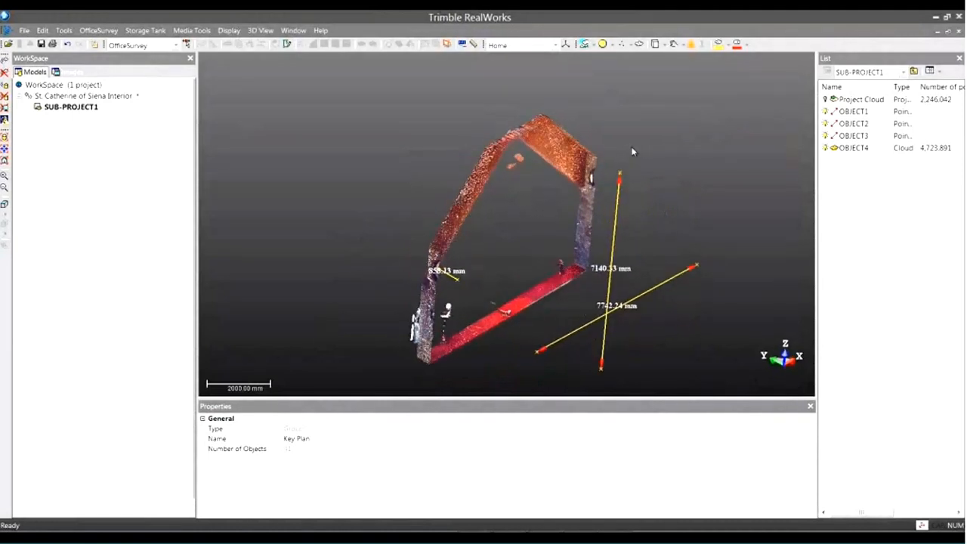
pyautogui.click(627, 44)
pyautogui.click(640, 58)
# - Examine the point density of the slice's stone wall up close, centring the view on a picked wall point
pyautogui.scroll(10, 559, 223)
pyautogui.scroll(3, 644, 238)
pyautogui.moveTo(644, 237); pyautogui.dragTo(291, 159, button='middle')
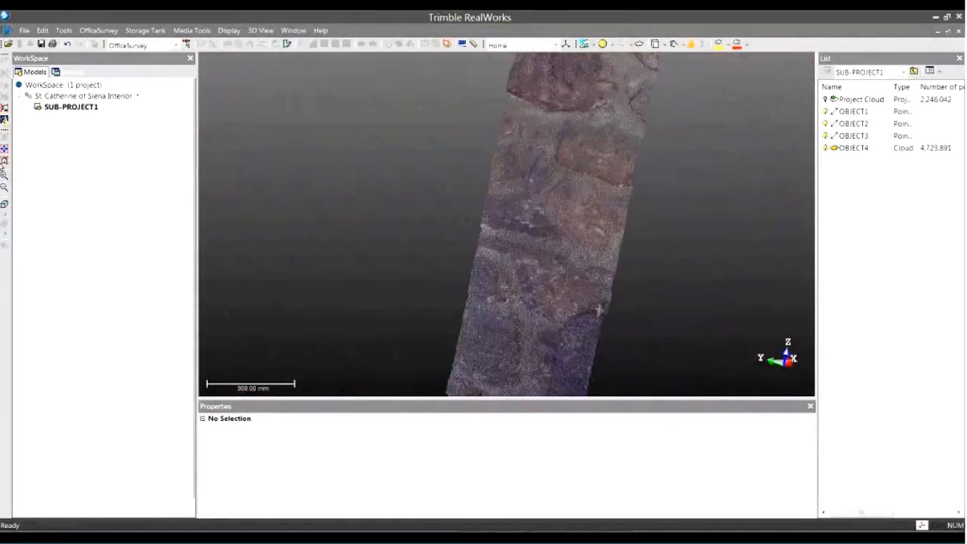
pyautogui.click(4, 161)
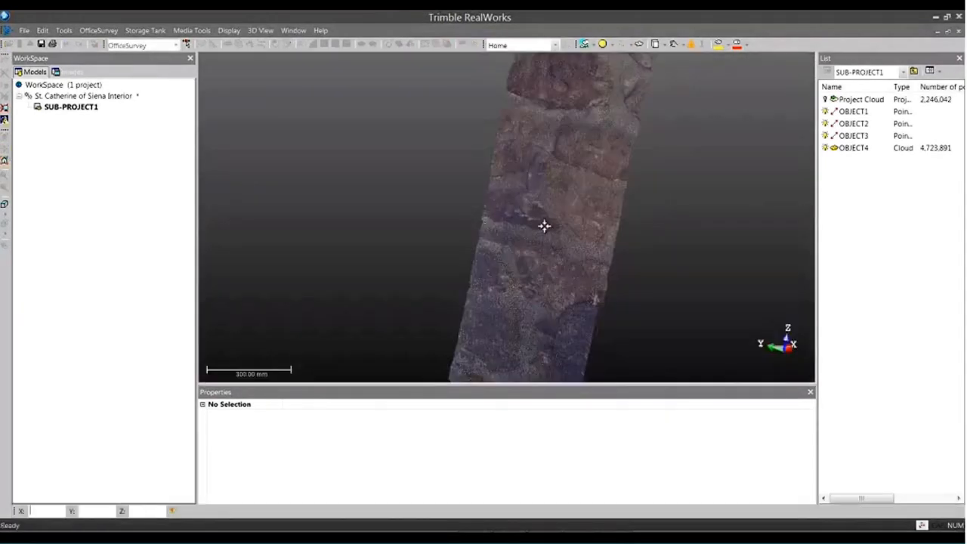
pyautogui.click(544, 228)
pyautogui.moveTo(460, 256); pyautogui.dragTo(756, 234)
pyautogui.scroll(3, 534, 263)
pyautogui.moveTo(536, 263); pyautogui.dragTo(379, 252)
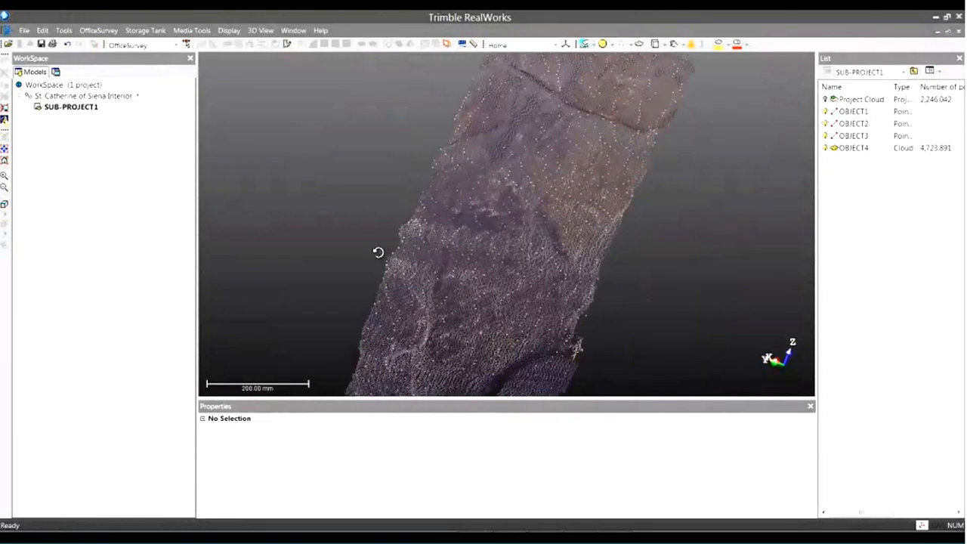
pyautogui.scroll(-5, 556, 254)
pyautogui.scroll(-3, 557, 253)
pyautogui.moveTo(684, 218); pyautogui.dragTo(465, 233)
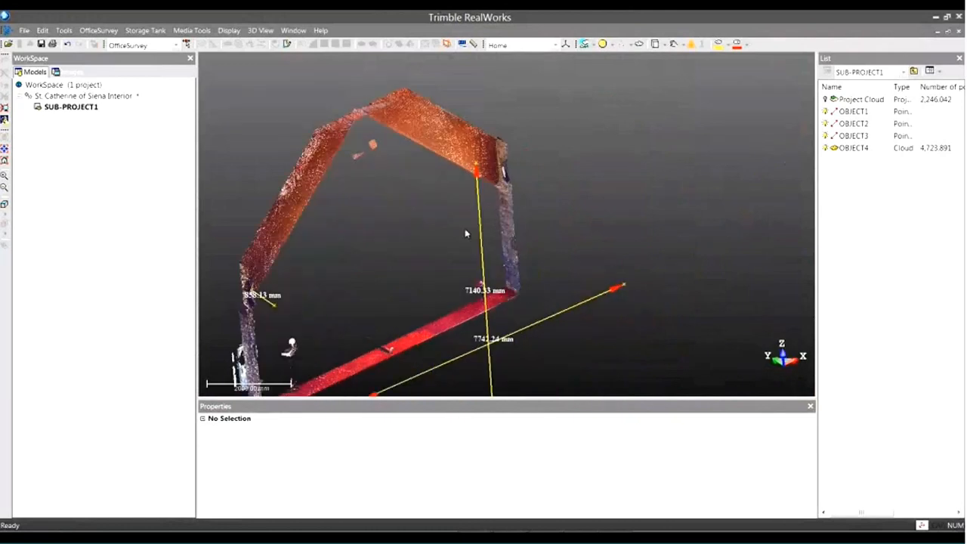
pyautogui.scroll(-2, 466, 234)
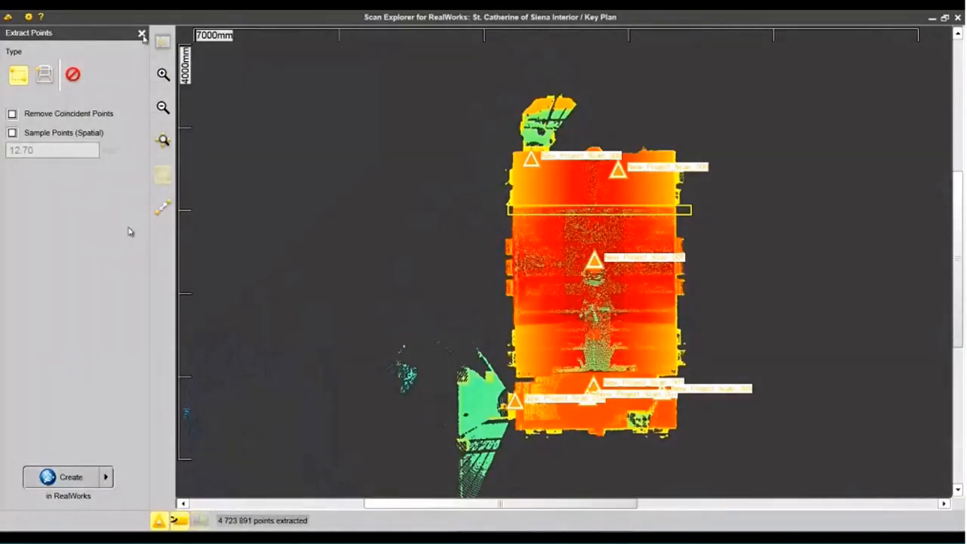
# - Close the key plan extraction in Scan Explorer and return to the station 005 panorama, turned towards the tall windows
pyautogui.click(141, 34)
pyautogui.click(23, 36)
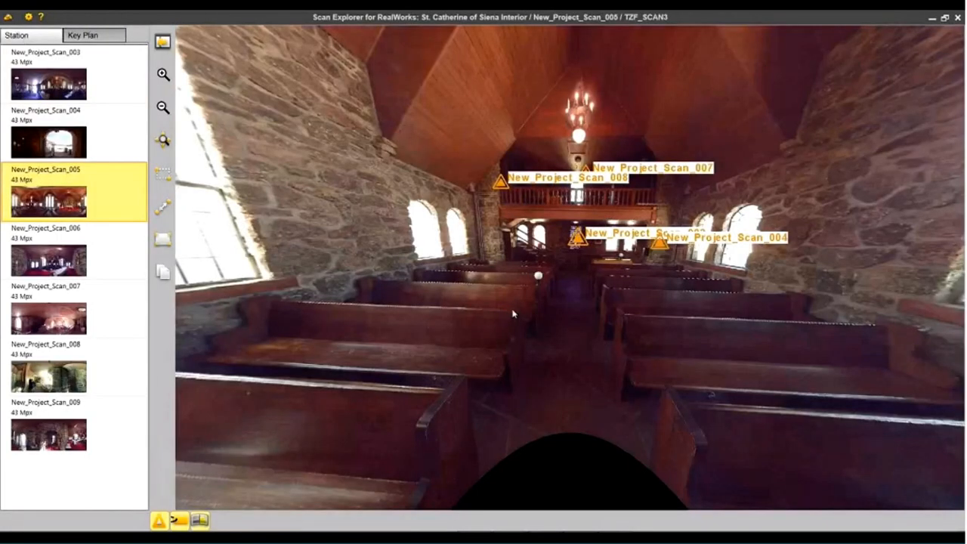
pyautogui.moveTo(511, 309); pyautogui.dragTo(674, 320)
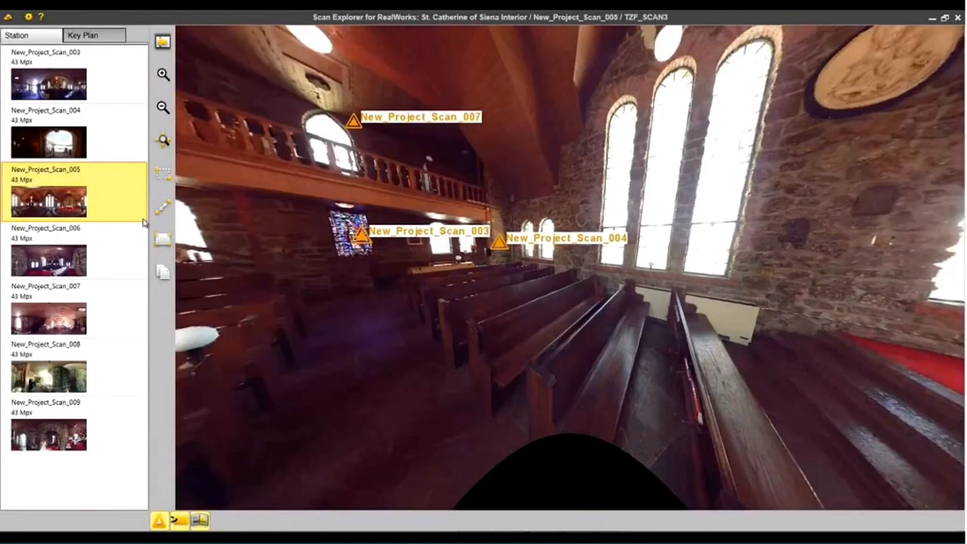
# - Set up a cube-shaped point extraction from all stations, centred on the white sphere target behind the pews
pyautogui.click(162, 173)
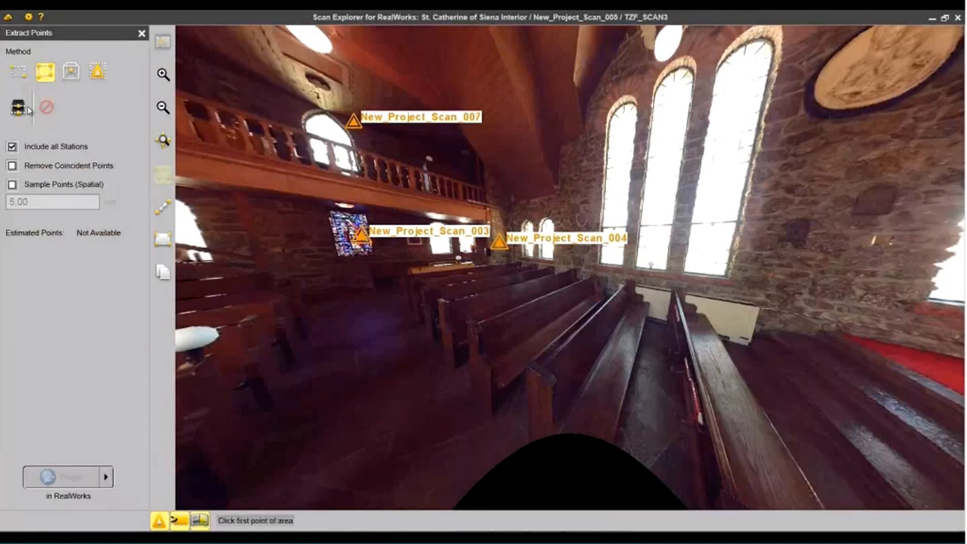
pyautogui.click(69, 73)
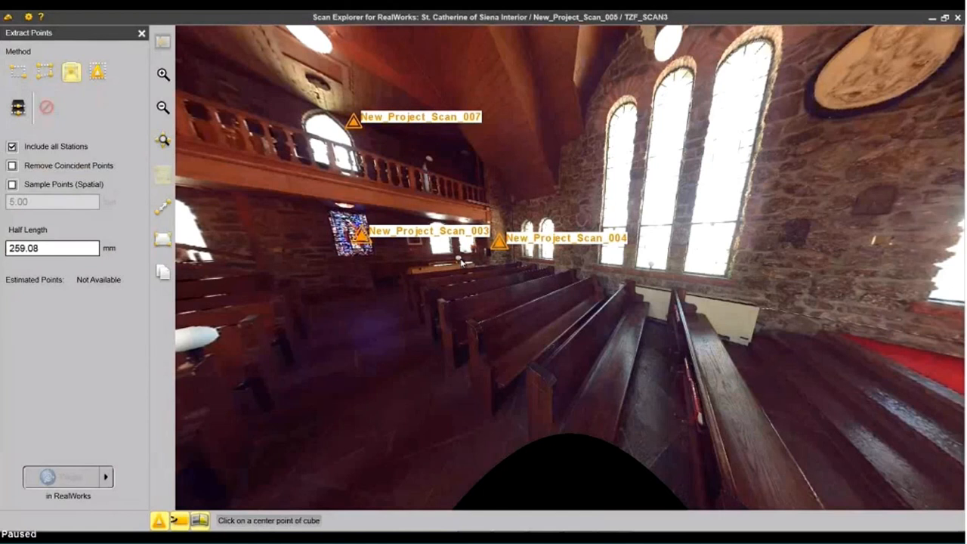
pyautogui.click(457, 260)
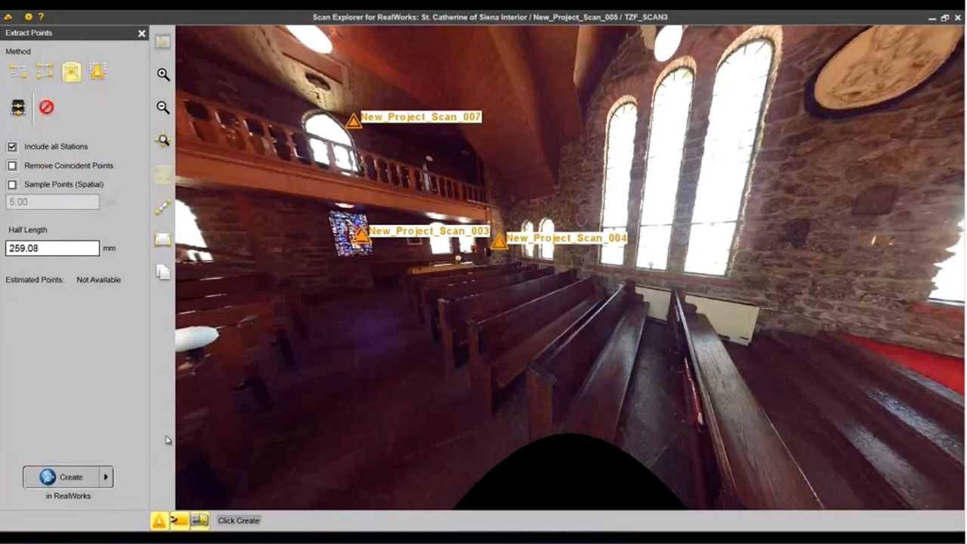
# - Create the point cloud of the cube around the sphere target in RealWorks and inspect it by orbiting
pyautogui.scroll(1, 456, 268)
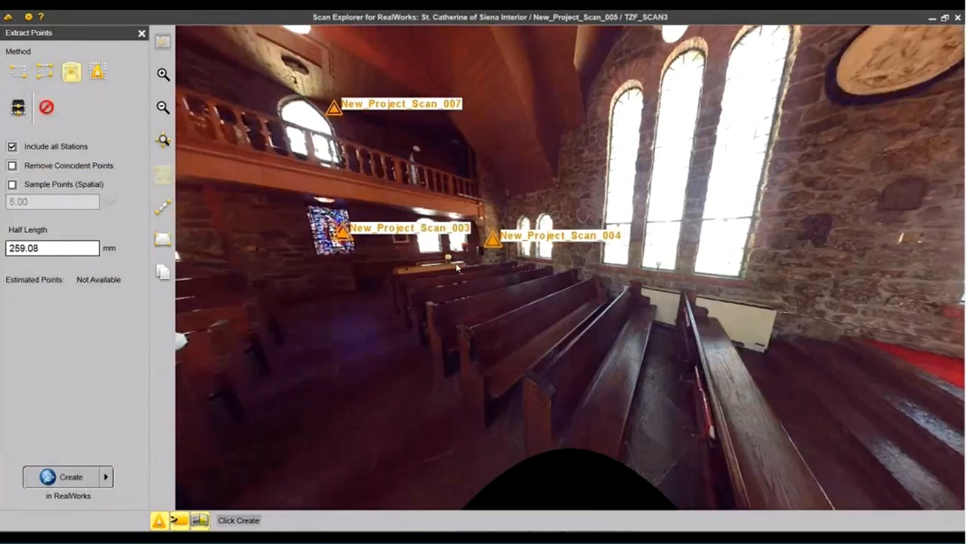
pyautogui.scroll(3, 456, 266)
pyautogui.moveTo(314, 266); pyautogui.dragTo(275, 249)
pyautogui.scroll(3, 285, 224)
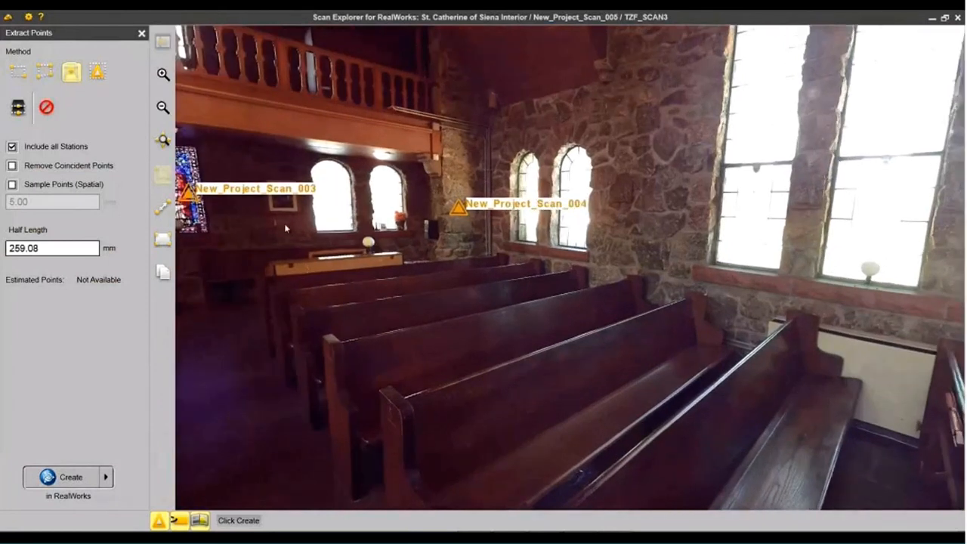
pyautogui.scroll(-4, 284, 223)
pyautogui.click(59, 478)
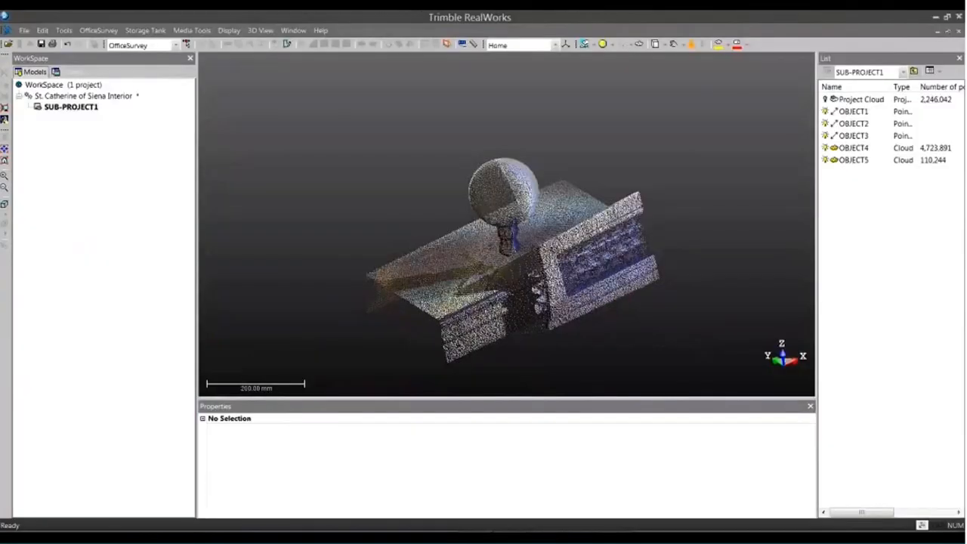
pyautogui.moveTo(476, 285); pyautogui.dragTo(329, 238)
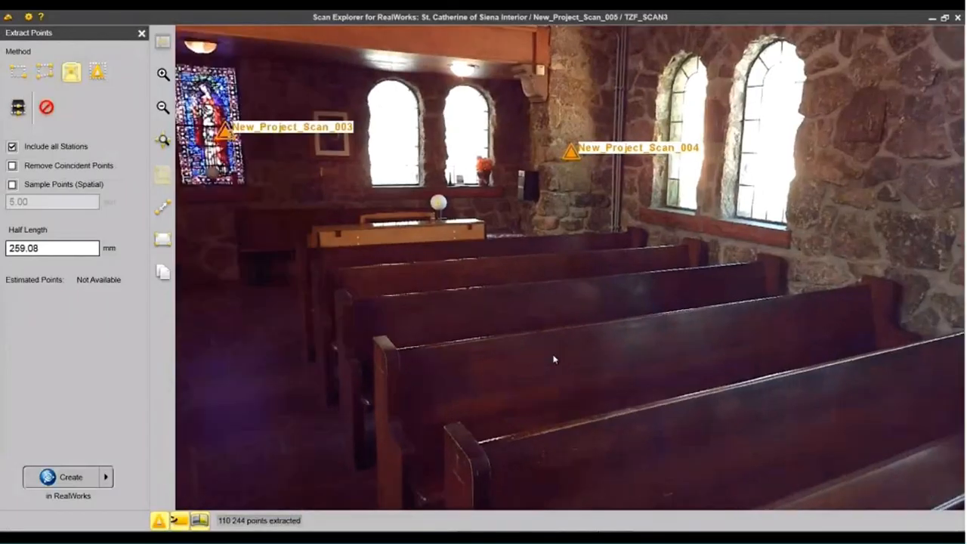
# - Outline the two nearest pews beside the stone wall with a polygonal point extraction area in the station 005 panorama
pyautogui.moveTo(554, 360); pyautogui.dragTo(414, 334)
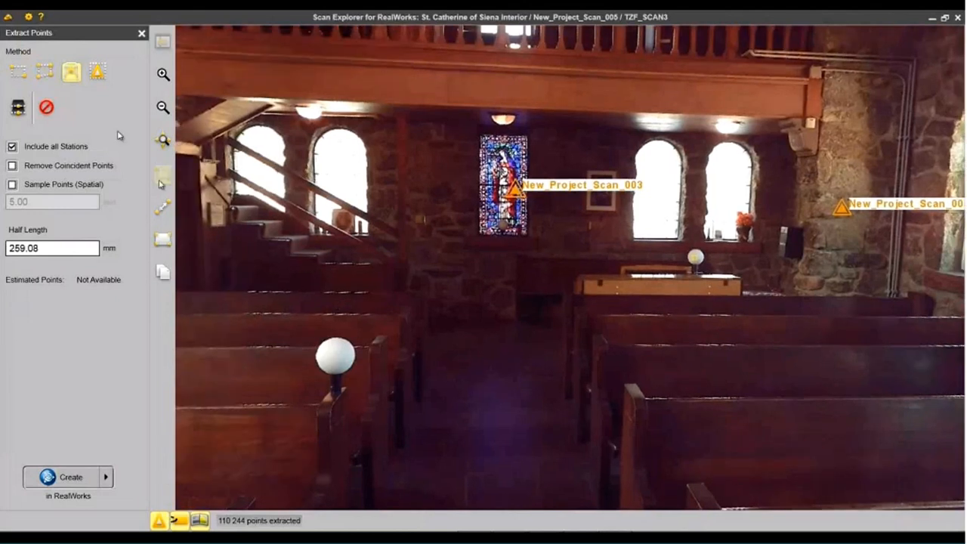
pyautogui.click(44, 71)
pyautogui.moveTo(522, 357); pyautogui.dragTo(877, 537)
pyautogui.scroll(3, 656, 347)
pyautogui.moveTo(656, 340); pyautogui.dragTo(698, 383)
pyautogui.scroll(-5, 698, 383)
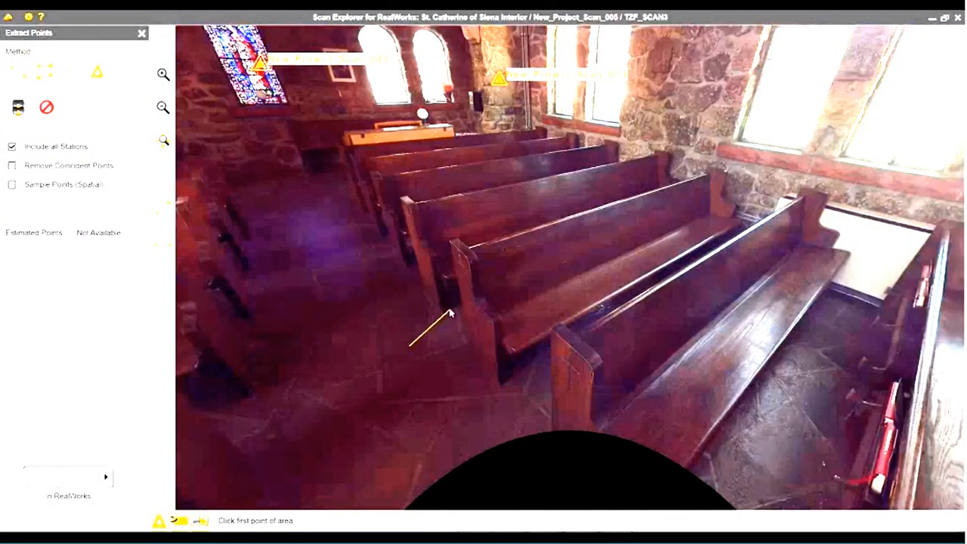
pyautogui.click(427, 236)
pyautogui.click(703, 157)
pyautogui.click(888, 200)
pyautogui.click(915, 299)
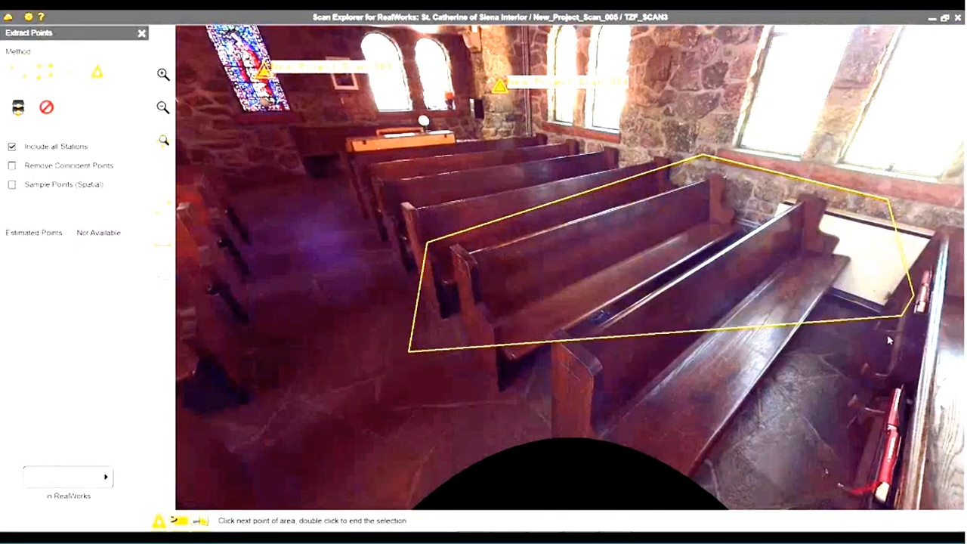
pyautogui.click(716, 504)
pyautogui.doubleClick(476, 470)
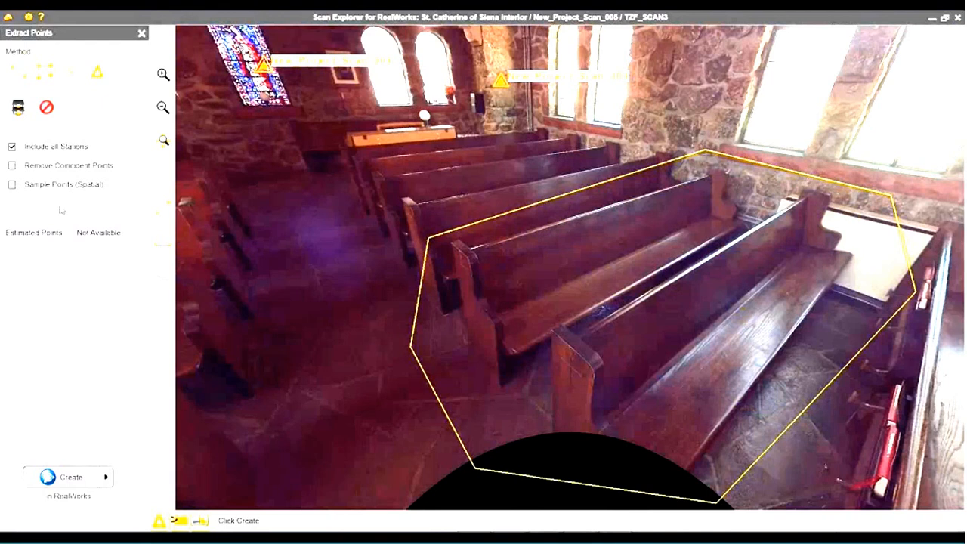
# - Create the outlined pews' point cloud in RealWorks and hide the earlier slice and cube clouds, OBJECT4 and OBJECT5
pyautogui.click(52, 482)
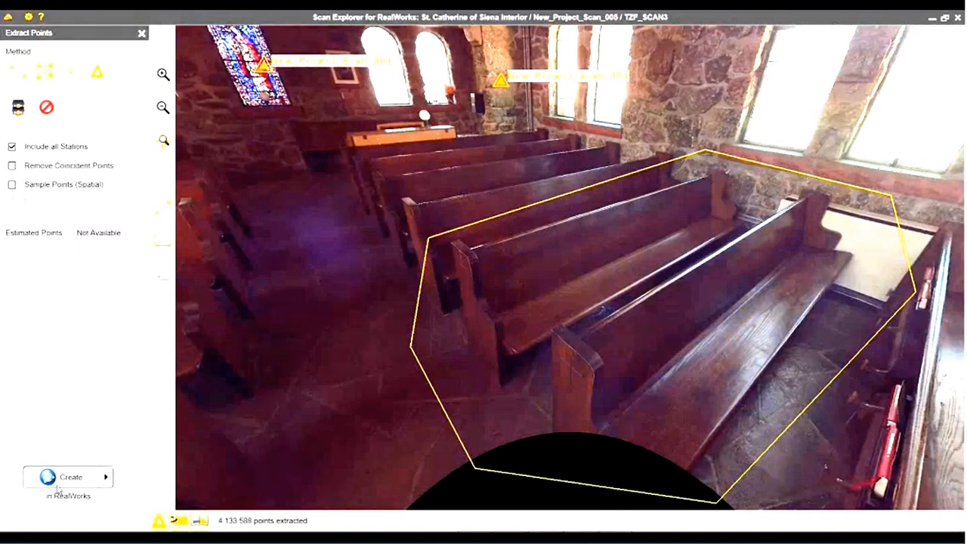
pyautogui.click(60, 484)
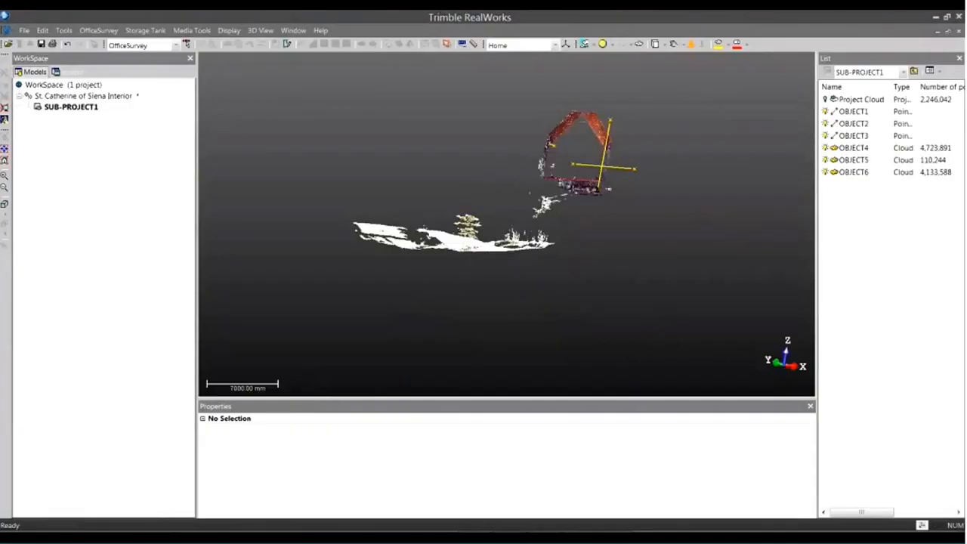
pyautogui.moveTo(613, 244); pyautogui.dragTo(613, 296)
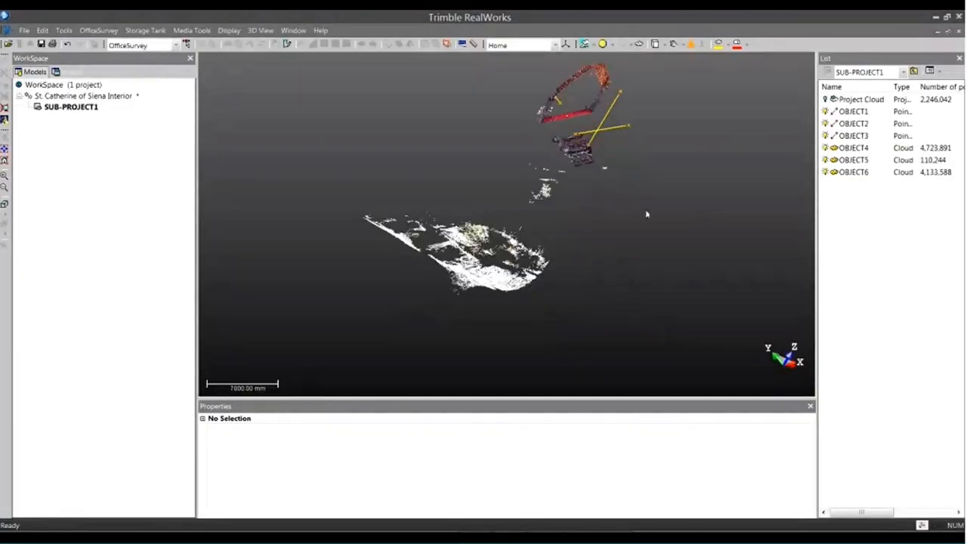
pyautogui.click(825, 149)
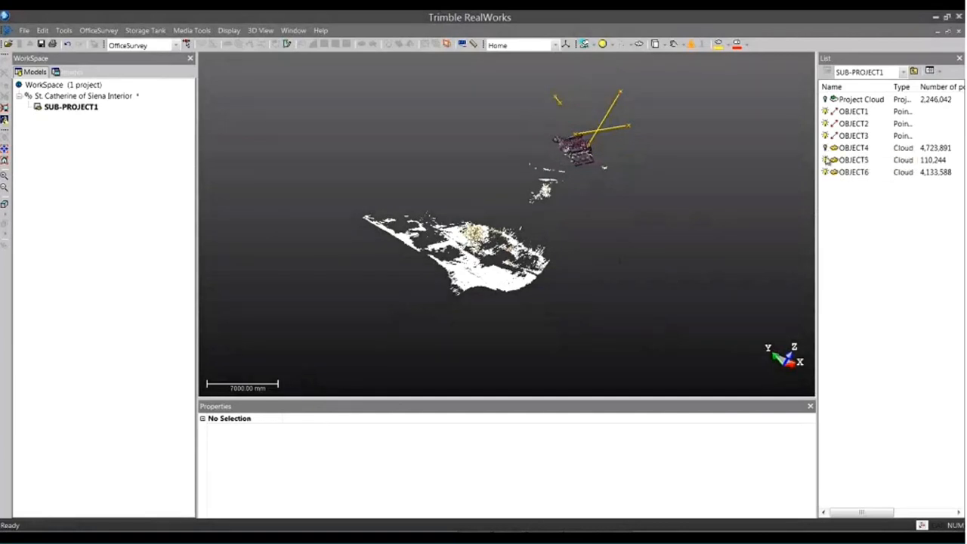
pyautogui.moveTo(613, 198); pyautogui.dragTo(563, 245)
pyautogui.scroll(6, 563, 245)
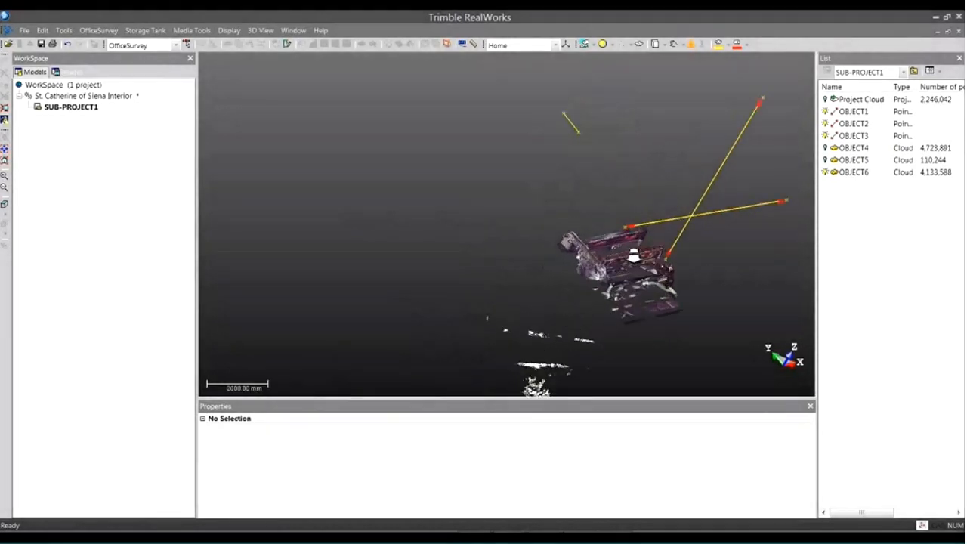
pyautogui.scroll(5, 624, 250)
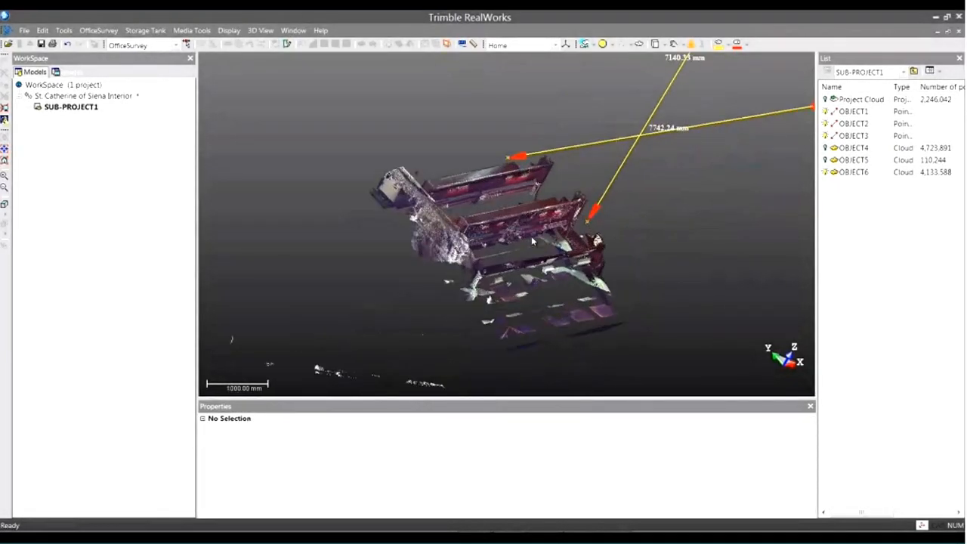
pyautogui.moveTo(556, 288); pyautogui.dragTo(565, 266)
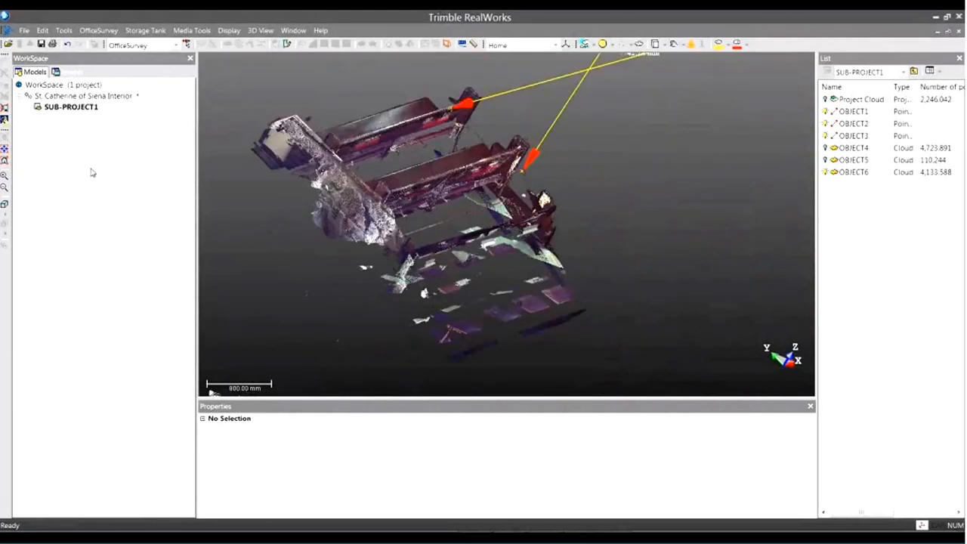
# - Centre the view on a pew point, hide the three measurement objects and inspect the pew cloud from close up and afar
pyautogui.click(6, 151)
pyautogui.click(479, 161)
pyautogui.click(826, 112)
pyautogui.click(825, 123)
pyautogui.click(826, 135)
pyautogui.moveTo(625, 285); pyautogui.dragTo(494, 252)
pyautogui.scroll(6, 495, 254)
pyautogui.moveTo(494, 255); pyautogui.dragTo(604, 93, button='middle')
pyautogui.moveTo(515, 232); pyautogui.dragTo(556, 226)
pyautogui.scroll(-4, 610, 237)
pyautogui.scroll(-7, 610, 235)
pyautogui.scroll(-3, 556, 226)
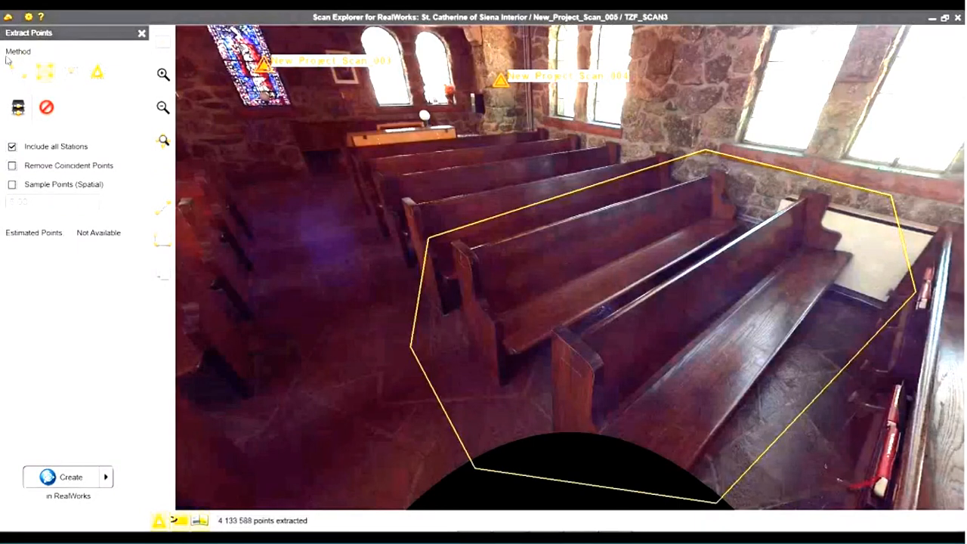
# - Create a RealWorks cloud from a rectangular area over the pews, using a picked pew depth point and a 3051.05 mm half depth
pyautogui.click(19, 72)
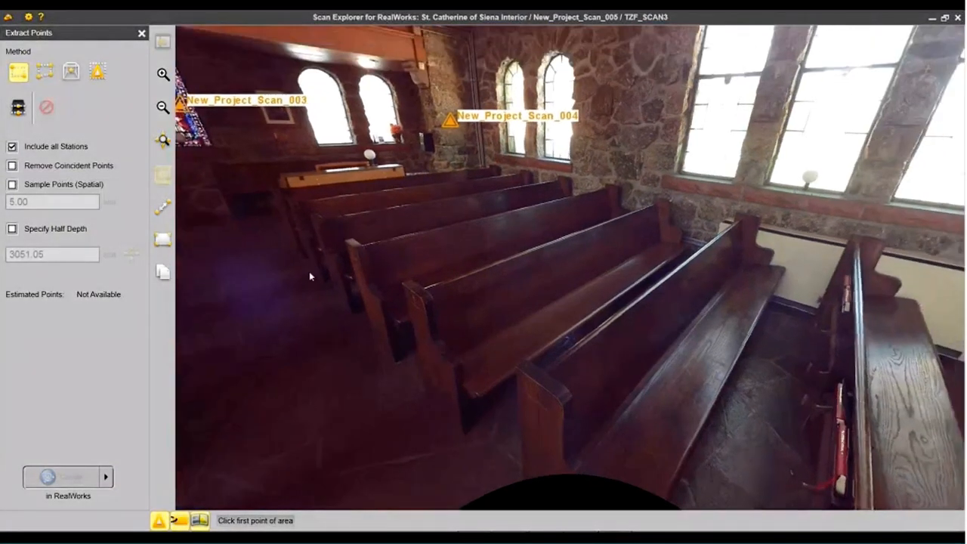
pyautogui.moveTo(309, 272); pyautogui.dragTo(285, 242)
pyautogui.click(294, 51)
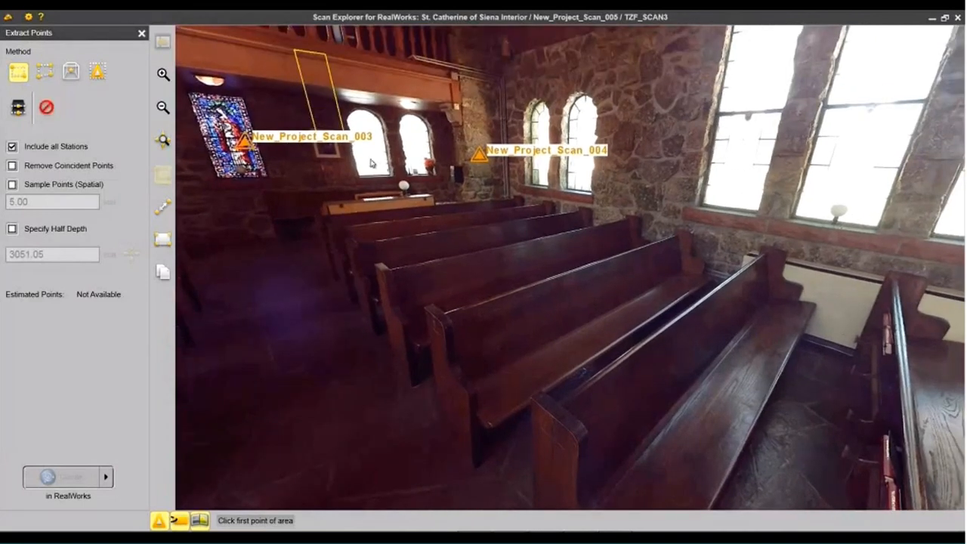
pyautogui.click(579, 452)
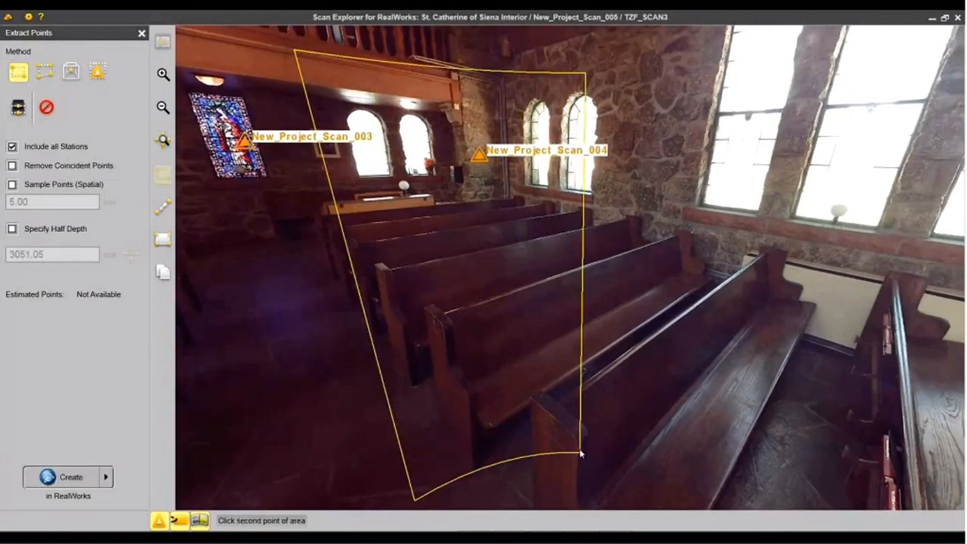
pyautogui.click(23, 232)
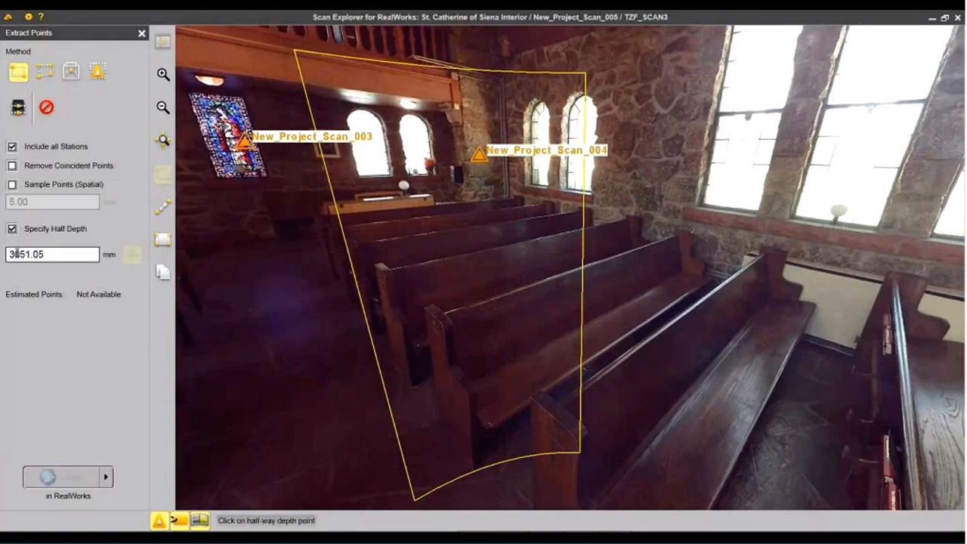
pyautogui.click(474, 238)
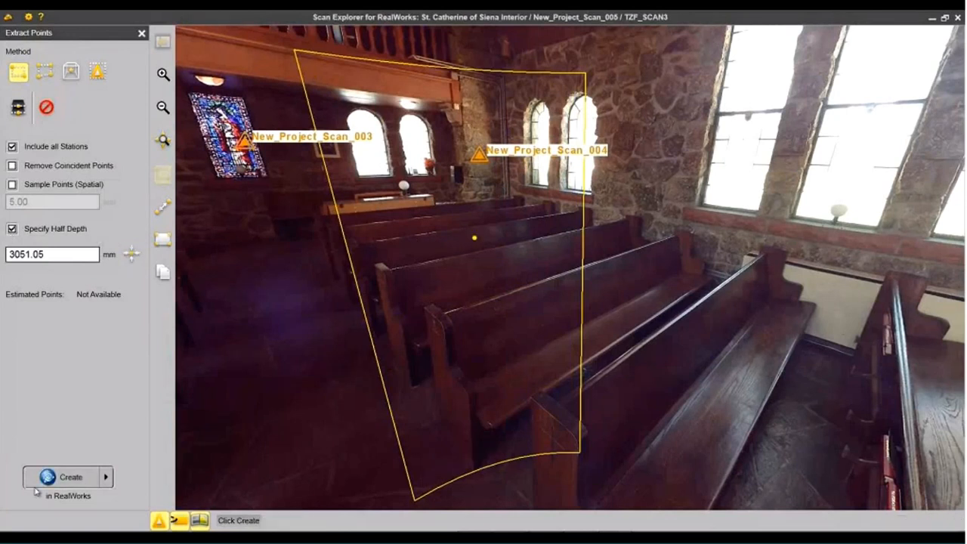
pyautogui.click(55, 479)
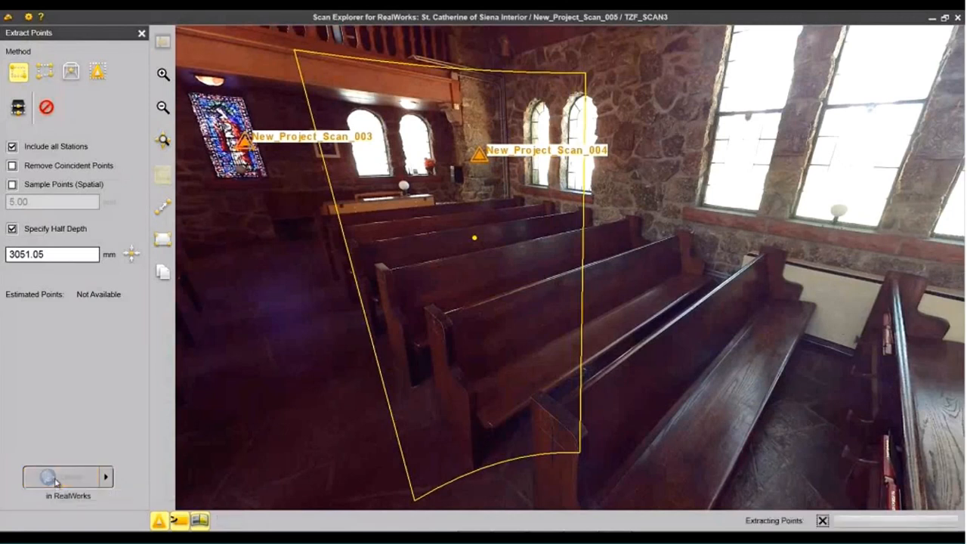
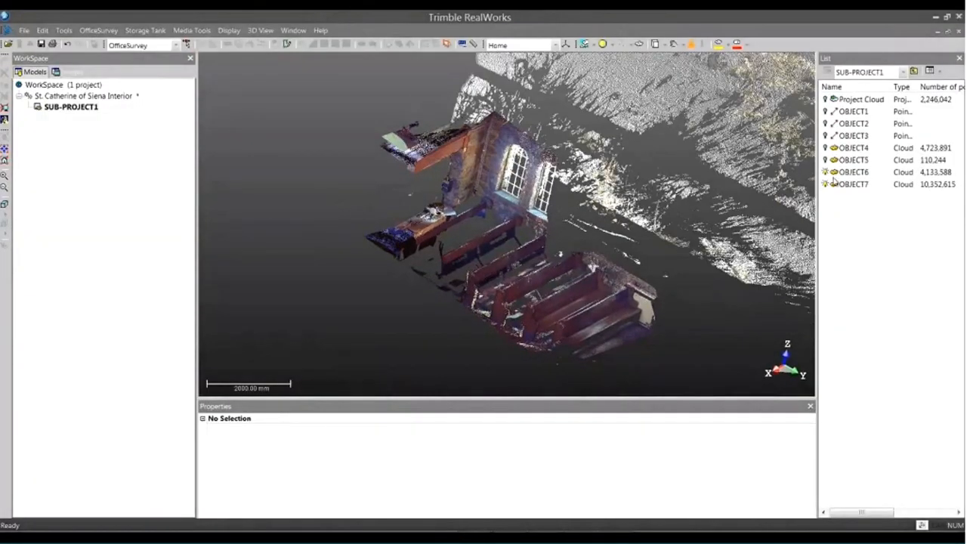
# - Hide the polygon-extracted pew cloud OBJECT6 in RealWorks and set Scan Explorer's extraction method to whole stations
pyautogui.click(825, 173)
pyautogui.moveTo(585, 290); pyautogui.dragTo(496, 201)
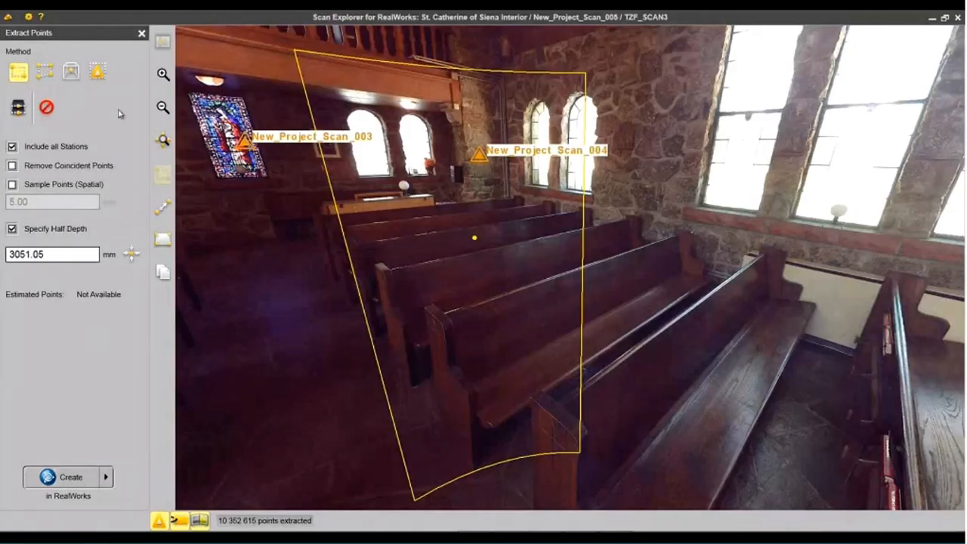
pyautogui.click(98, 71)
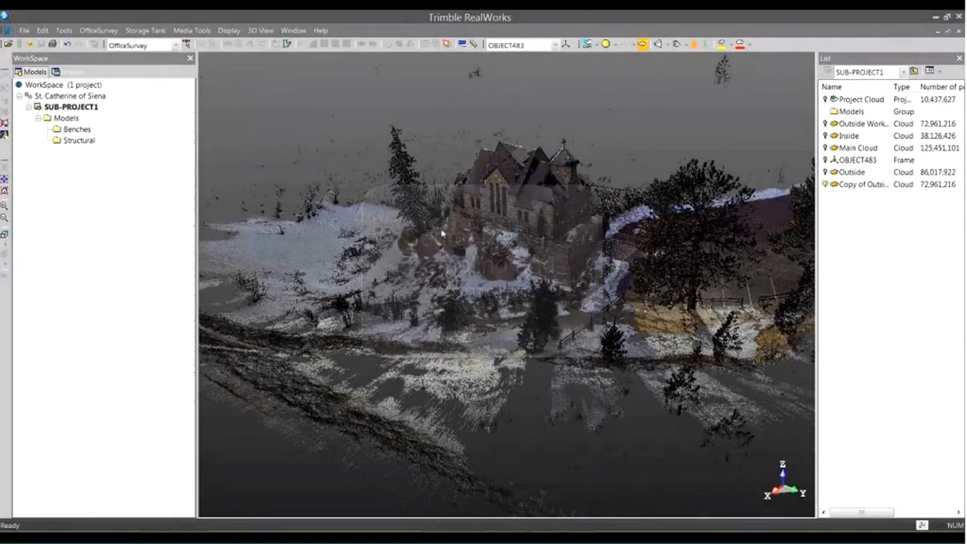
# - Show the church's exterior cloud from the top and start the Segmentation Tool on the copied outside cloud
pyautogui.click(3, 238)
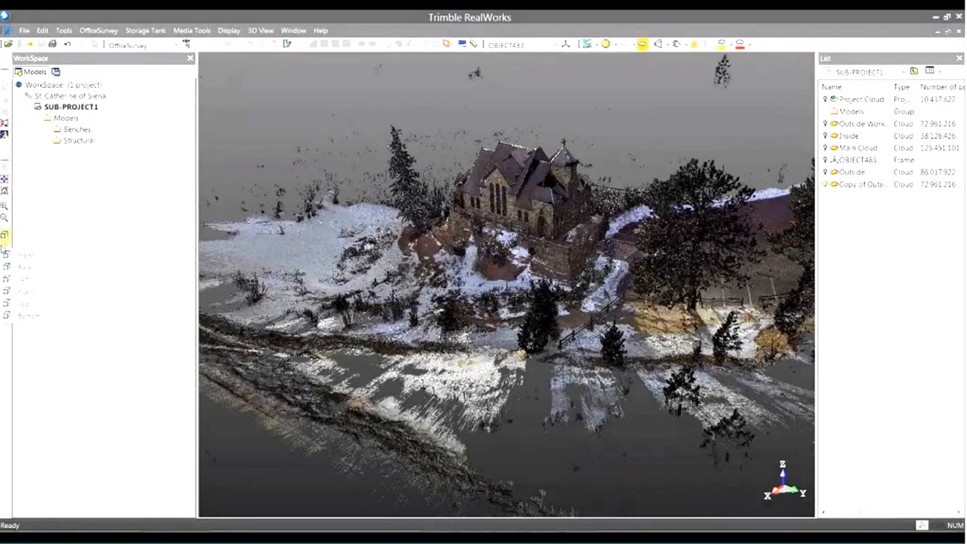
pyautogui.click(25, 305)
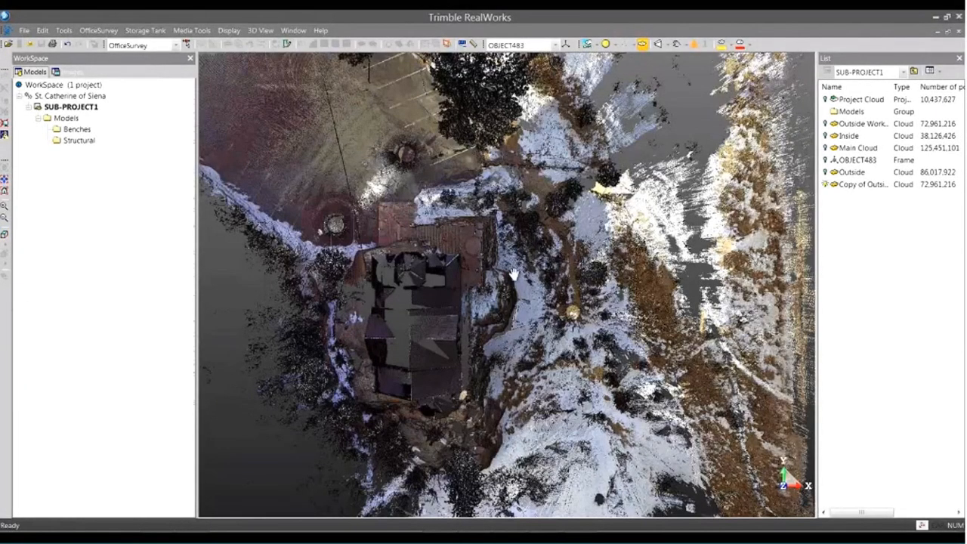
pyautogui.moveTo(410, 345); pyautogui.dragTo(526, 266, button='middle')
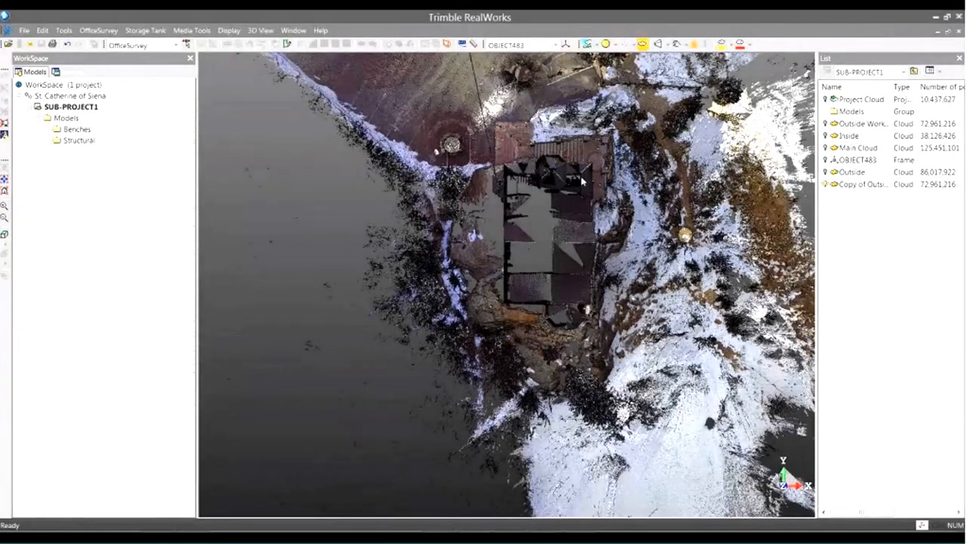
pyautogui.click(202, 46)
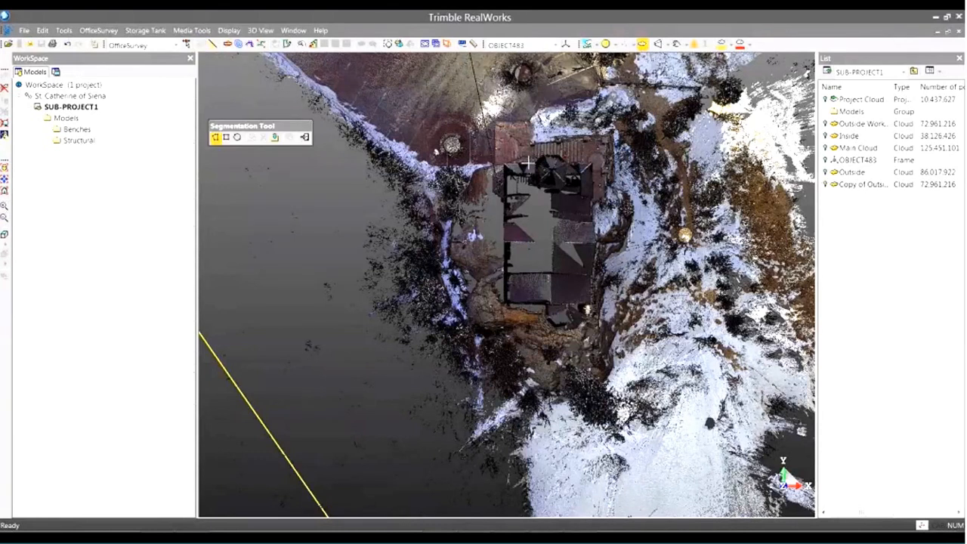
# - Draw a closed polygonal segmentation fence around the church building's footprint, following its rounded ends and side projection
pyautogui.click(504, 160)
pyautogui.click(533, 161)
pyautogui.click(543, 154)
pyautogui.click(561, 155)
pyautogui.click(567, 161)
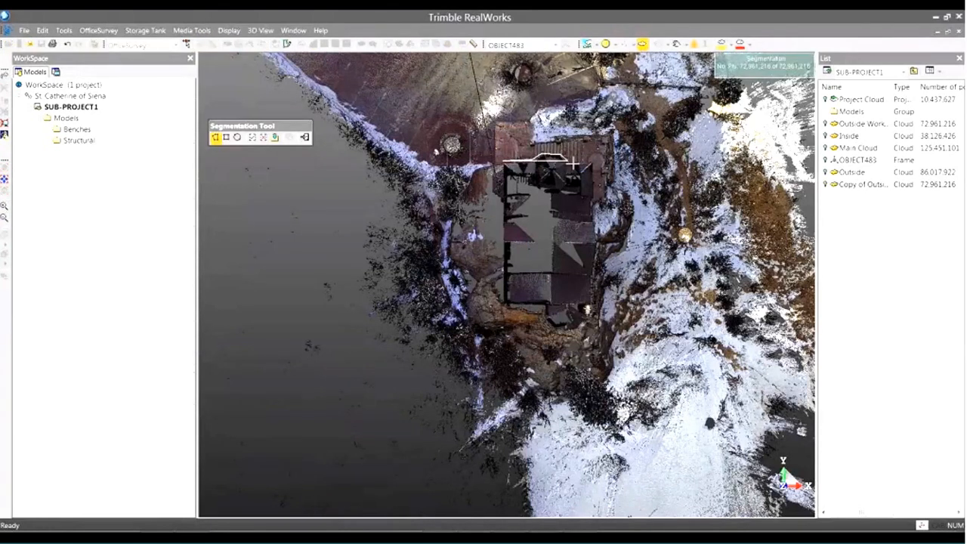
pyautogui.click(595, 161)
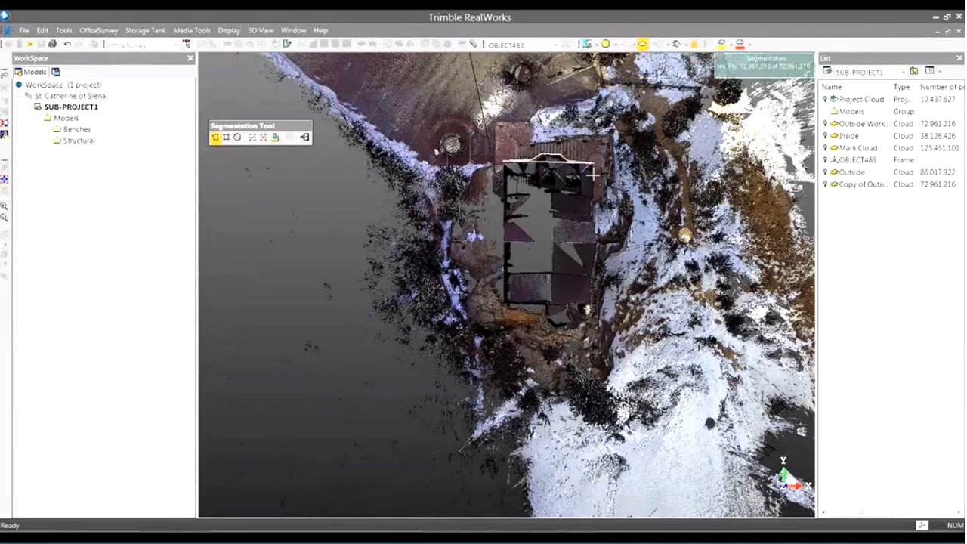
pyautogui.click(597, 308)
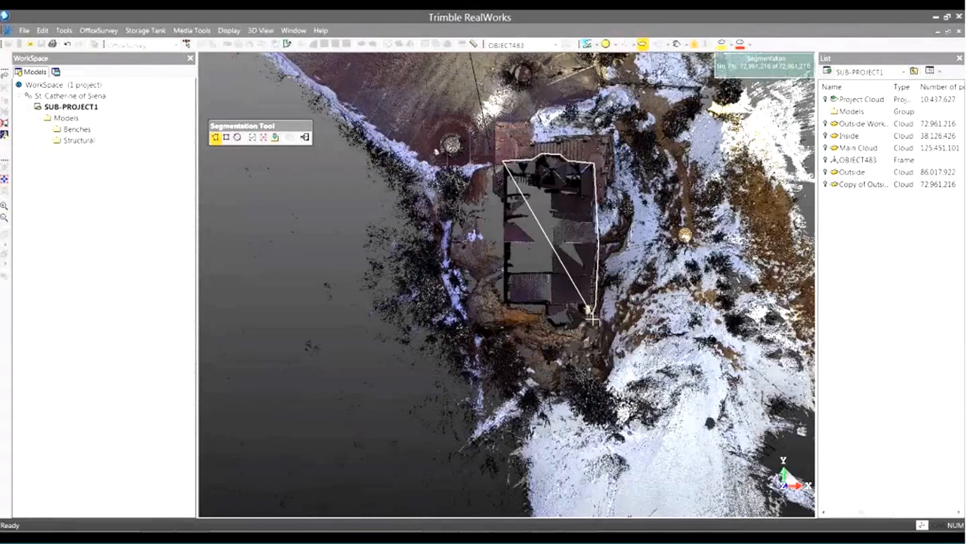
pyautogui.click(578, 331)
pyautogui.click(570, 333)
pyautogui.click(554, 333)
pyautogui.click(541, 323)
pyautogui.click(540, 310)
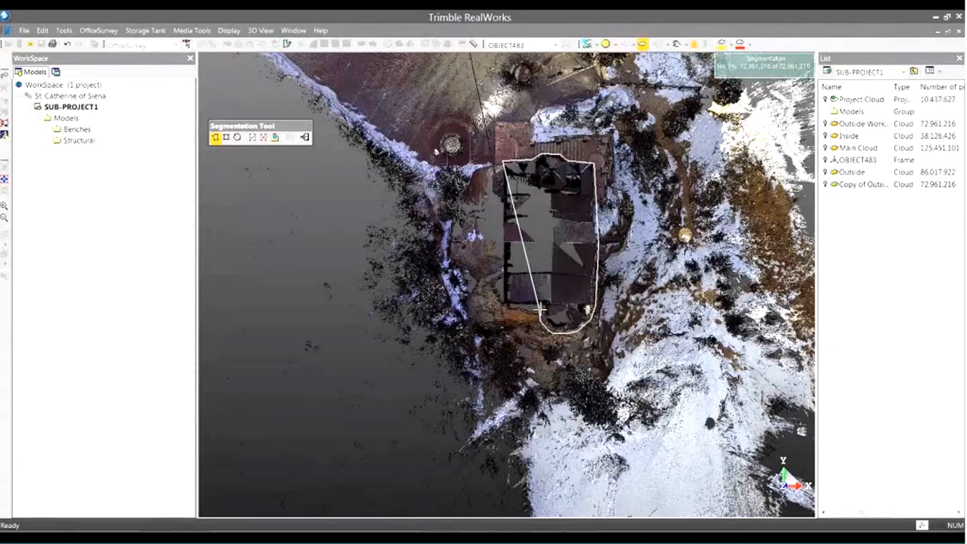
pyautogui.click(502, 309)
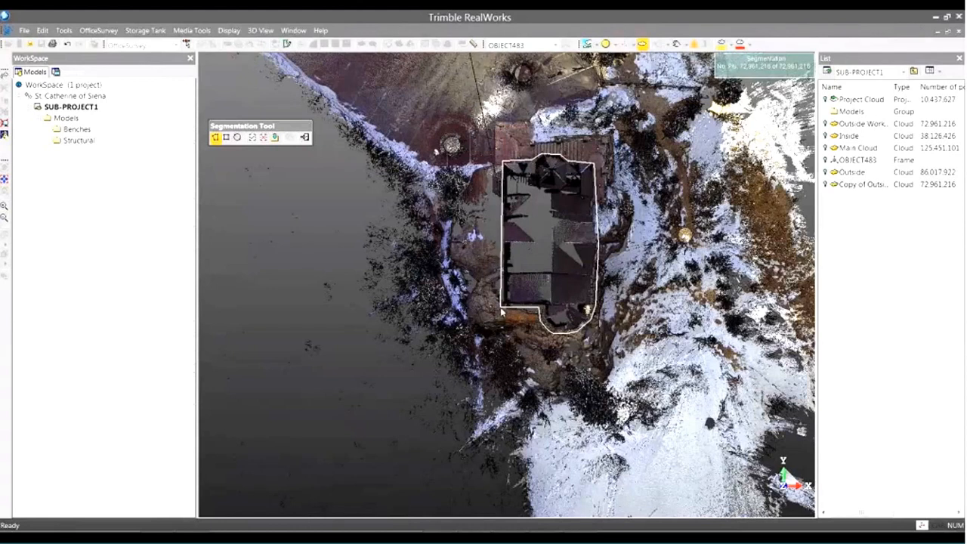
pyautogui.click(500, 203)
pyautogui.click(490, 190)
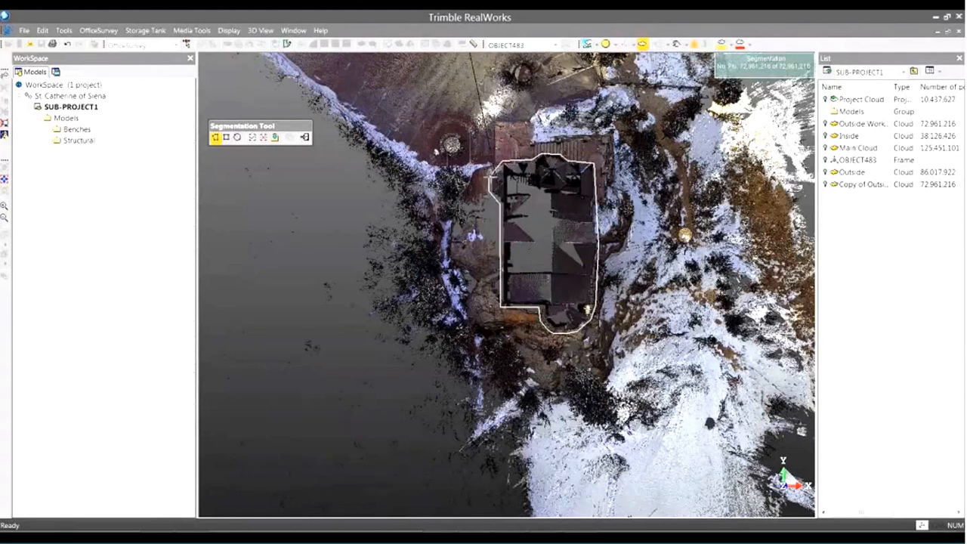
pyautogui.doubleClick(490, 174)
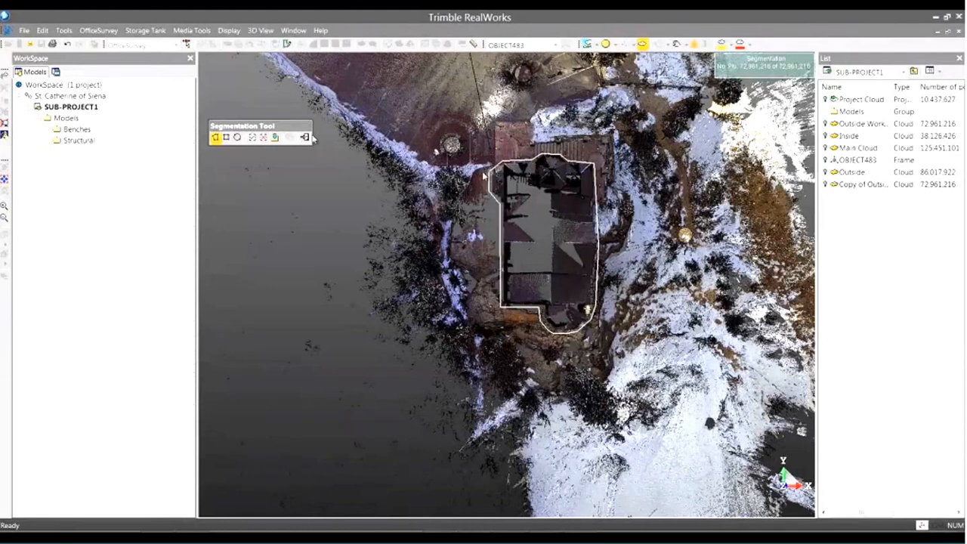
# - Keep only the points outside the church fence, check the remaining terrain in 3D and close the segmentation
pyautogui.click(265, 138)
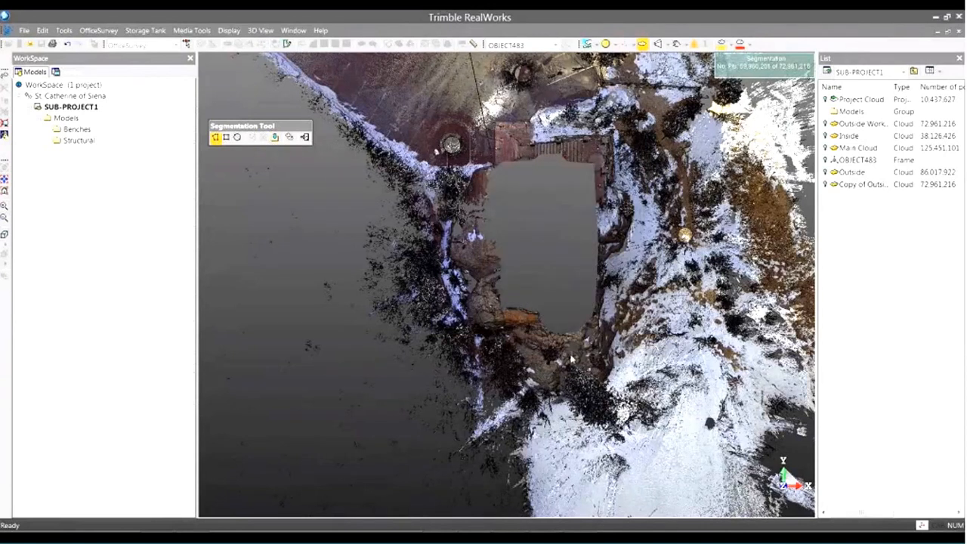
pyautogui.moveTo(686, 287); pyautogui.dragTo(574, 219)
pyautogui.scroll(-5, 574, 219)
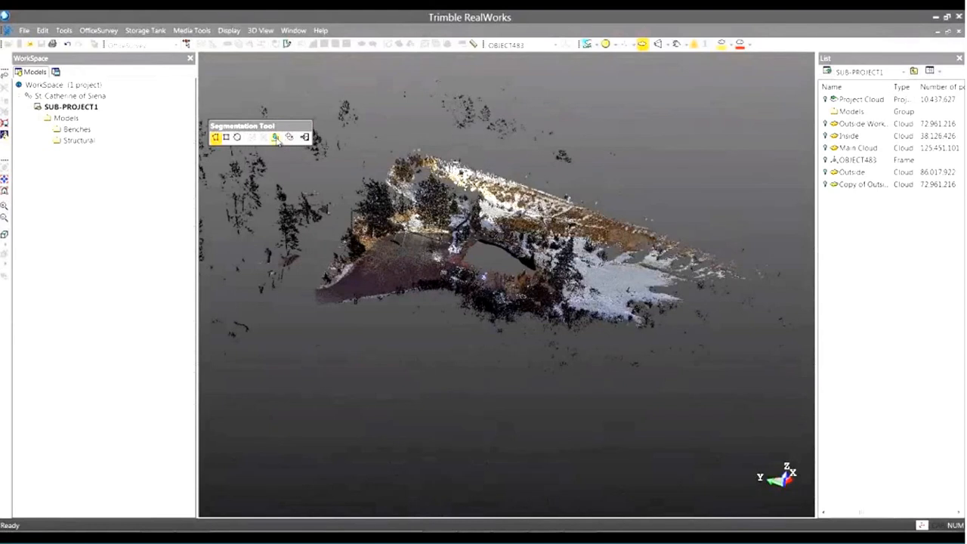
pyautogui.click(305, 137)
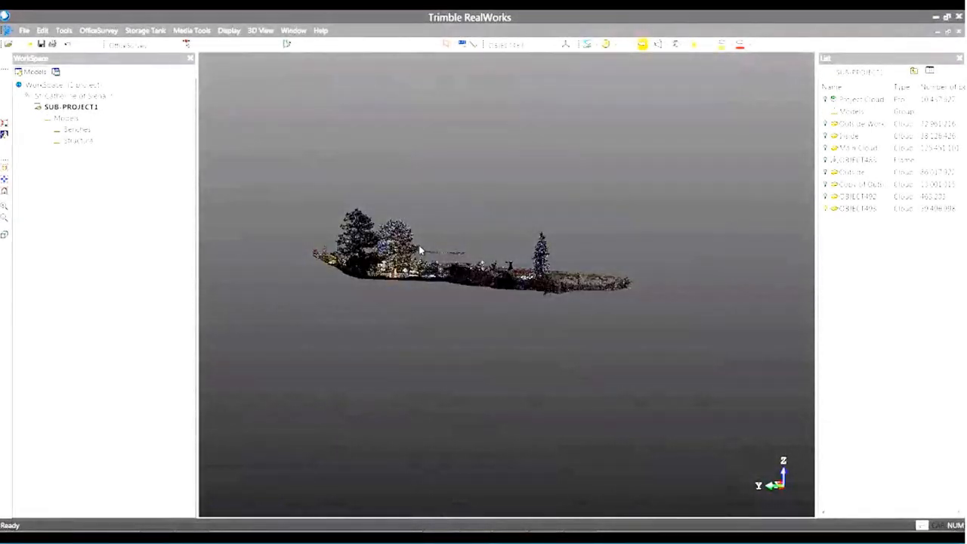
# - Start the Sampling Tool on the segmented terrain cloud, switch the view to parallel projection and choose Topography-Based Sampling
pyautogui.click(418, 245)
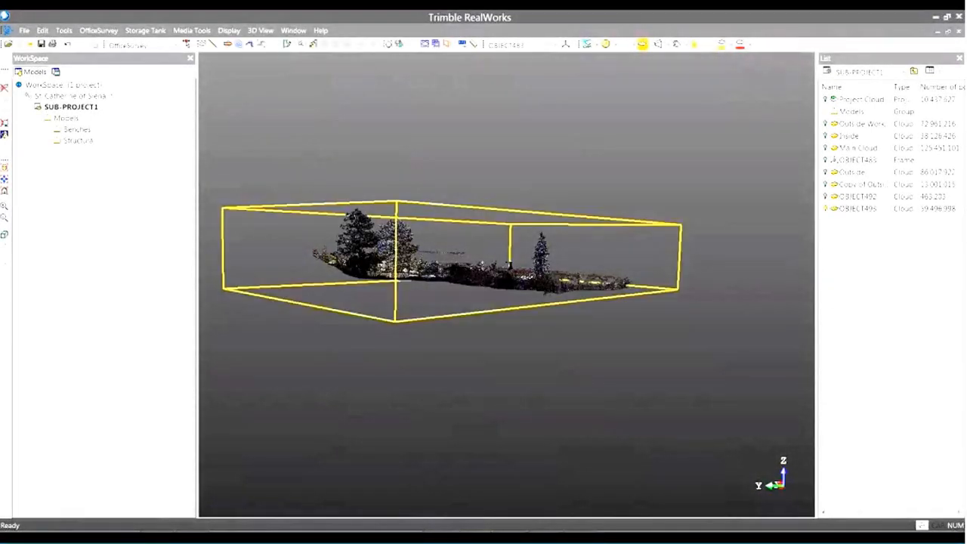
pyautogui.click(213, 45)
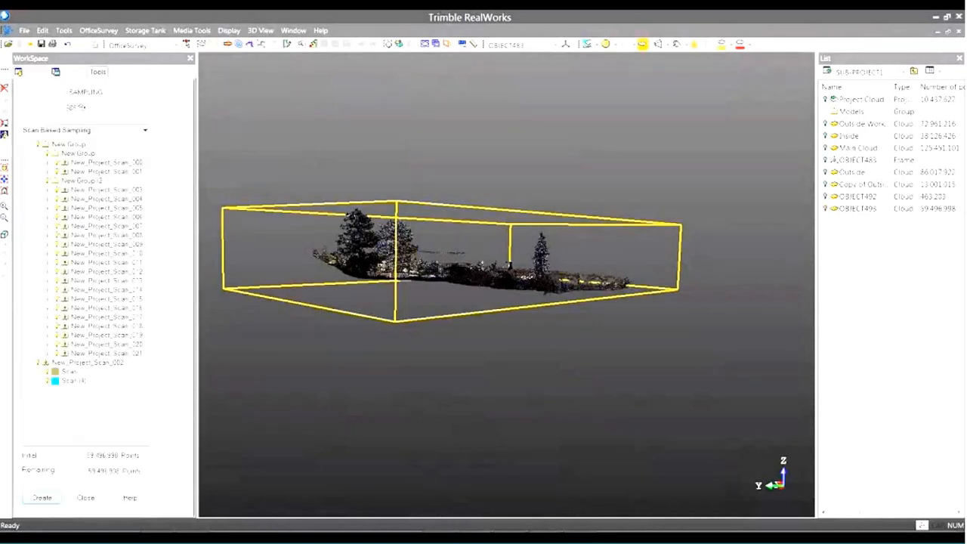
pyautogui.click(664, 45)
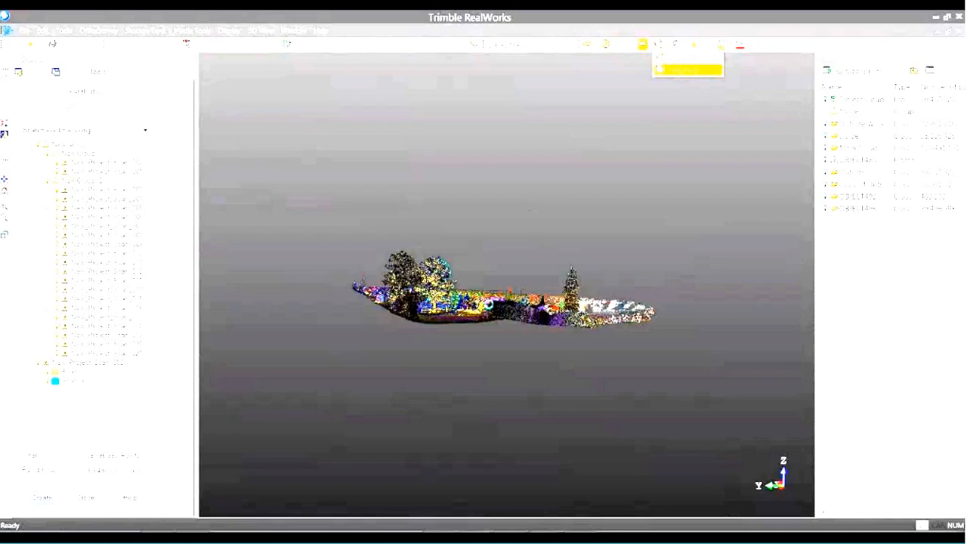
pyautogui.click(689, 61)
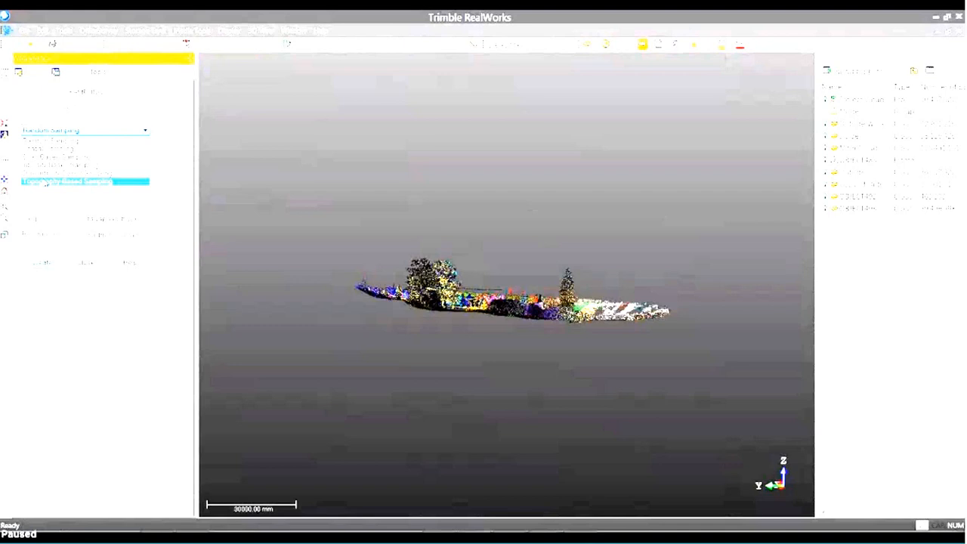
pyautogui.click(45, 182)
pyautogui.click(529, 228)
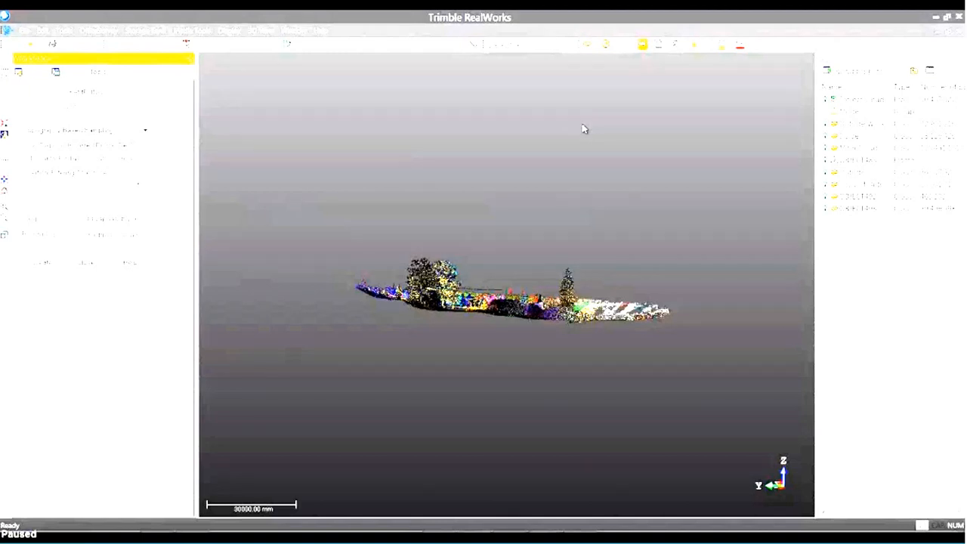
# - Display the terrain cloud in its true colors and examine the trees and shrubs marked red as unwanted points
pyautogui.click(588, 44)
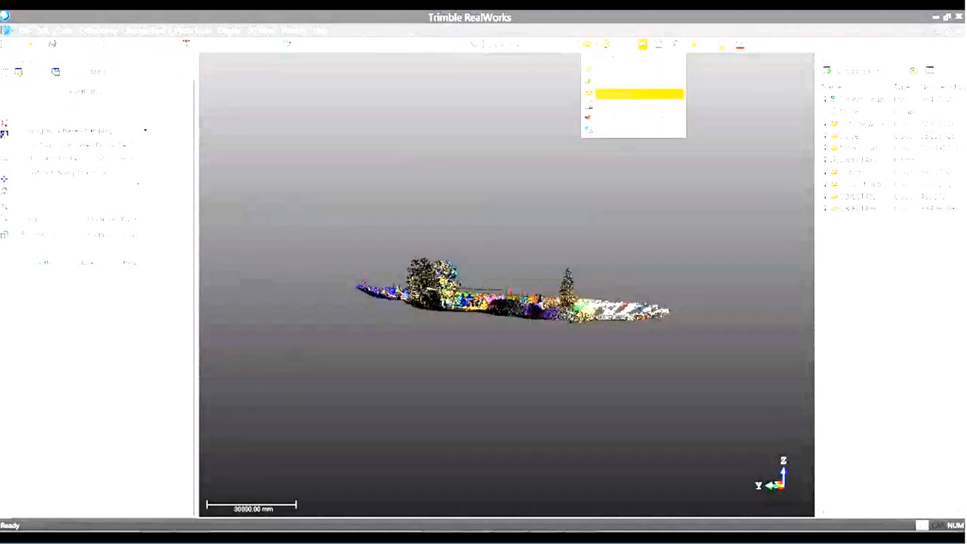
pyautogui.click(622, 131)
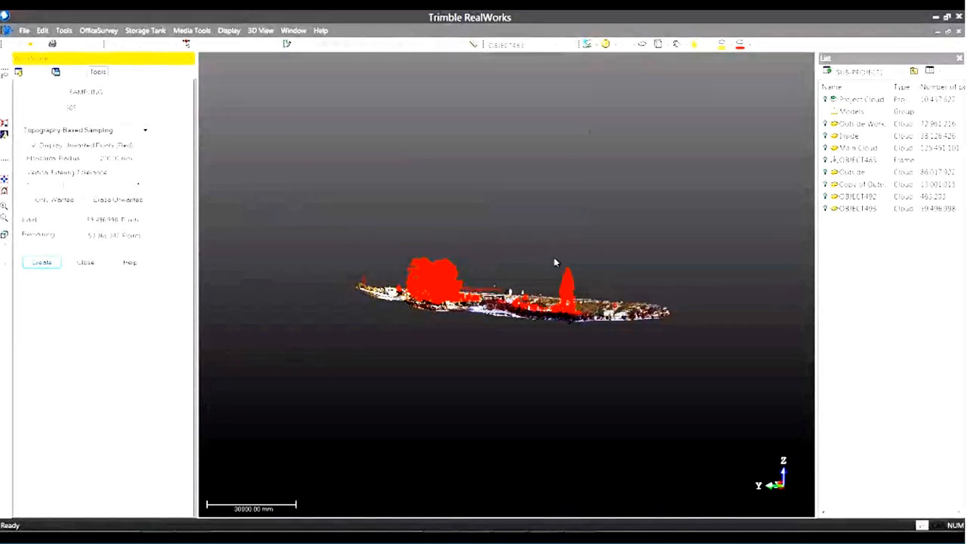
pyautogui.moveTo(485, 296); pyautogui.dragTo(512, 340)
pyautogui.scroll(3, 512, 328)
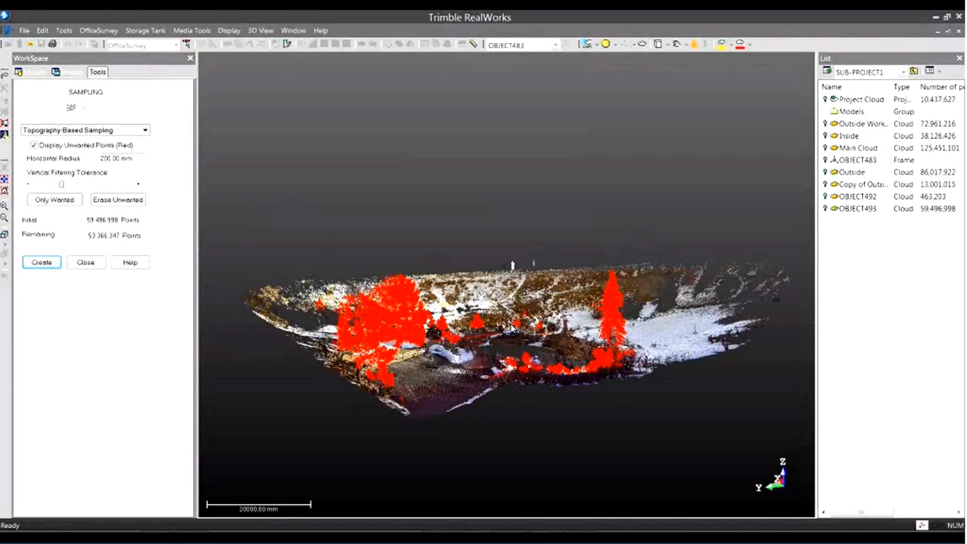
pyautogui.scroll(5, 535, 320)
pyautogui.moveTo(537, 320); pyautogui.dragTo(561, 276, button='middle')
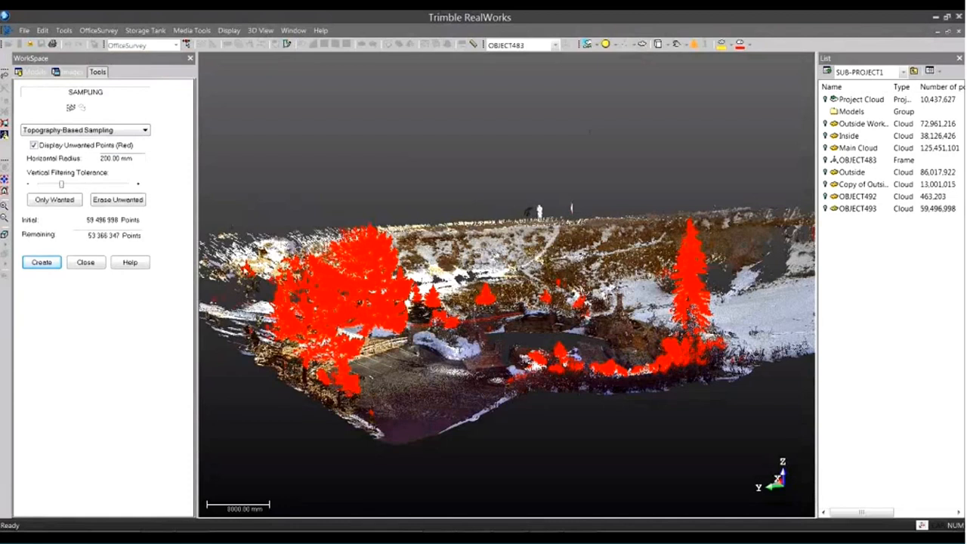
# - Lower the Vertical Filtering Tolerance to catch more trees and shrubs, and erase the unwanted points from the terrain
pyautogui.moveTo(62, 186); pyautogui.dragTo(45, 186)
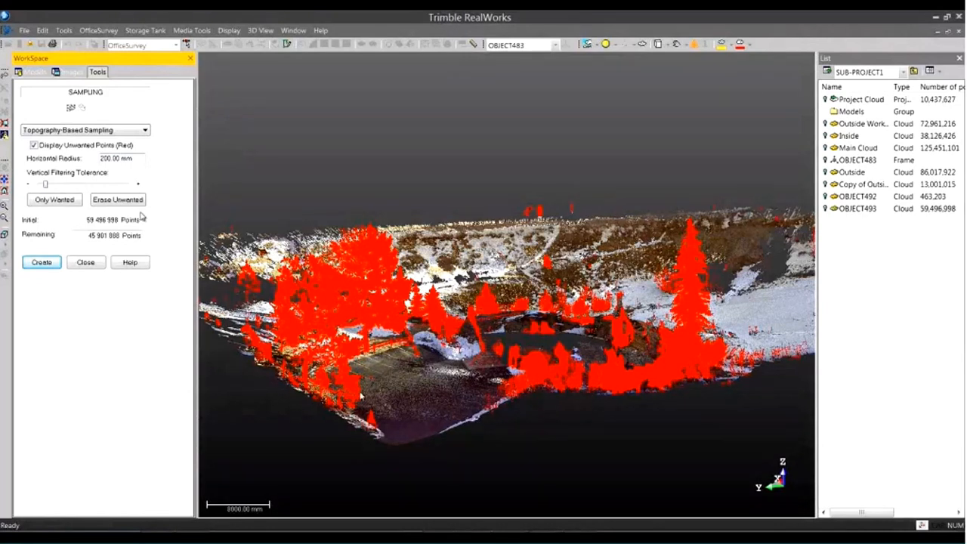
pyautogui.click(121, 199)
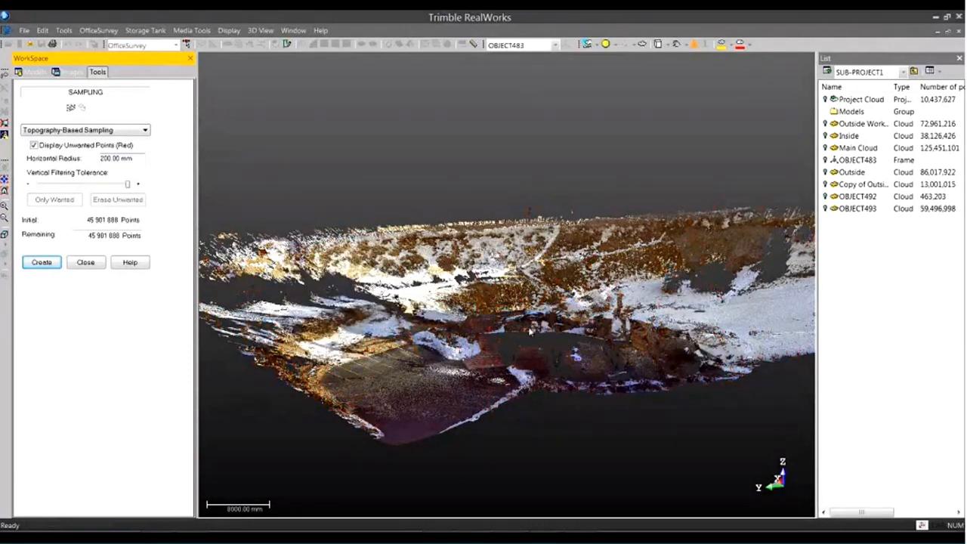
pyautogui.moveTo(528, 370); pyautogui.dragTo(515, 355)
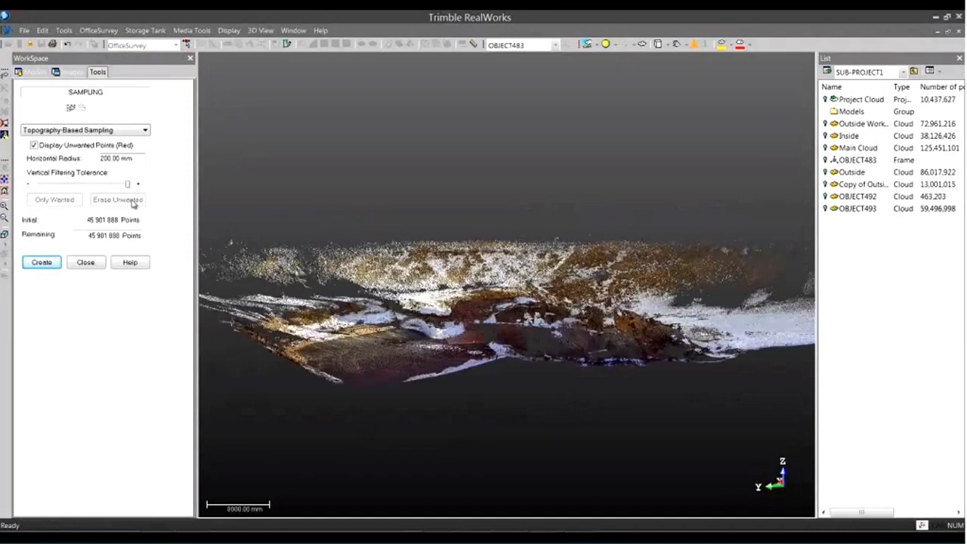
# - Lower the Vertical Filtering Tolerance for a second pass, checking the remaining unwanted points around the church footprint and hillside
pyautogui.moveTo(126, 184); pyautogui.dragTo(62, 186)
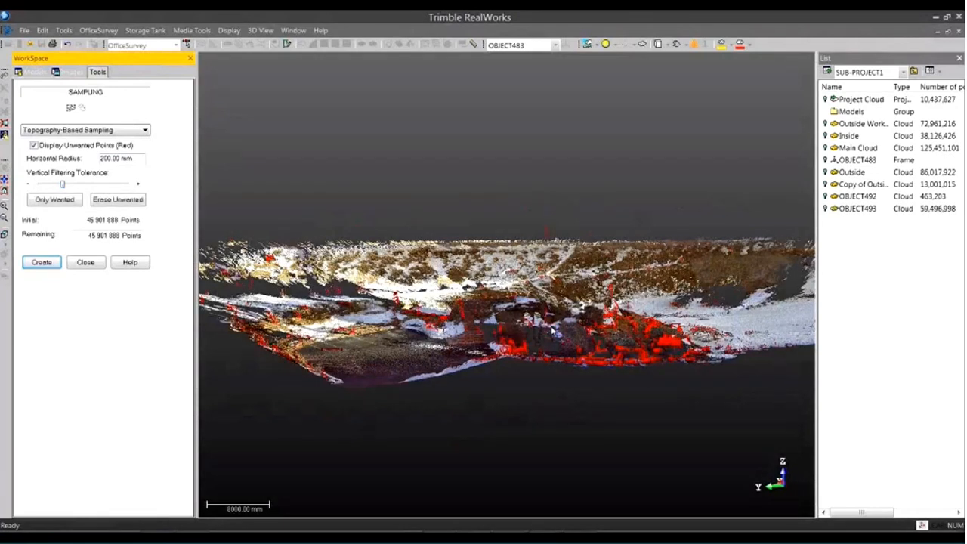
pyautogui.moveTo(533, 326); pyautogui.dragTo(461, 312)
pyautogui.scroll(5, 462, 311)
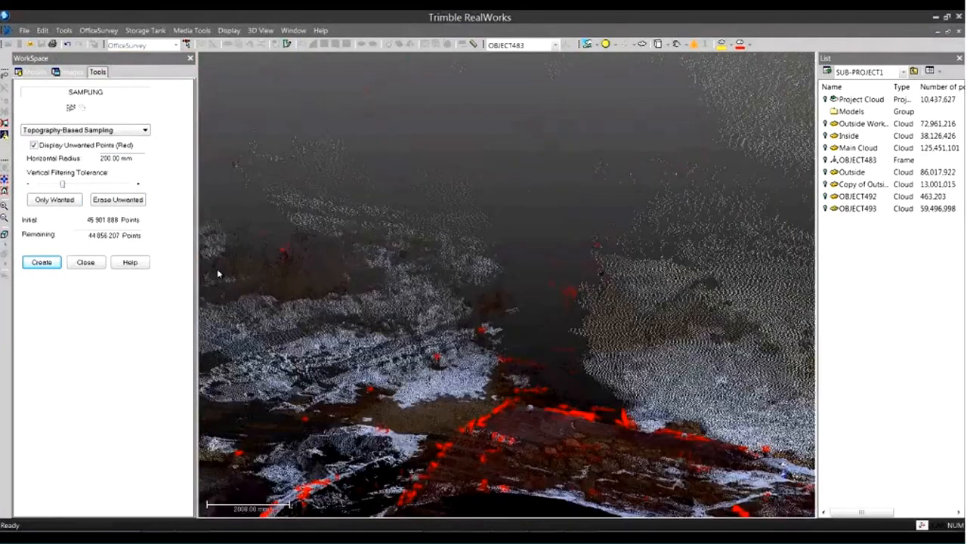
pyautogui.moveTo(63, 185); pyautogui.dragTo(49, 186)
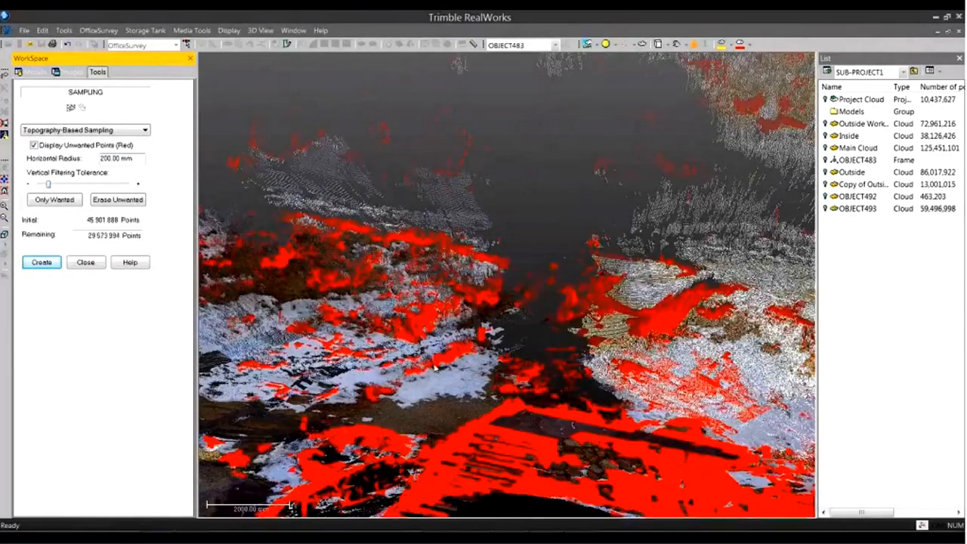
pyautogui.moveTo(671, 428); pyautogui.dragTo(626, 385, button='middle')
pyautogui.scroll(-6, 626, 387)
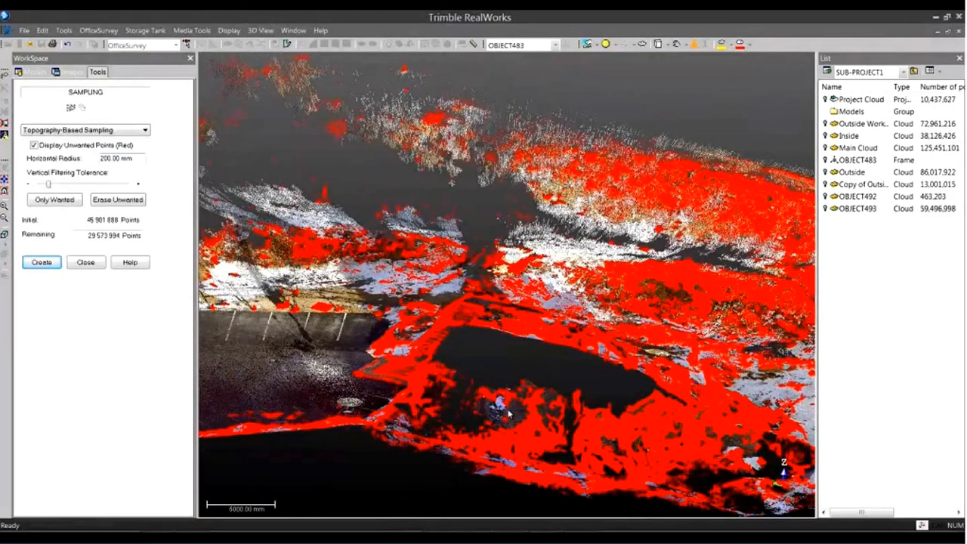
pyautogui.moveTo(601, 430); pyautogui.dragTo(585, 255)
# - Erase the second pass's unwanted points, create the topography-sampled cloud and close the Sampling Tool
pyautogui.click(117, 200)
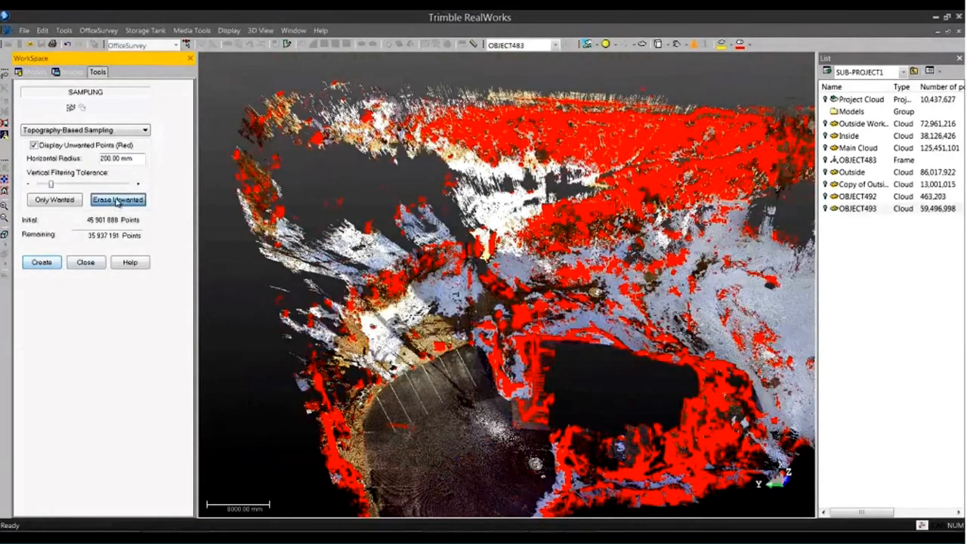
pyautogui.click(46, 264)
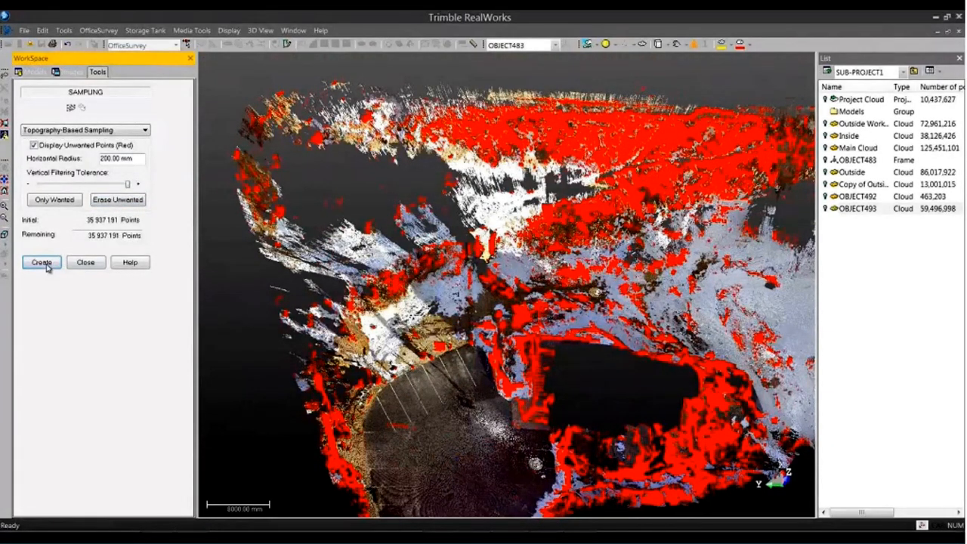
pyautogui.click(88, 264)
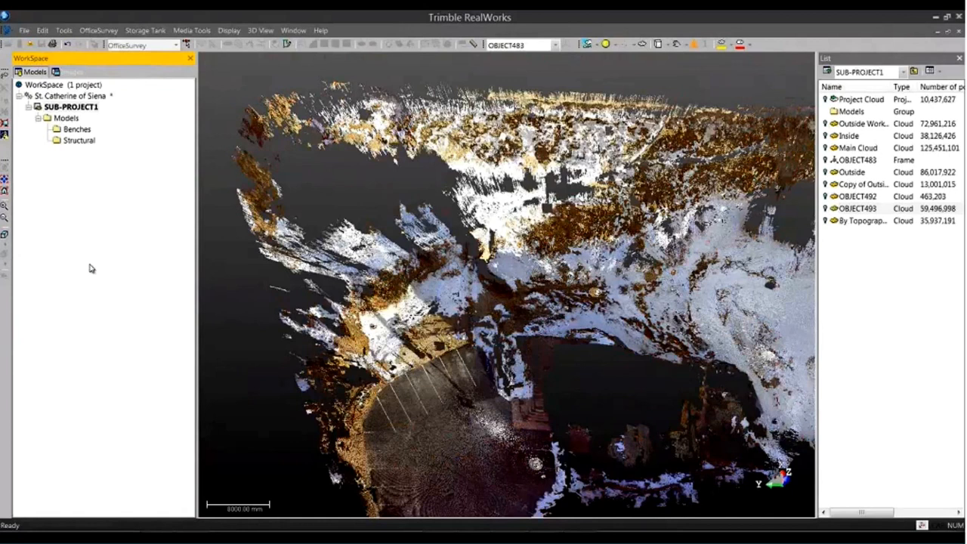
# - Start the Contouring Tool on the topography-sampled terrain cloud and set the contour interval to 0.50 m
pyautogui.moveTo(559, 363); pyautogui.dragTo(473, 259)
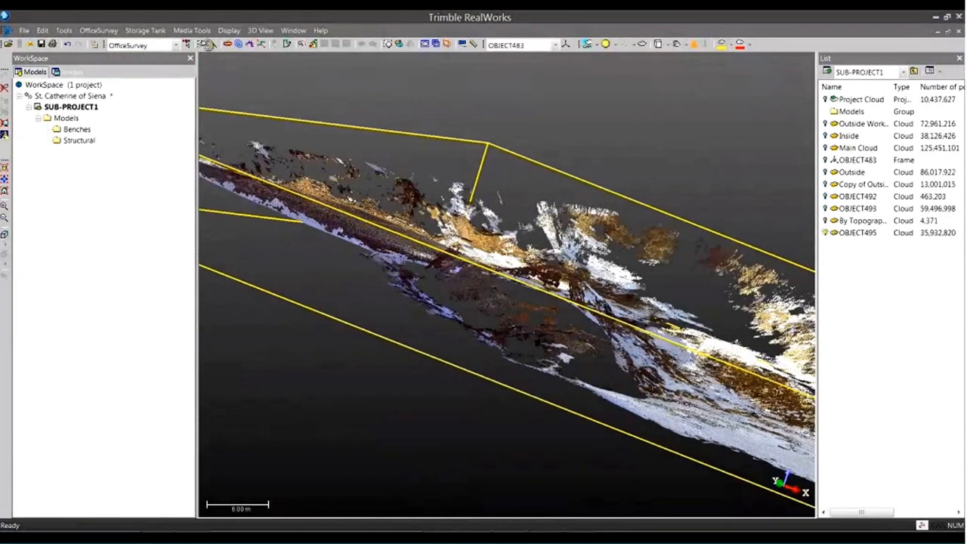
pyautogui.click(102, 32)
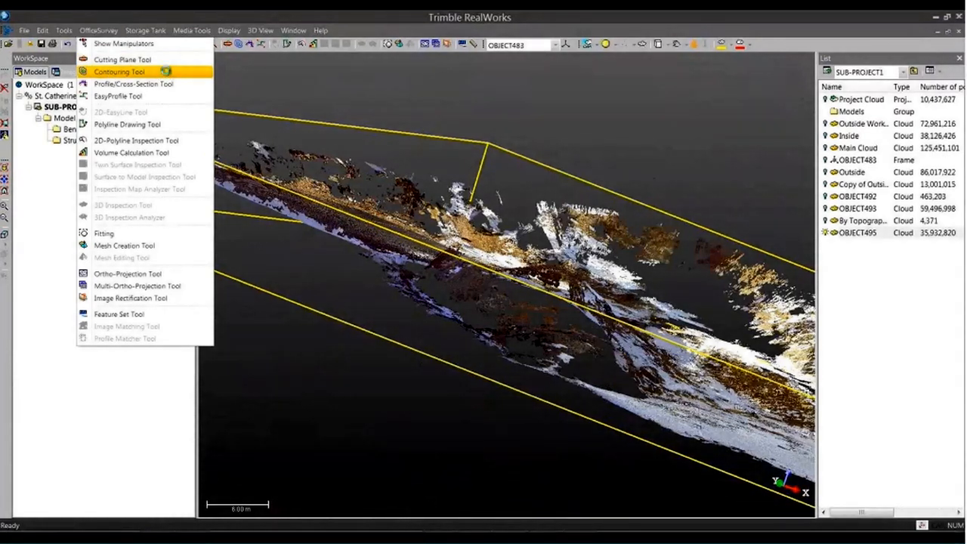
pyautogui.click(166, 73)
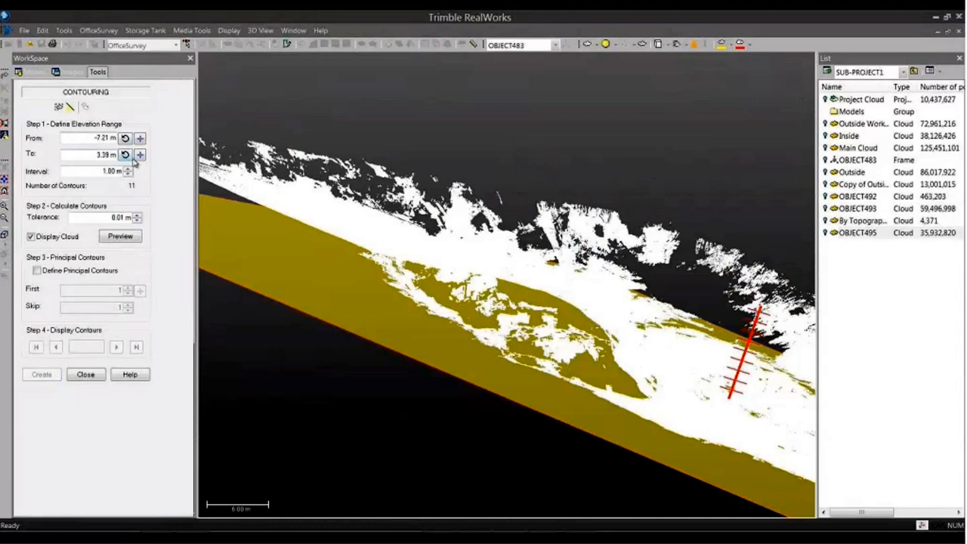
pyautogui.moveTo(605, 216); pyautogui.dragTo(488, 214, button='middle')
pyautogui.scroll(-3, 624, 275)
pyautogui.moveTo(625, 279); pyautogui.dragTo(273, 272)
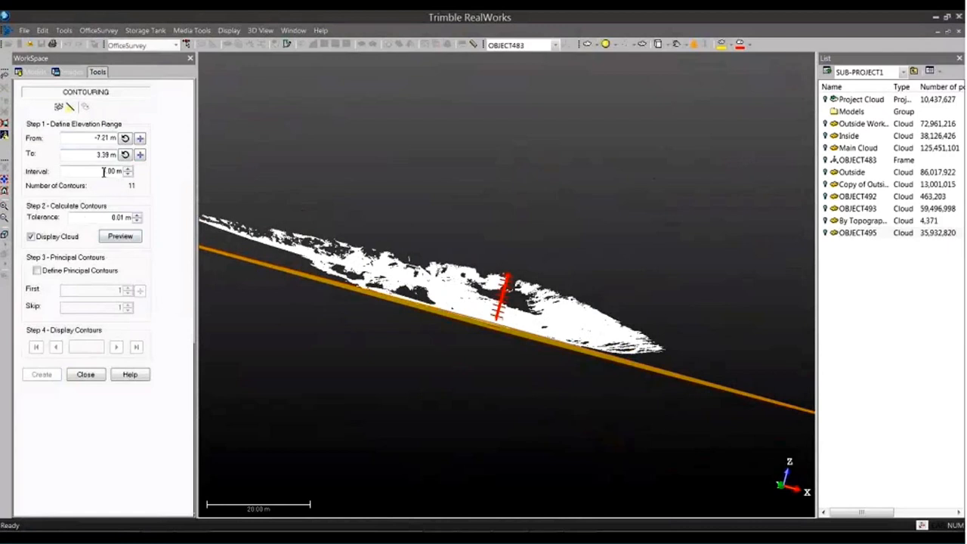
pyautogui.moveTo(103, 171); pyautogui.dragTo(115, 173)
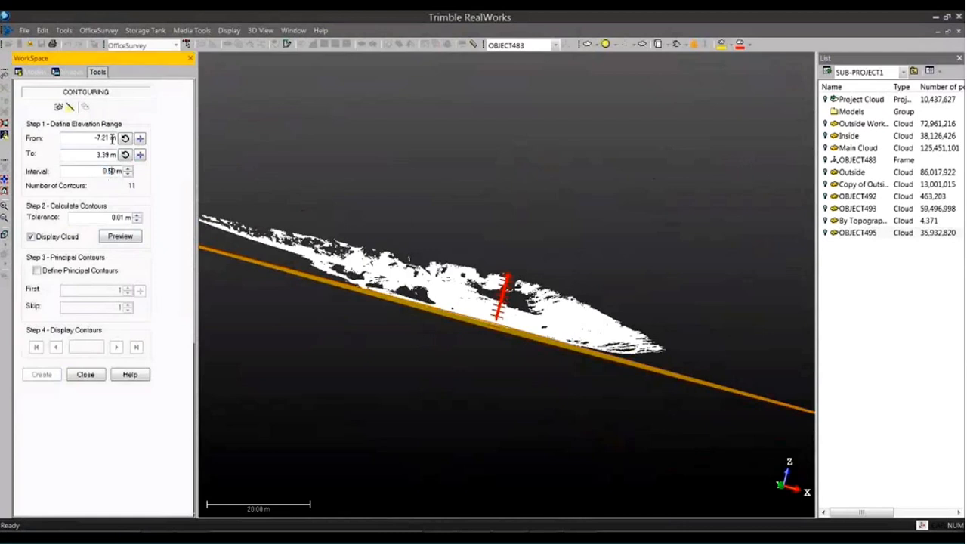
# - Reduce the contouring tool's working cloud to 22% of its points with Random Sampling
pyautogui.click(69, 108)
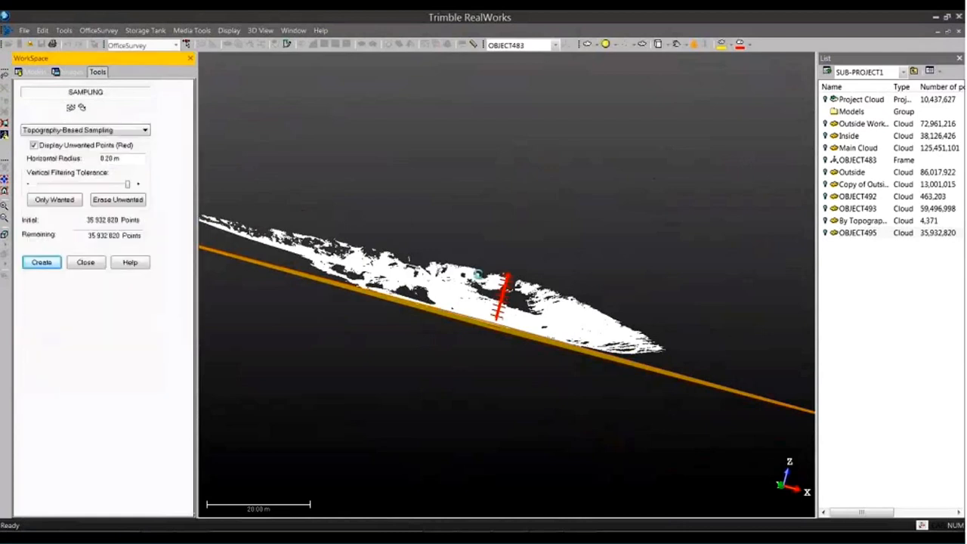
pyautogui.click(146, 130)
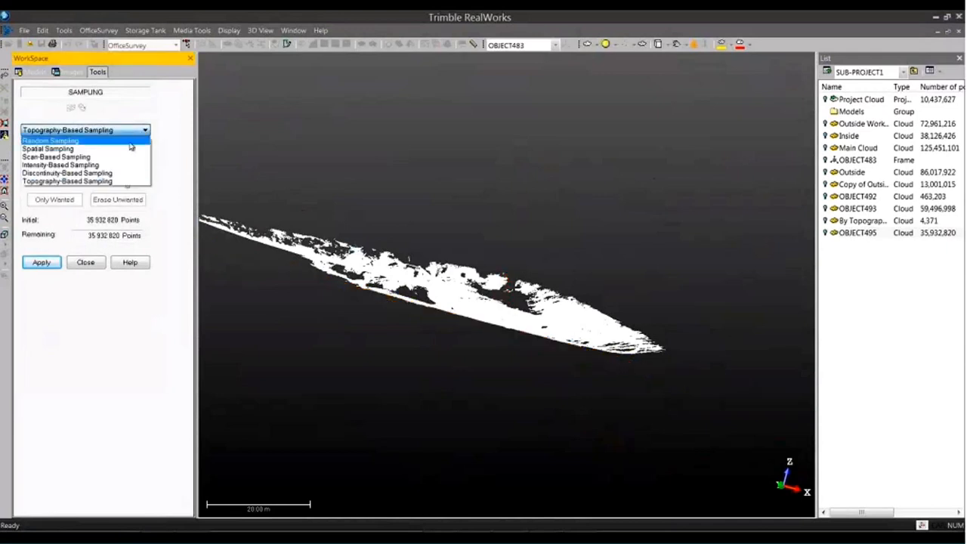
pyautogui.click(105, 141)
pyautogui.click(96, 157)
pyautogui.moveTo(96, 158); pyautogui.dragTo(44, 160)
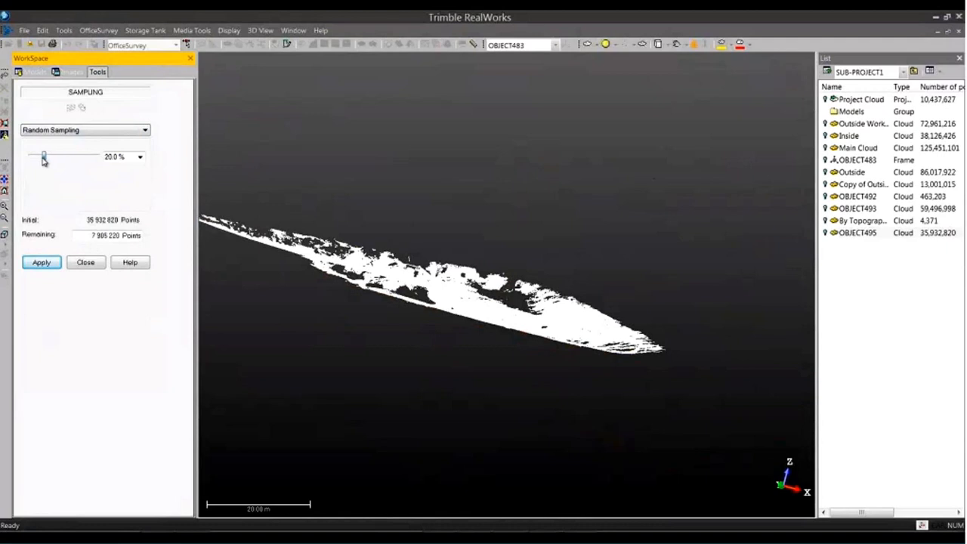
pyautogui.click(42, 263)
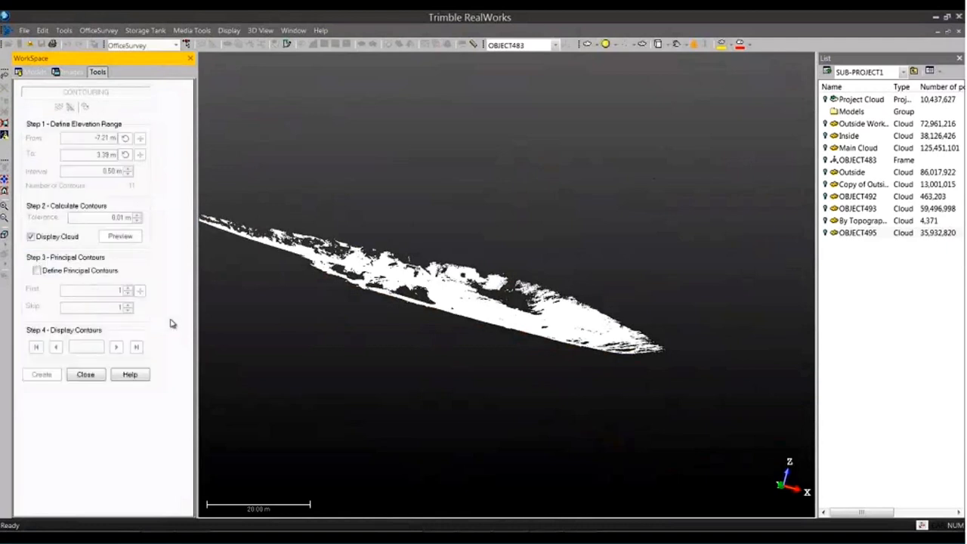
# - Preview the terrain contours and inspect the elevation-colored lines in 3D from several angles
pyautogui.click(121, 238)
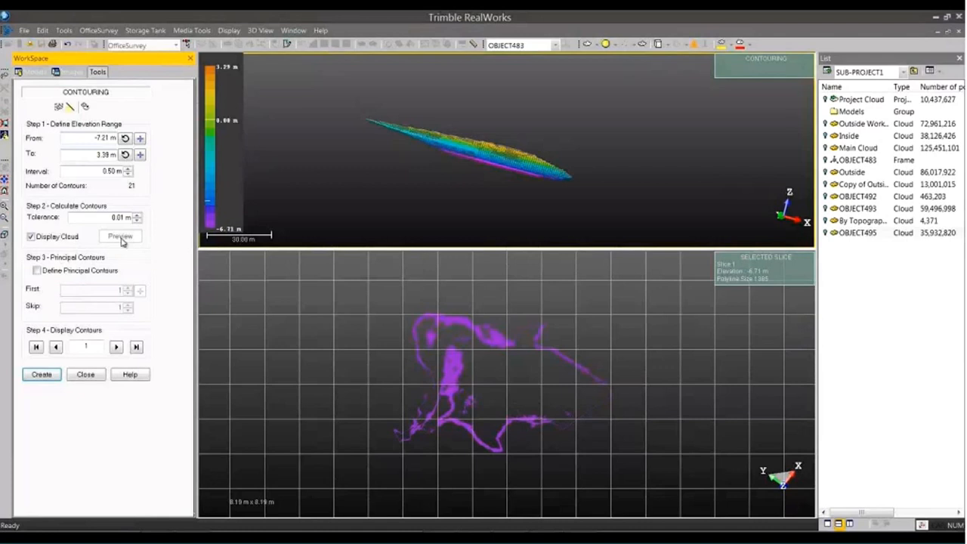
pyautogui.moveTo(529, 139); pyautogui.dragTo(367, 169)
pyautogui.scroll(4, 499, 167)
pyautogui.moveTo(517, 167); pyautogui.dragTo(353, 130)
pyautogui.scroll(-4, 459, 153)
pyautogui.moveTo(460, 153); pyautogui.dragTo(451, 125)
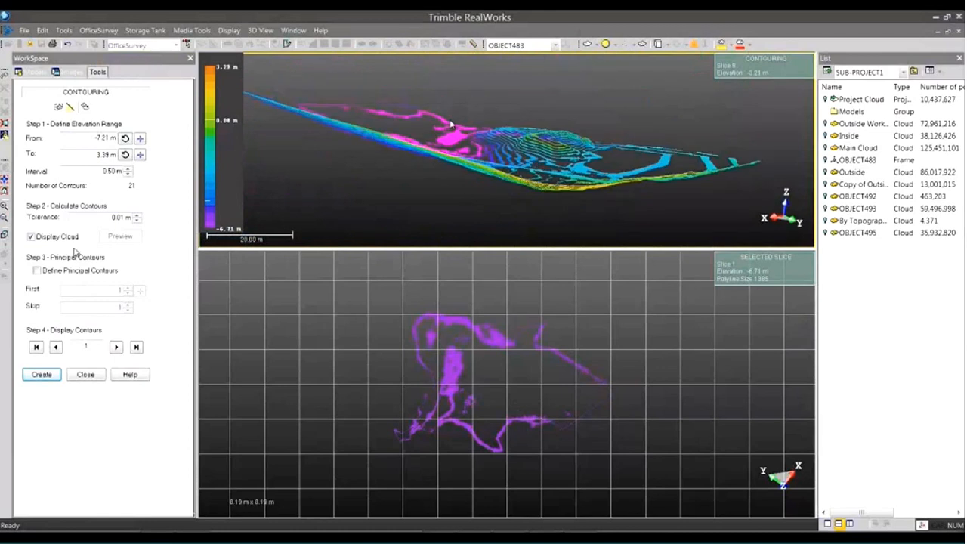
# - Enable principal contours, create the contour map, close the Contouring Tool and check the resulting lines in 3D
pyautogui.click(37, 271)
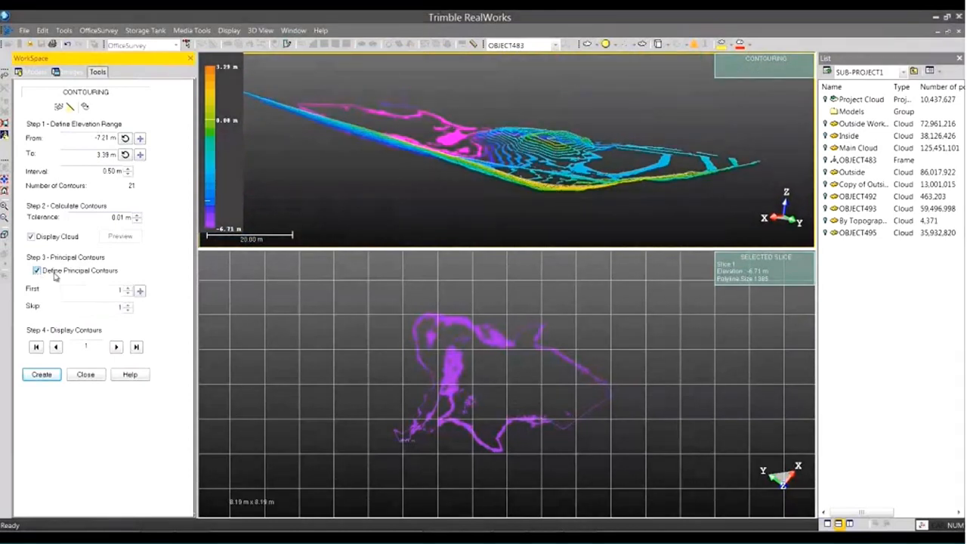
pyautogui.moveTo(505, 149); pyautogui.dragTo(496, 199)
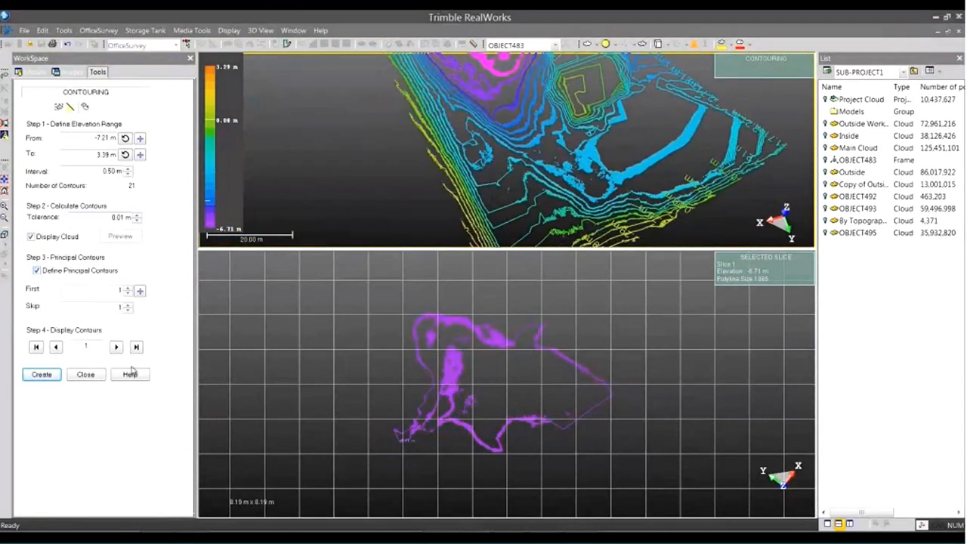
pyautogui.click(54, 375)
pyautogui.click(85, 375)
pyautogui.moveTo(599, 384); pyautogui.dragTo(491, 332)
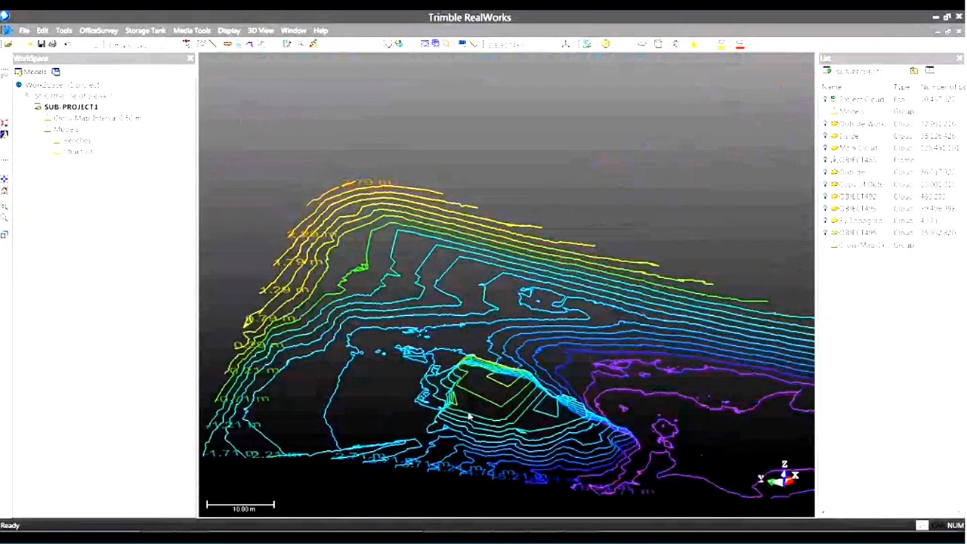
pyautogui.moveTo(501, 420); pyautogui.dragTo(207, 371)
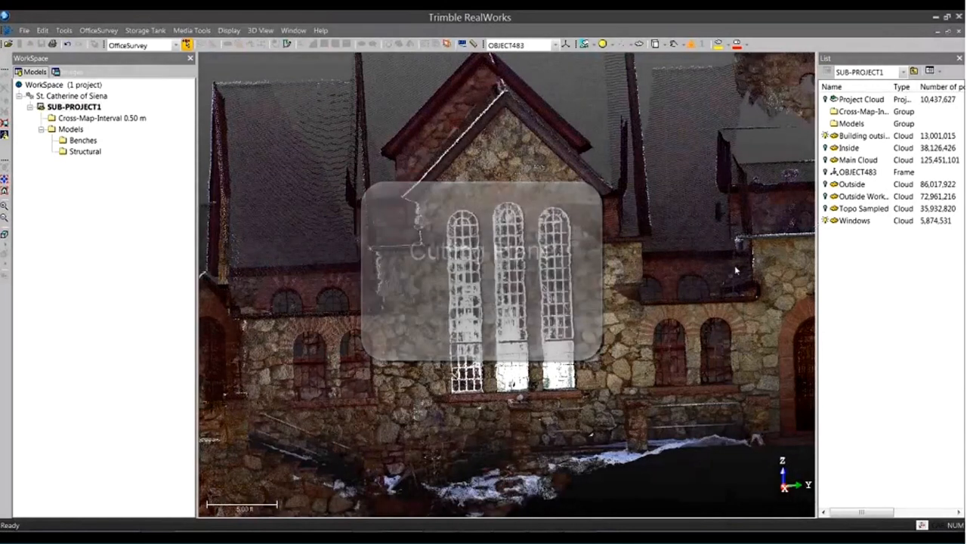
# - Hide the church building's outside cloud so that only the Windows cloud is displayed
pyautogui.click(827, 135)
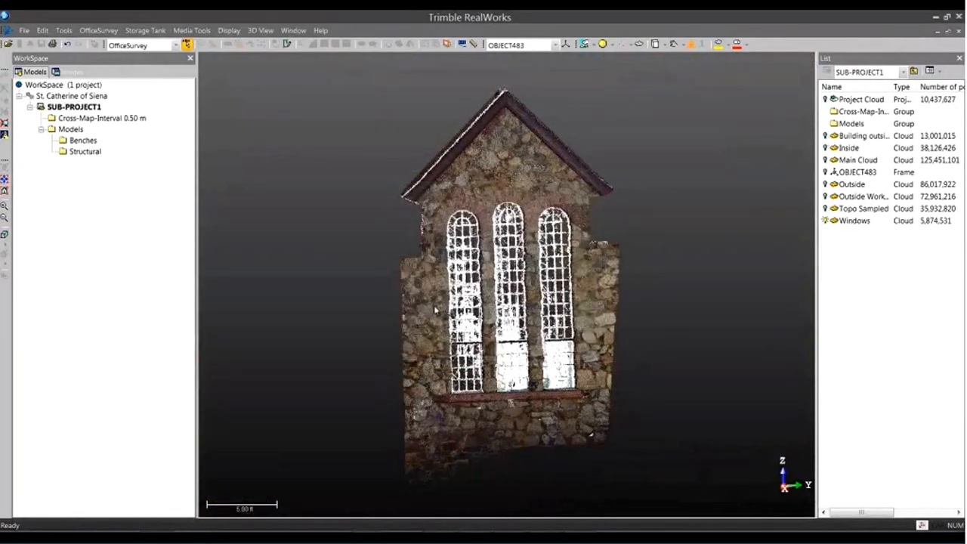
# - Start the Cutting Plane Tool on the Windows cloud
pyautogui.moveTo(434, 305)
pyautogui.mouseDown()
pyautogui.moveTo(678, 303)
pyautogui.moveTo(416, 301)
pyautogui.moveTo(436, 300)
pyautogui.mouseUp()
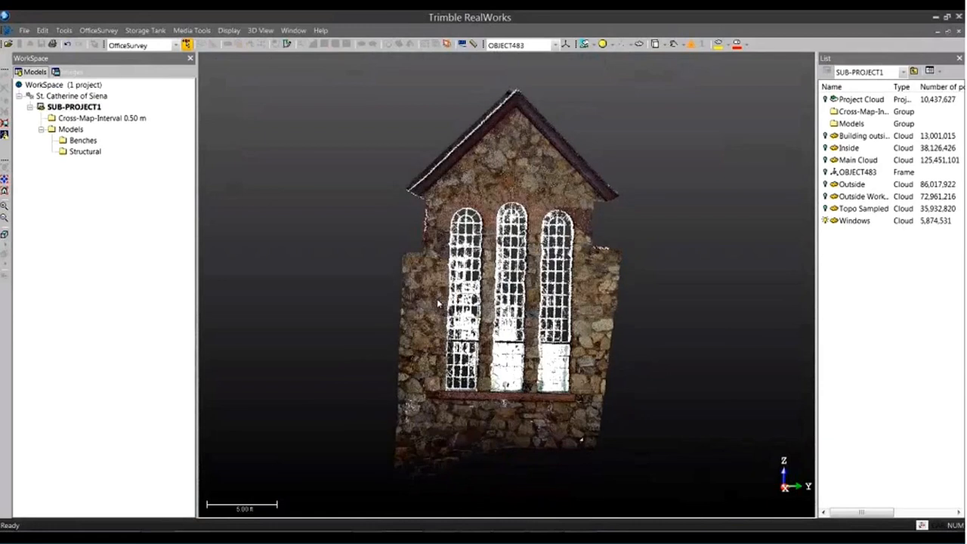
pyautogui.click(853, 220)
pyautogui.click(99, 30)
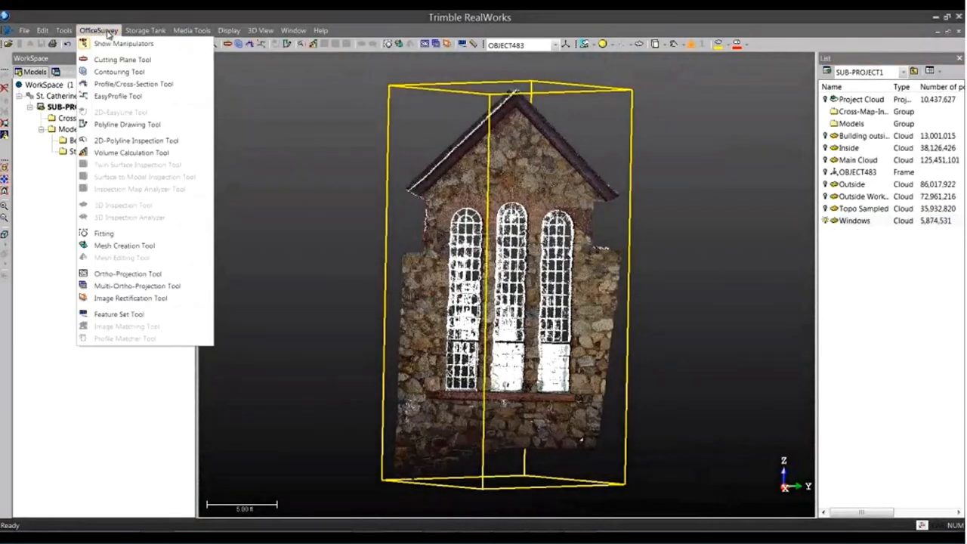
pyautogui.click(181, 60)
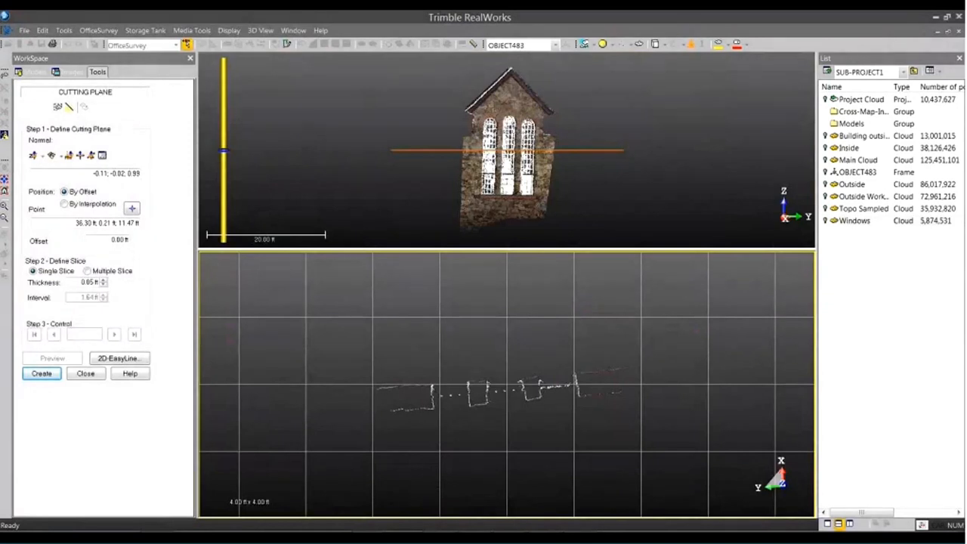
# - Align the cutting plane's normal with the Z axis and raise the plane through the windows to an offset of 2.46 ft
pyautogui.moveTo(551, 115)
pyautogui.mouseDown()
pyautogui.moveTo(556, 218)
pyautogui.moveTo(564, 115)
pyautogui.mouseUp()
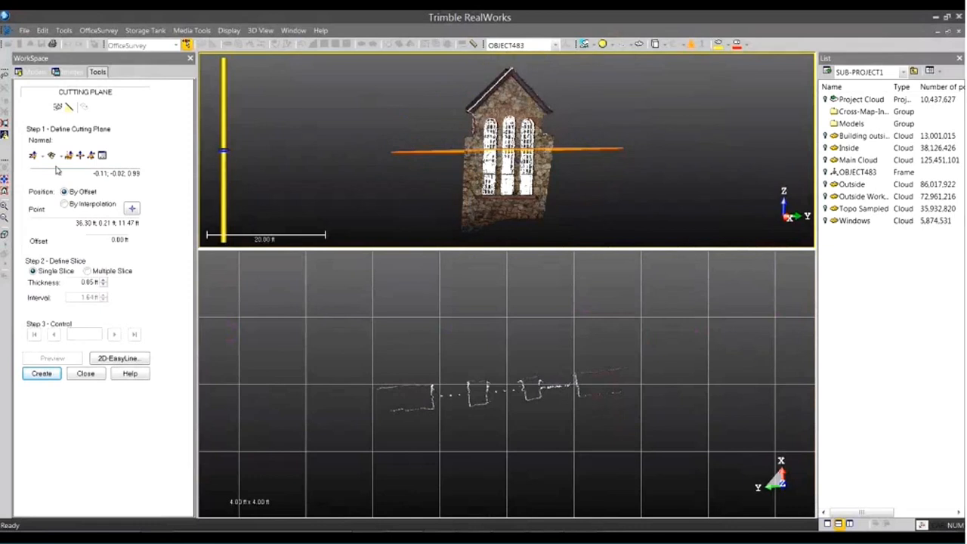
pyautogui.click(5, 237)
pyautogui.click(24, 256)
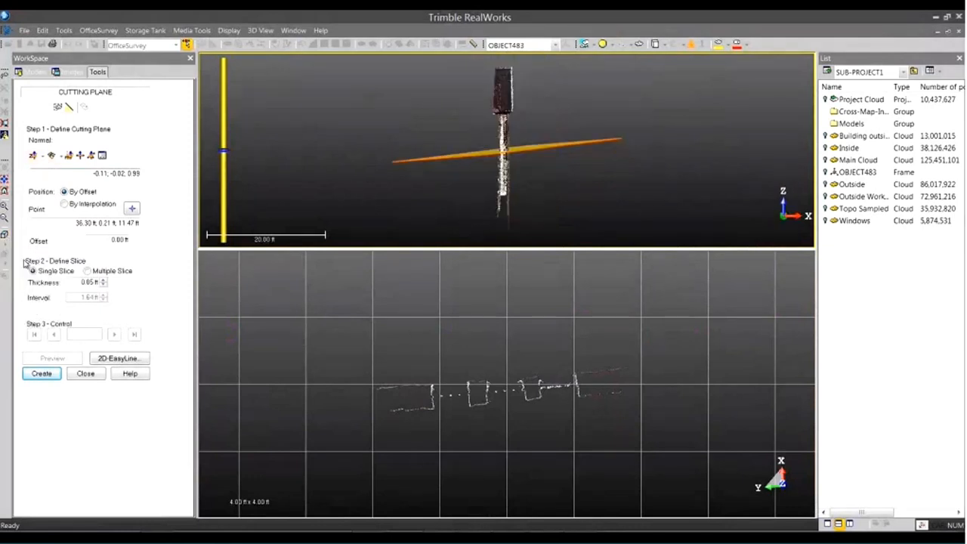
pyautogui.click(5, 236)
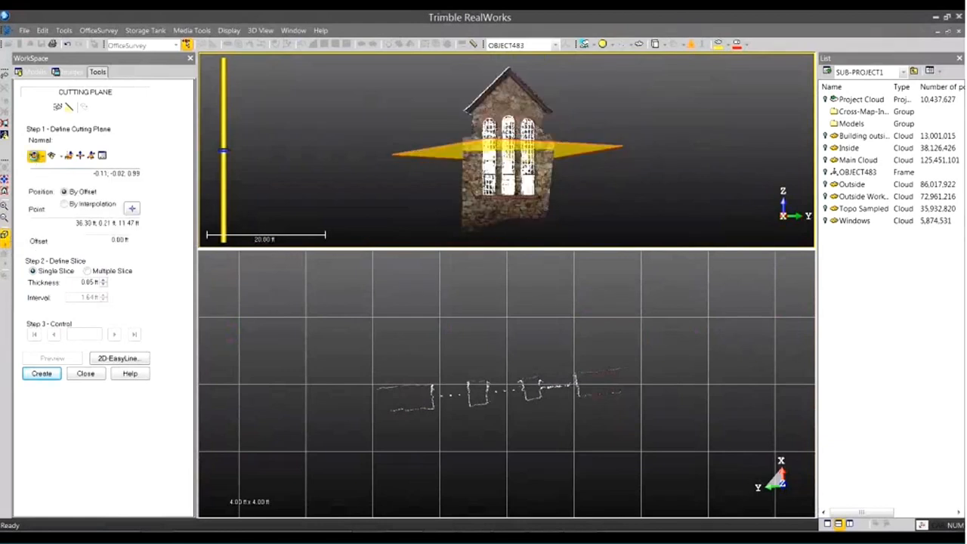
pyautogui.click(33, 156)
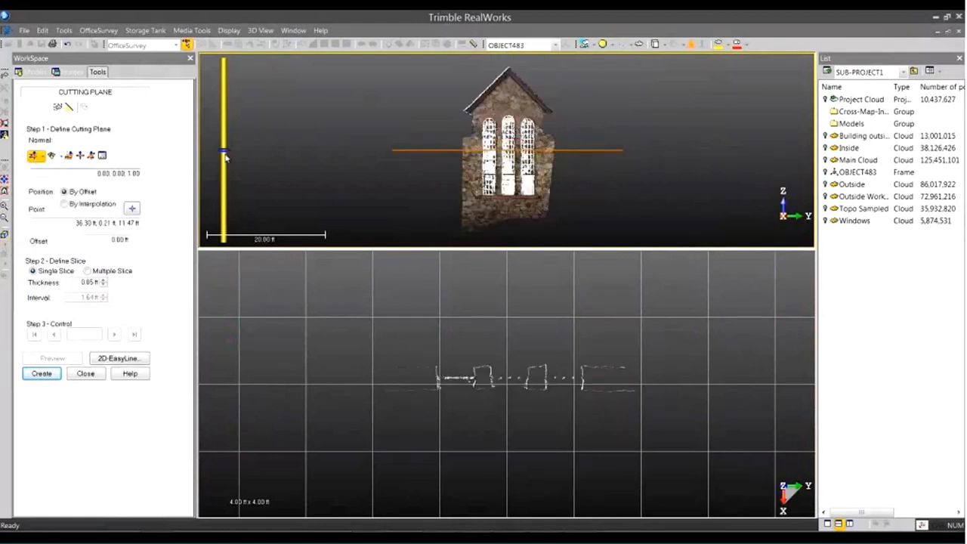
pyautogui.moveTo(226, 153)
pyautogui.mouseDown()
pyautogui.moveTo(223, 200)
pyautogui.moveTo(224, 136)
pyautogui.mouseUp()
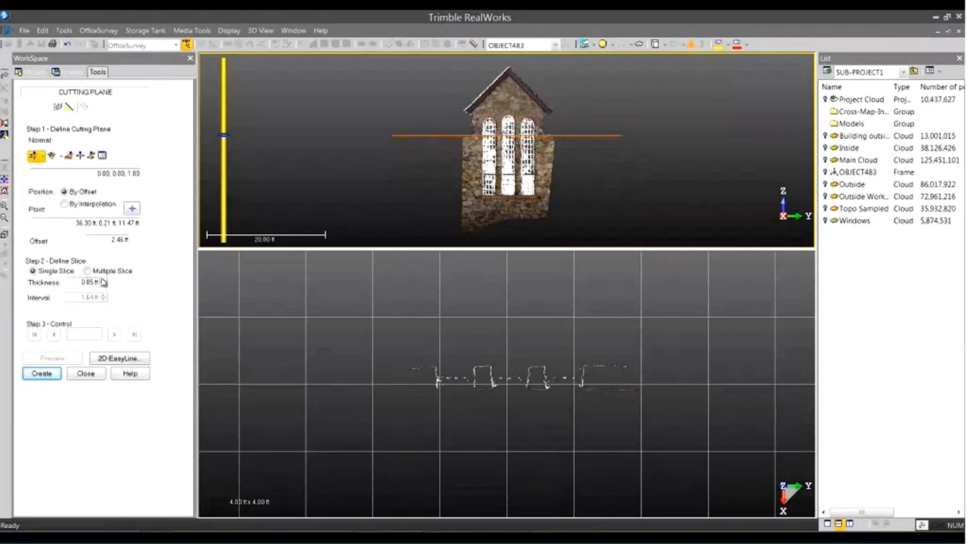
# - Enlarge the displayed cloud points to 5 pixels to examine the wall piers in the horizontal section
pyautogui.click(540, 358)
pyautogui.scroll(5, 494, 367)
pyautogui.moveTo(488, 365); pyautogui.dragTo(555, 368, button='middle')
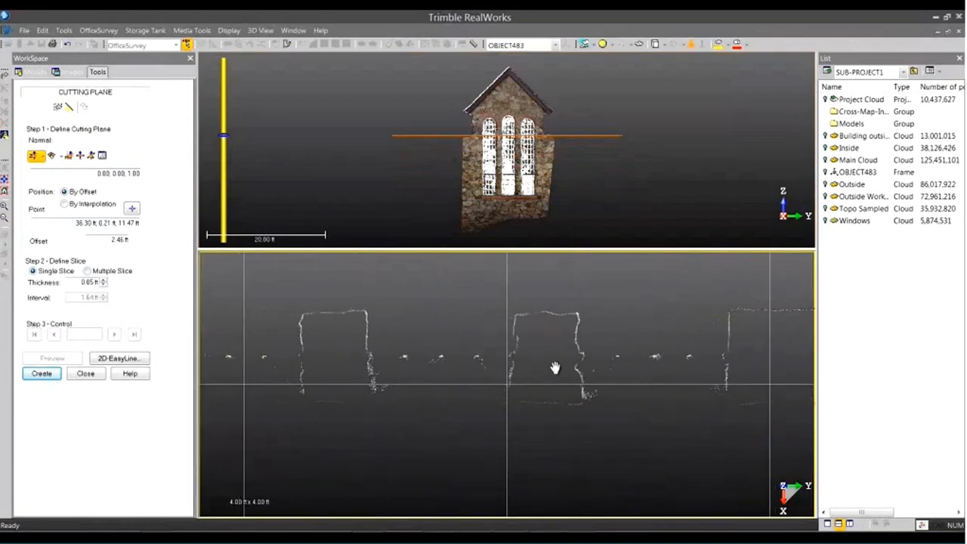
pyautogui.click(639, 43)
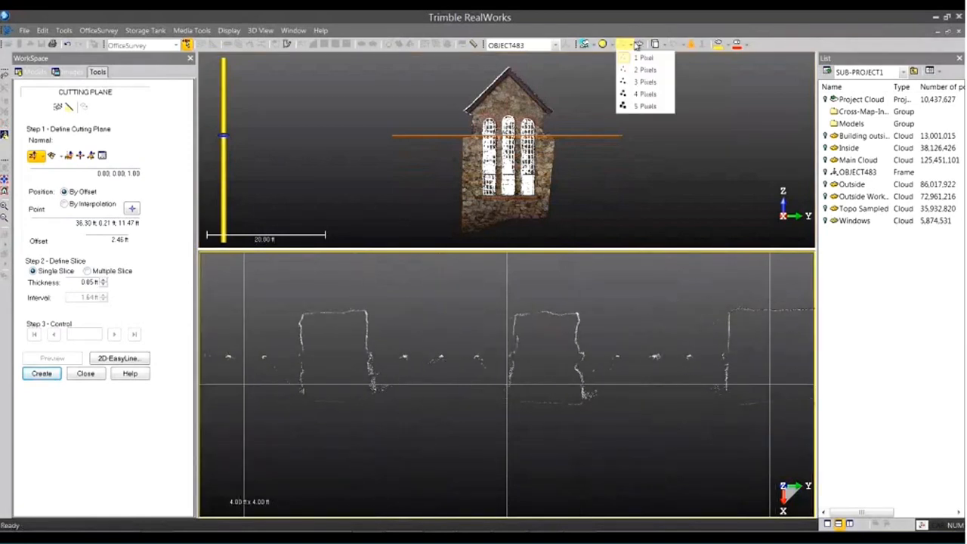
pyautogui.click(635, 103)
pyautogui.moveTo(432, 294); pyautogui.dragTo(539, 295, button='middle')
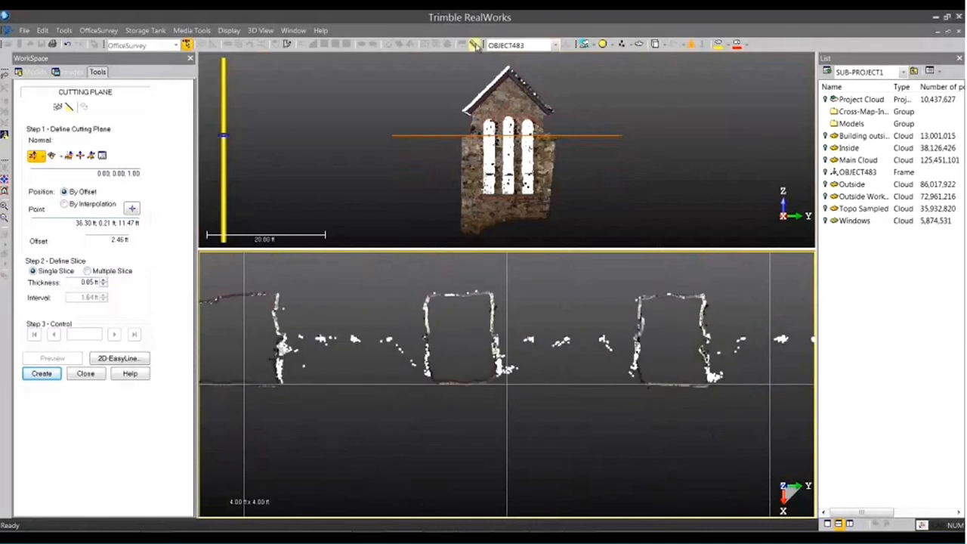
# - Measure the depth of a wall pier between two windows in the section, close the Measurement Tool and restore the point size to 1 pixel
pyautogui.click(473, 43)
pyautogui.click(462, 290)
pyautogui.click(463, 375)
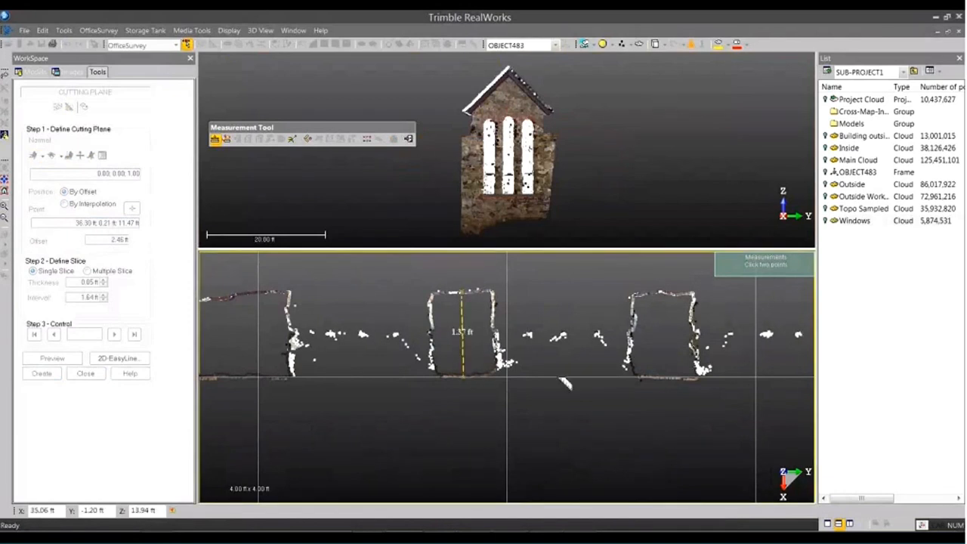
pyautogui.moveTo(554, 357); pyautogui.dragTo(568, 388, button='middle')
pyautogui.scroll(9, 512, 387)
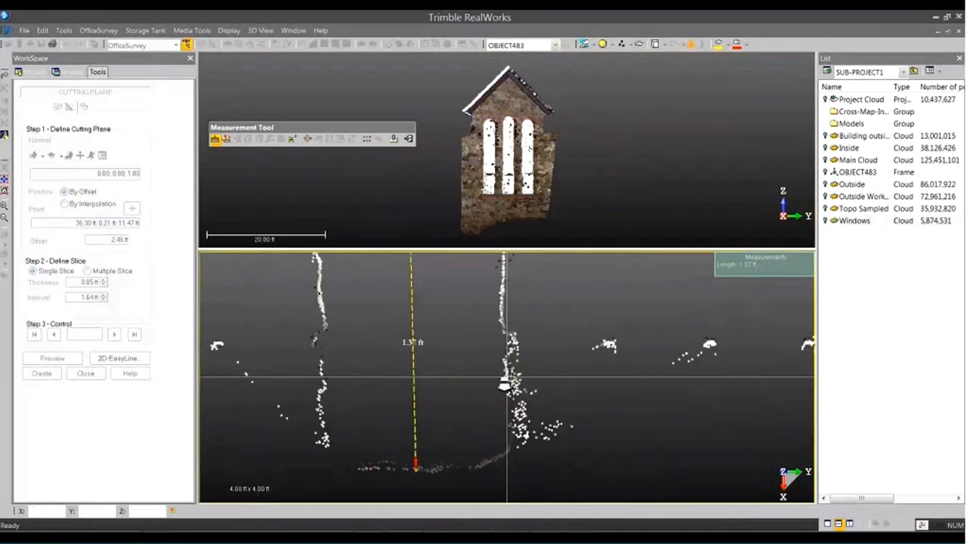
pyautogui.scroll(-8, 539, 374)
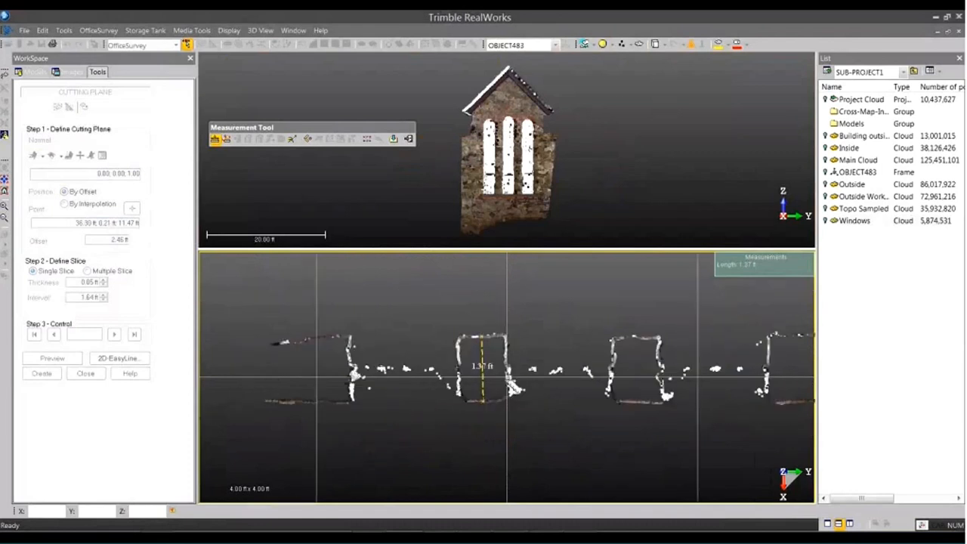
pyautogui.click(409, 139)
pyautogui.click(623, 45)
pyautogui.click(635, 59)
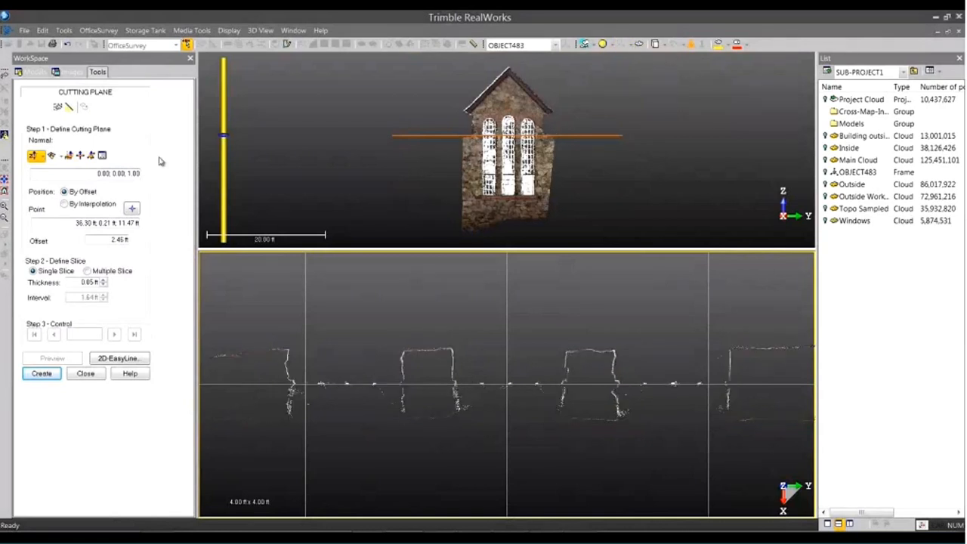
# - Show the facade in top view and align the cutting plane's normal with the X axis
pyautogui.click(7, 239)
pyautogui.click(27, 303)
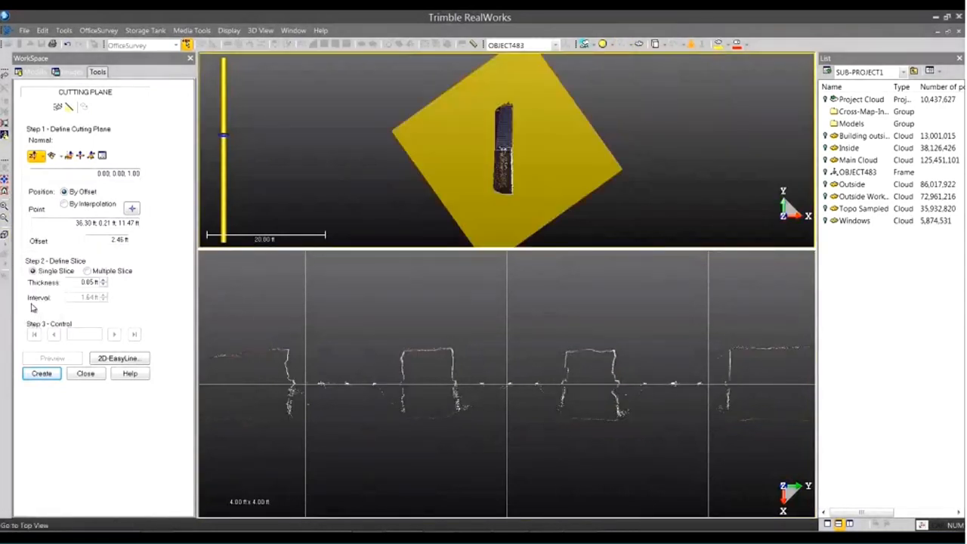
pyautogui.click(43, 157)
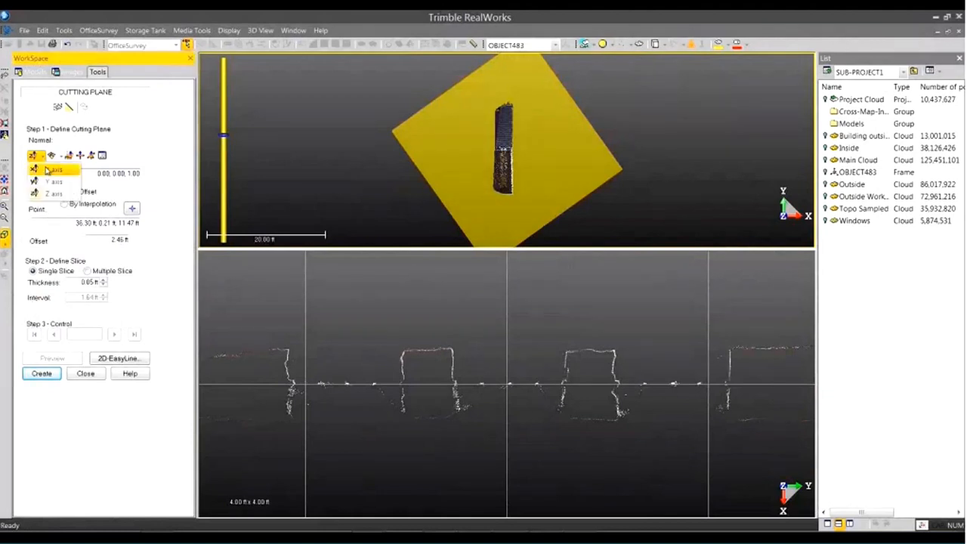
pyautogui.click(47, 170)
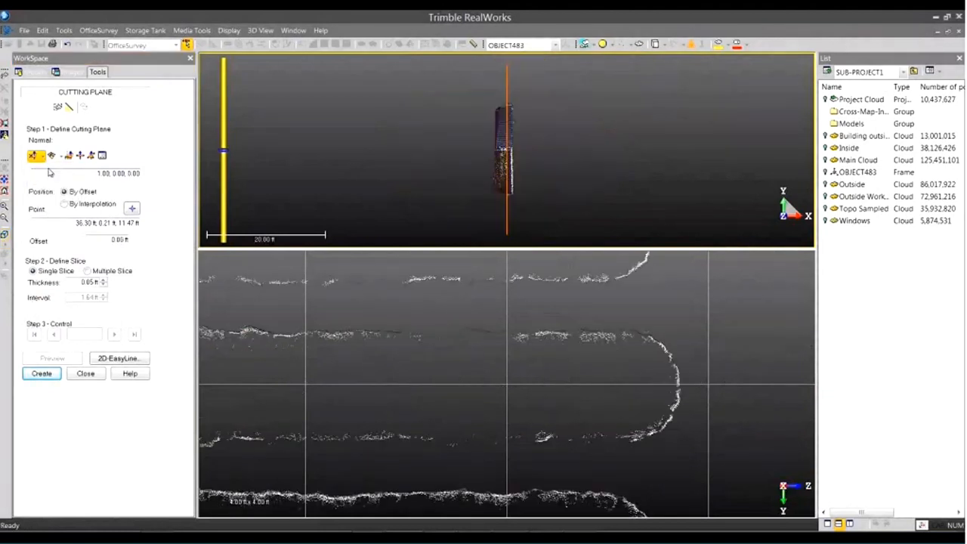
# - Shift the vertical cutting plane to an offset of -0.57 ft so the slice passes through the window grilles
pyautogui.moveTo(408, 329); pyautogui.dragTo(394, 419)
pyautogui.scroll(-6, 487, 411)
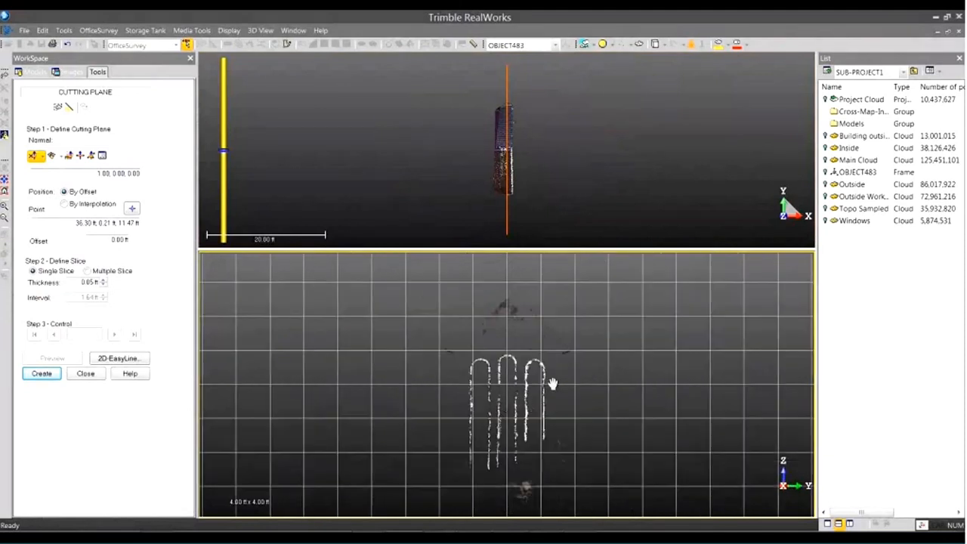
pyautogui.moveTo(225, 153); pyautogui.dragTo(226, 163)
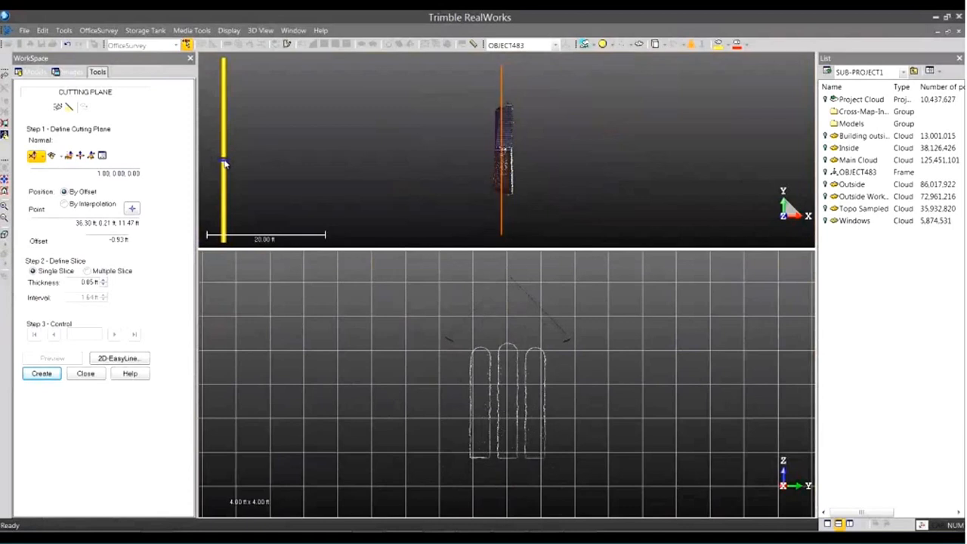
pyautogui.moveTo(224, 163); pyautogui.dragTo(224, 158)
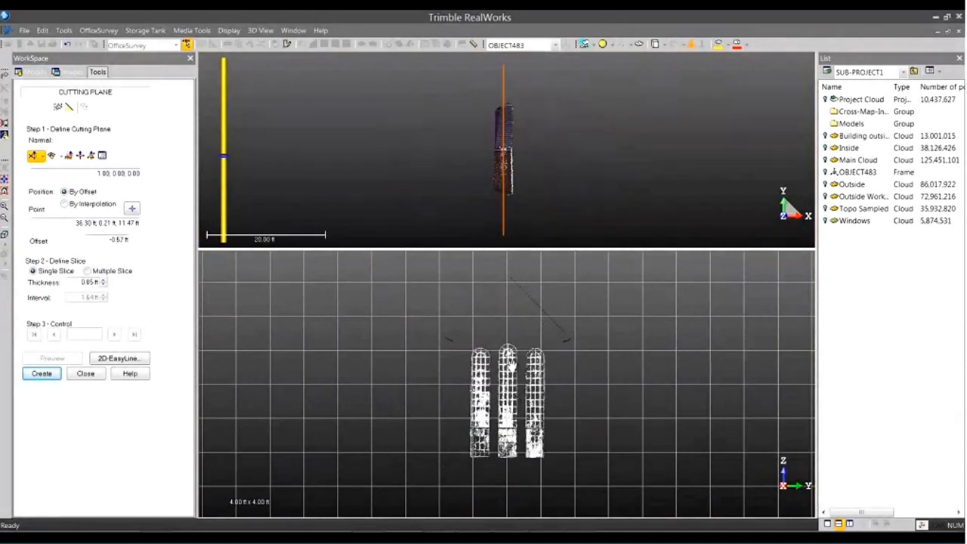
pyautogui.scroll(5, 512, 365)
pyautogui.moveTo(519, 310); pyautogui.dragTo(509, 375, button='middle')
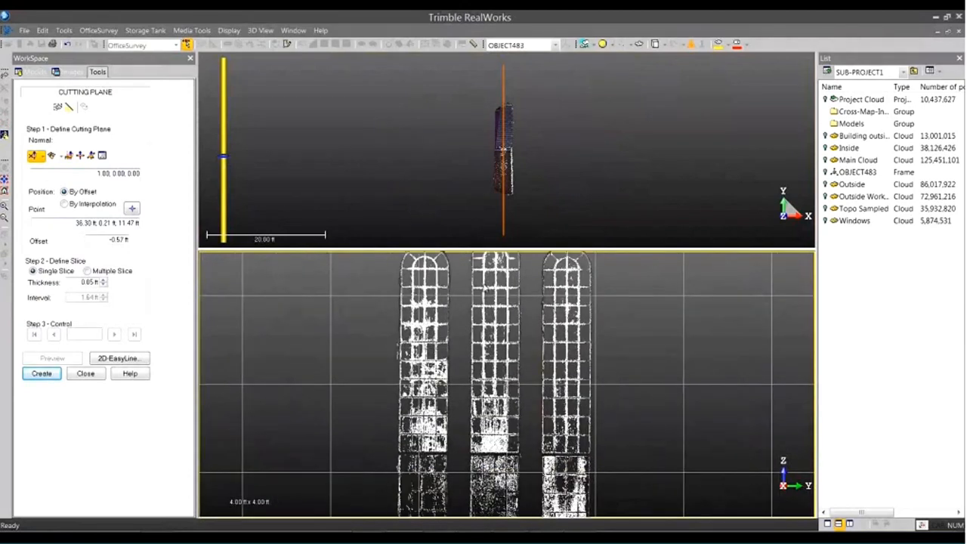
# - Create the 0.05 ft thick slice of the windows as a cloud, close the Cutting Plane Tool and show the slice in front view
pyautogui.moveTo(520, 202); pyautogui.dragTo(469, 163)
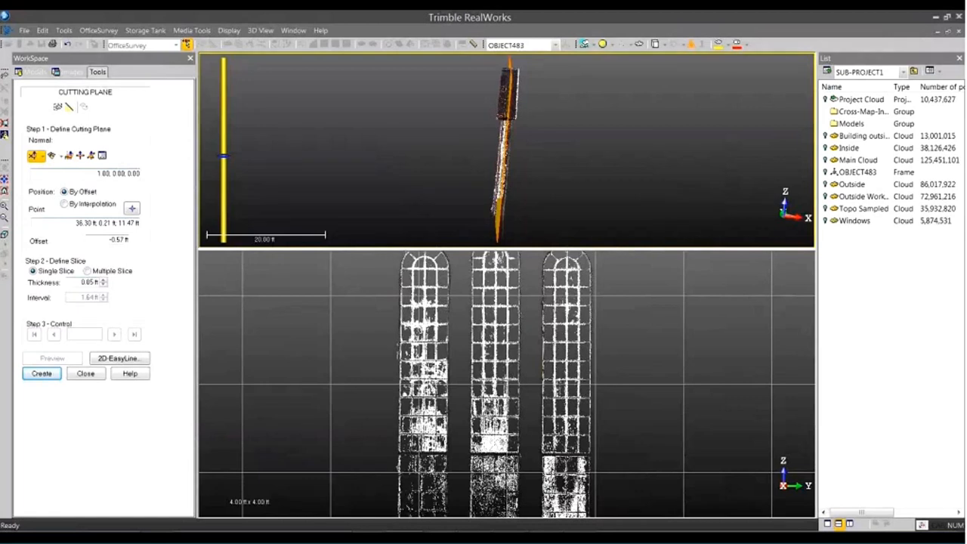
pyautogui.click(41, 376)
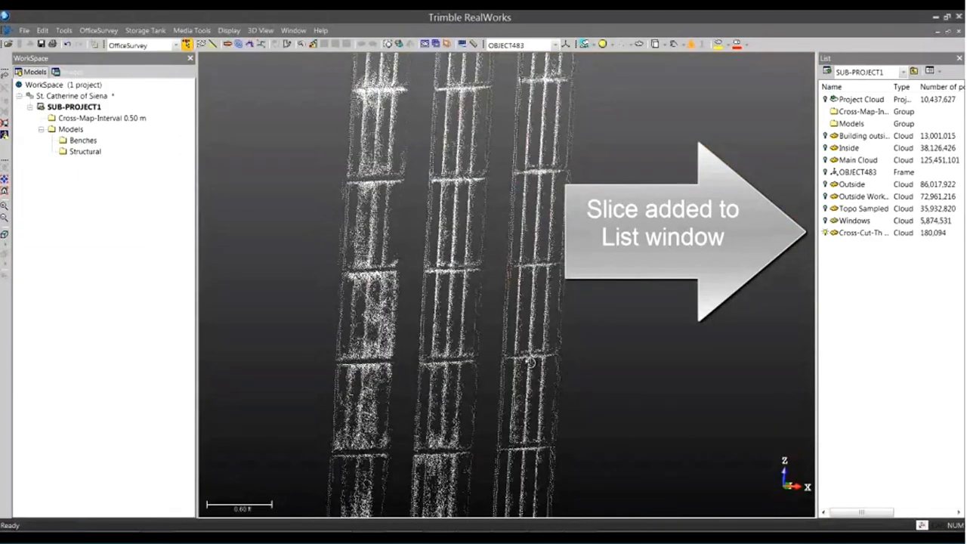
pyautogui.moveTo(531, 363); pyautogui.dragTo(512, 338)
pyautogui.scroll(-5, 485, 355)
pyautogui.scroll(-2, 512, 338)
pyautogui.moveTo(513, 339); pyautogui.dragTo(512, 309, button='middle')
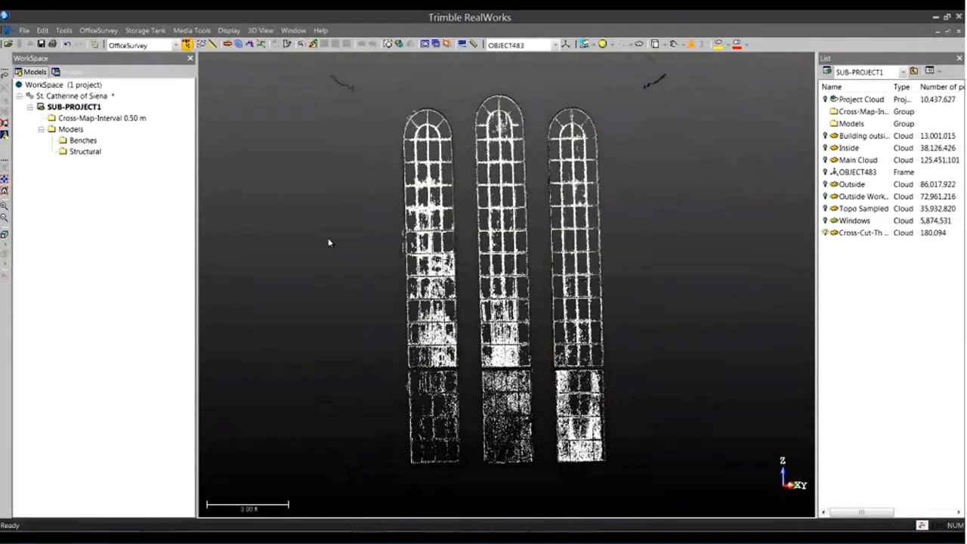
pyautogui.click(5, 244)
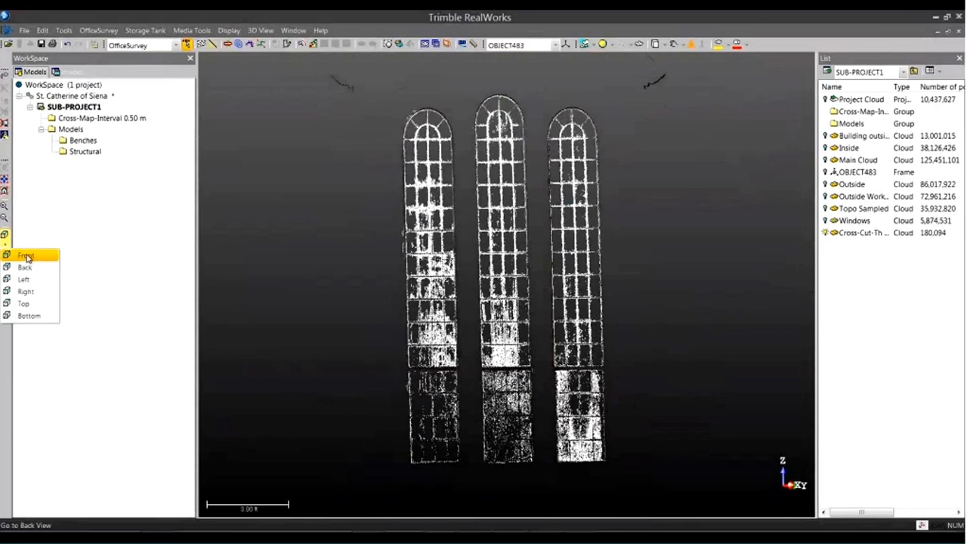
pyautogui.click(26, 258)
pyautogui.click(3, 236)
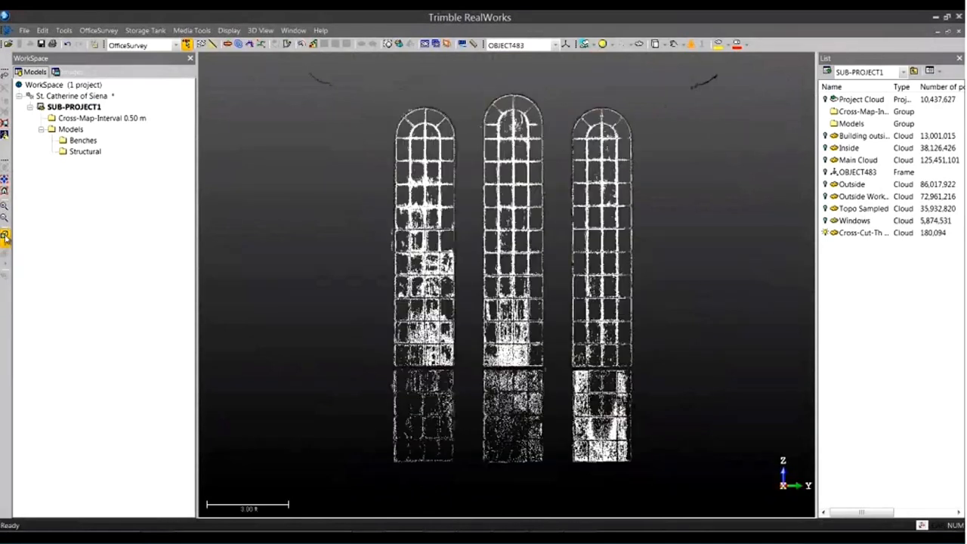
# - Try segmenting out the lower pane of the middle window with a rectangular fence, keeping the outside points, and close the tool without creating a cloud
pyautogui.click(457, 223)
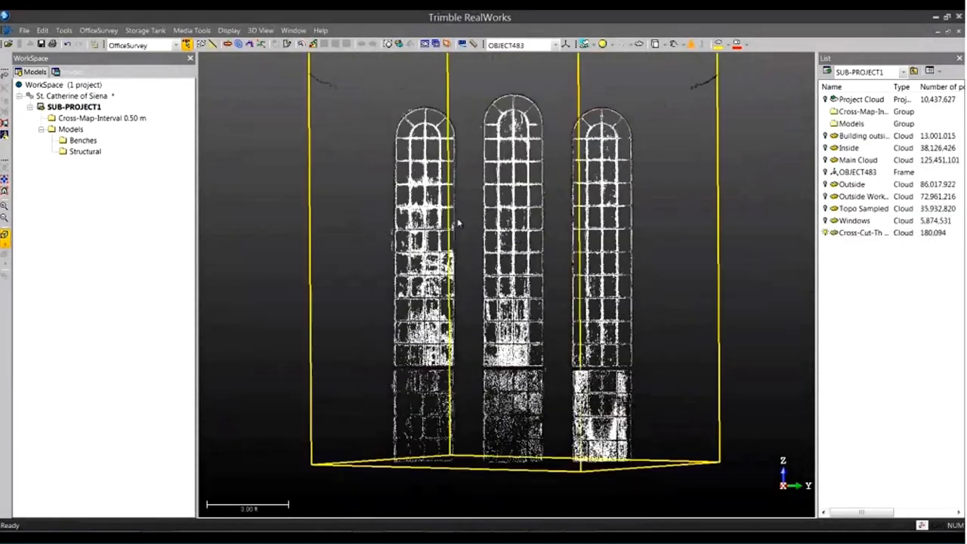
pyautogui.click(187, 44)
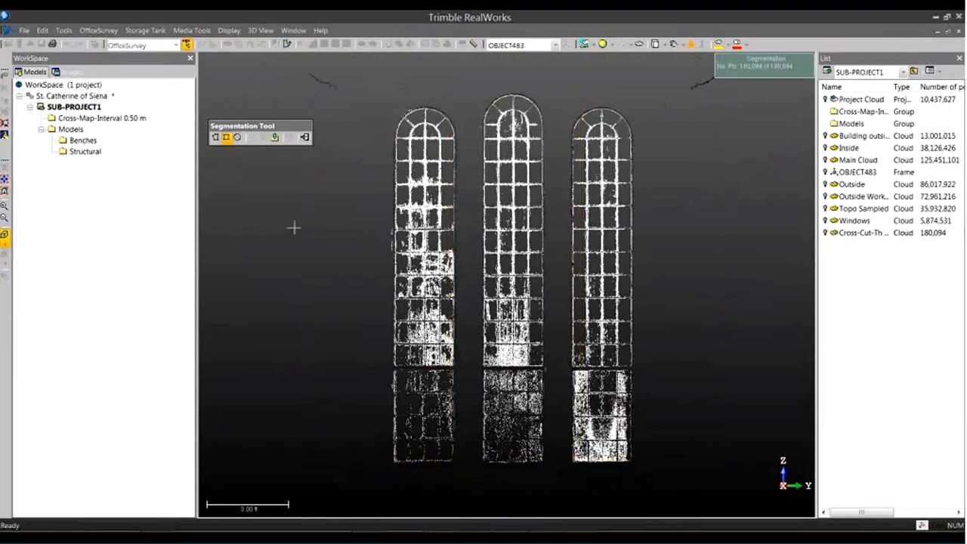
pyautogui.moveTo(483, 370); pyautogui.dragTo(542, 460)
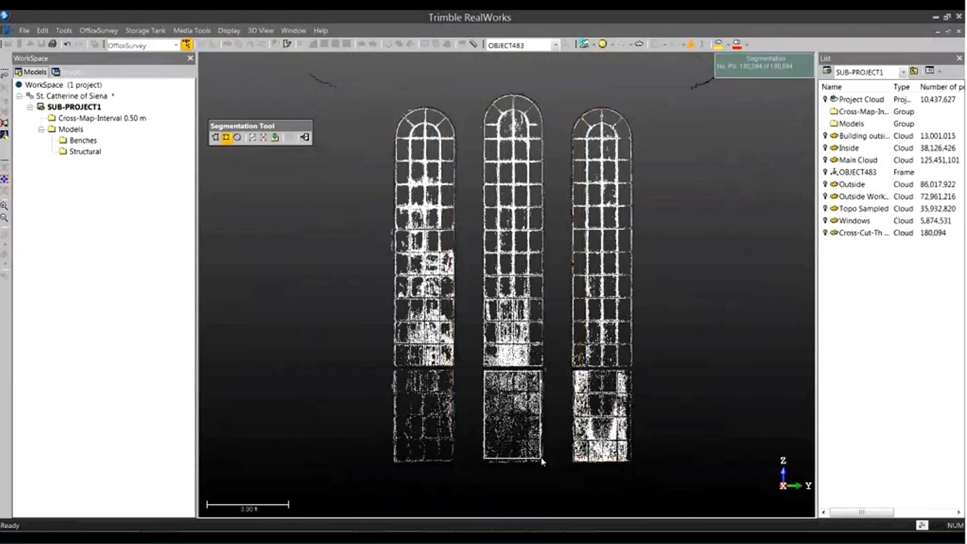
pyautogui.press('o')
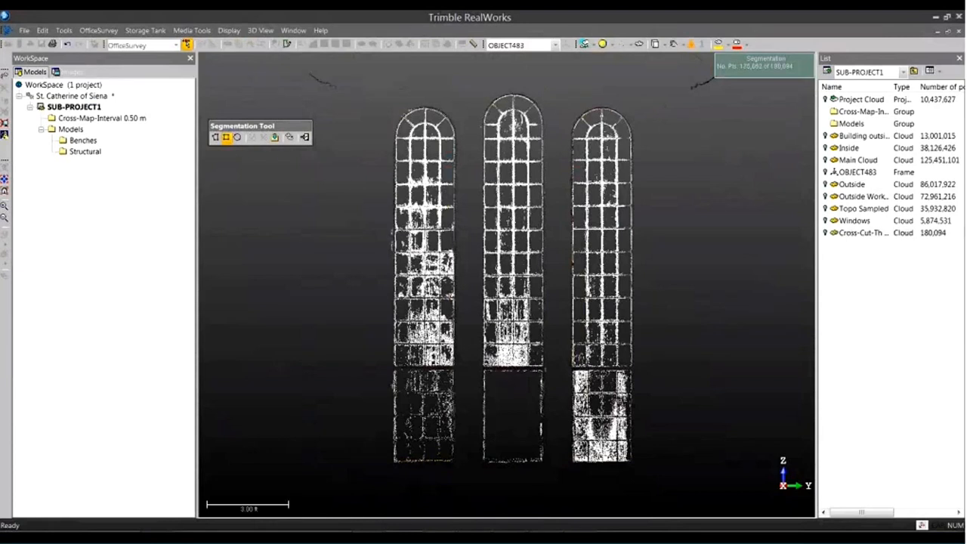
pyautogui.click(305, 137)
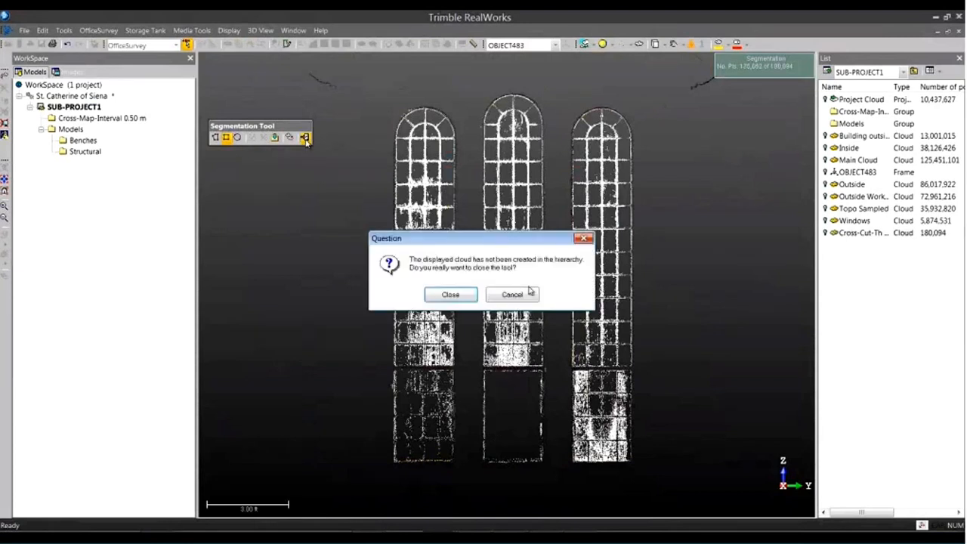
pyautogui.click(450, 295)
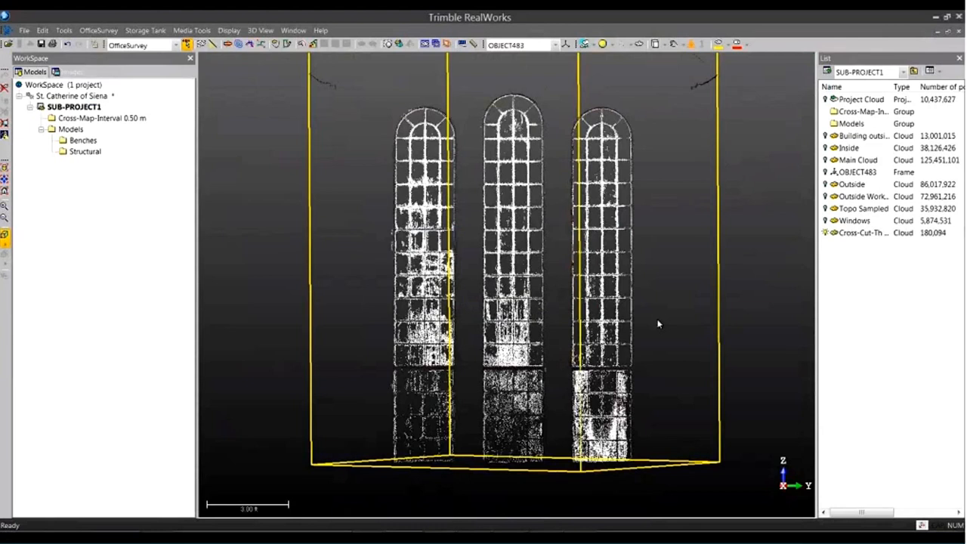
# - Open the export dialog for the selected window slice cloud
pyautogui.click(24, 31)
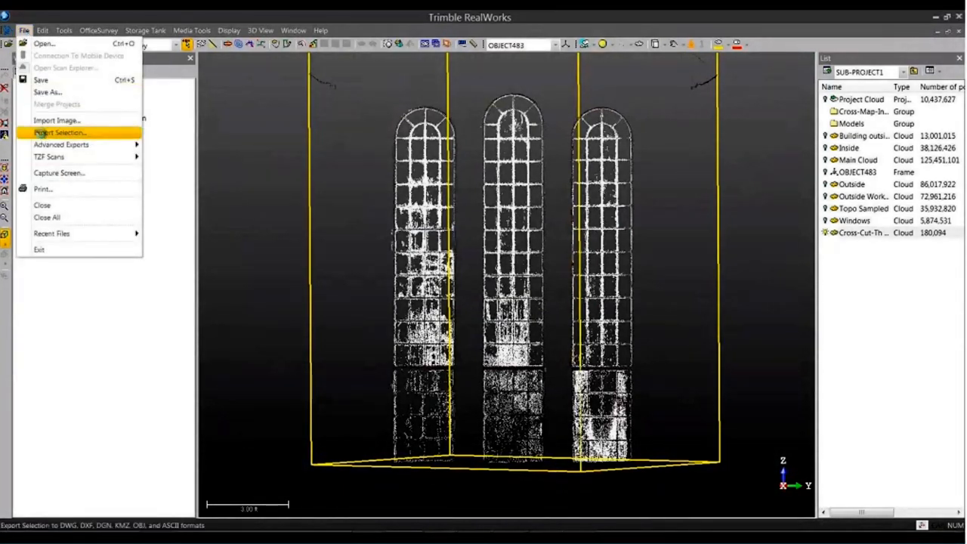
pyautogui.click(43, 133)
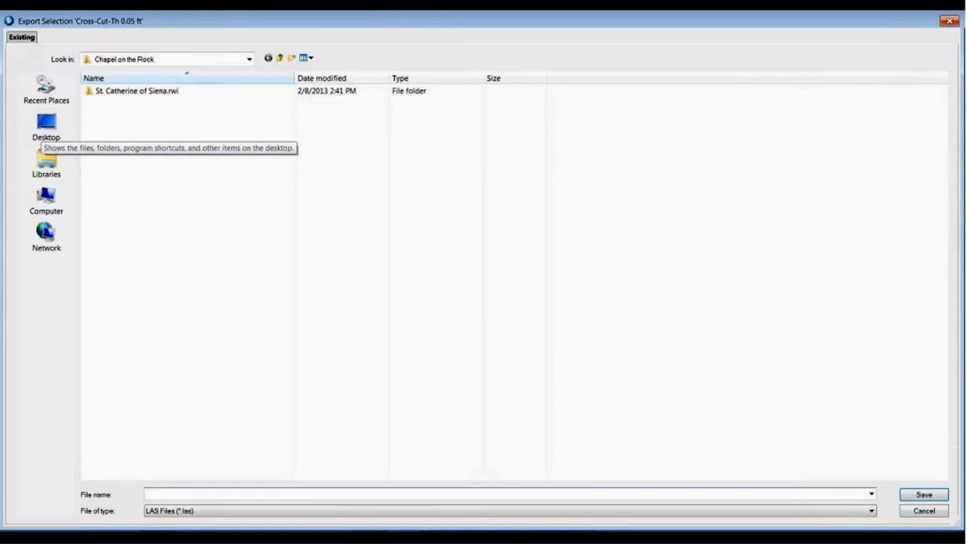
# - Export the selected cross-cut cloud as a LAS file named Windows, using frame OBJECT483 with intensity and without RGB color
pyautogui.click(283, 492)
pyautogui.write('Windows')
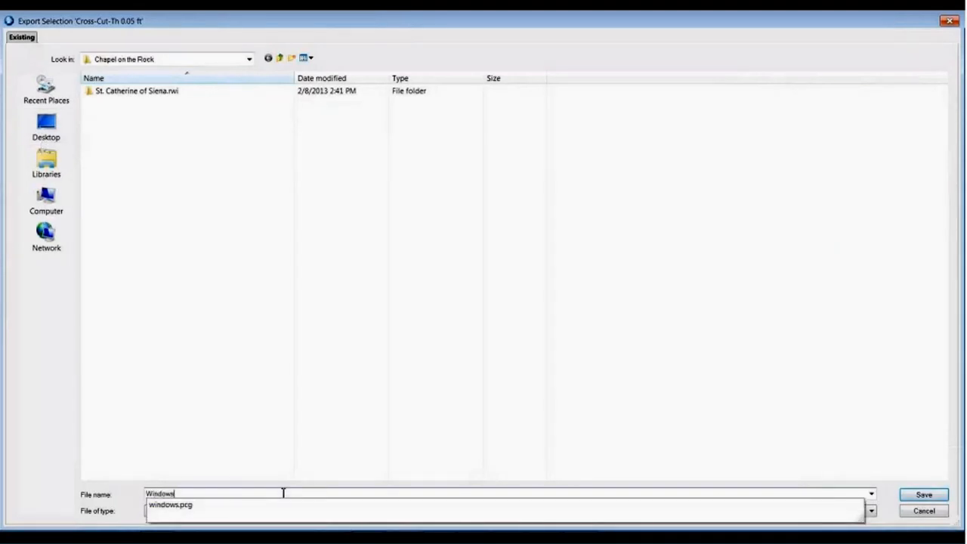
pyautogui.press('Return')
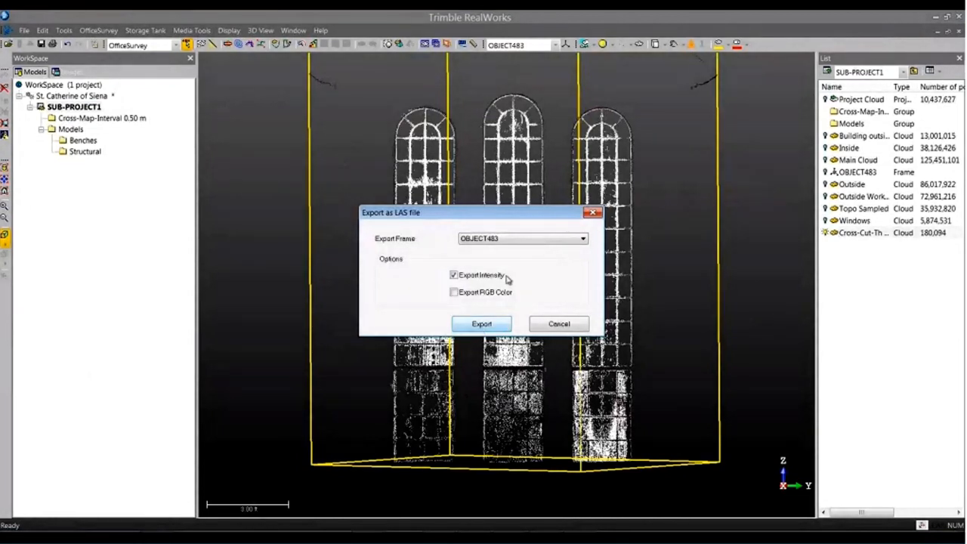
pyautogui.click(583, 239)
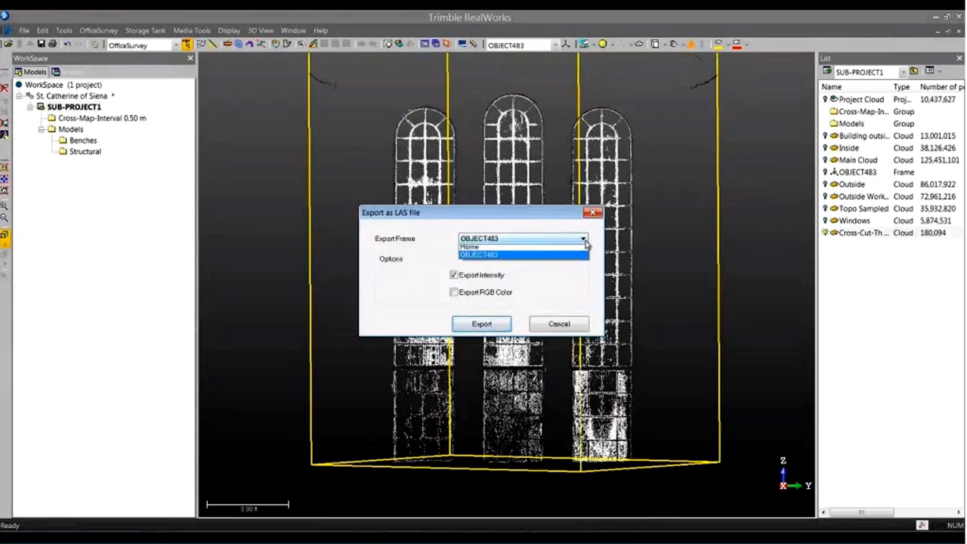
pyautogui.click(585, 240)
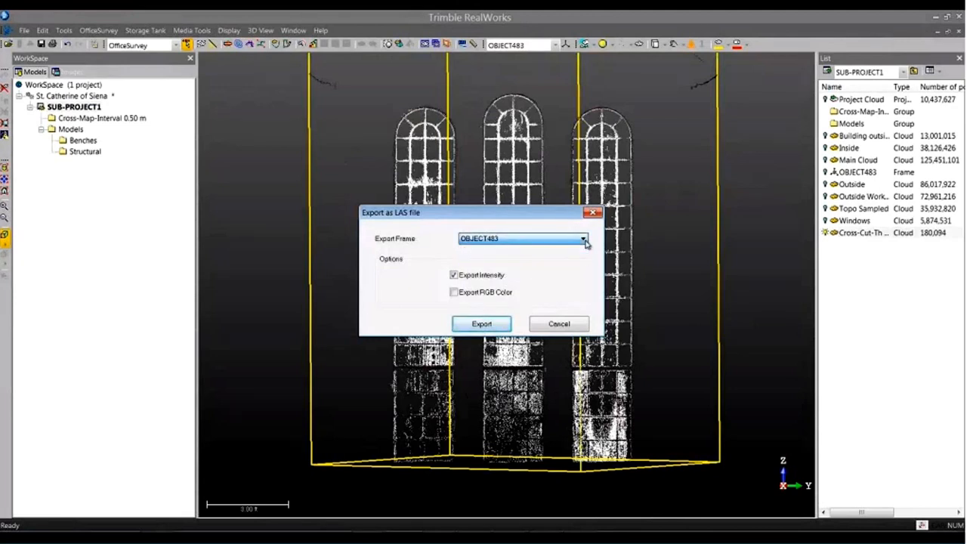
pyautogui.click(498, 323)
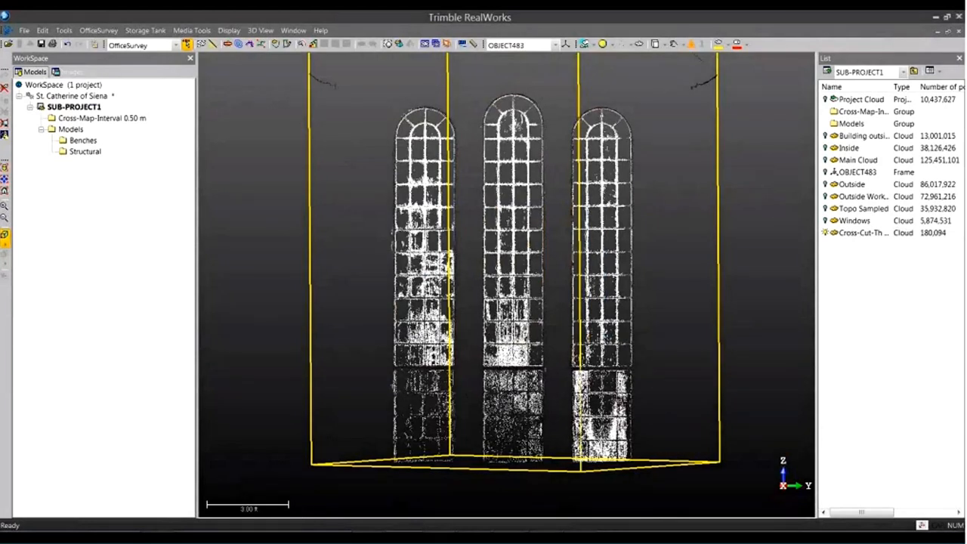
# - Switch to AutoCAD Civil 3D and index the exported Windows.las point cloud as Windows.pcg in the Chapel on the Rock folder
pyautogui.click(935, 18)
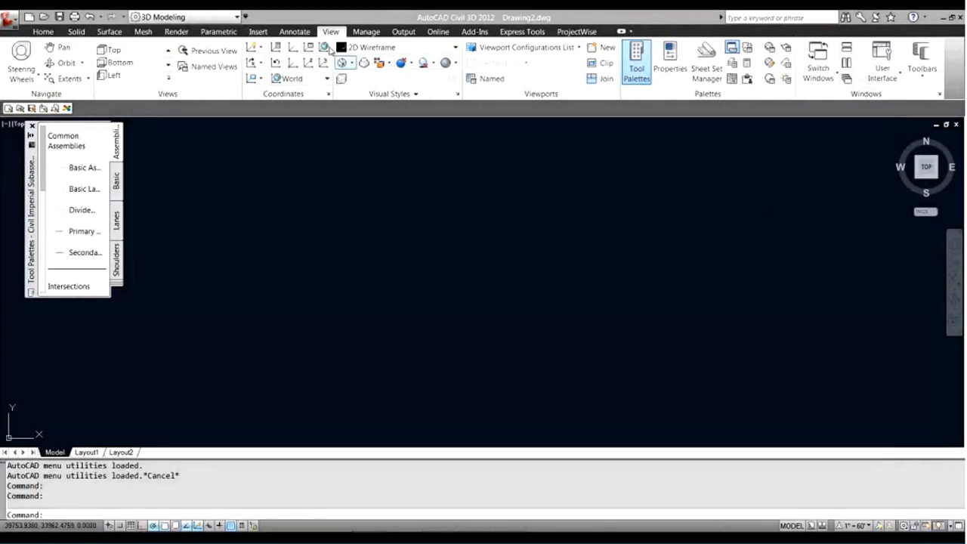
pyautogui.click(259, 32)
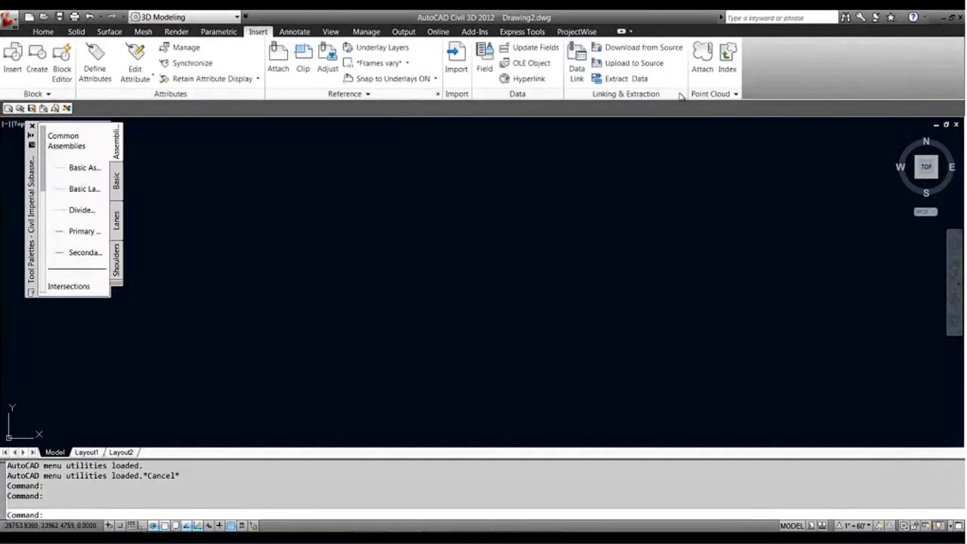
pyautogui.click(728, 61)
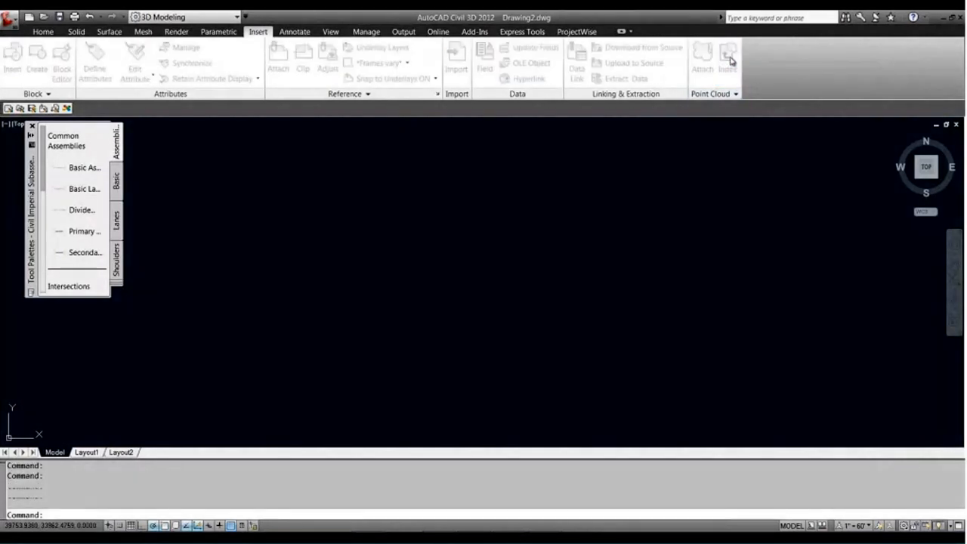
pyautogui.doubleClick(386, 205)
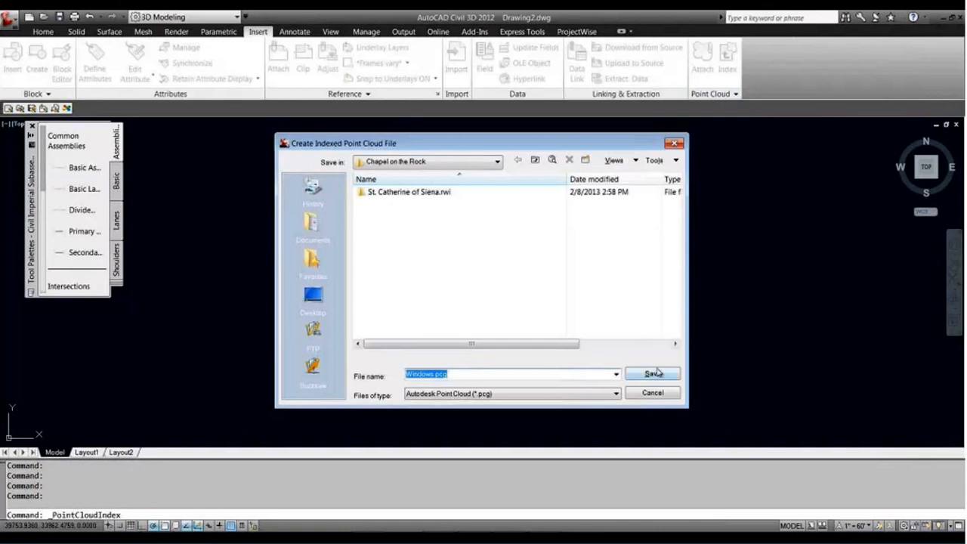
pyautogui.click(656, 374)
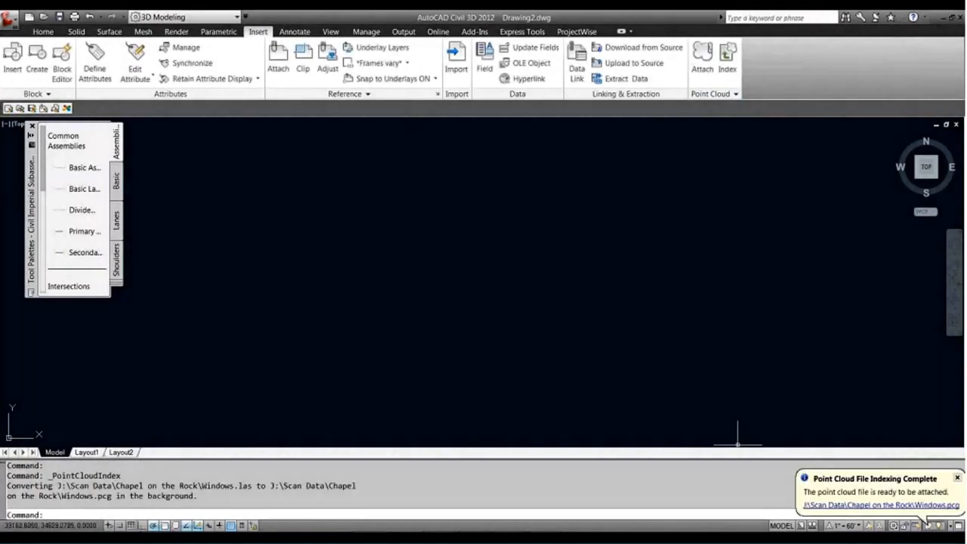
# - Attach the indexed Windows.pcg point cloud at the default insertion point 0,0 with full path and scale 1
pyautogui.click(898, 506)
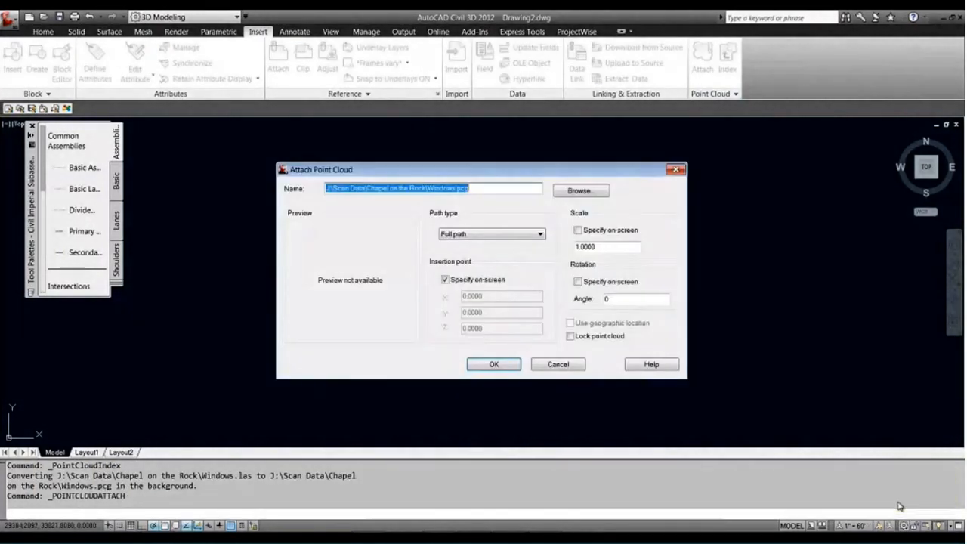
pyautogui.click(493, 364)
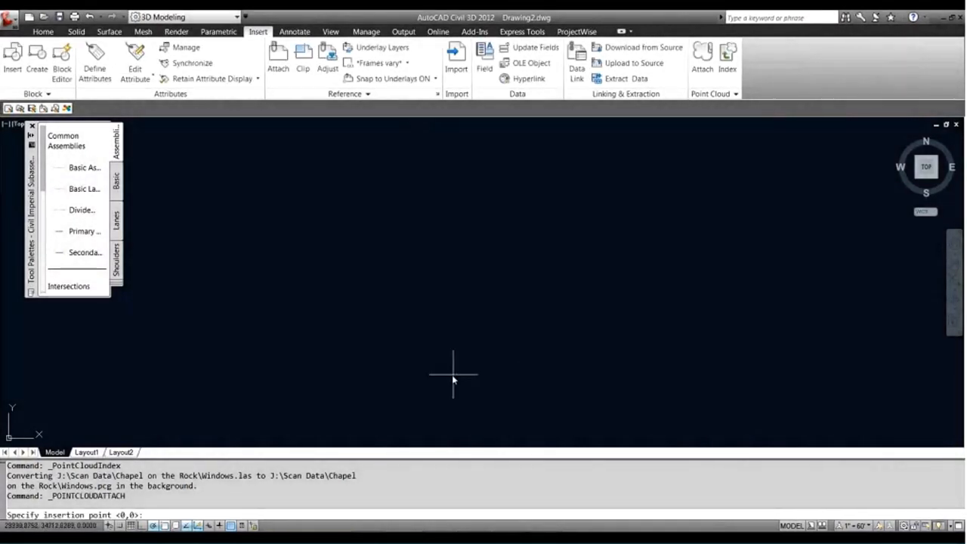
pyautogui.press('Return')
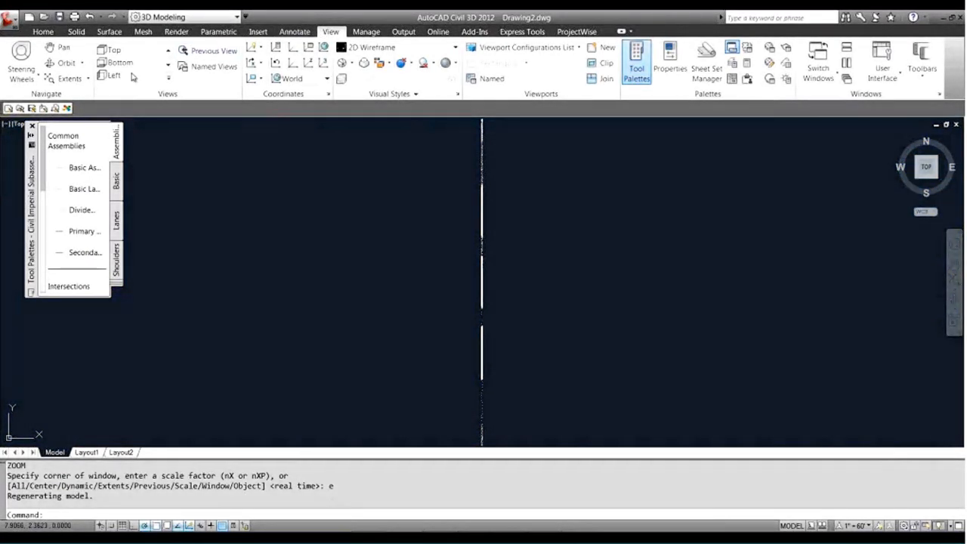
# - Show the attached point cloud in the Left view and inspect the windows with Free Orbit
pyautogui.click(128, 79)
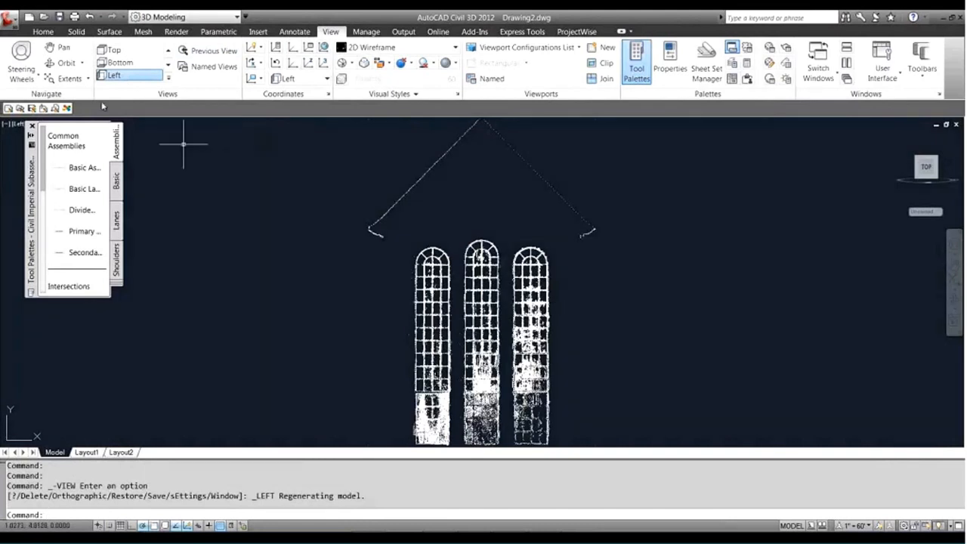
pyautogui.click(83, 62)
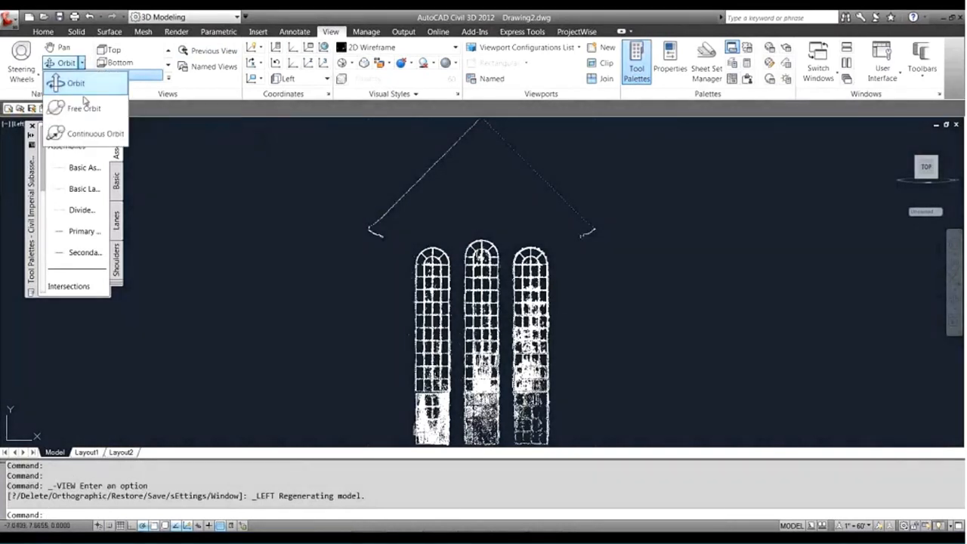
pyautogui.moveTo(403, 217)
pyautogui.mouseDown()
pyautogui.moveTo(544, 339)
pyautogui.moveTo(257, 266)
pyautogui.moveTo(343, 300)
pyautogui.moveTo(391, 209)
pyautogui.mouseUp()
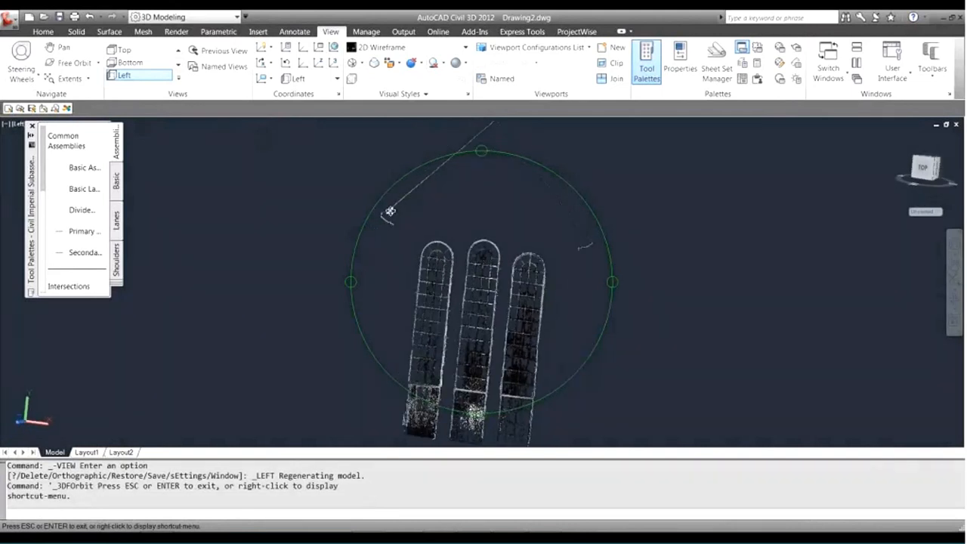
pyautogui.moveTo(510, 283); pyautogui.dragTo(494, 284)
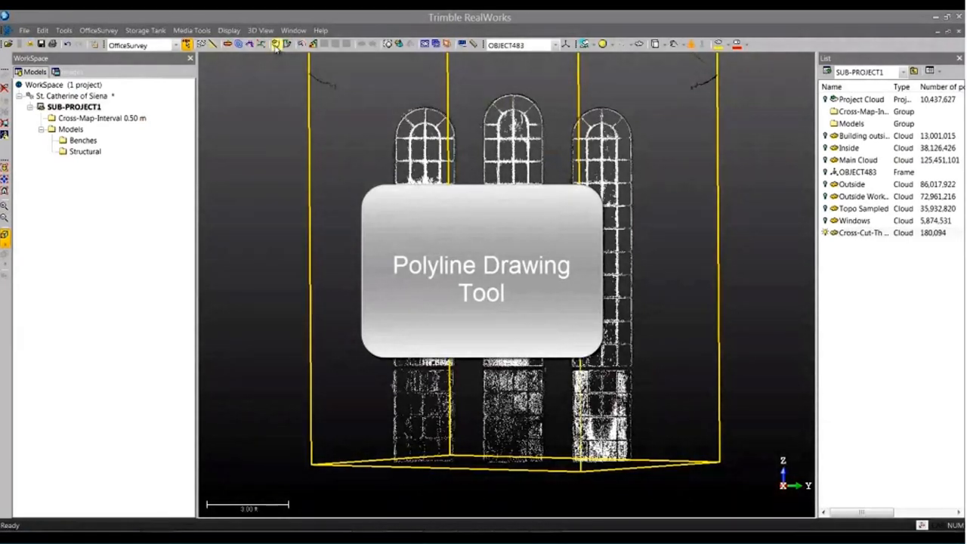
# - Start the polyline drawing tool in RealWorks and define its drawing plane by picking one point on each of the three windows
pyautogui.click(99, 30)
pyautogui.click(113, 124)
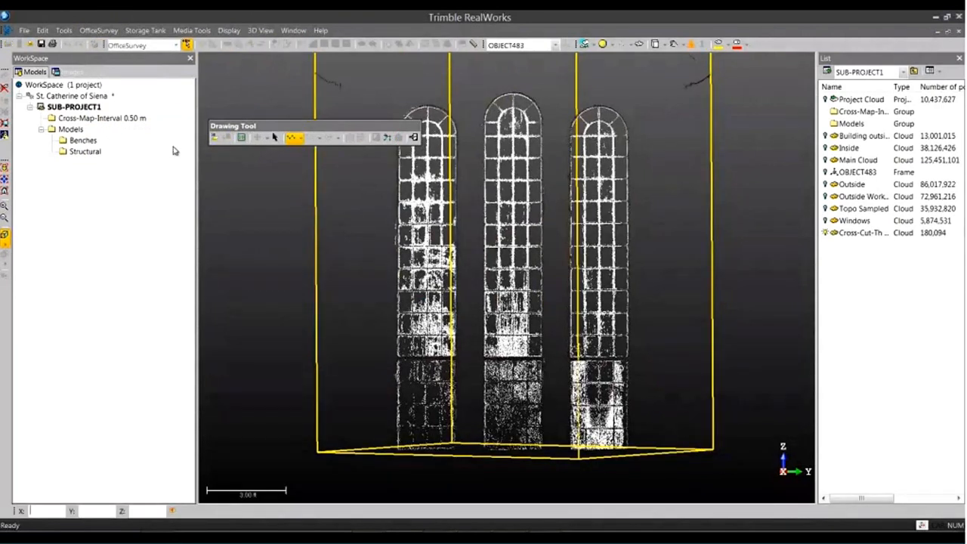
pyautogui.click(215, 138)
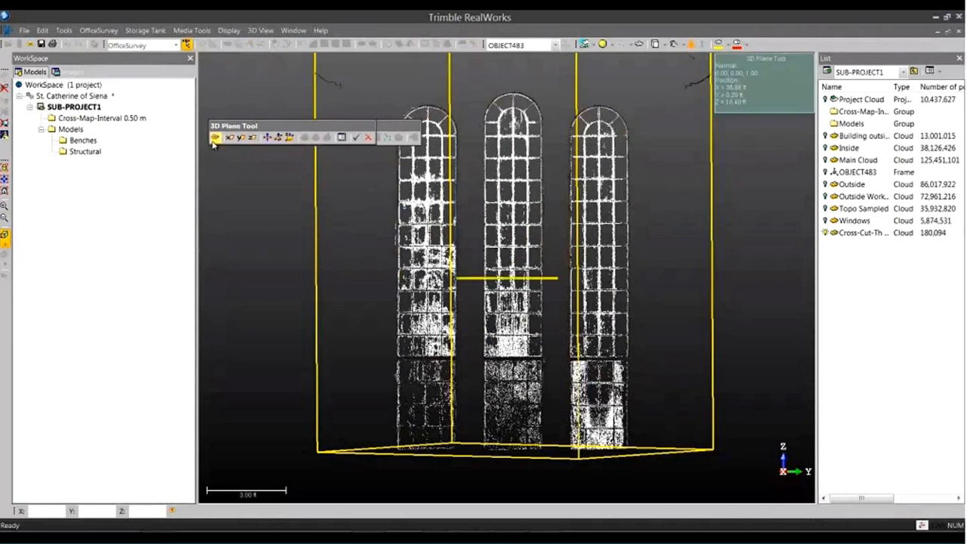
pyautogui.click(278, 137)
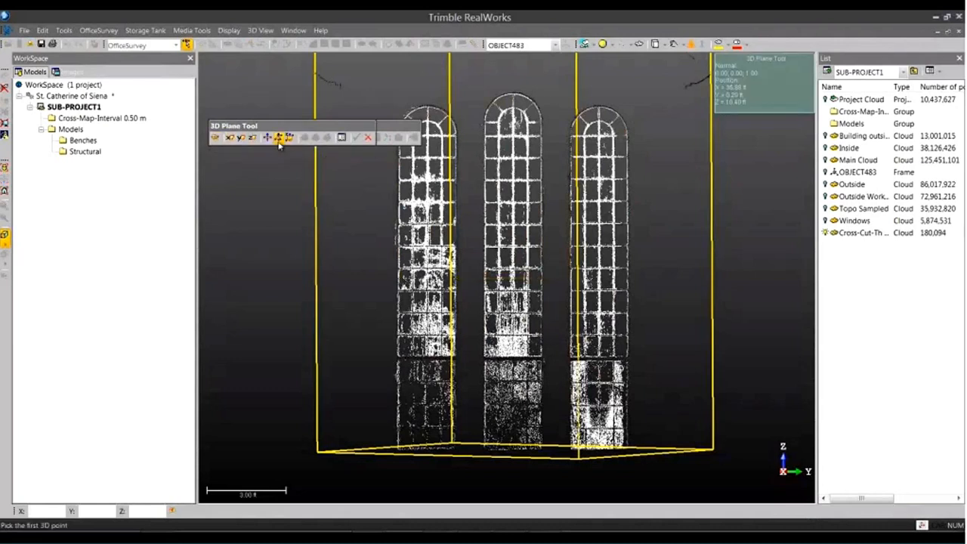
pyautogui.click(431, 138)
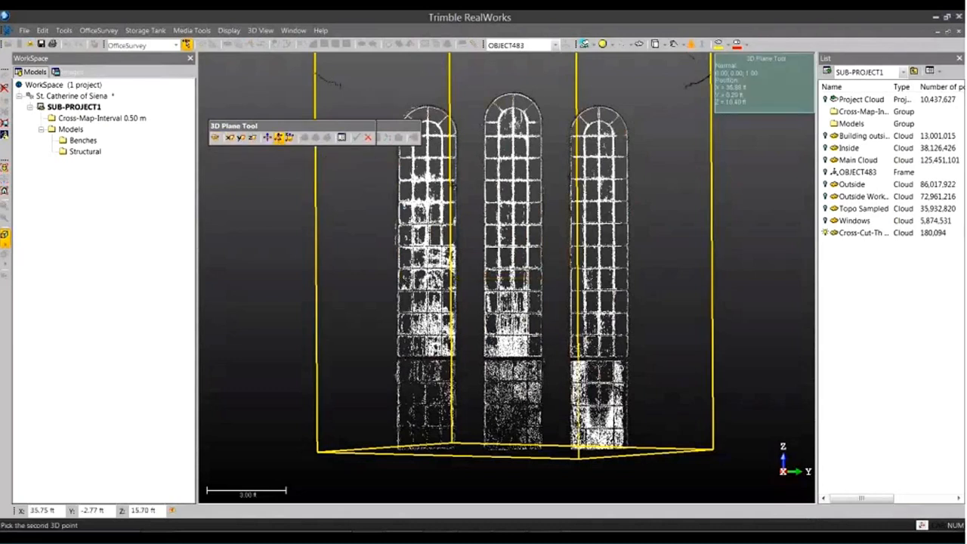
pyautogui.click(514, 264)
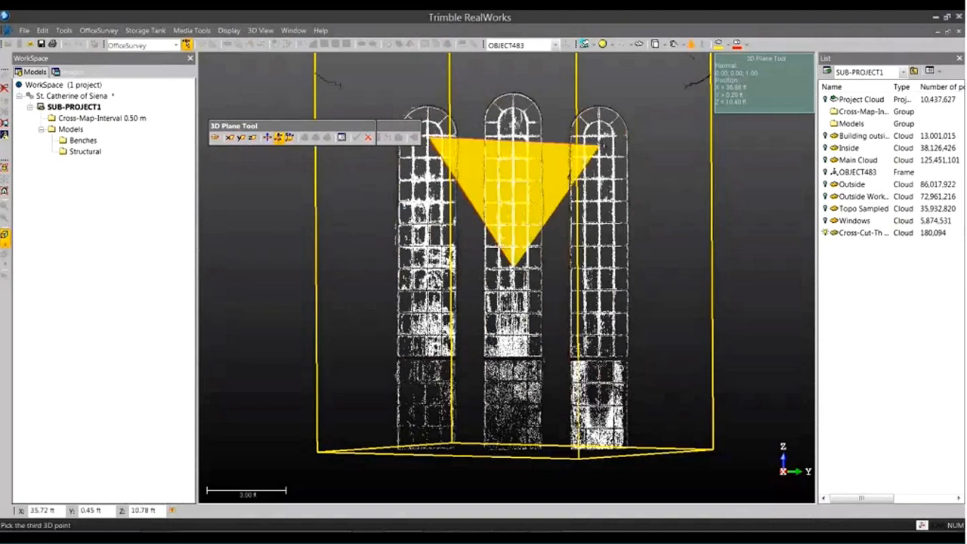
pyautogui.click(594, 143)
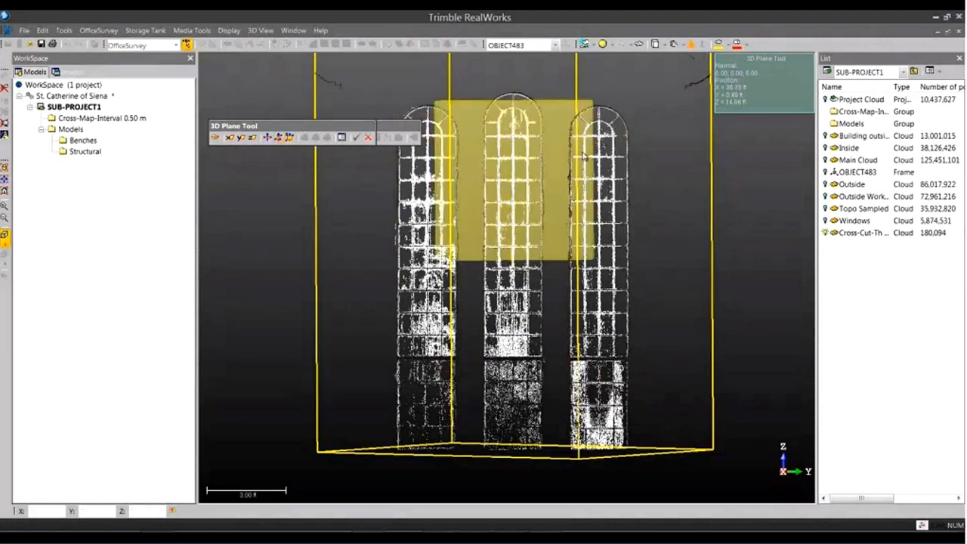
pyautogui.moveTo(584, 156); pyautogui.dragTo(613, 189)
pyautogui.click(356, 137)
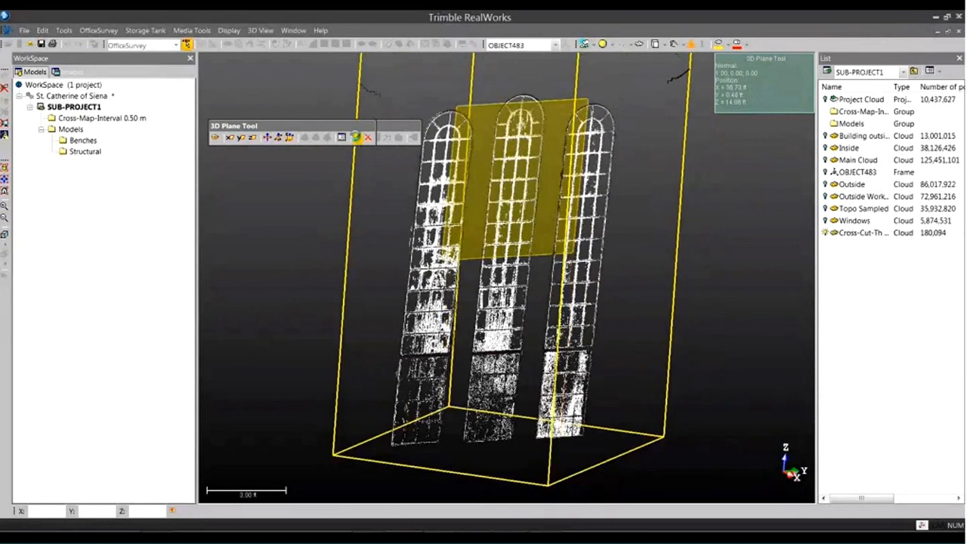
pyautogui.moveTo(614, 260); pyautogui.dragTo(497, 228)
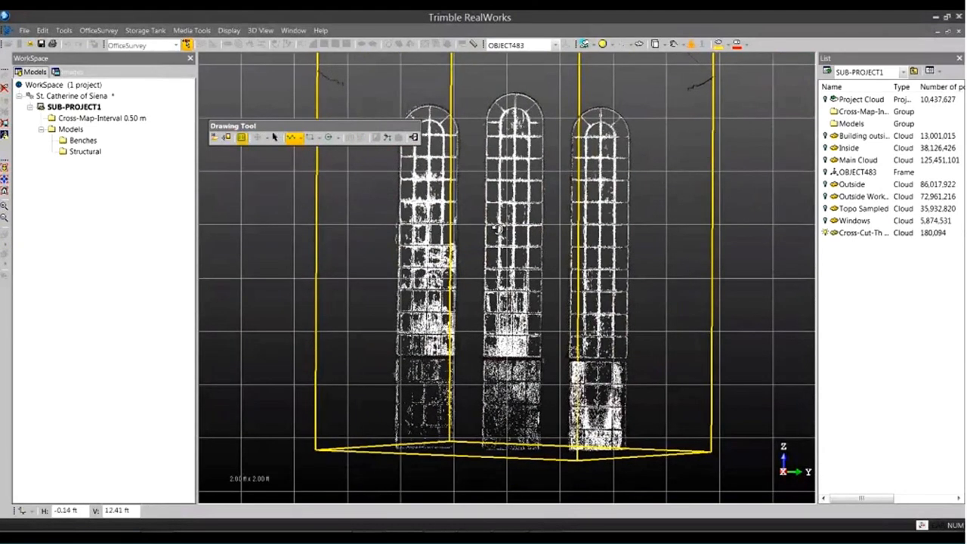
# - Draw a straight polyline segment along the bottom edge of the middle window's upper section, from its right to its left corner
pyautogui.moveTo(559, 364); pyautogui.dragTo(586, 345, button='middle')
pyautogui.scroll(5, 572, 330)
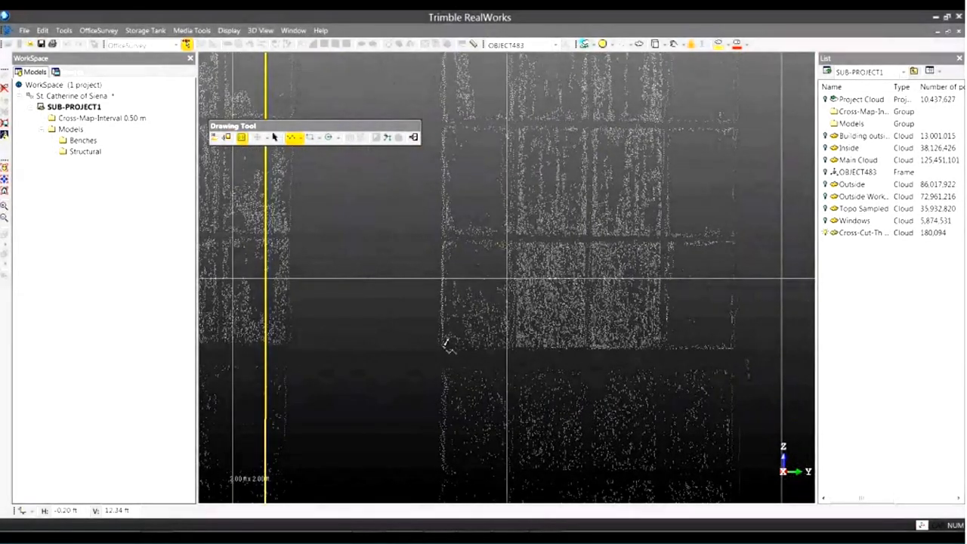
pyautogui.click(736, 349)
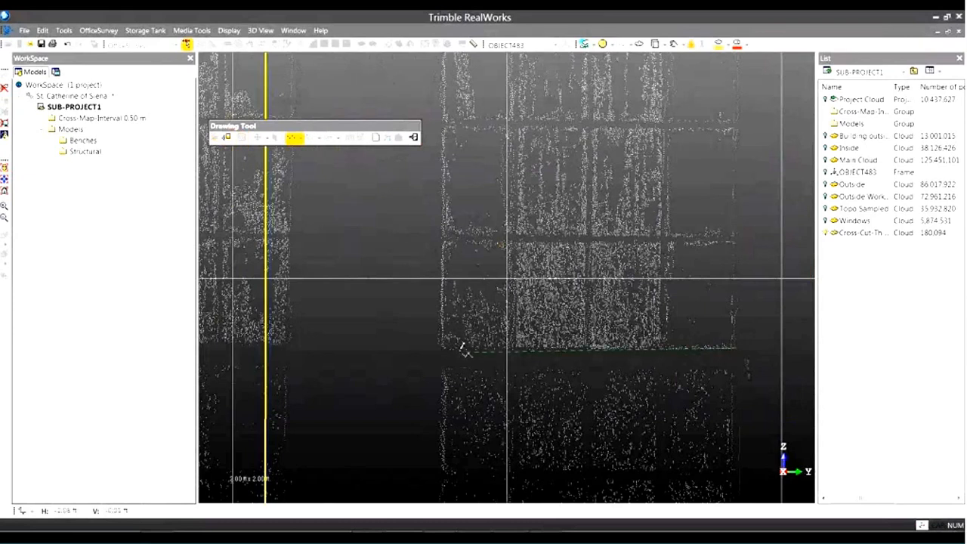
pyautogui.click(444, 350)
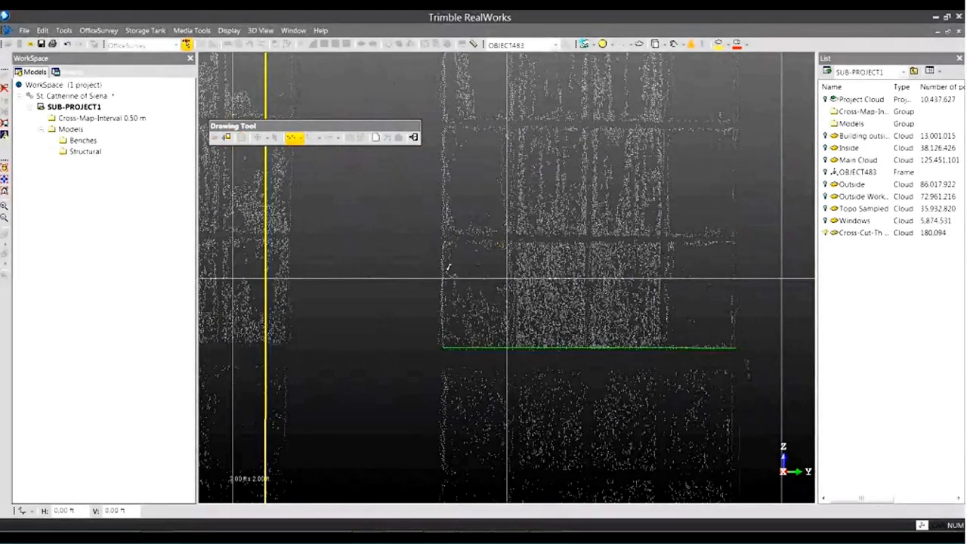
# - Continue the polyline straight up the middle window's left side to the arch's base, and trace the outer arch to the right side
pyautogui.moveTo(435, 504); pyautogui.dragTo(437, 510, button='middle')
pyautogui.scroll(-5, 441, 491)
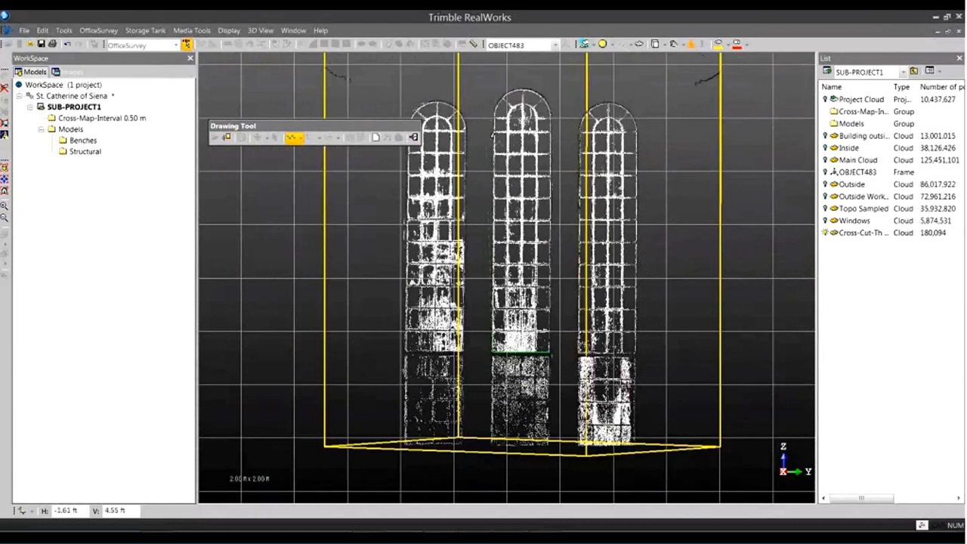
pyautogui.moveTo(495, 125); pyautogui.dragTo(500, 151, button='middle')
pyautogui.scroll(5, 501, 149)
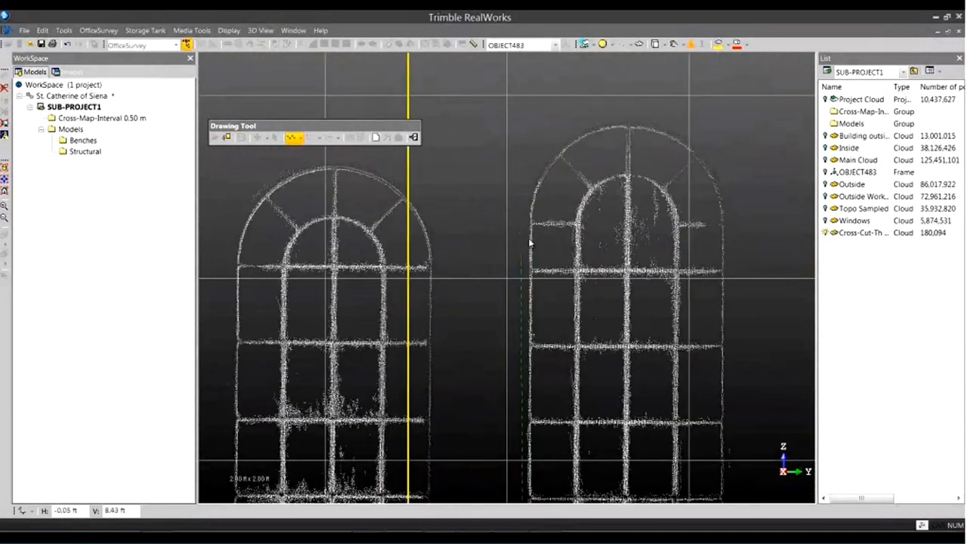
pyautogui.click(532, 224)
pyautogui.press('a')
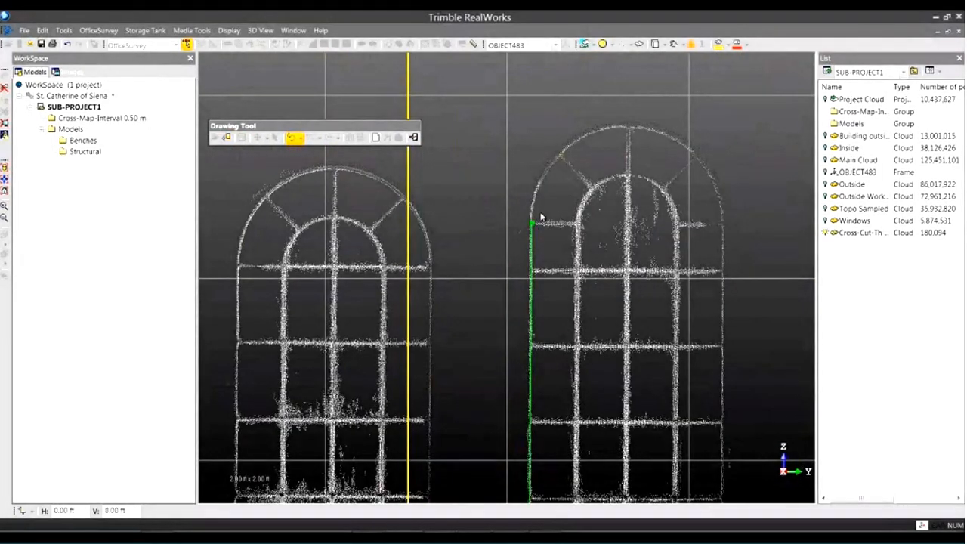
pyautogui.click(723, 226)
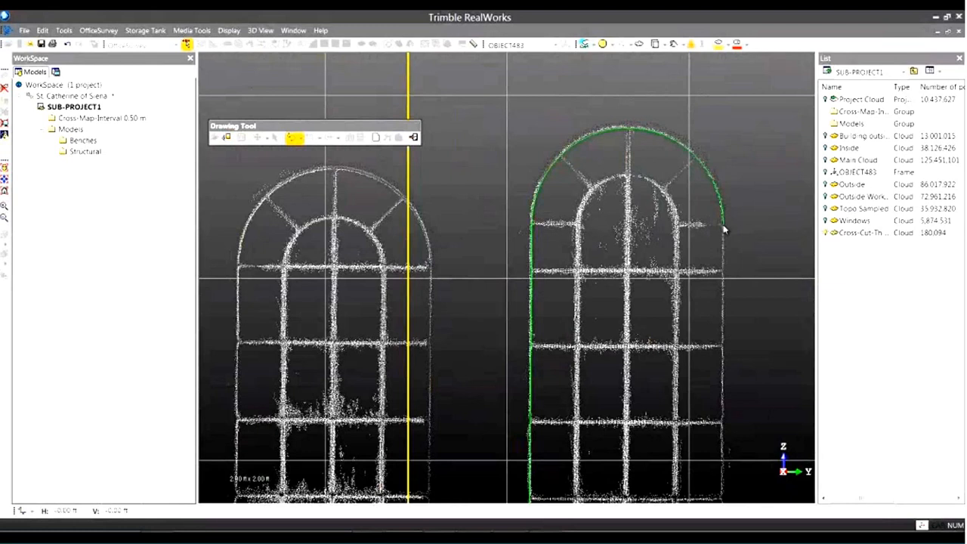
# - Return to straight-line drawing and close the polyline down the middle window's right side to its starting corner
pyautogui.press('l')
pyautogui.moveTo(733, 381); pyautogui.dragTo(660, 117, button='middle')
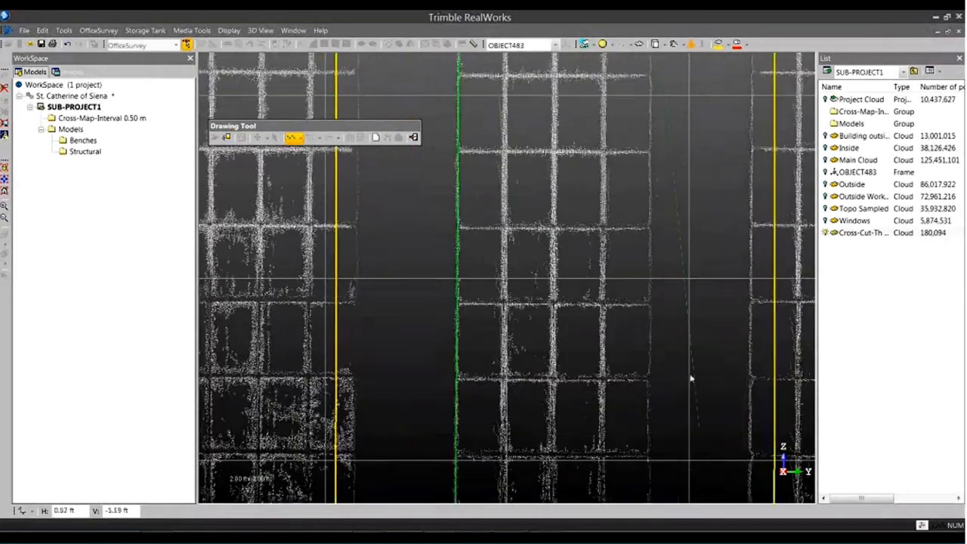
pyautogui.moveTo(694, 393); pyautogui.dragTo(661, 157, button='middle')
pyautogui.moveTo(630, 456); pyautogui.dragTo(637, 285, button='middle')
pyautogui.rightClick(625, 322)
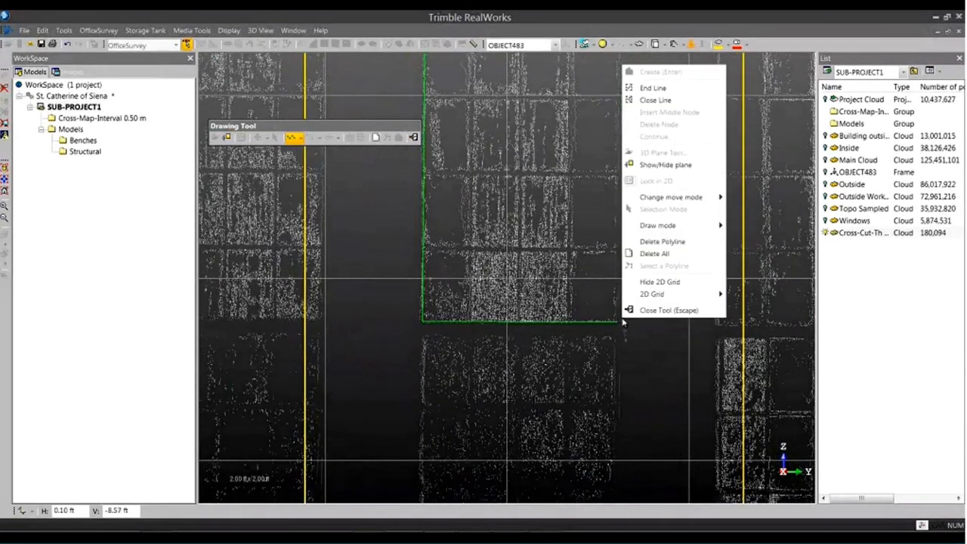
pyautogui.click(663, 100)
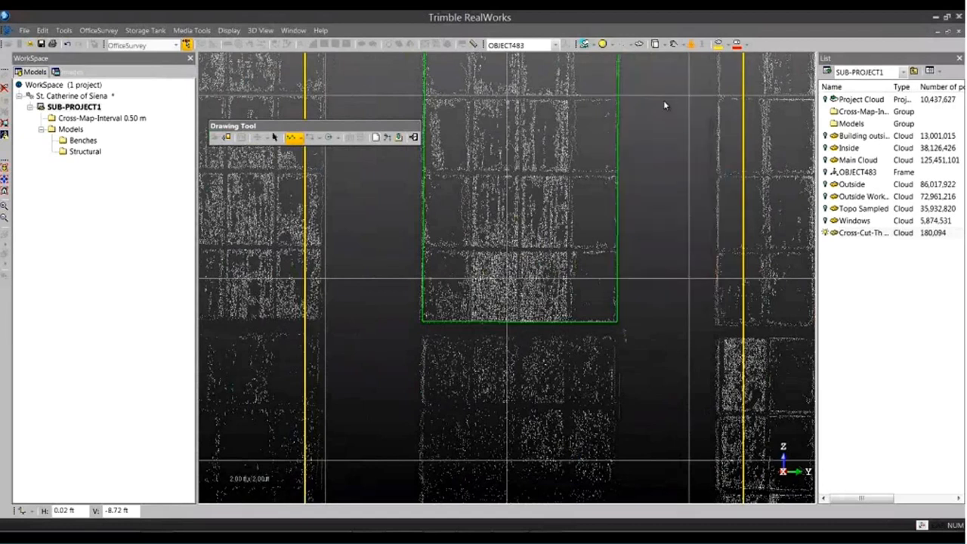
# - Create the middle window's polyline, and start one for the left window with a straight left side from its bottom corner to the arch's base
pyautogui.click(400, 139)
pyautogui.moveTo(374, 264); pyautogui.dragTo(686, 292, button='middle')
pyautogui.scroll(-3, 655, 345)
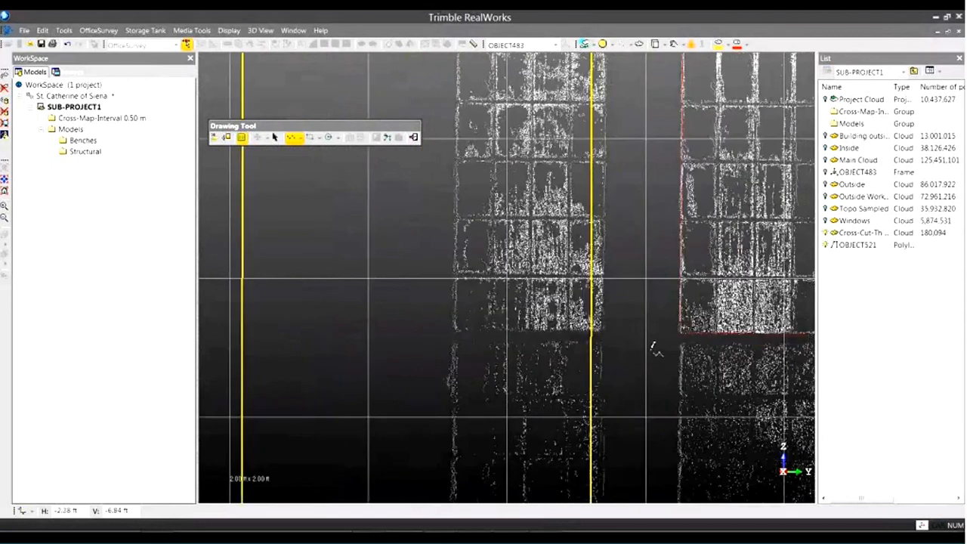
pyautogui.moveTo(616, 389); pyautogui.dragTo(607, 314, button='middle')
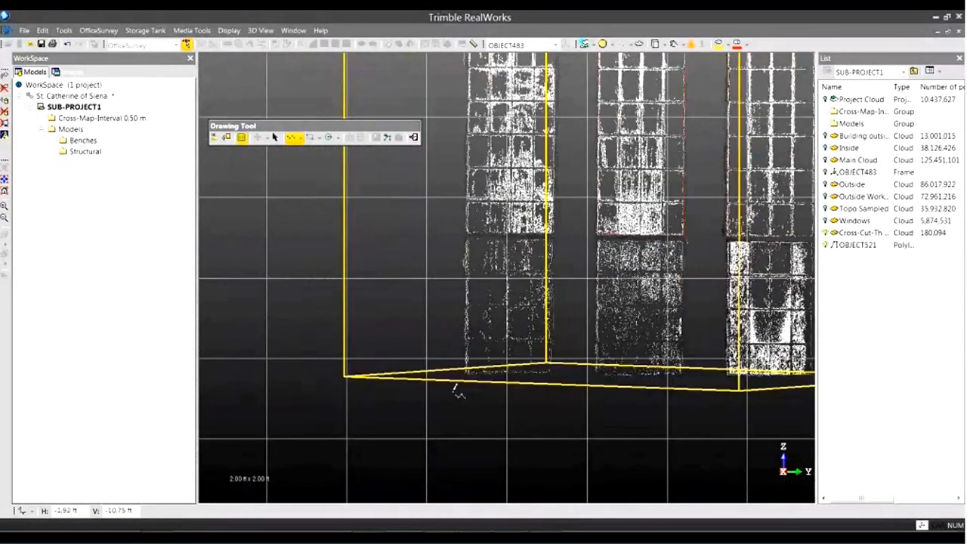
pyautogui.scroll(6, 555, 375)
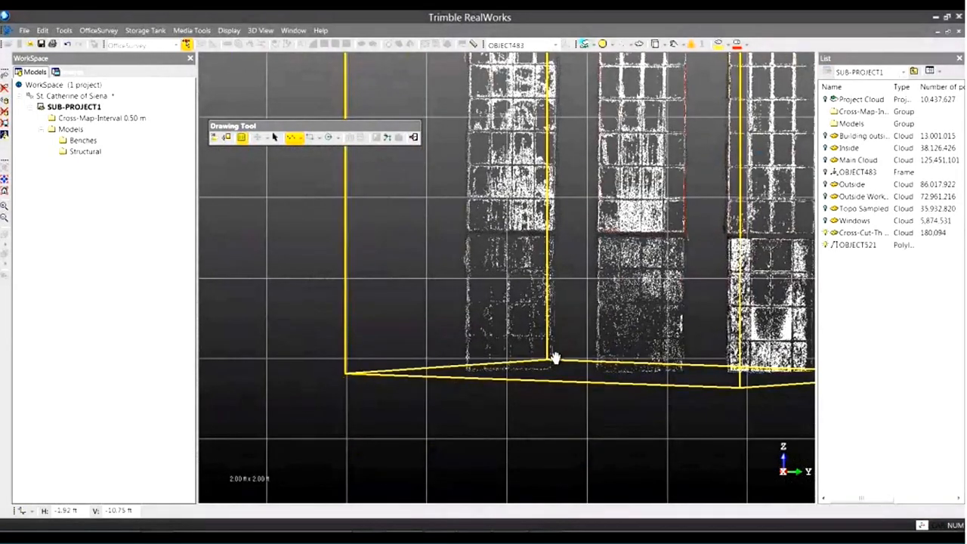
pyautogui.moveTo(621, 378); pyautogui.dragTo(572, 313, button='middle')
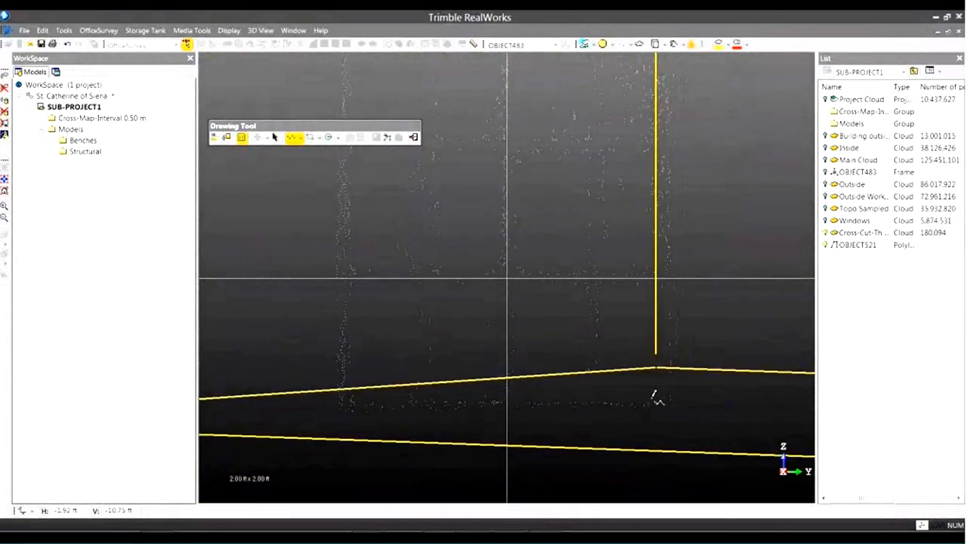
pyautogui.click(342, 409)
pyautogui.moveTo(361, 232); pyautogui.dragTo(365, 431, button='middle')
pyautogui.scroll(-4, 366, 432)
pyautogui.moveTo(472, 183); pyautogui.dragTo(454, 493, button='middle')
pyautogui.moveTo(464, 125); pyautogui.dragTo(462, 255, button='middle')
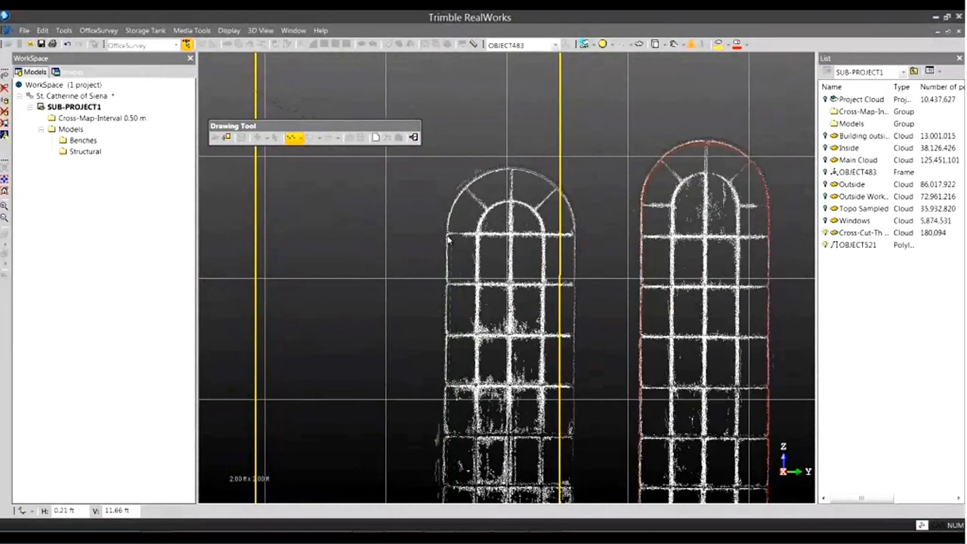
pyautogui.click(448, 238)
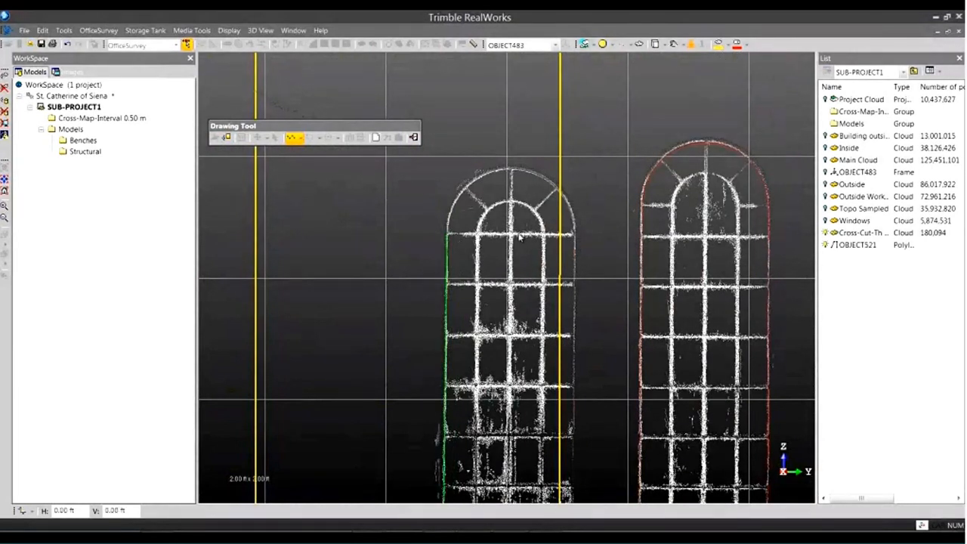
# - Trace the left window's outer arch, continue straight down the right side, and close the outline along the window's bottom edge
pyautogui.click(575, 235)
pyautogui.press('l')
pyautogui.moveTo(579, 358); pyautogui.dragTo(553, 93, button='middle')
pyautogui.moveTo(570, 393); pyautogui.dragTo(569, 150, button='middle')
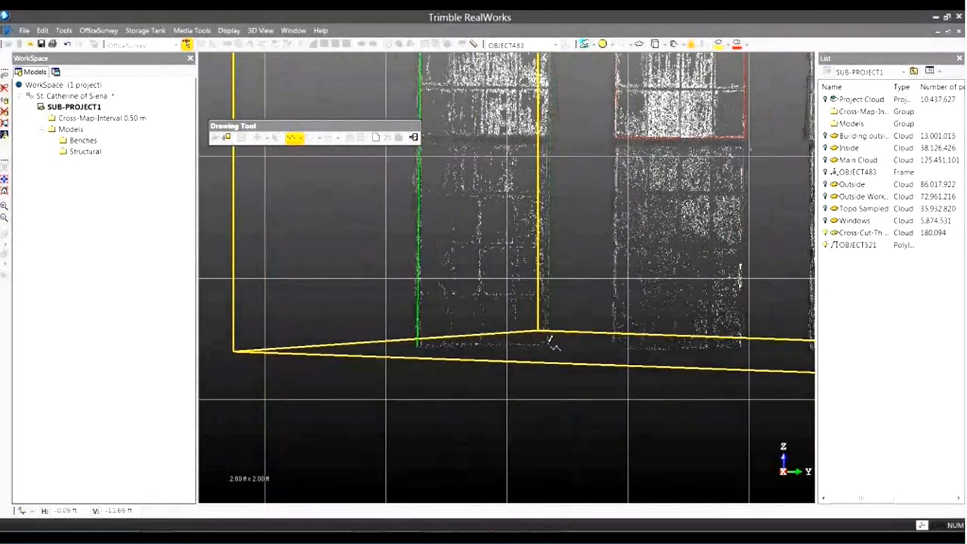
pyautogui.click(548, 347)
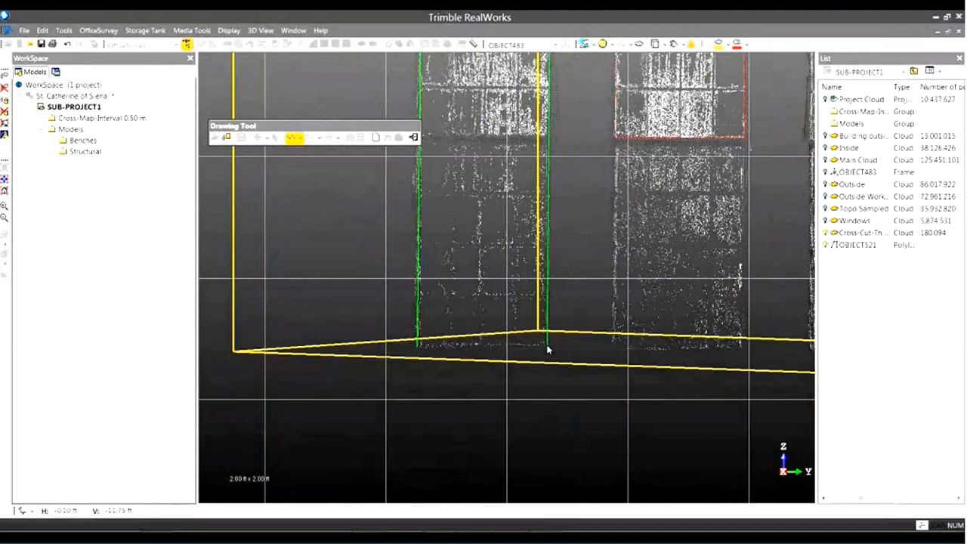
pyautogui.click(420, 346)
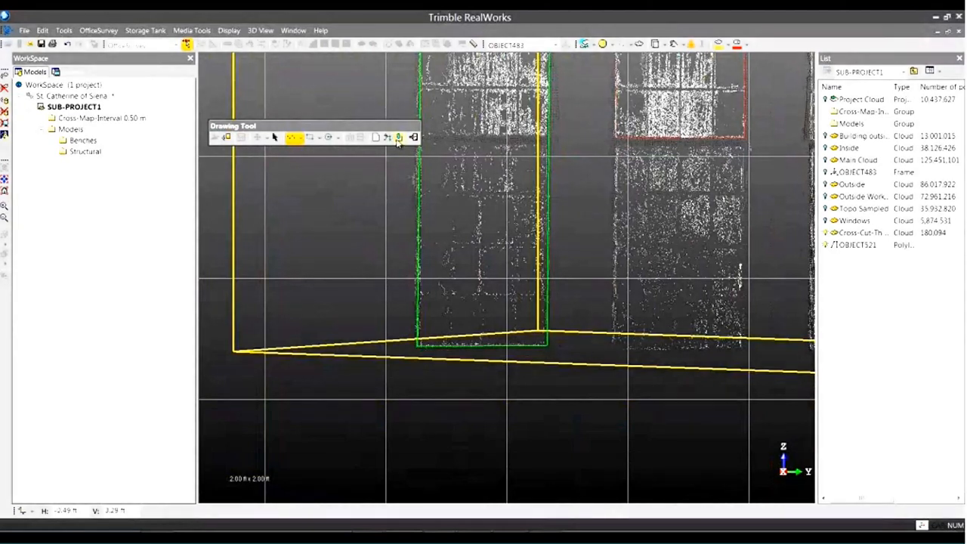
# - Check the left window's traced arch against the scan points and create the finished outline as a polyline object
pyautogui.moveTo(501, 254); pyautogui.dragTo(522, 484, button='middle')
pyautogui.moveTo(537, 210); pyautogui.dragTo(530, 436, button='middle')
pyautogui.scroll(-1, 518, 228)
pyautogui.scroll(8, 520, 230)
pyautogui.moveTo(564, 115); pyautogui.dragTo(577, 293, button='middle')
pyautogui.moveTo(527, 156); pyautogui.dragTo(527, 149)
pyautogui.moveTo(527, 189); pyautogui.dragTo(523, 139, button='middle')
pyautogui.scroll(-5, 551, 214)
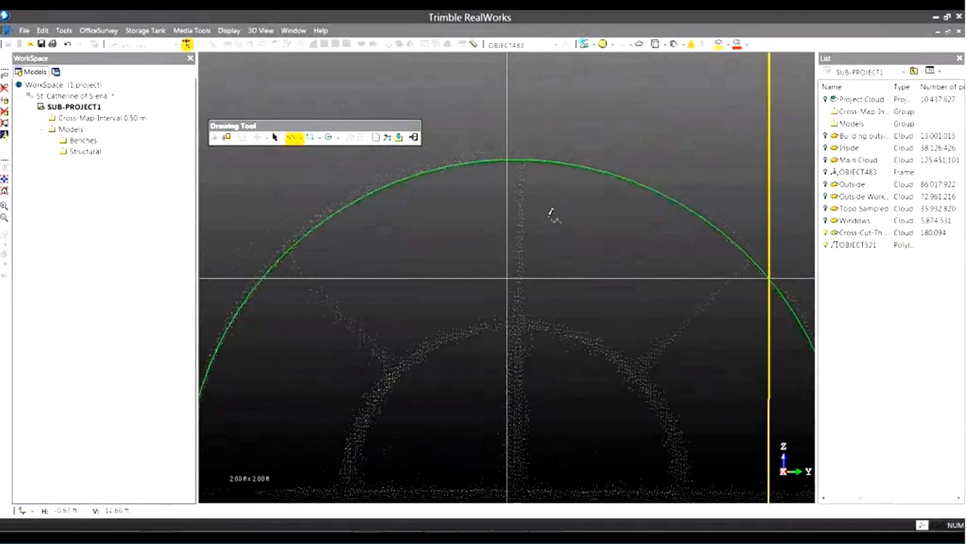
pyautogui.click(399, 137)
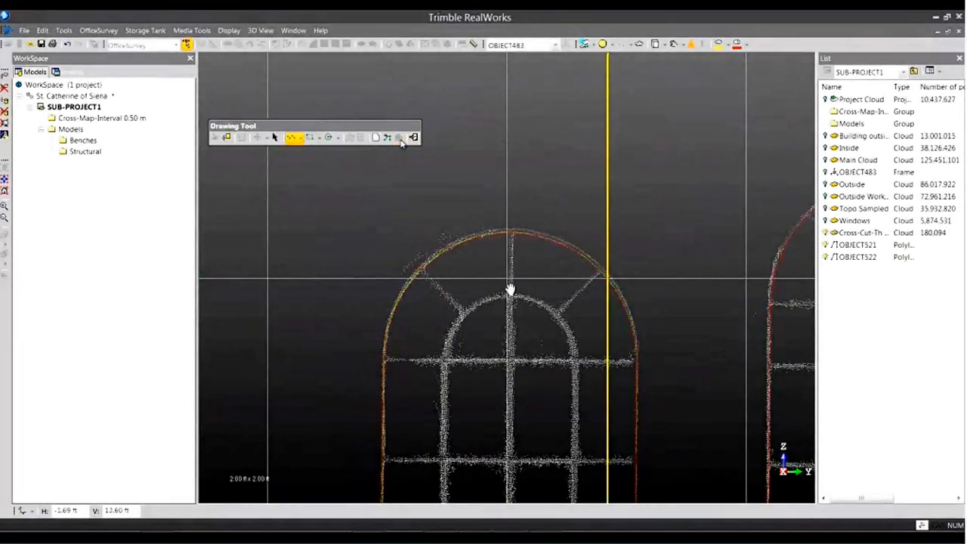
# - Select the left window's polyline for editing in the drawing tool and copy it with Copy Selection and Create
pyautogui.moveTo(509, 285); pyautogui.dragTo(501, 162, button='middle')
pyautogui.scroll(-4, 501, 162)
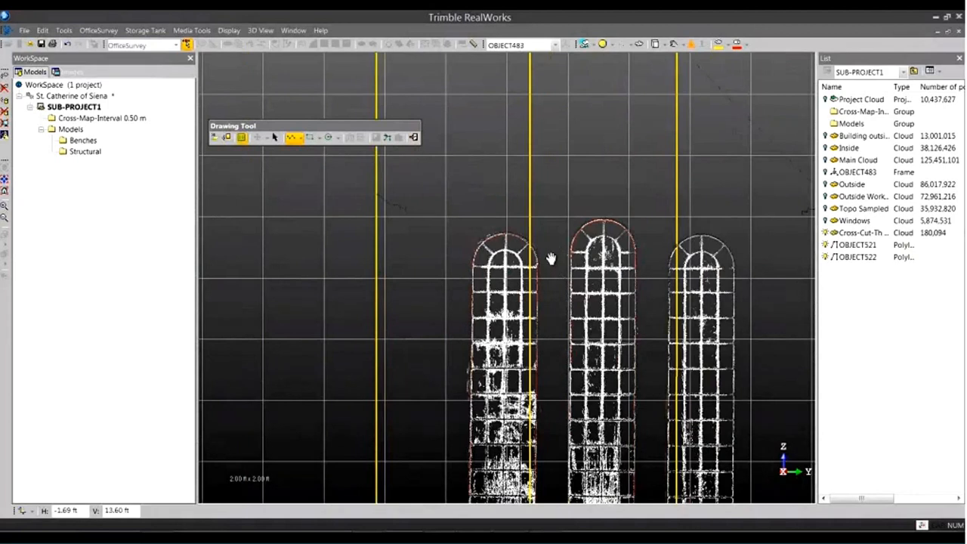
pyautogui.moveTo(554, 268); pyautogui.dragTo(504, 121, button='middle')
pyautogui.click(275, 136)
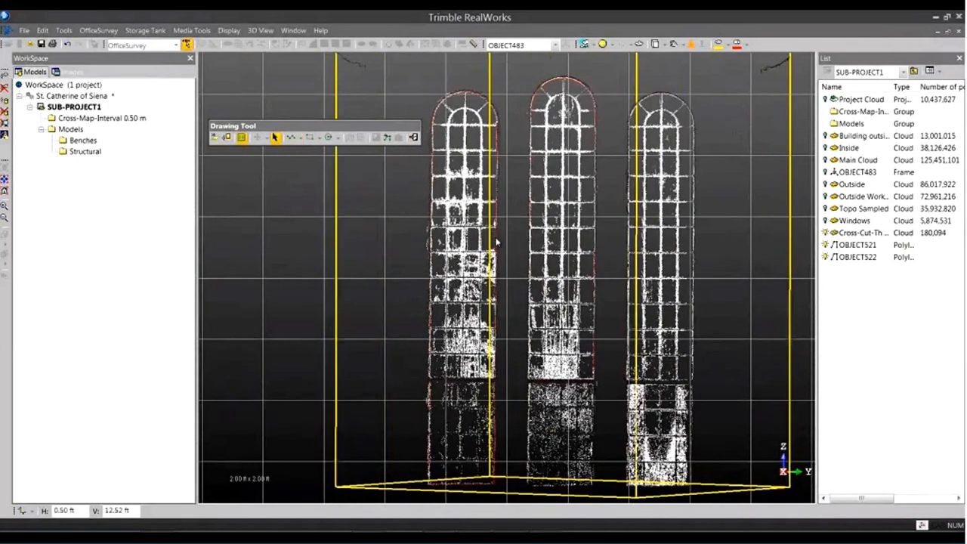
pyautogui.scroll(5, 488, 226)
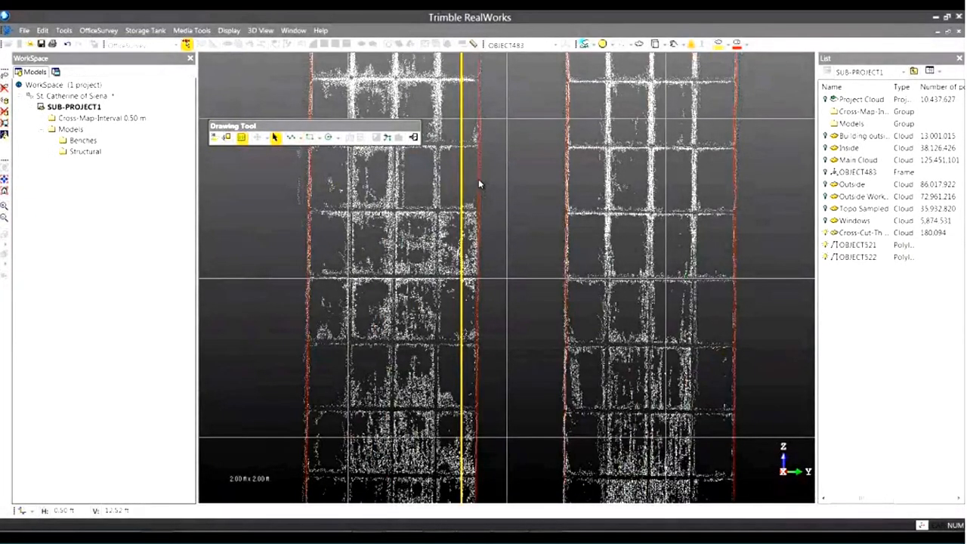
pyautogui.click(387, 137)
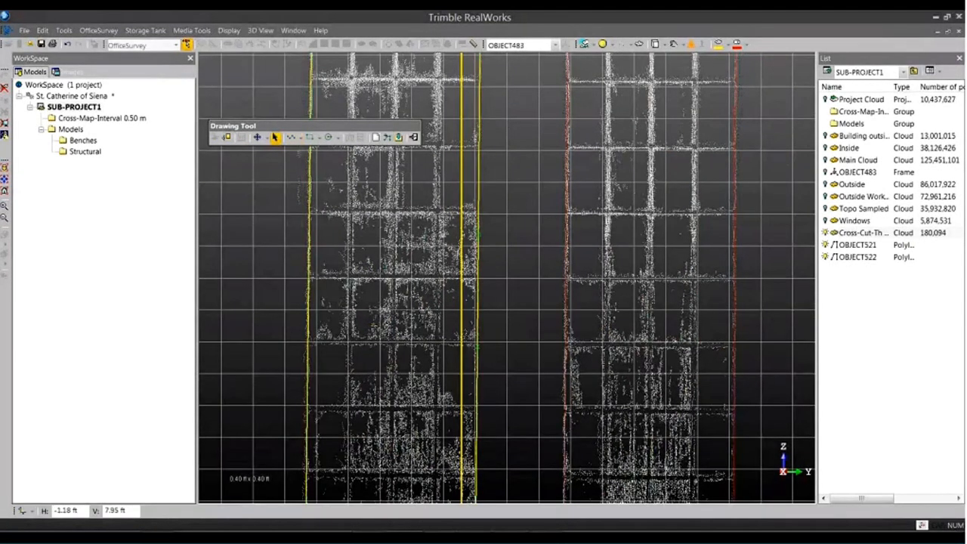
pyautogui.rightClick(480, 207)
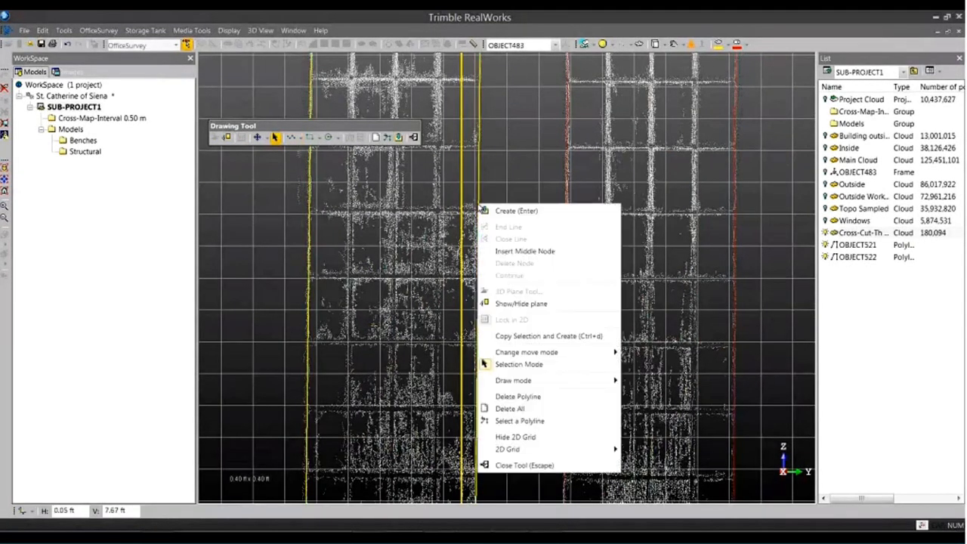
pyautogui.click(550, 337)
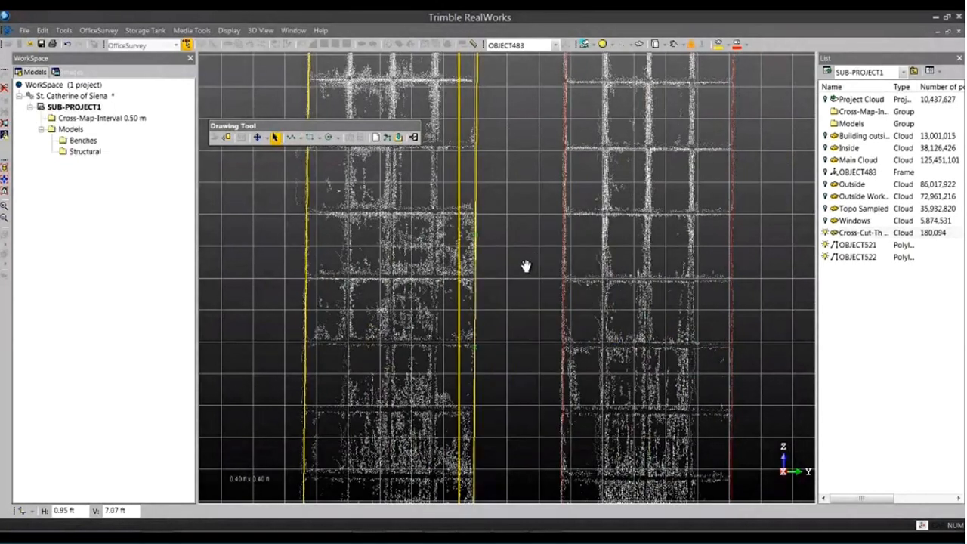
# - Move the copied outline horizontally onto the right window, create it as a polyline, and leave the drawing tool
pyautogui.scroll(-1, 535, 296)
pyautogui.moveTo(525, 157); pyautogui.dragTo(696, 160)
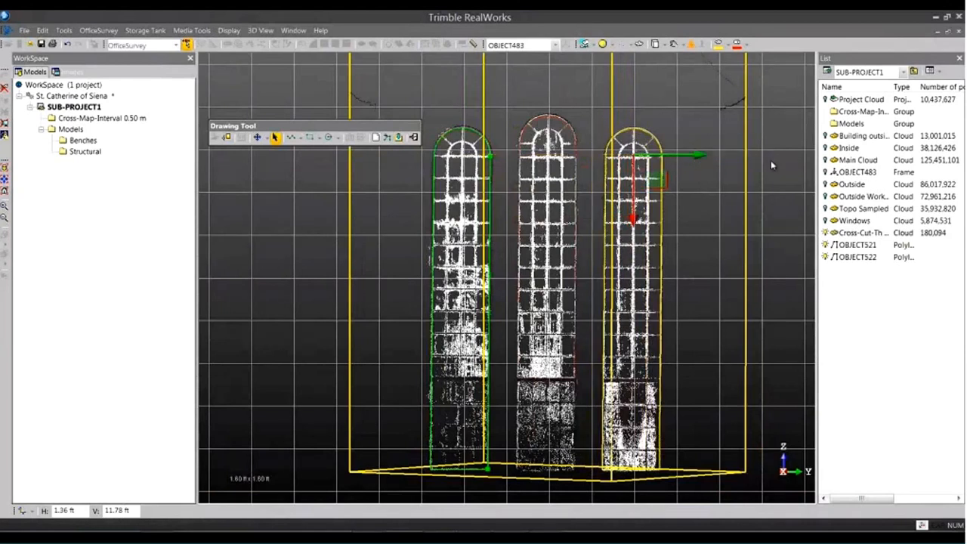
pyautogui.click(884, 342)
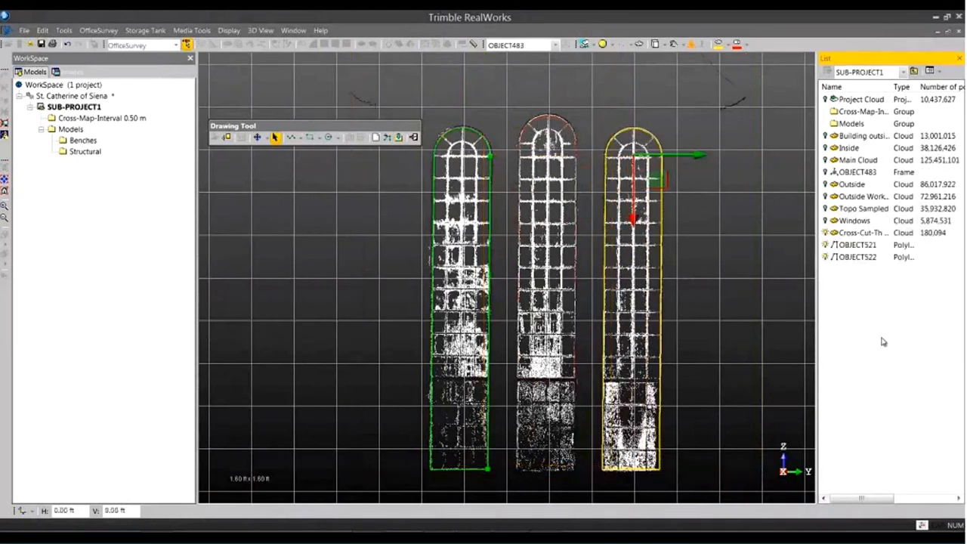
pyautogui.moveTo(774, 277); pyautogui.dragTo(756, 248, button='middle')
pyautogui.moveTo(618, 194)
pyautogui.mouseDown()
pyautogui.moveTo(618, 222)
pyautogui.moveTo(618, 195)
pyautogui.mouseUp()
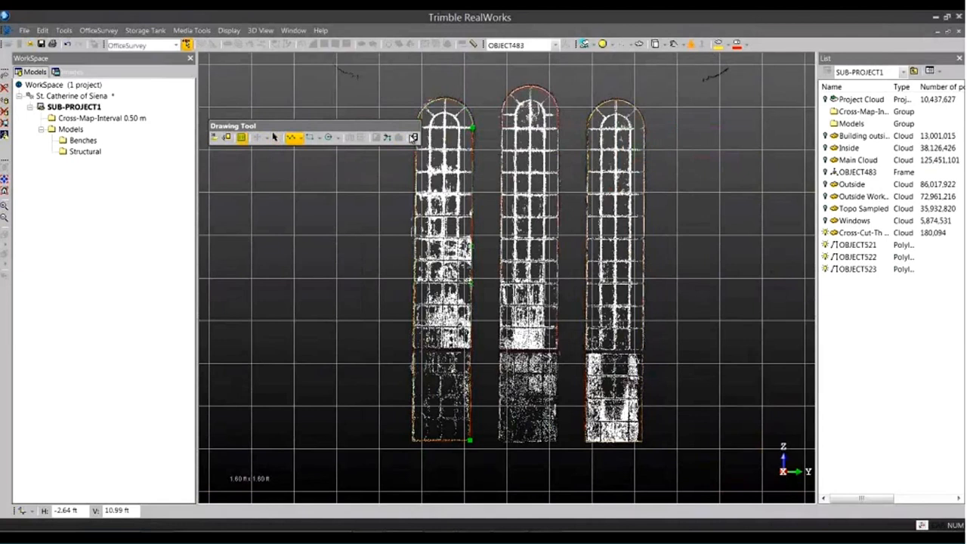
pyautogui.click(413, 138)
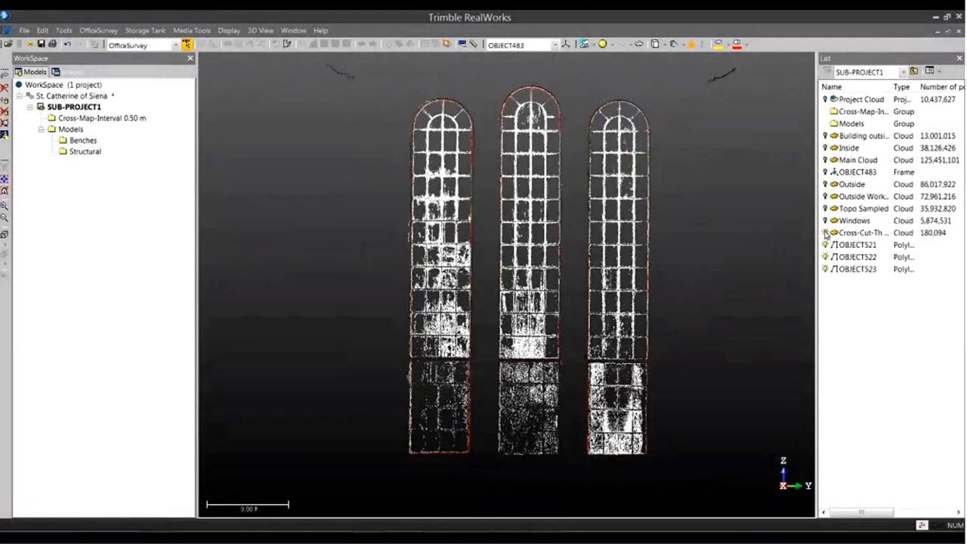
# - Hide the cross-cut cloud and select all three window outlines together
pyautogui.moveTo(375, 276); pyautogui.dragTo(527, 300)
pyautogui.scroll(-2, 527, 300)
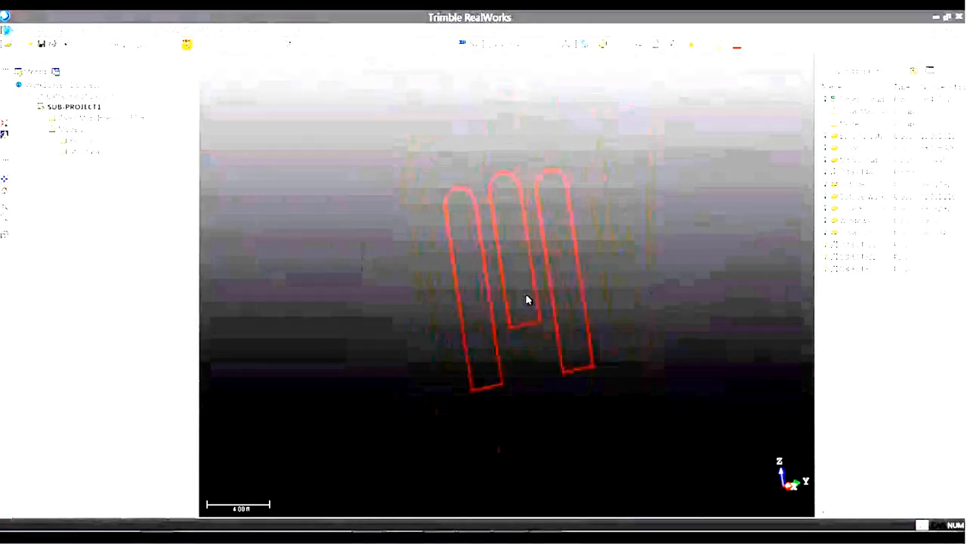
pyautogui.click(452, 253)
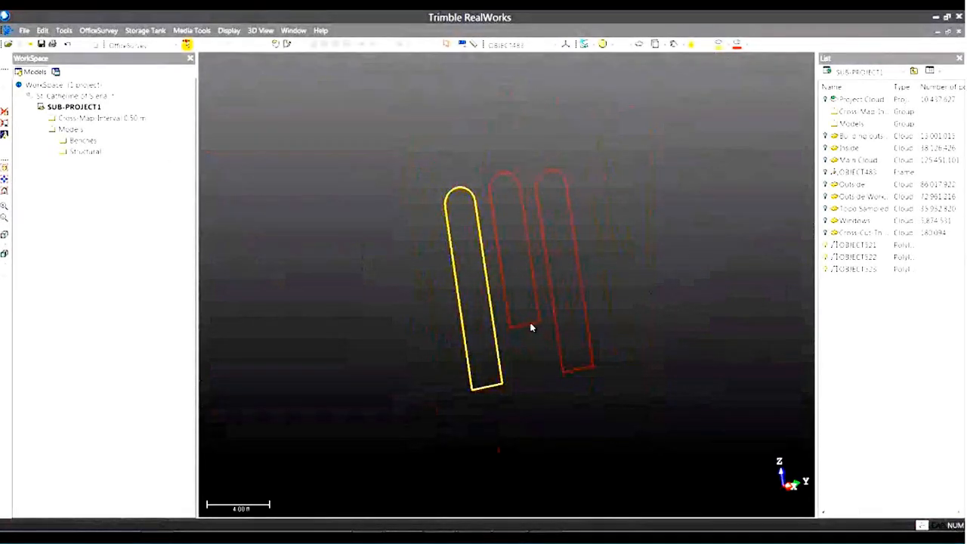
pyautogui.keyDown('ctrl'); pyautogui.click(531, 327); pyautogui.keyUp('ctrl')
pyautogui.keyDown('ctrl'); pyautogui.click(557, 319); pyautogui.keyUp('ctrl')
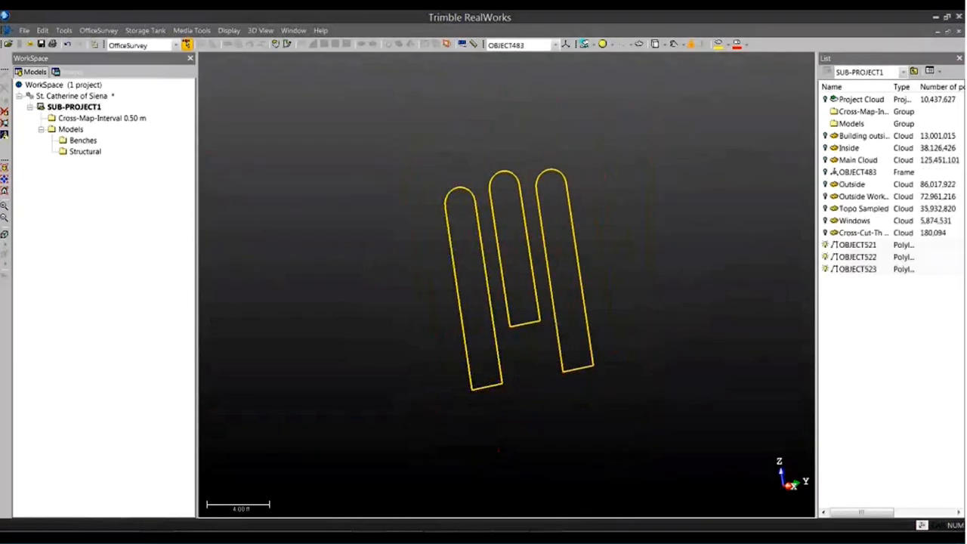
# - Export the selected outlines to the Chapel on the Rock folder as a Solids AutoCAD DXF file named Windows Line Work
pyautogui.click(24, 30)
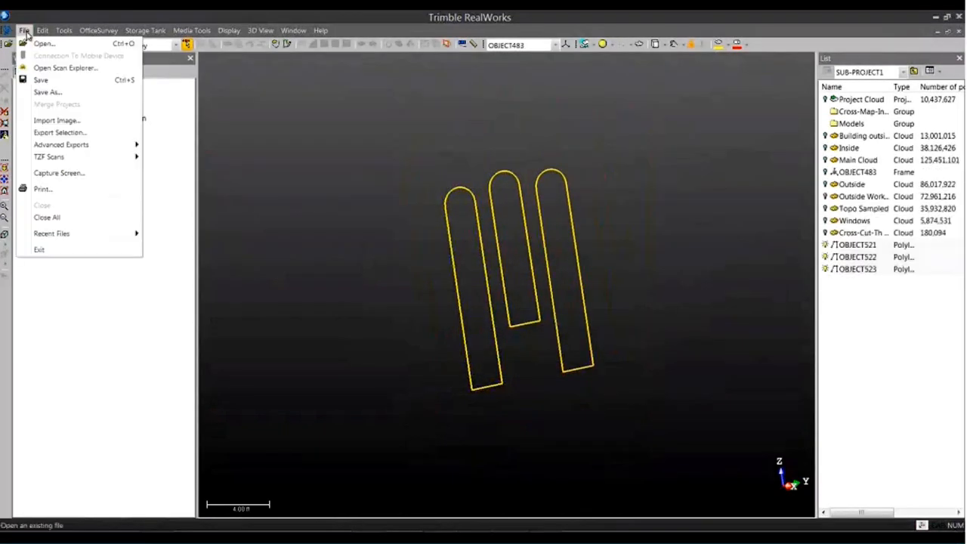
pyautogui.click(59, 132)
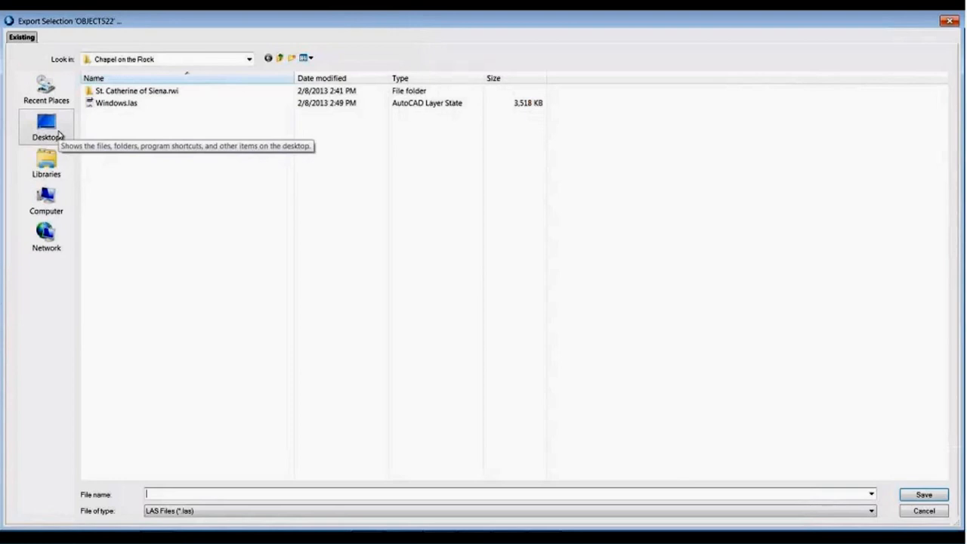
pyautogui.click(188, 514)
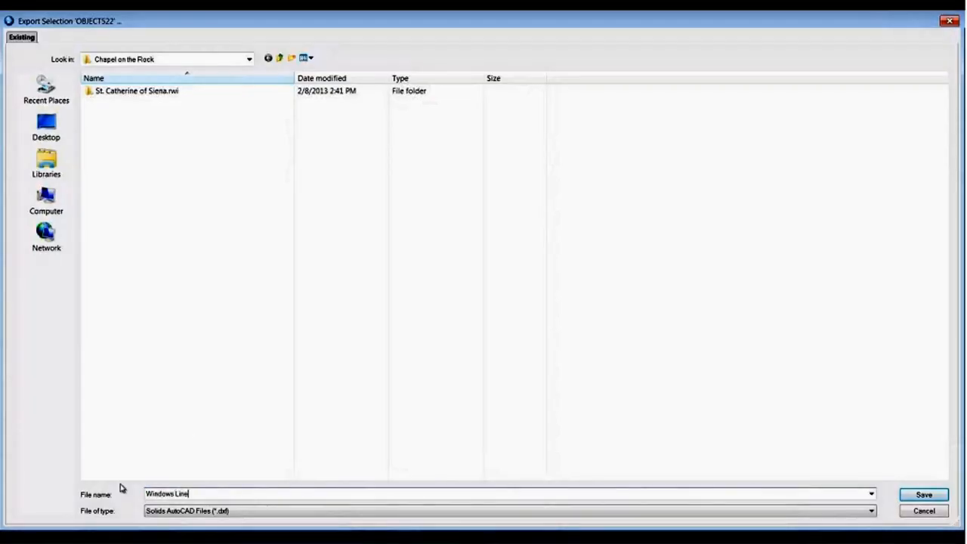
pyautogui.write('rk')
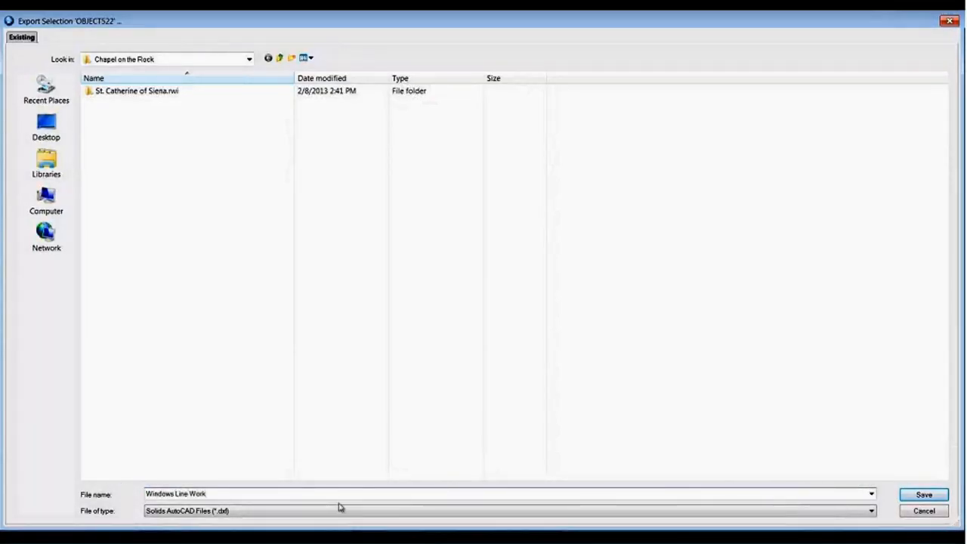
pyautogui.click(910, 496)
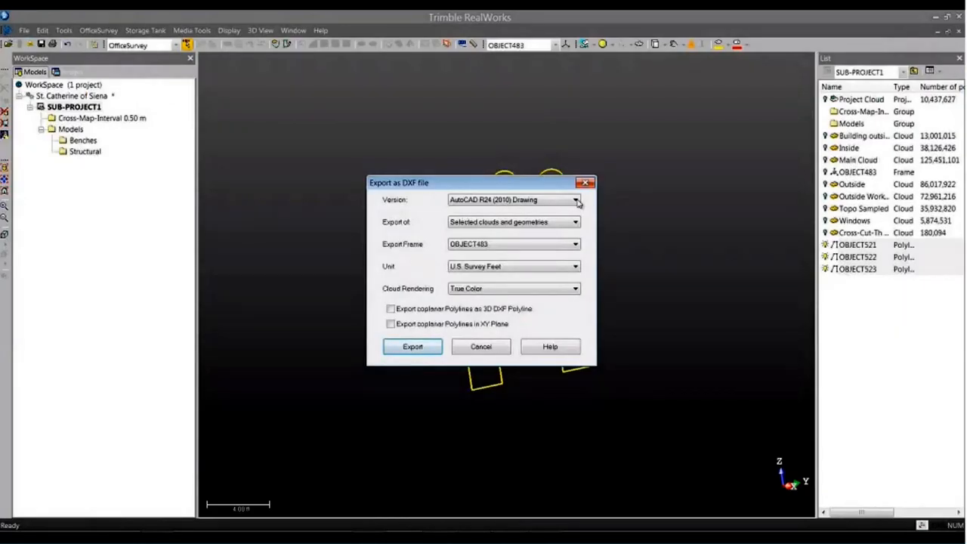
# - Keep the AutoCAD R24 (2010) Drawing version, limit the DXF export to Selected geometries, and run the export
pyautogui.click(575, 200)
pyautogui.click(577, 201)
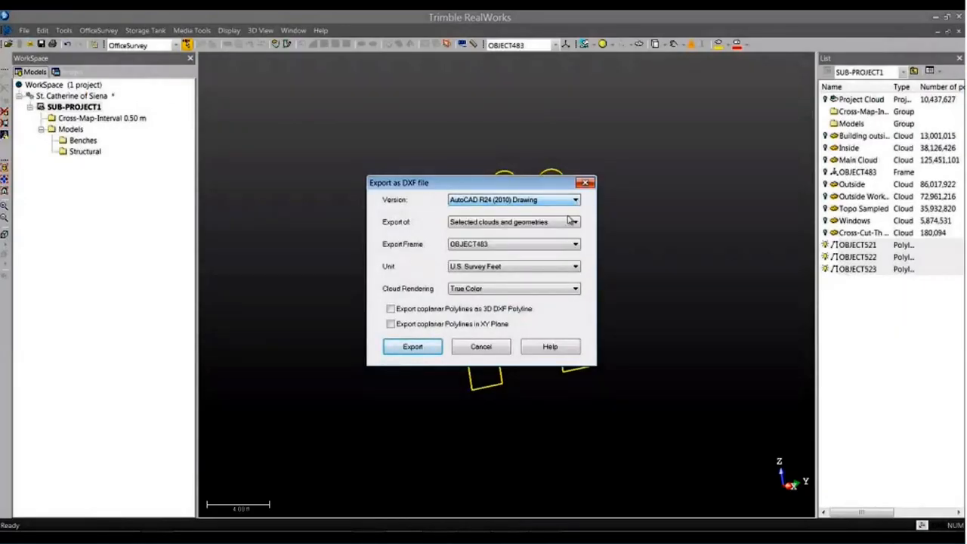
pyautogui.click(576, 223)
pyautogui.click(500, 240)
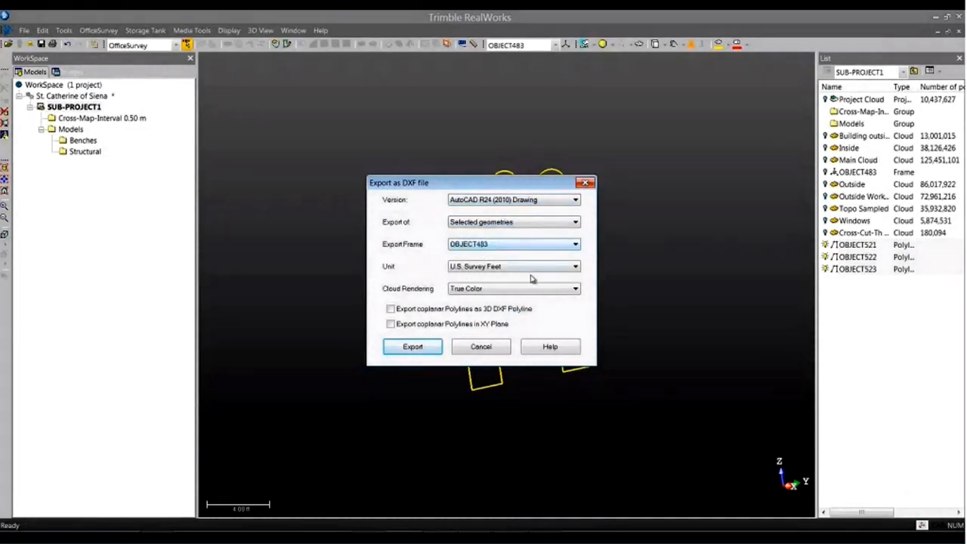
pyautogui.click(411, 350)
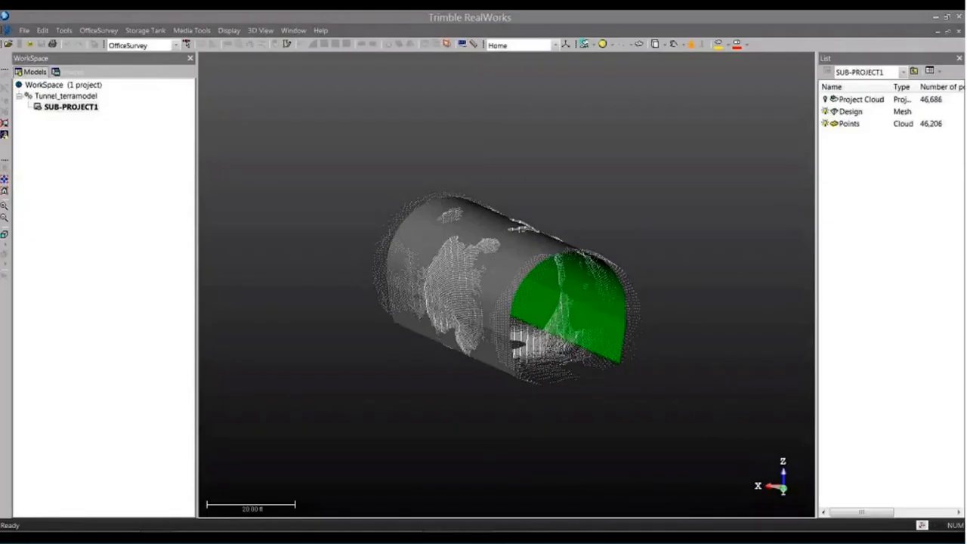
# - Select the Design mesh together with the Points cloud and start the Twin Surface Inspection Tool on them
pyautogui.moveTo(611, 306); pyautogui.dragTo(594, 280)
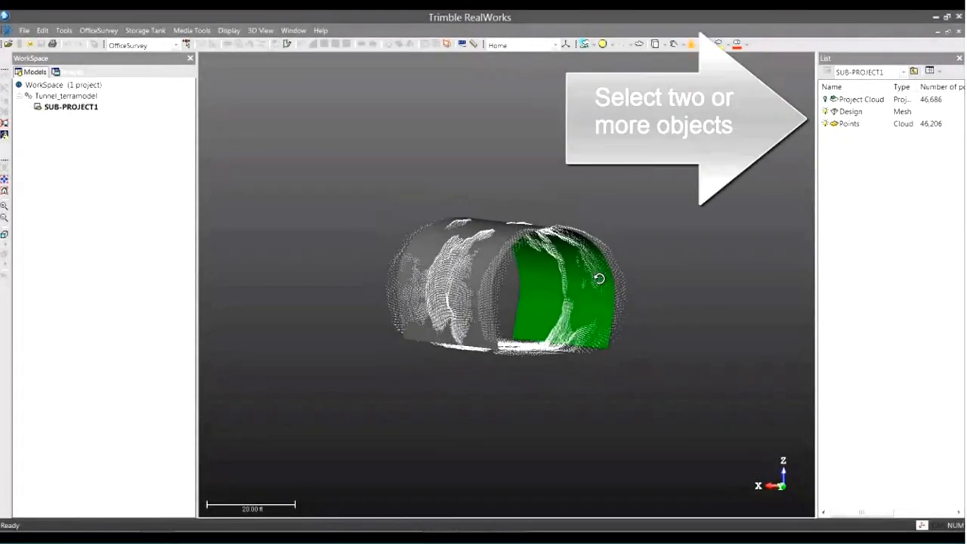
pyautogui.click(852, 112)
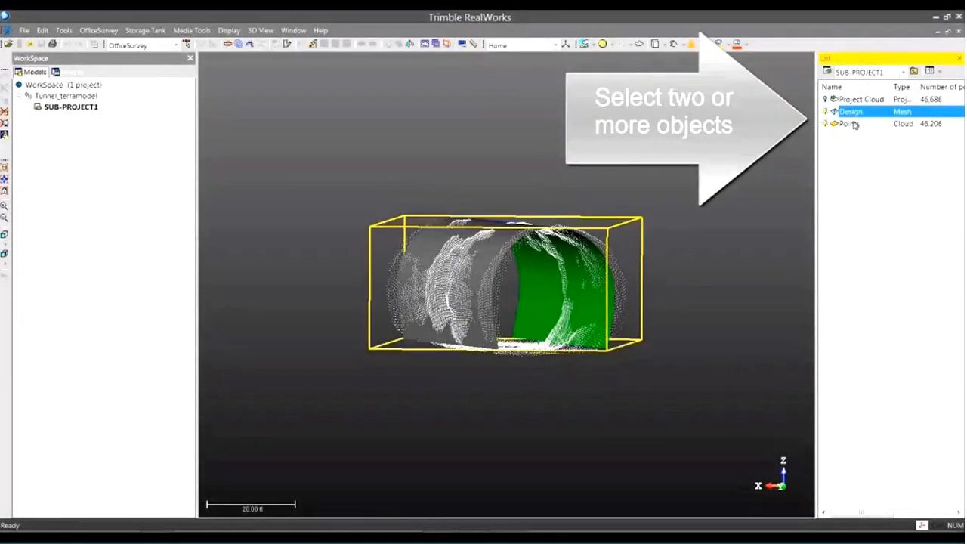
pyautogui.keyDown('ctrl'); pyautogui.click(851, 124); pyautogui.keyUp('ctrl')
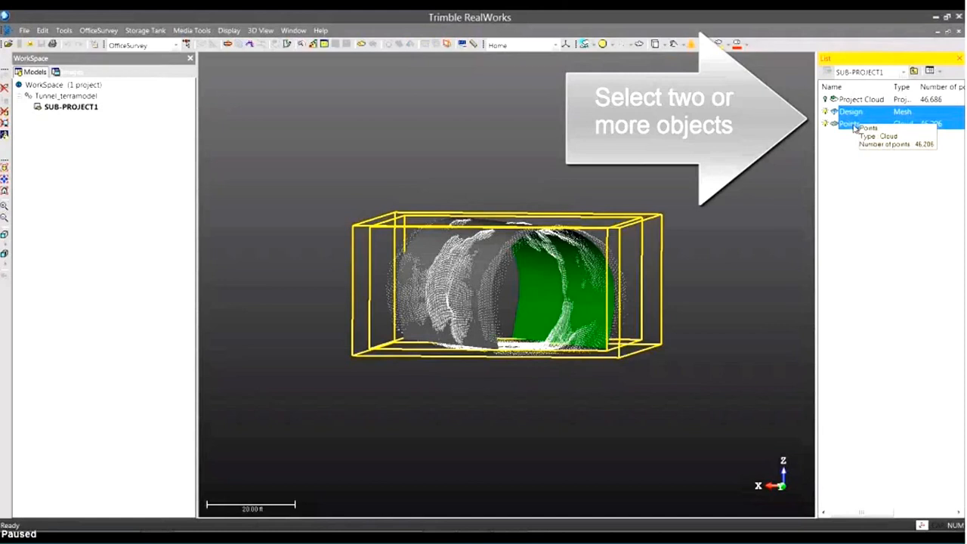
pyautogui.moveTo(607, 265); pyautogui.dragTo(563, 270)
pyautogui.click(99, 31)
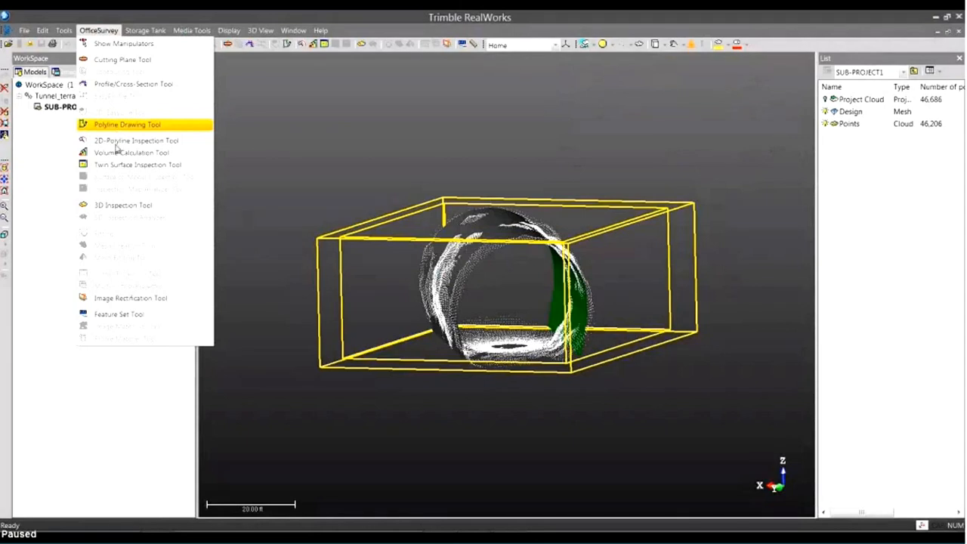
pyautogui.click(118, 165)
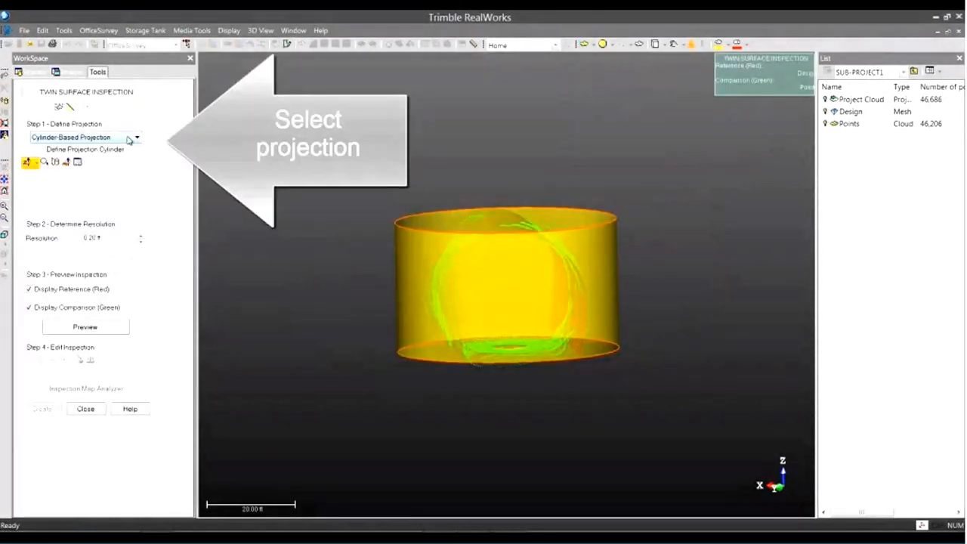
# - Choose Cylinder-Based Projection and define the projection cylinder by picking points around the tunnel profile, from the crown to just below the floor
pyautogui.click(126, 136)
pyautogui.click(108, 148)
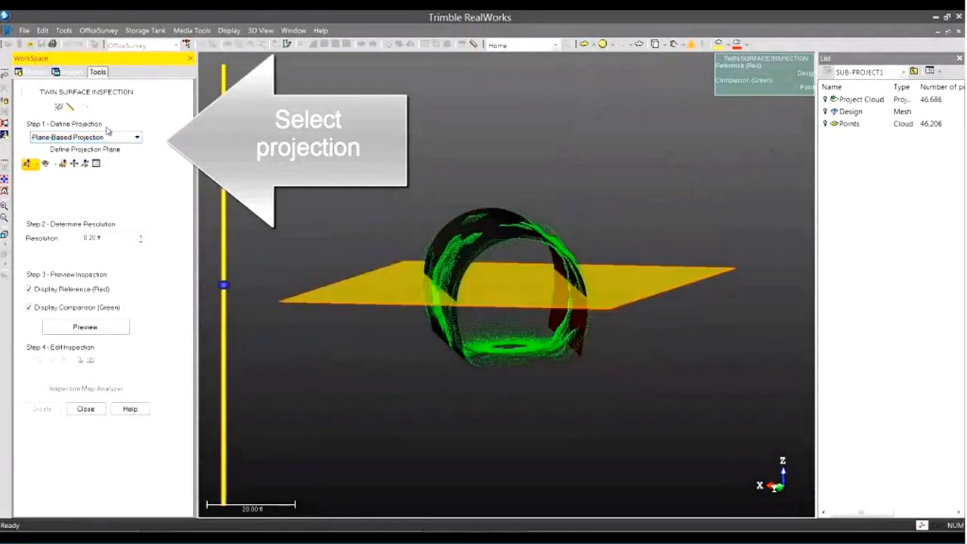
pyautogui.click(137, 138)
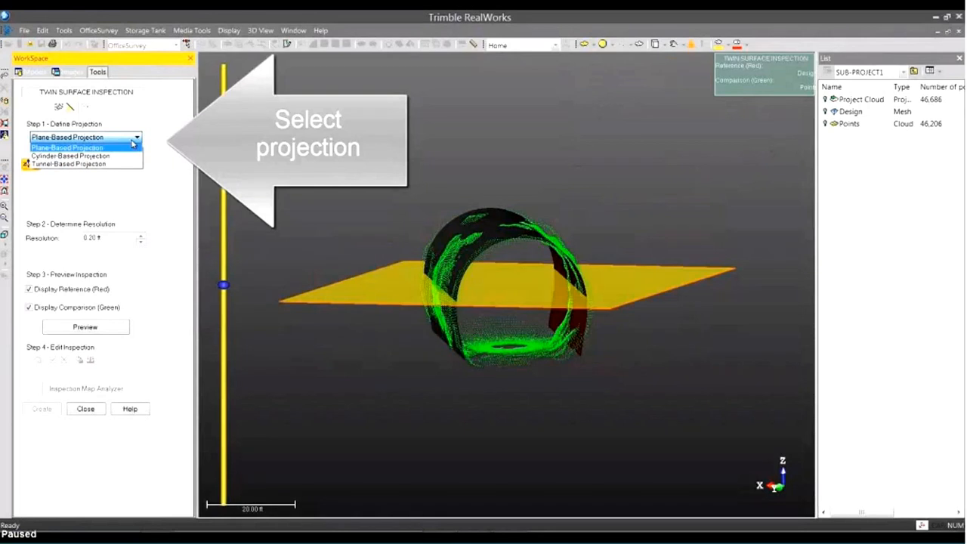
pyautogui.click(70, 156)
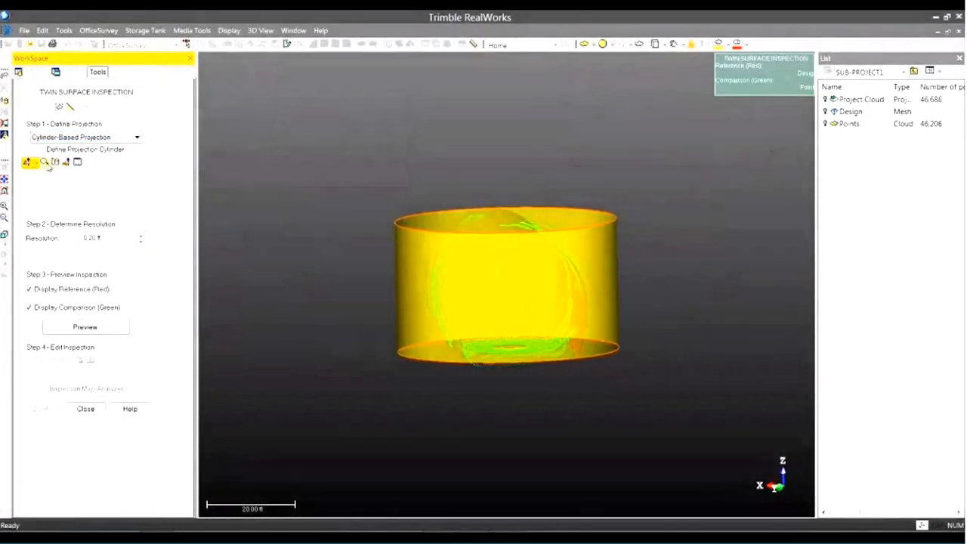
pyautogui.click(51, 164)
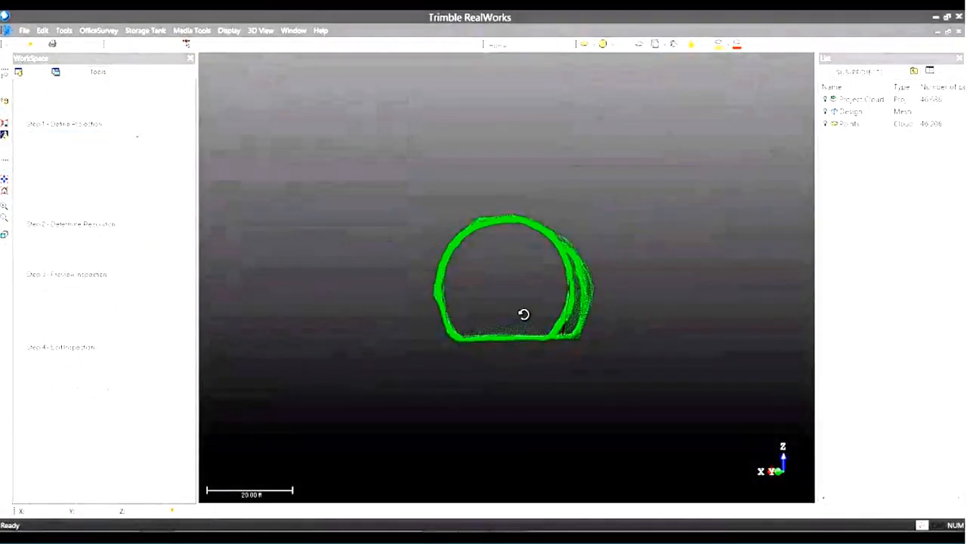
pyautogui.click(507, 219)
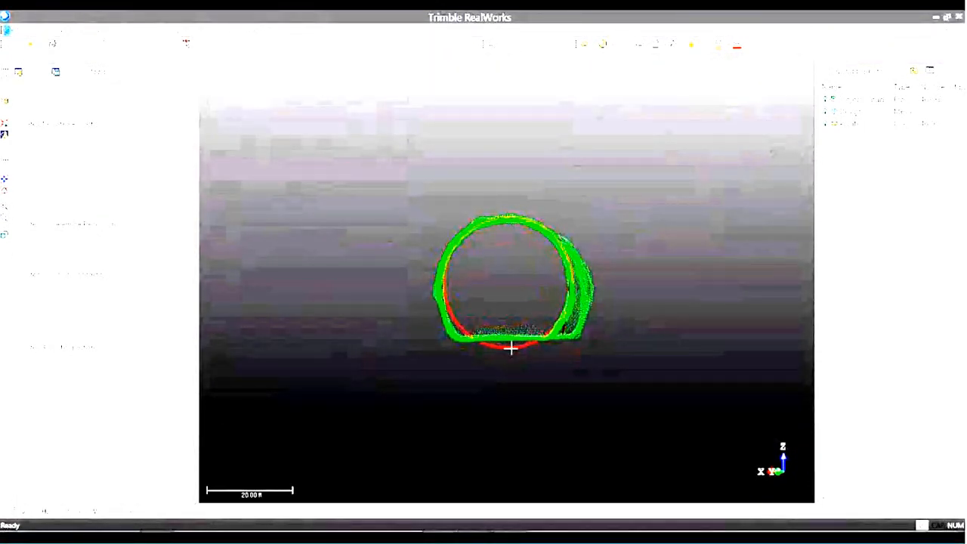
pyautogui.click(510, 347)
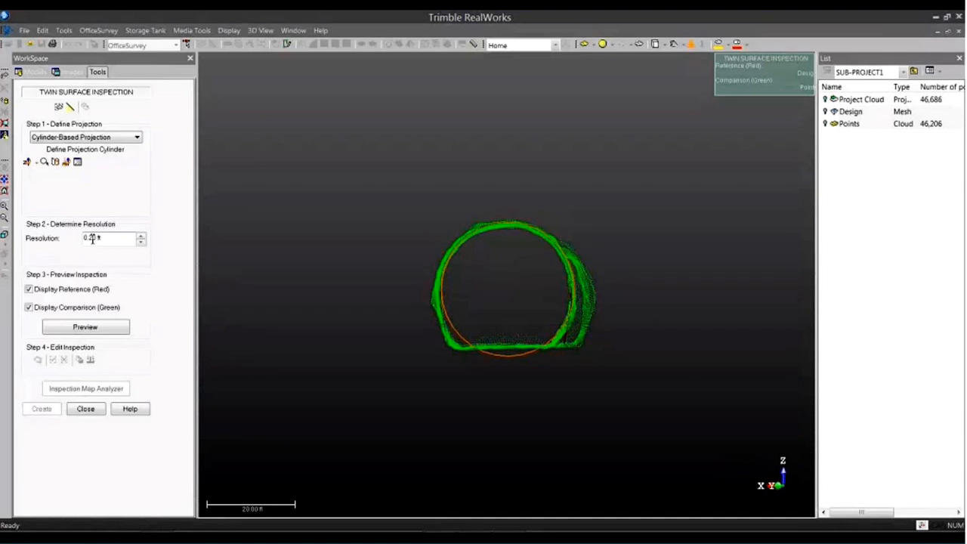
# - Preview the inspection map and set its color bar to regular intervals of 0.1 ft
pyautogui.click(94, 327)
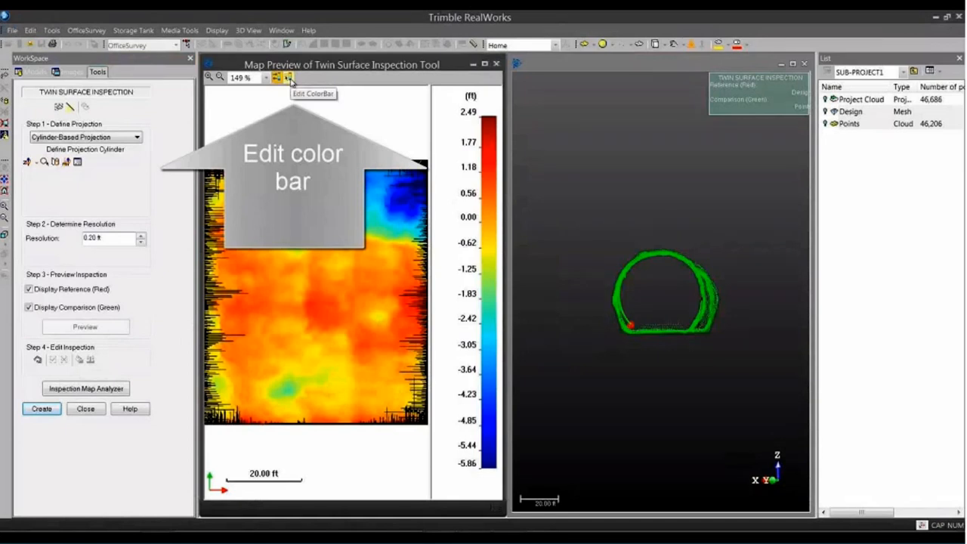
pyautogui.click(290, 78)
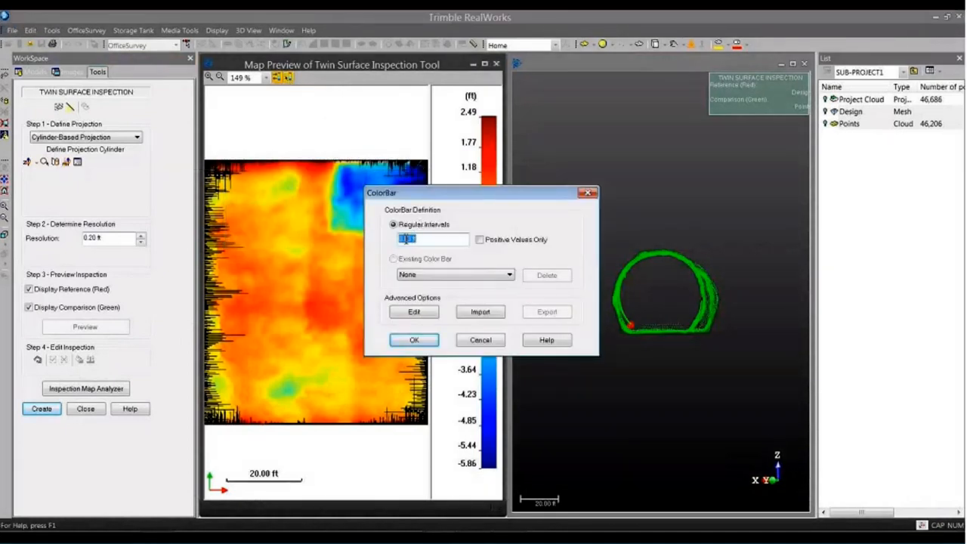
pyautogui.moveTo(405, 240); pyautogui.dragTo(413, 240)
pyautogui.write('1')
pyautogui.click(414, 340)
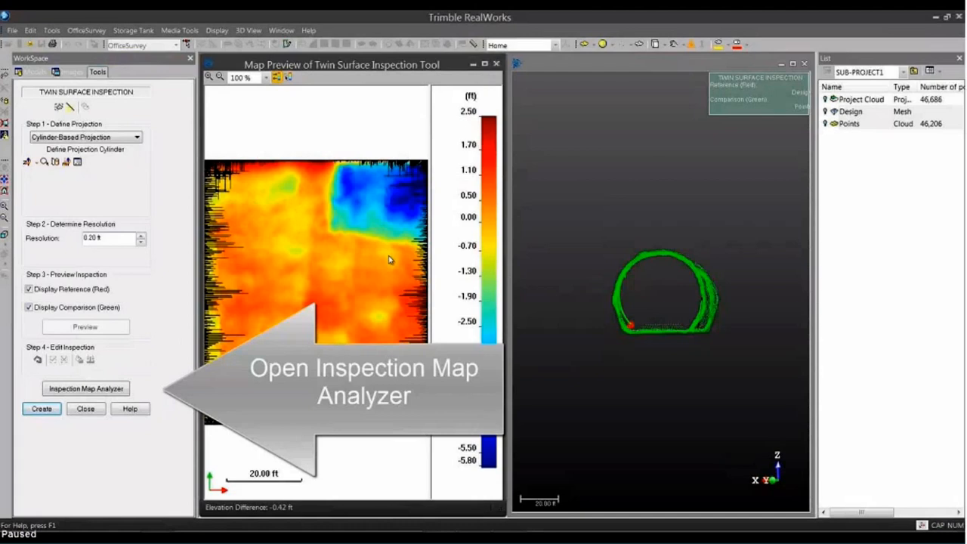
# - Open the Inspection Map Analyzer for the previewed map and switch it to Sections & Shifts
pyautogui.click(60, 389)
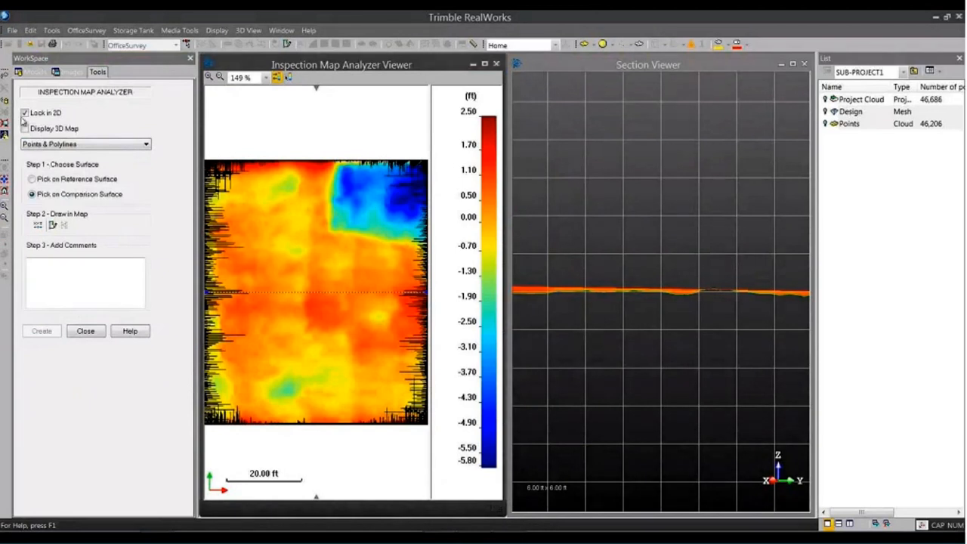
pyautogui.click(64, 148)
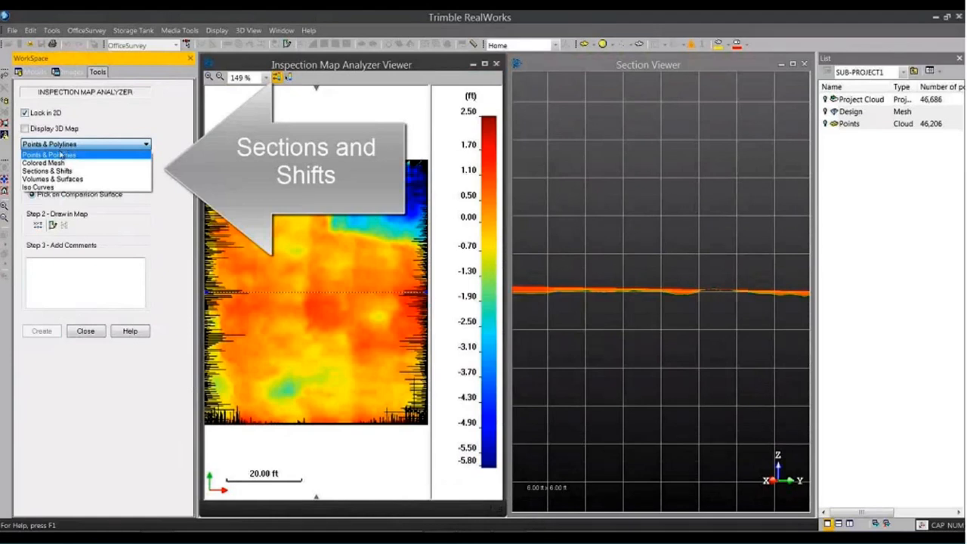
pyautogui.click(61, 171)
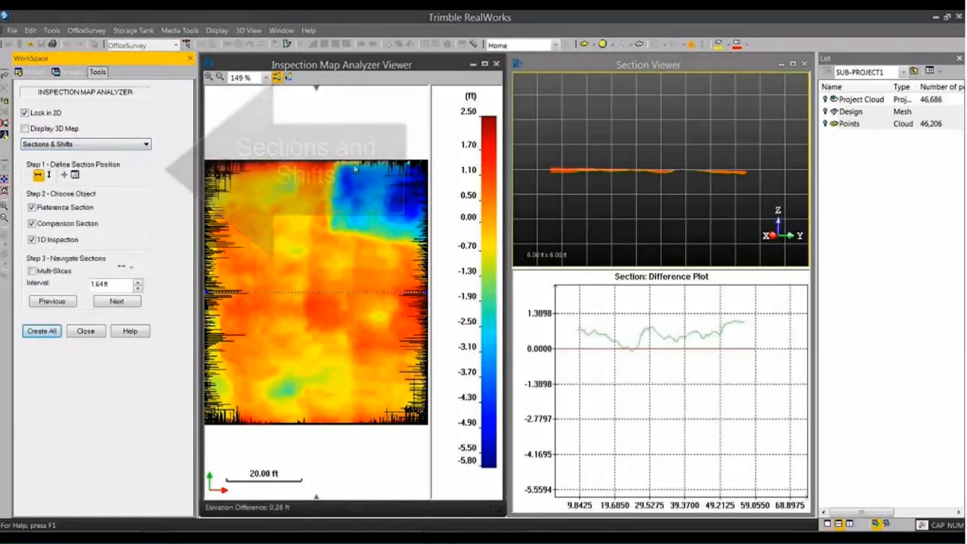
# - Move the vertical section across the map through the blue zone and back to the green spots, examining the section and difference plot at each position
pyautogui.click(316, 90)
pyautogui.moveTo(313, 95)
pyautogui.mouseDown()
pyautogui.moveTo(278, 90)
pyautogui.moveTo(304, 90)
pyautogui.mouseUp()
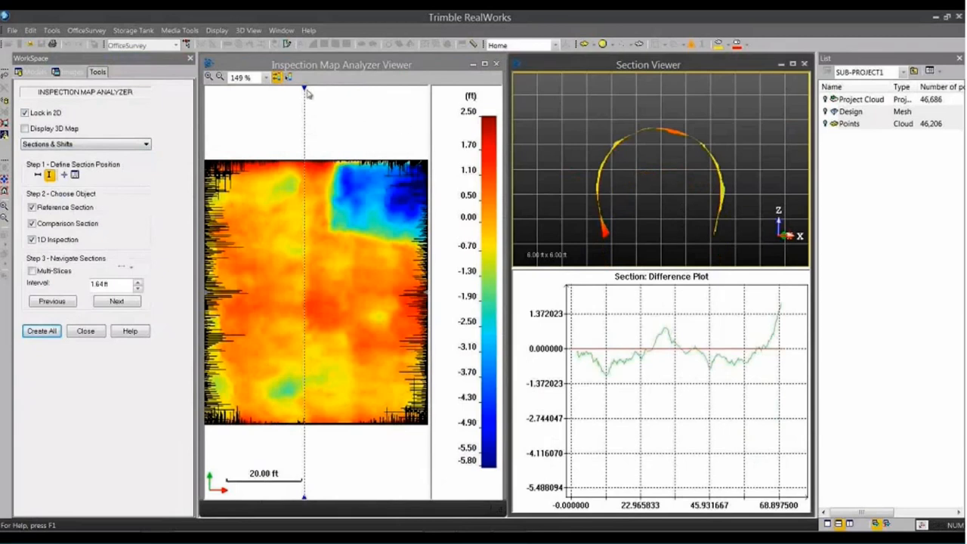
pyautogui.moveTo(305, 87); pyautogui.dragTo(399, 89)
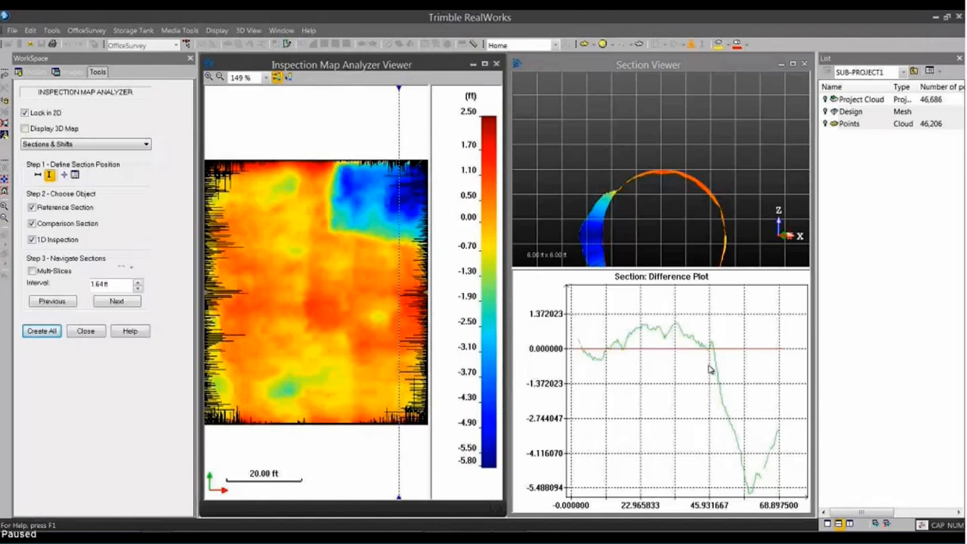
pyautogui.moveTo(711, 370)
pyautogui.mouseDown(button='middle')
pyautogui.moveTo(690, 369)
pyautogui.moveTo(717, 365)
pyautogui.mouseUp(button='middle')
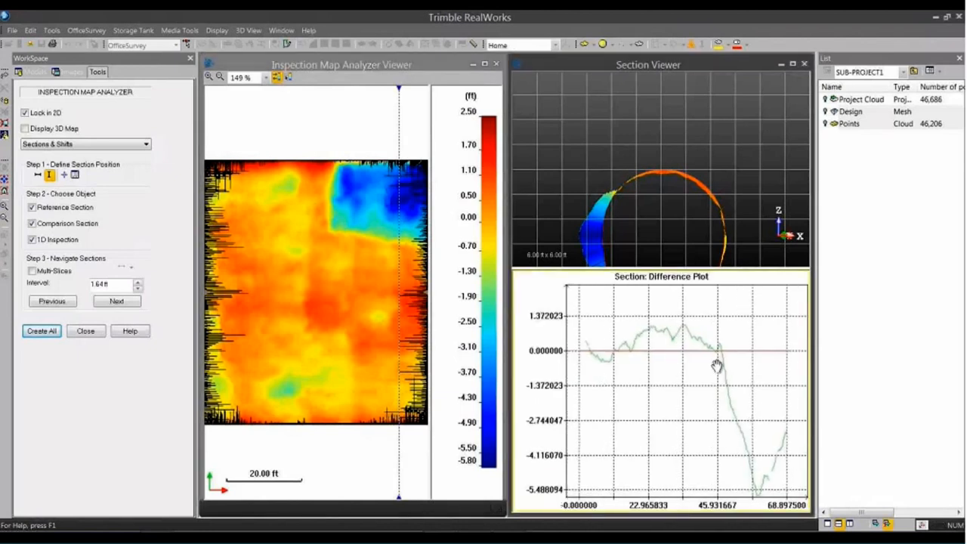
pyautogui.scroll(3, 714, 369)
pyautogui.scroll(-3, 714, 369)
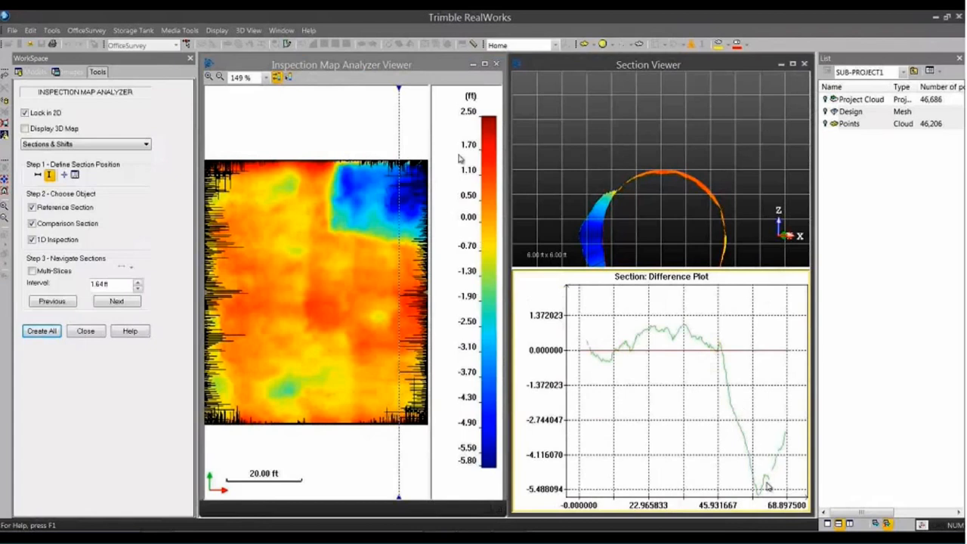
pyautogui.moveTo(399, 88); pyautogui.dragTo(318, 88)
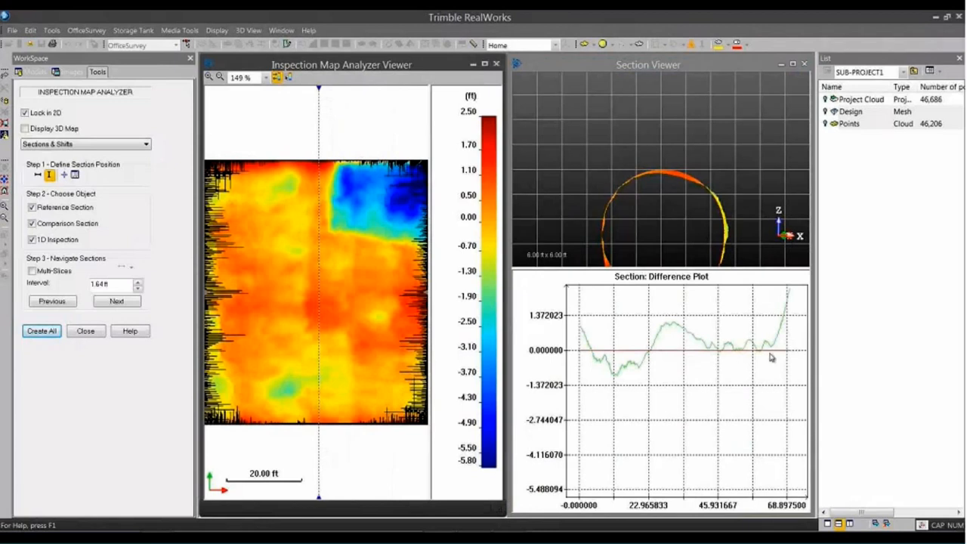
pyautogui.moveTo(318, 89); pyautogui.dragTo(285, 88)
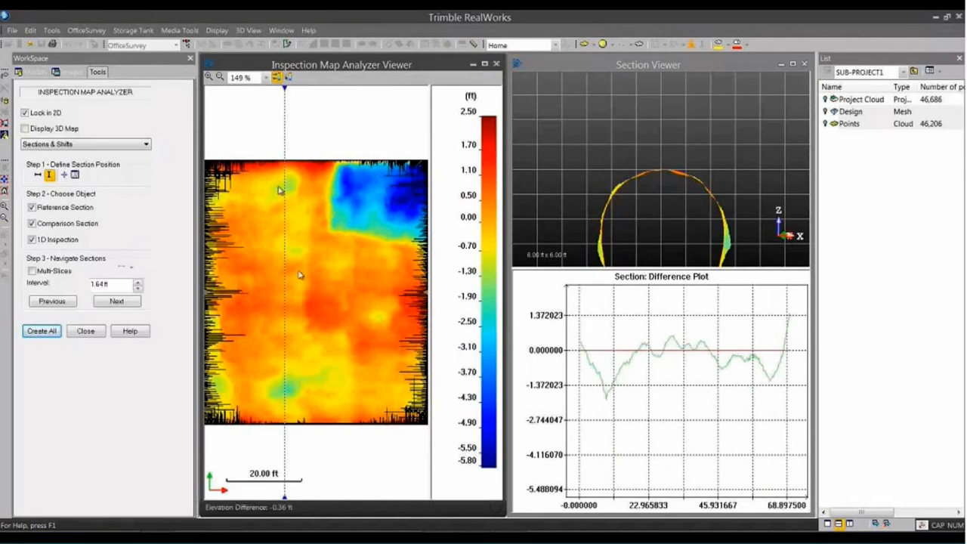
# - Display the Points cloud, turn off Lock in 2D, and examine the section against the scanned tunnel in 3D
pyautogui.moveTo(634, 201); pyautogui.dragTo(687, 196)
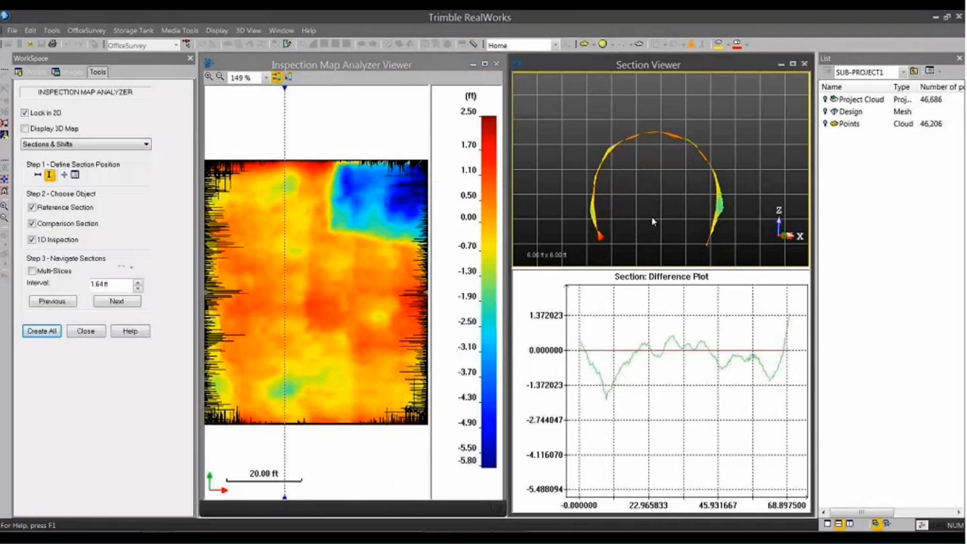
pyautogui.click(825, 124)
pyautogui.moveTo(676, 180); pyautogui.dragTo(658, 198)
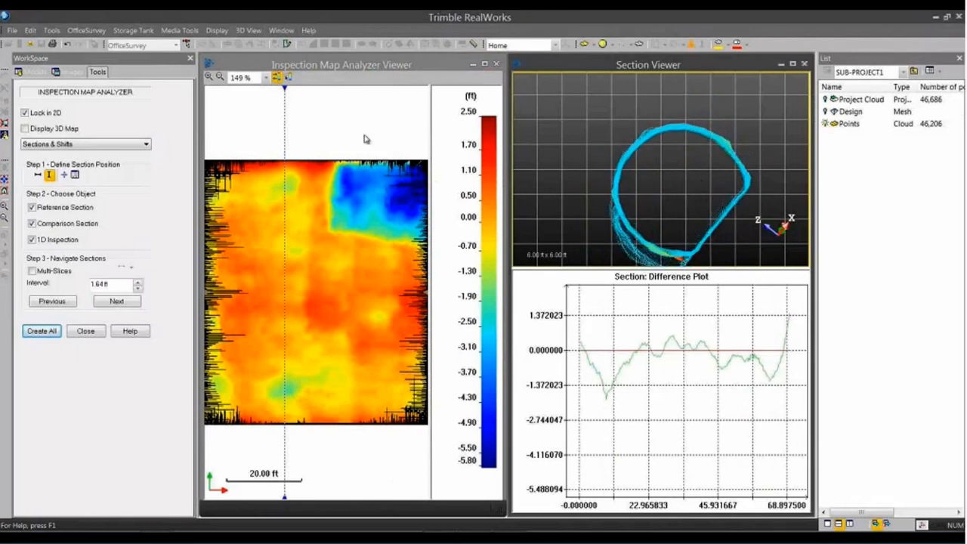
pyautogui.click(25, 112)
pyautogui.moveTo(642, 160); pyautogui.dragTo(820, 151)
pyautogui.moveTo(639, 209); pyautogui.dragTo(668, 185)
pyautogui.moveTo(730, 185); pyautogui.dragTo(707, 179)
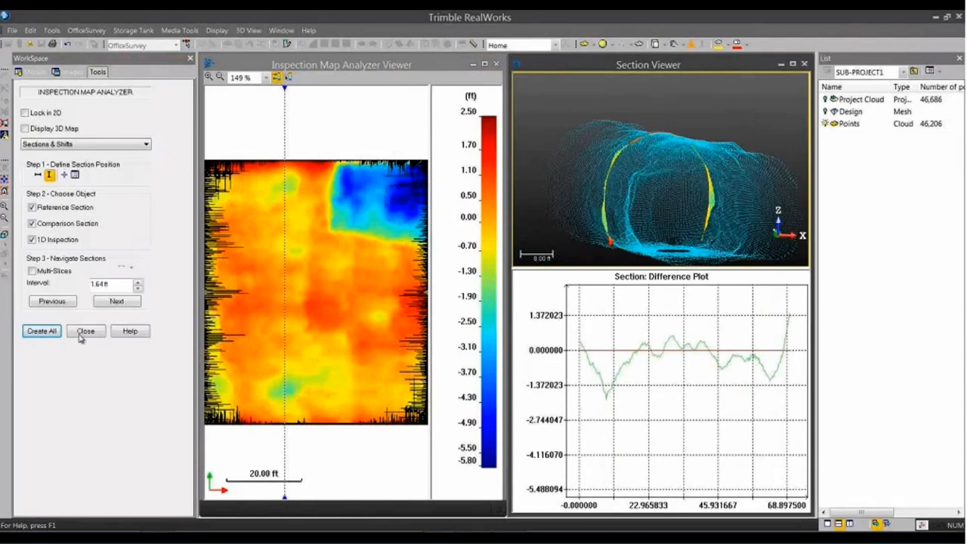
# - Switch the analyzer to Colored Mesh, preview the mesh on the Reference Surface, and hide the Points cloud to inspect it
pyautogui.click(149, 145)
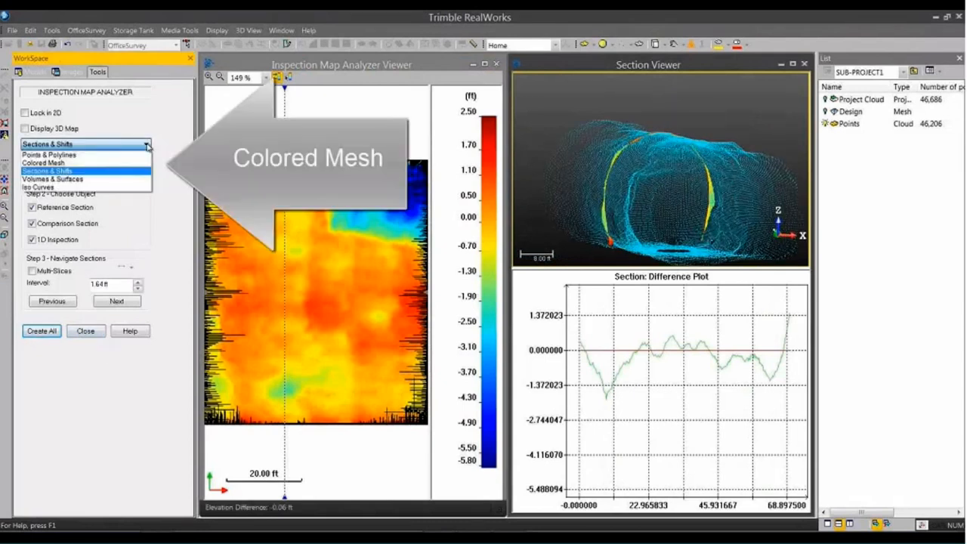
pyautogui.click(70, 163)
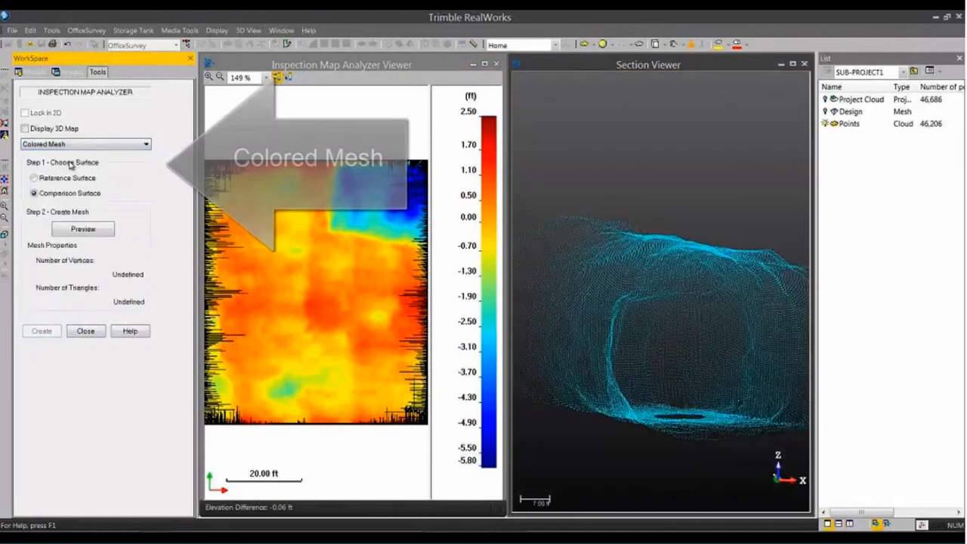
pyautogui.click(34, 178)
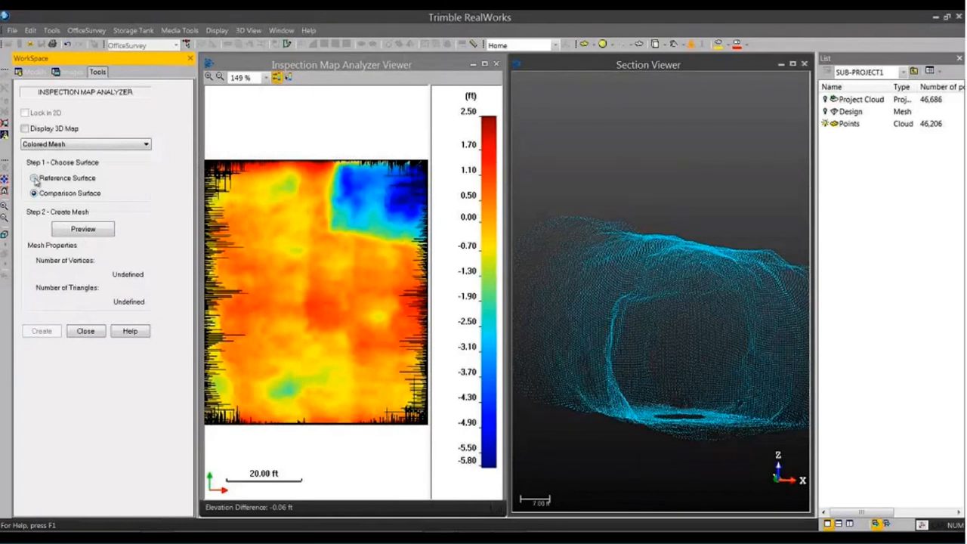
pyautogui.click(94, 231)
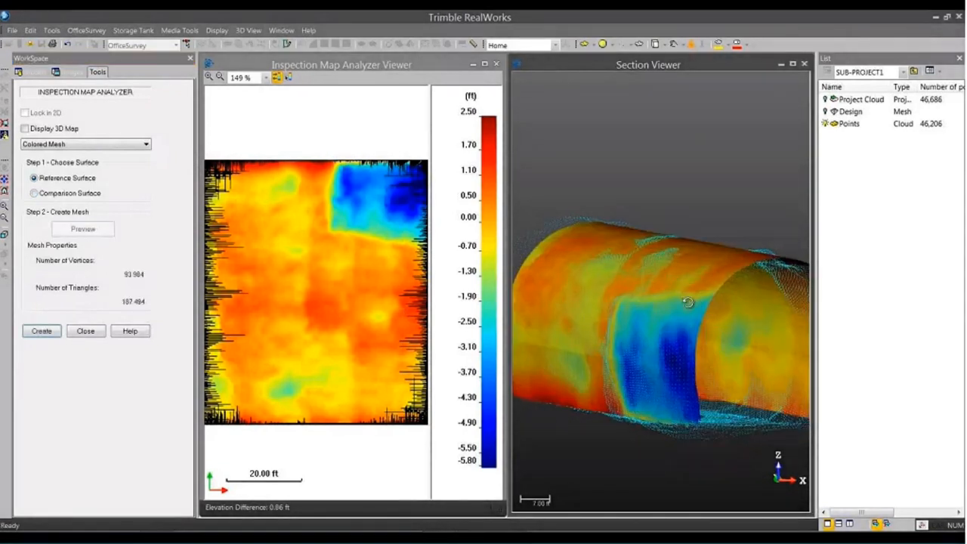
pyautogui.moveTo(717, 310); pyautogui.dragTo(646, 297)
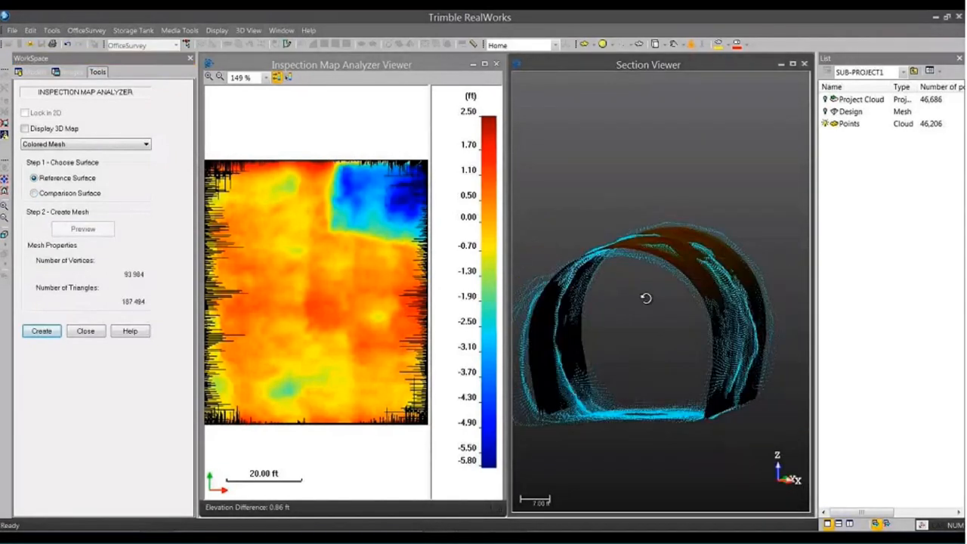
pyautogui.click(826, 123)
pyautogui.moveTo(670, 254); pyautogui.dragTo(635, 259)
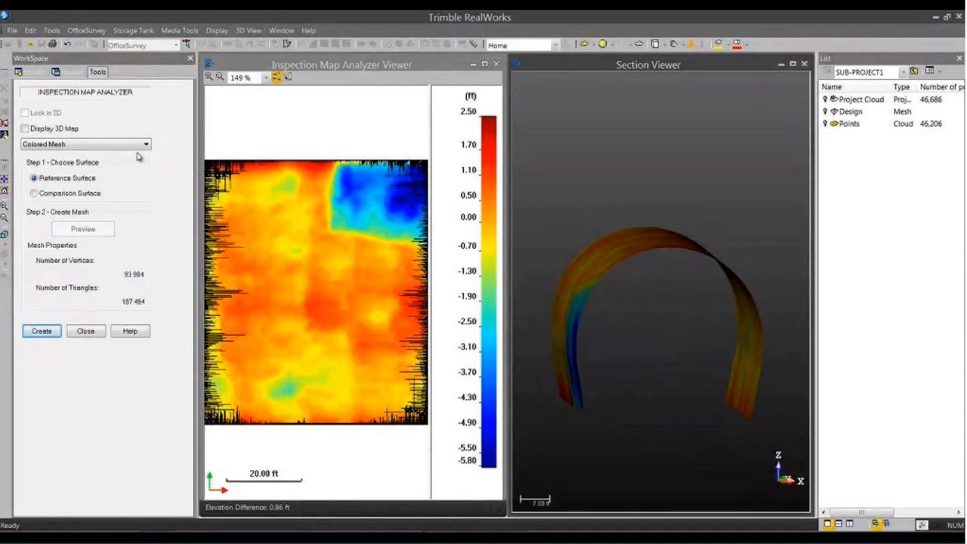
# - Preview the colored mesh on the Comparison Surface and inspect it in 3D
pyautogui.click(34, 194)
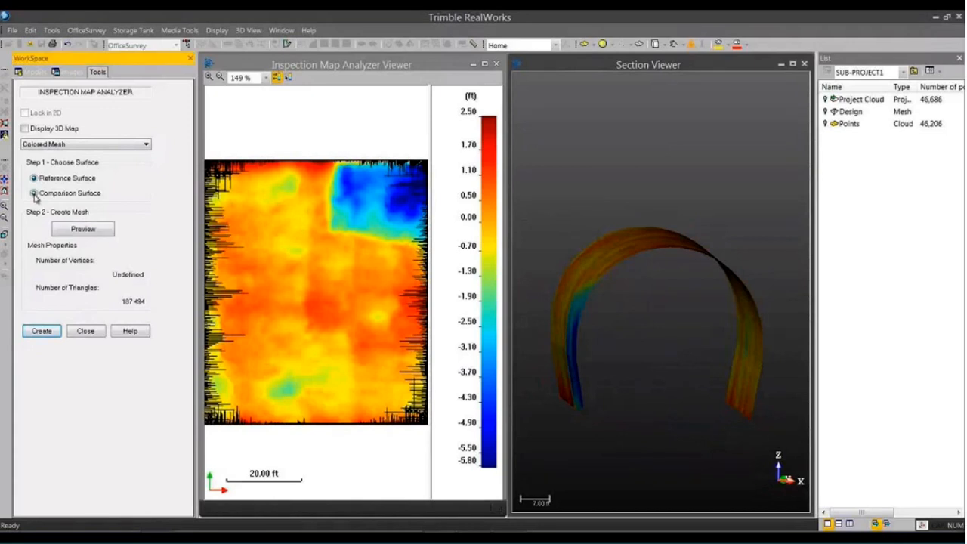
pyautogui.click(82, 229)
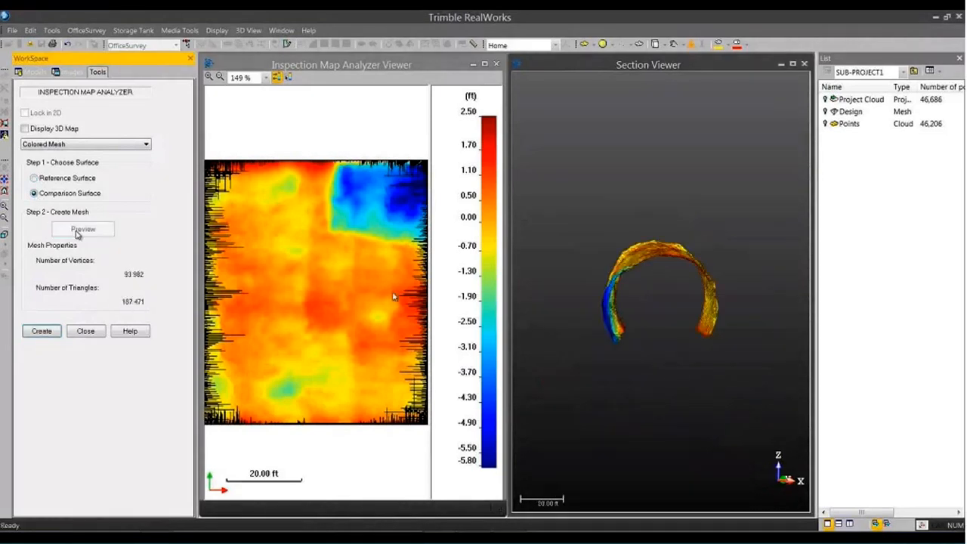
pyautogui.moveTo(663, 280); pyautogui.dragTo(560, 274)
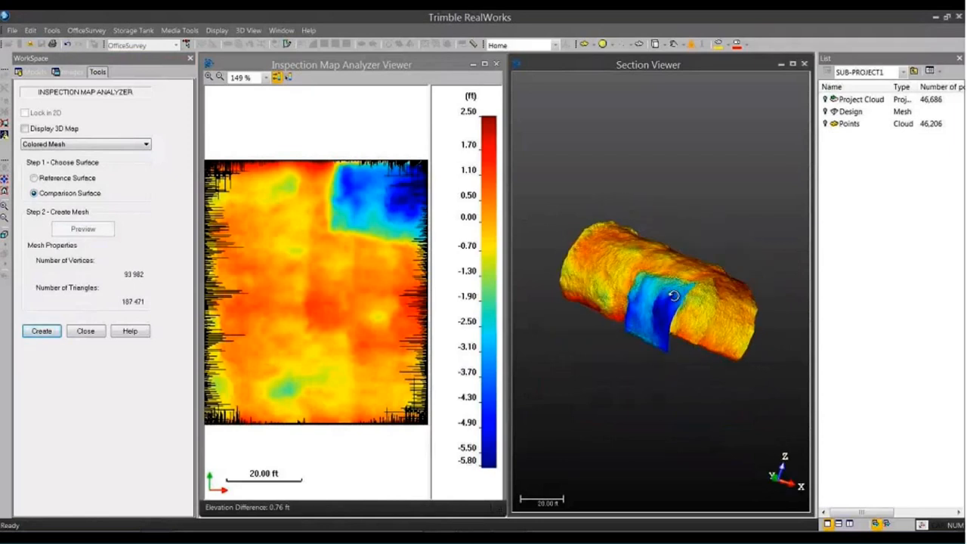
# - Create the colored mesh from the Comparison Surface and switch the analyzer to Points & Polylines
pyautogui.click(50, 336)
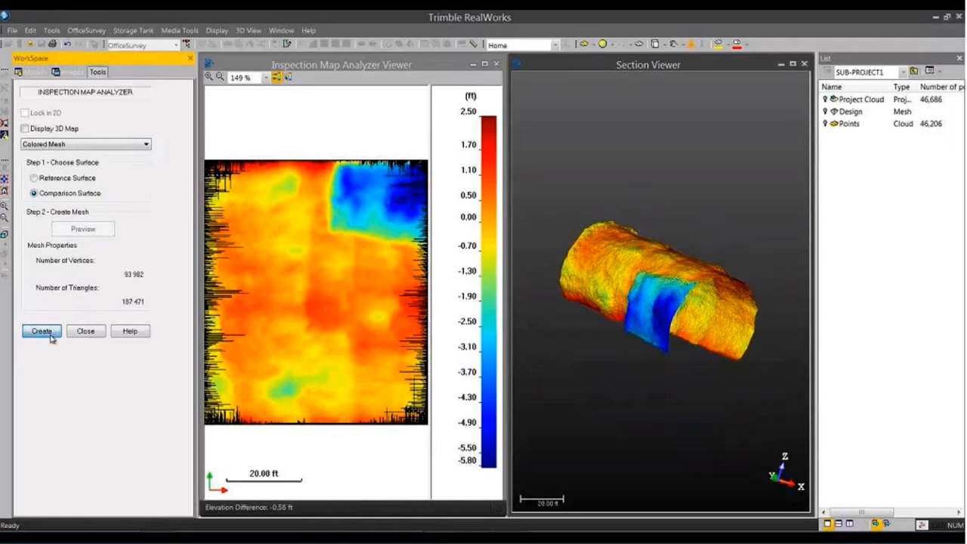
pyautogui.click(147, 145)
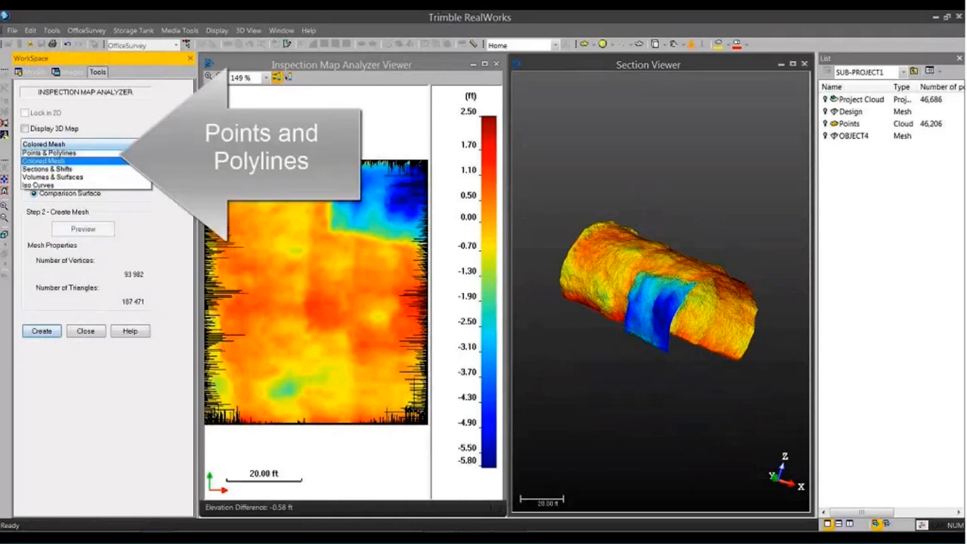
pyautogui.click(65, 155)
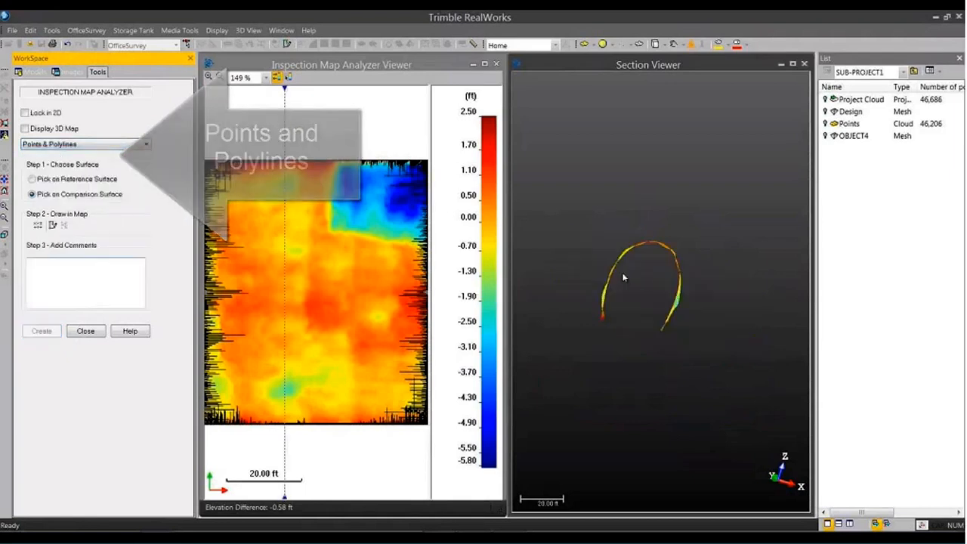
# - Display the newly created colored mesh and examine its blue zone and surface in 3D
pyautogui.click(826, 136)
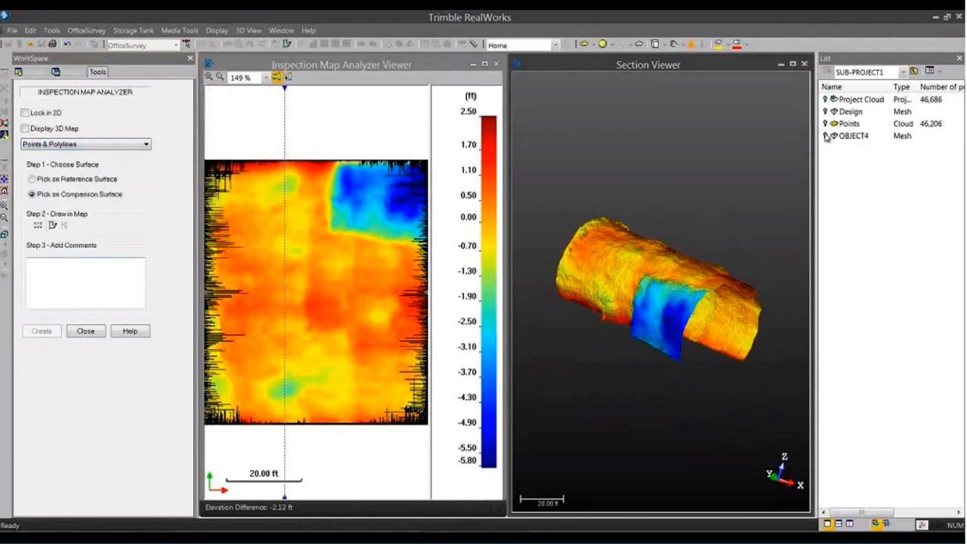
pyautogui.moveTo(650, 302); pyautogui.dragTo(695, 255)
pyautogui.moveTo(695, 254); pyautogui.dragTo(682, 274, button='middle')
pyautogui.scroll(5, 682, 275)
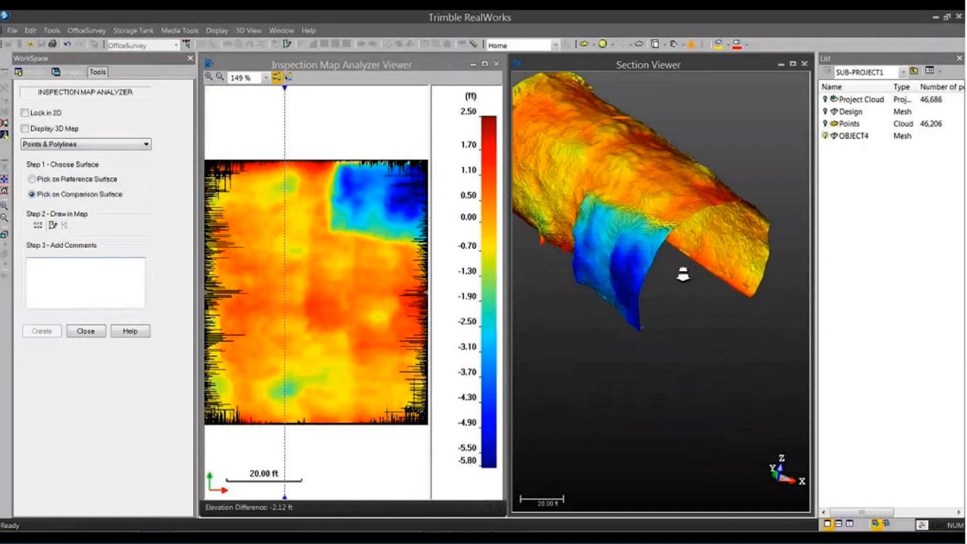
pyautogui.moveTo(641, 271); pyautogui.dragTo(703, 325)
pyautogui.moveTo(703, 324); pyautogui.dragTo(751, 388, button='middle')
pyautogui.moveTo(751, 389)
pyautogui.mouseDown()
pyautogui.moveTo(676, 400)
pyautogui.moveTo(723, 399)
pyautogui.moveTo(587, 382)
pyautogui.moveTo(627, 218)
pyautogui.moveTo(682, 293)
pyautogui.moveTo(779, 317)
pyautogui.moveTo(598, 250)
pyautogui.moveTo(576, 259)
pyautogui.mouseUp()
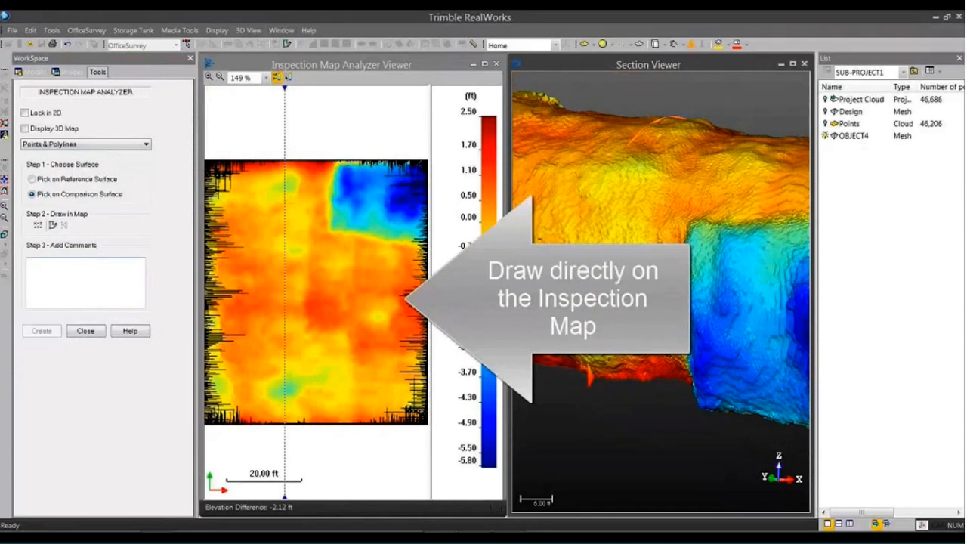
# - Draw a closed polyline around the elongated green spot near the lower edge of the inspection map
pyautogui.click(54, 226)
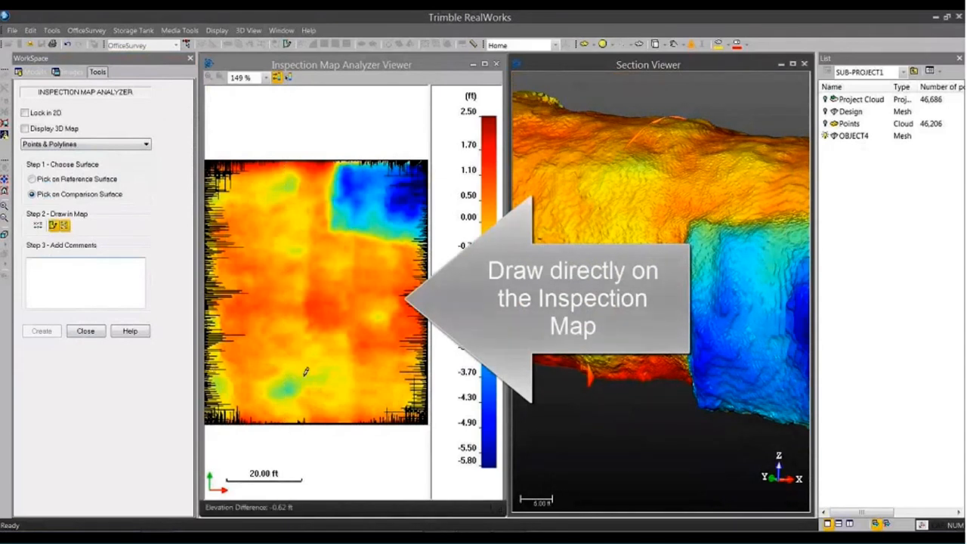
pyautogui.moveTo(290, 370)
pyautogui.mouseDown()
pyautogui.moveTo(272, 396)
pyautogui.moveTo(307, 389)
pyautogui.mouseUp()
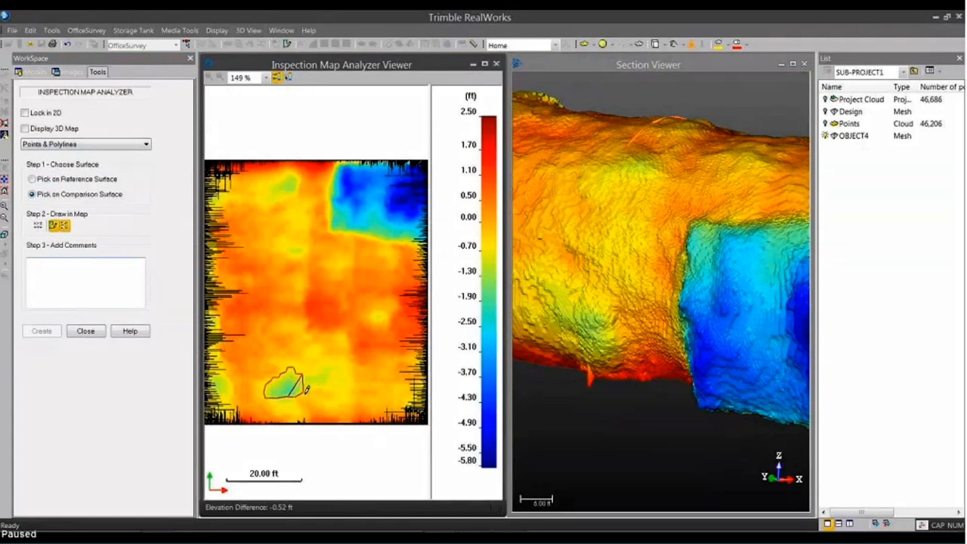
pyautogui.click(303, 392)
pyautogui.click(311, 385)
pyautogui.click(320, 385)
pyautogui.click(329, 380)
pyautogui.click(334, 368)
pyautogui.click(325, 369)
pyautogui.click(318, 371)
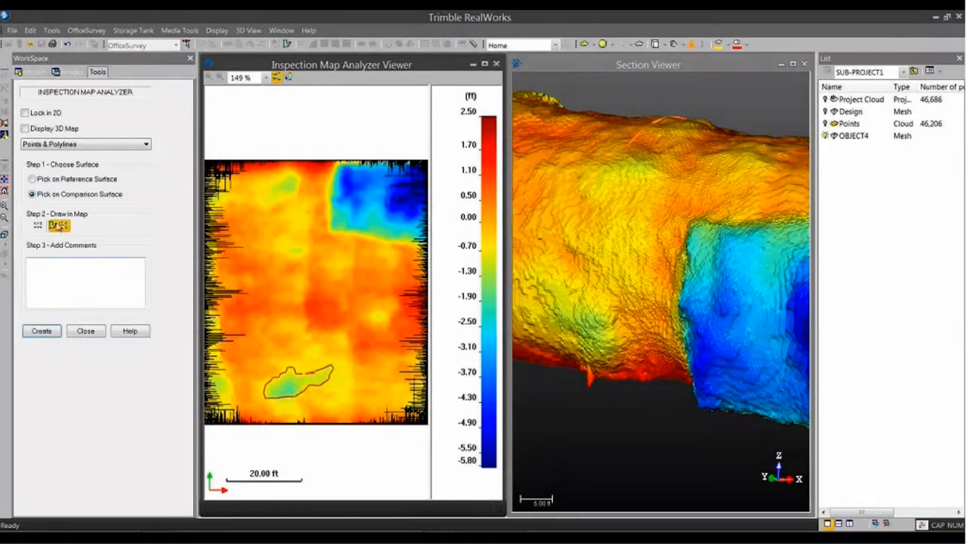
# - Examine the drawn outline against the colored mesh in 3D, and hide the mesh to inspect the outline alone
pyautogui.moveTo(700, 283); pyautogui.dragTo(661, 172)
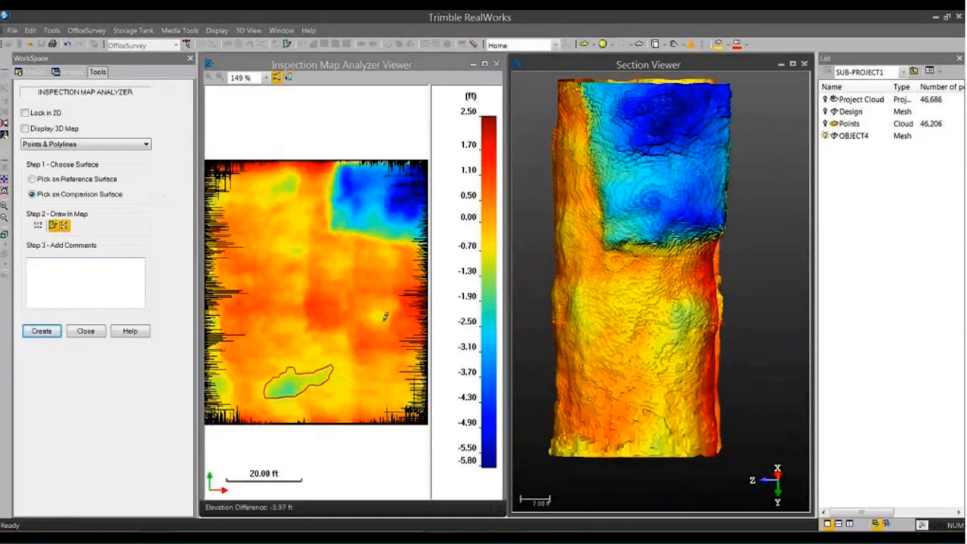
pyautogui.moveTo(624, 265); pyautogui.dragTo(640, 270)
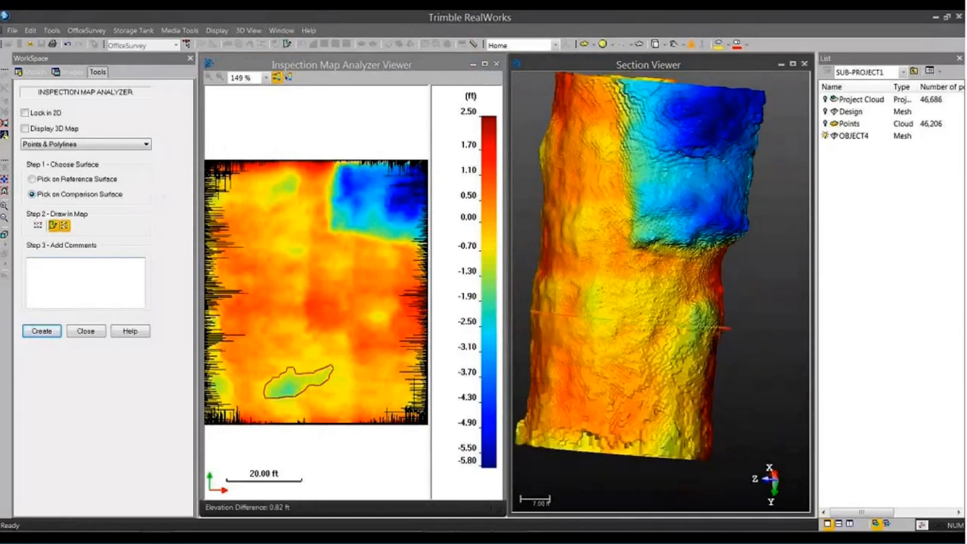
pyautogui.moveTo(646, 504); pyautogui.dragTo(827, 519)
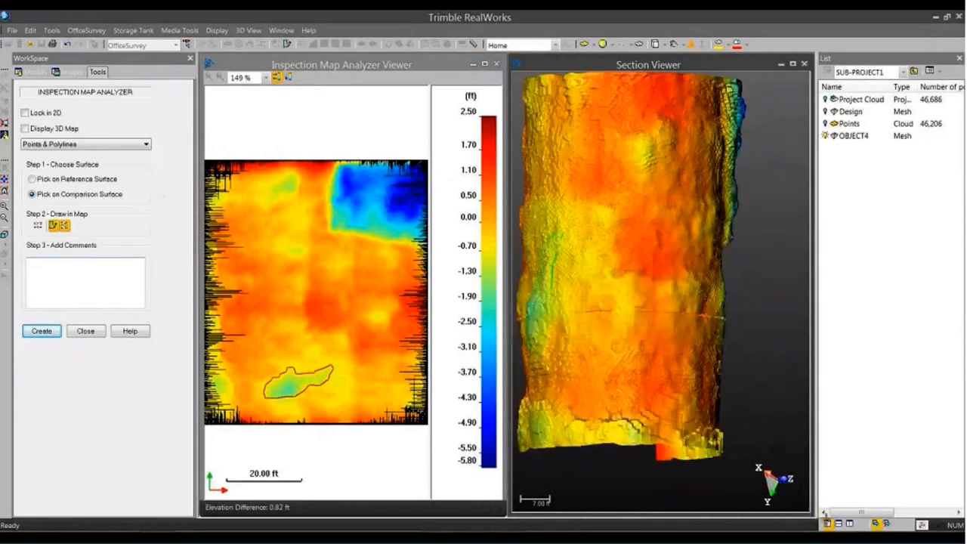
pyautogui.moveTo(628, 505); pyautogui.dragTo(752, 517)
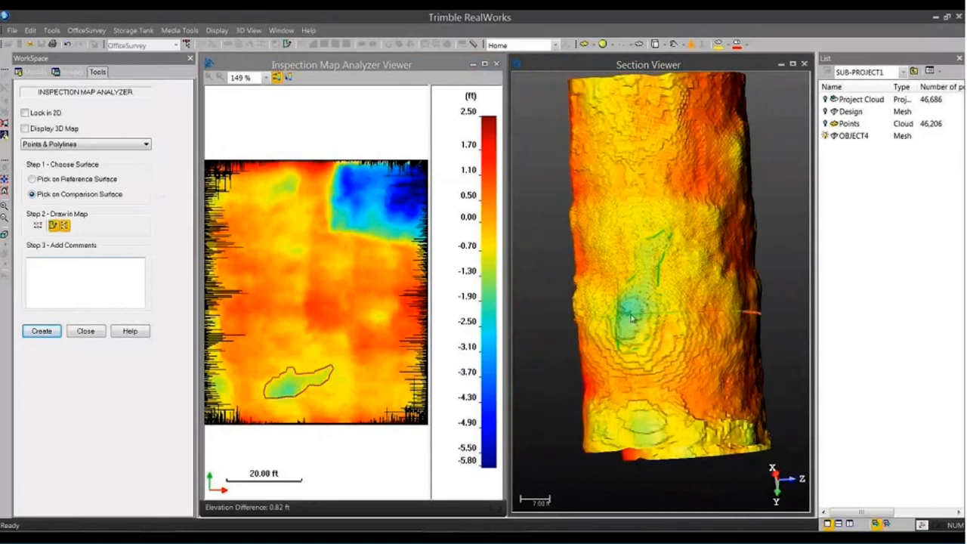
pyautogui.click(828, 136)
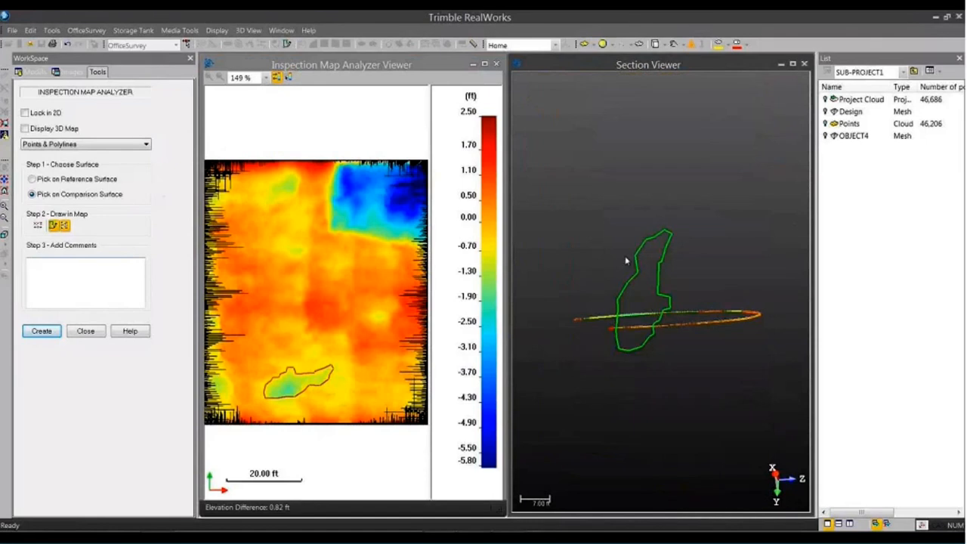
# - Create the outline as a polyline object and display the colored mesh again in 3D
pyautogui.click(42, 332)
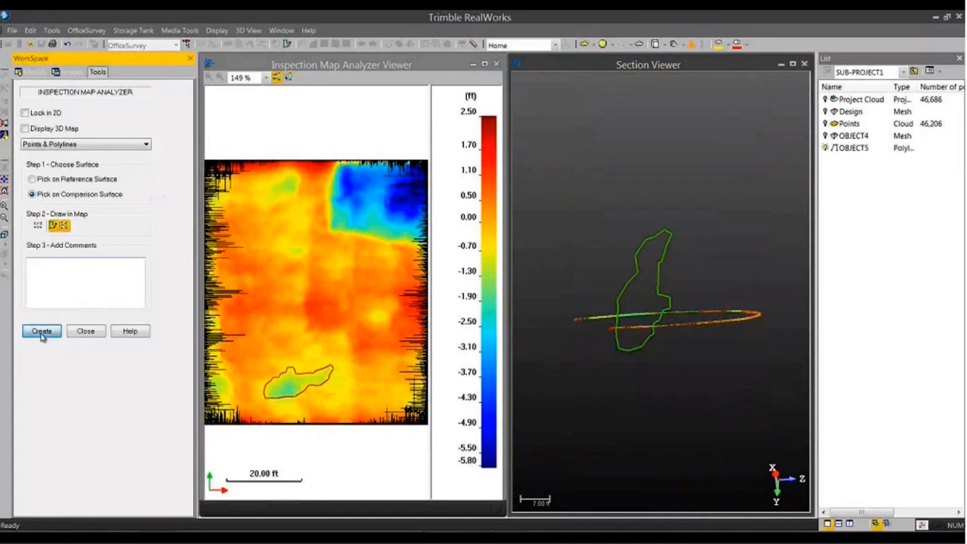
pyautogui.click(825, 136)
pyautogui.moveTo(725, 219); pyautogui.dragTo(624, 237)
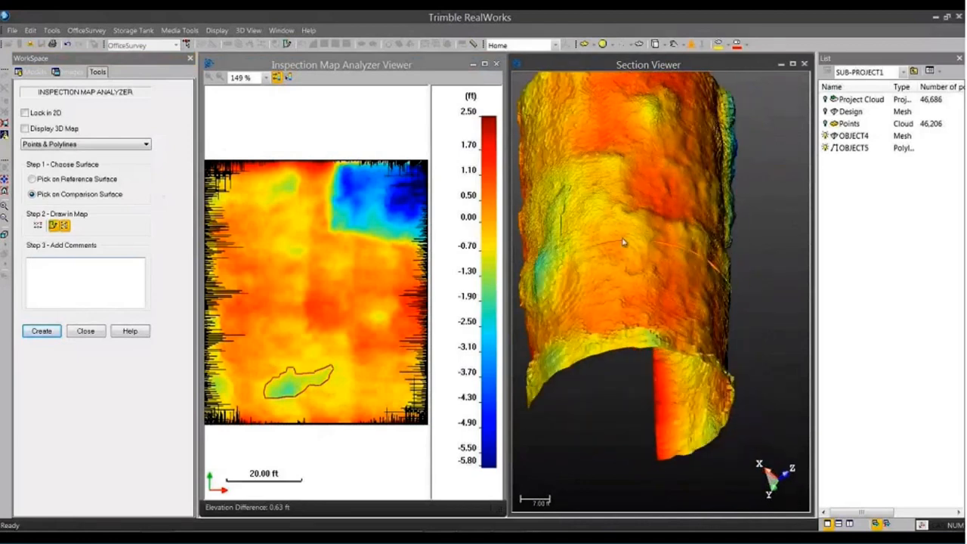
# - Pick a point in the dark blue zone of the map on the Comparison Surface and create it as an object
pyautogui.click(38, 226)
pyautogui.click(401, 200)
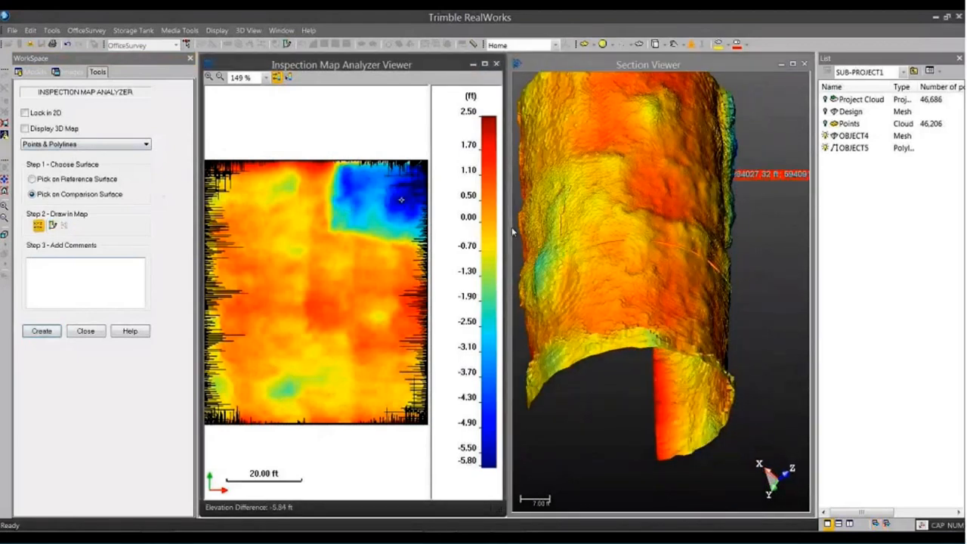
pyautogui.click(43, 332)
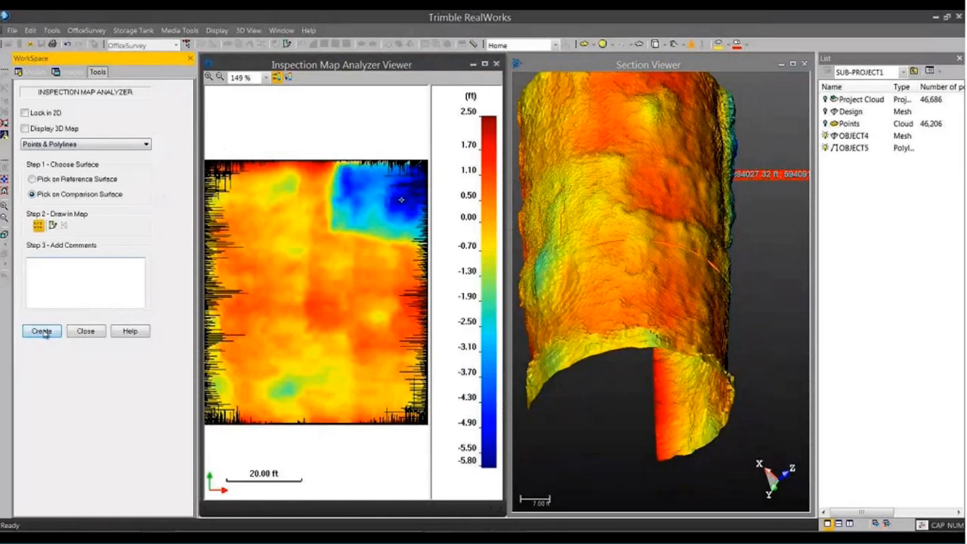
pyautogui.moveTo(632, 391); pyautogui.dragTo(704, 303)
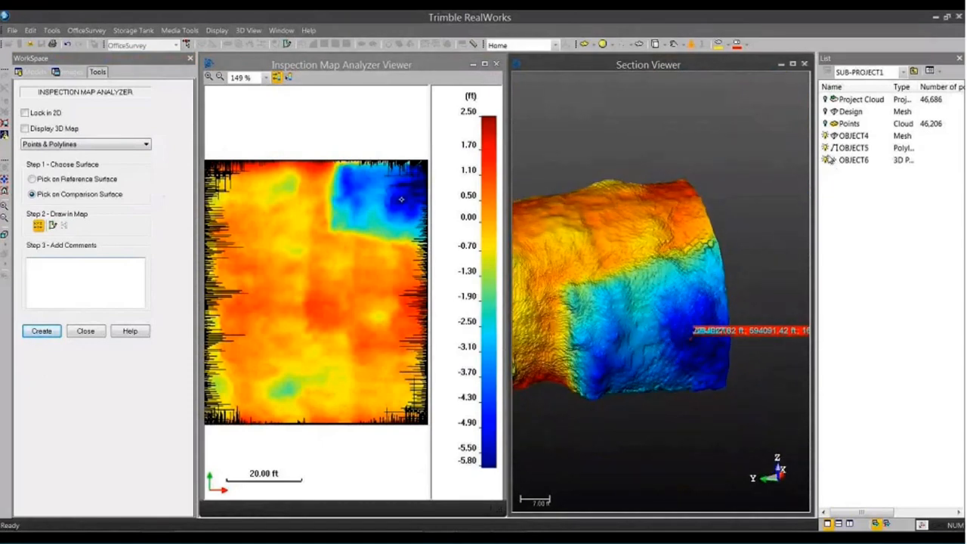
# - Toggle the display of the colored mesh and polyline to examine the created point and outline in 3D
pyautogui.click(826, 136)
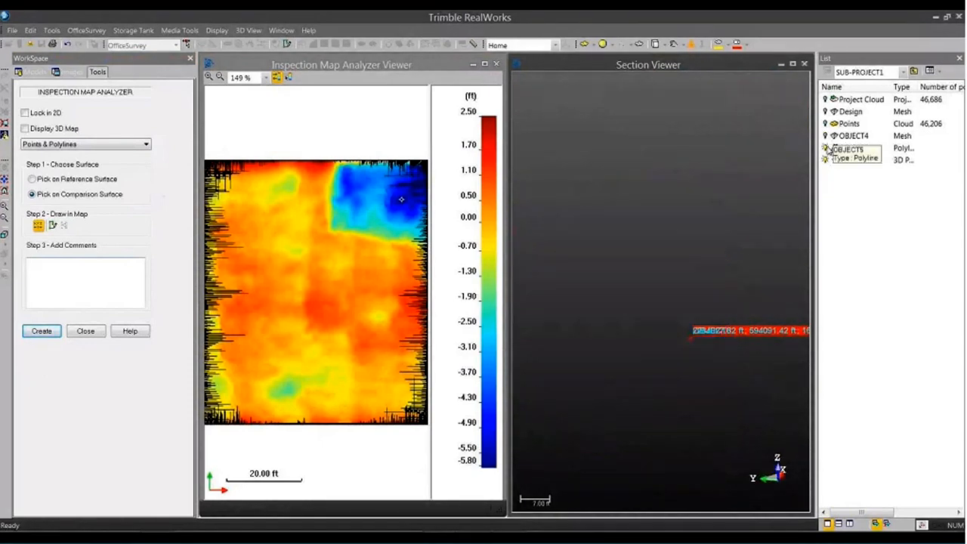
pyautogui.click(826, 149)
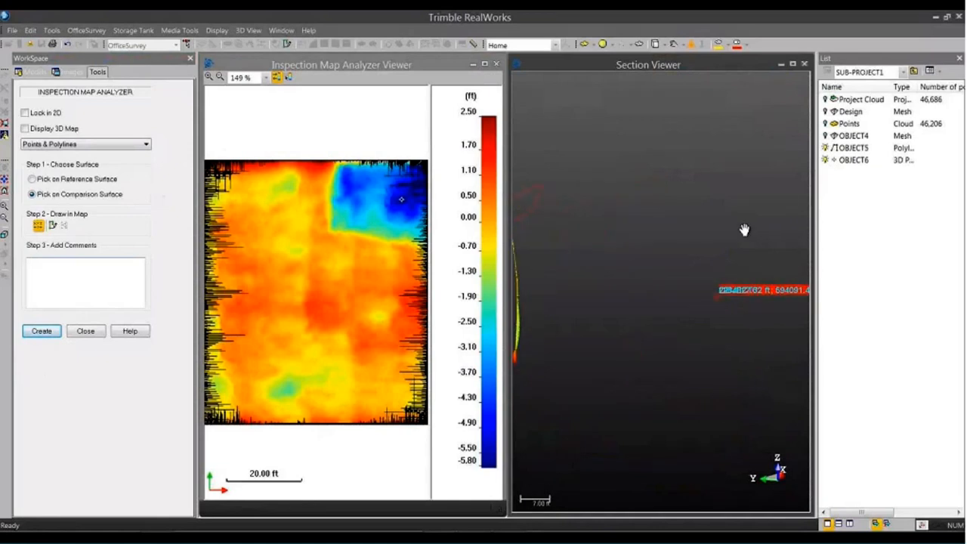
pyautogui.click(827, 136)
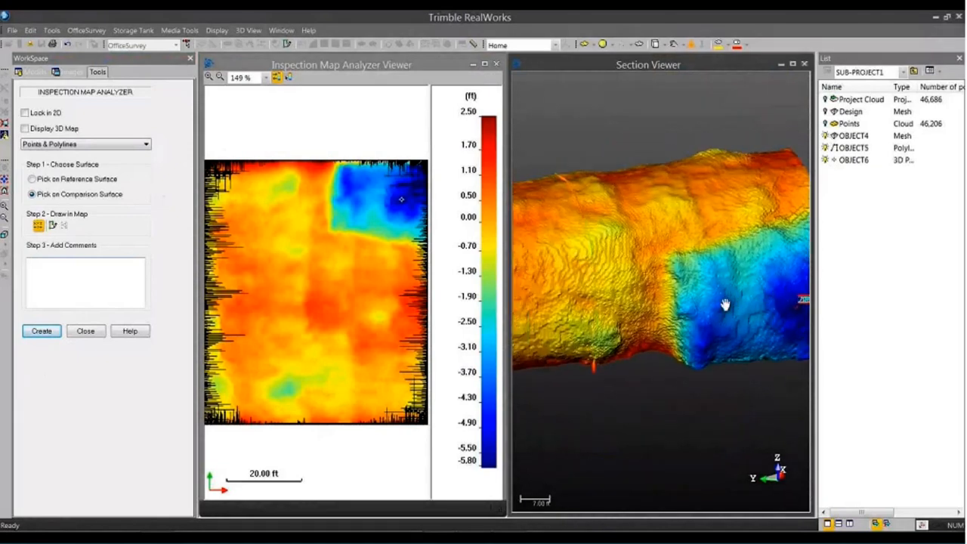
pyautogui.moveTo(607, 333); pyautogui.dragTo(731, 284)
pyautogui.moveTo(649, 303); pyautogui.dragTo(647, 307)
pyautogui.moveTo(401, 198)
# - Switch to Sections & Shifts, move the vertical section into the dark blue zone, and create all its section objects
pyautogui.click(146, 145)
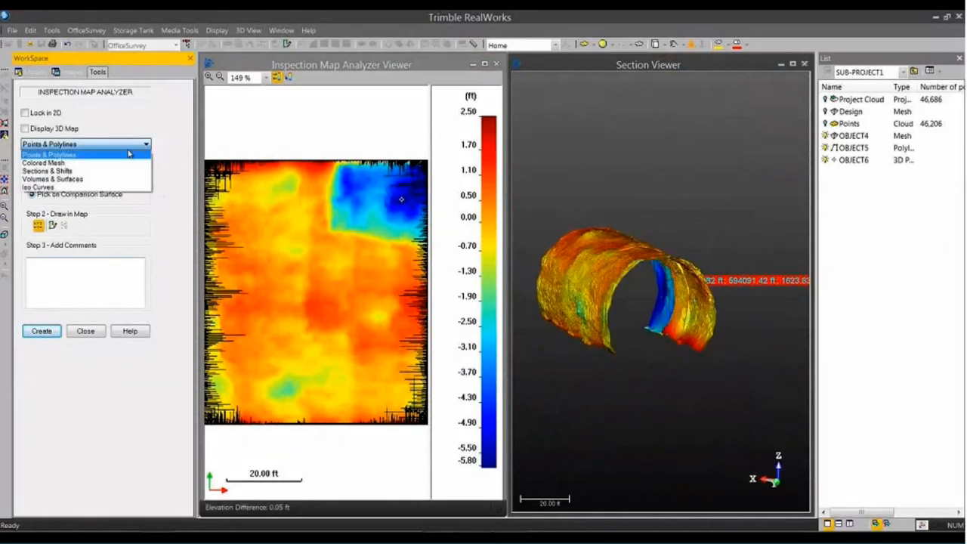
pyautogui.click(73, 176)
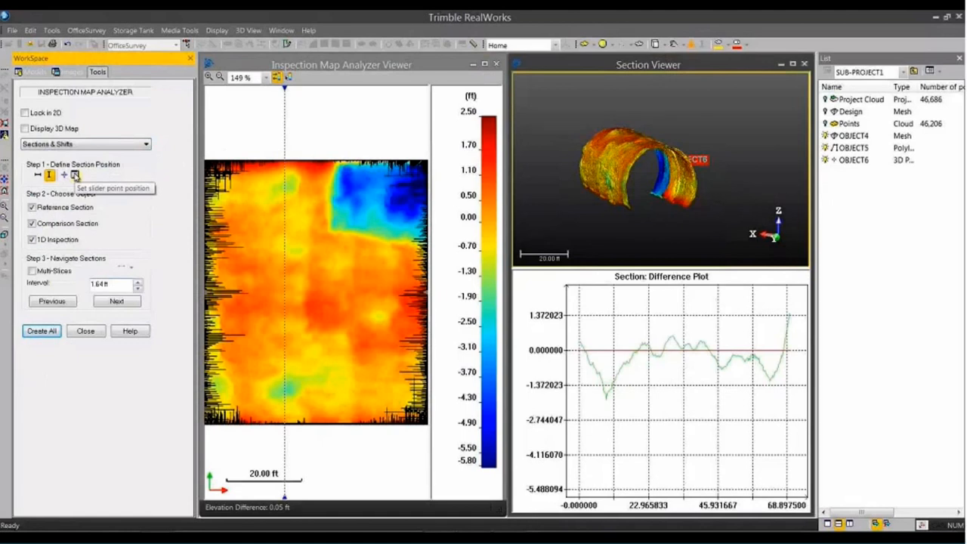
pyautogui.moveTo(284, 105); pyautogui.dragTo(406, 105)
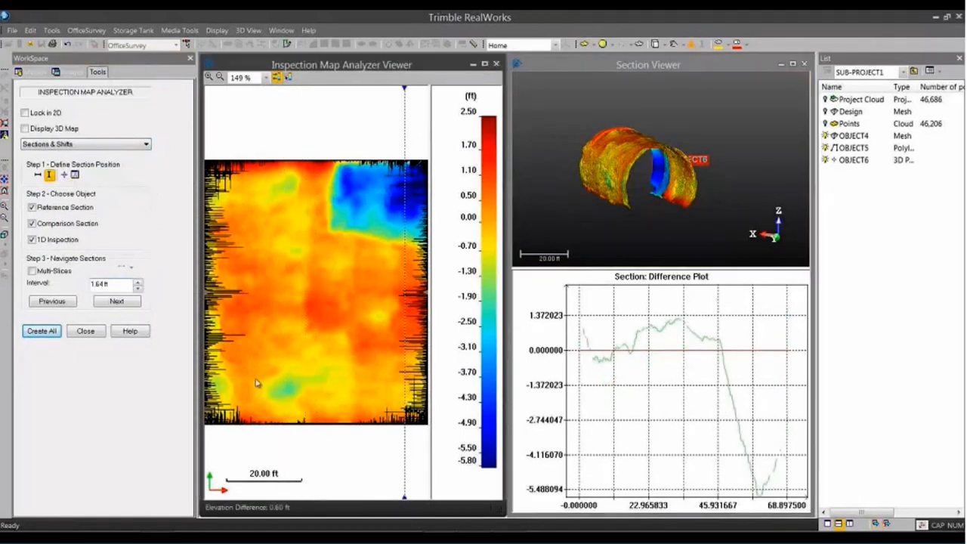
pyautogui.click(47, 333)
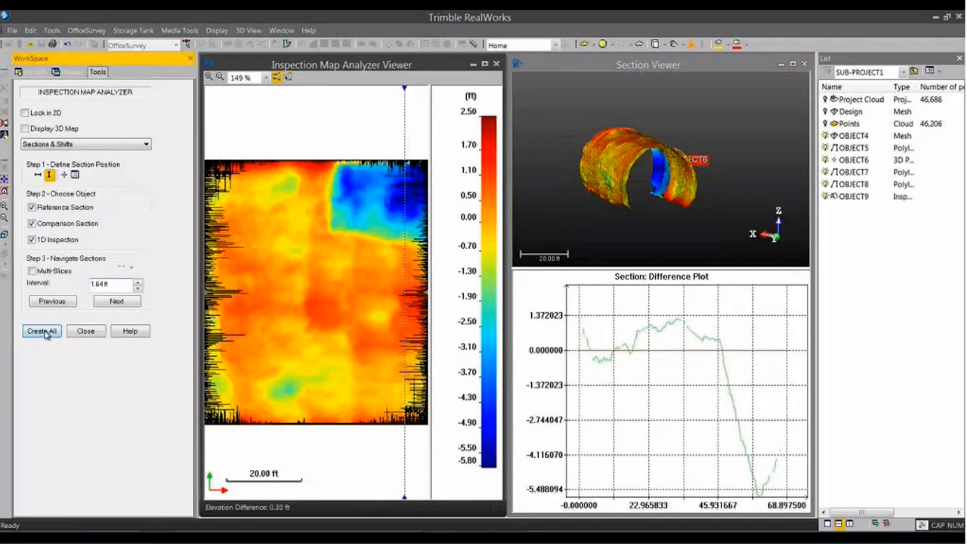
# - Hide the colored mesh, green-spot polyline and 3D point, and examine the created section objects up close
pyautogui.click(826, 136)
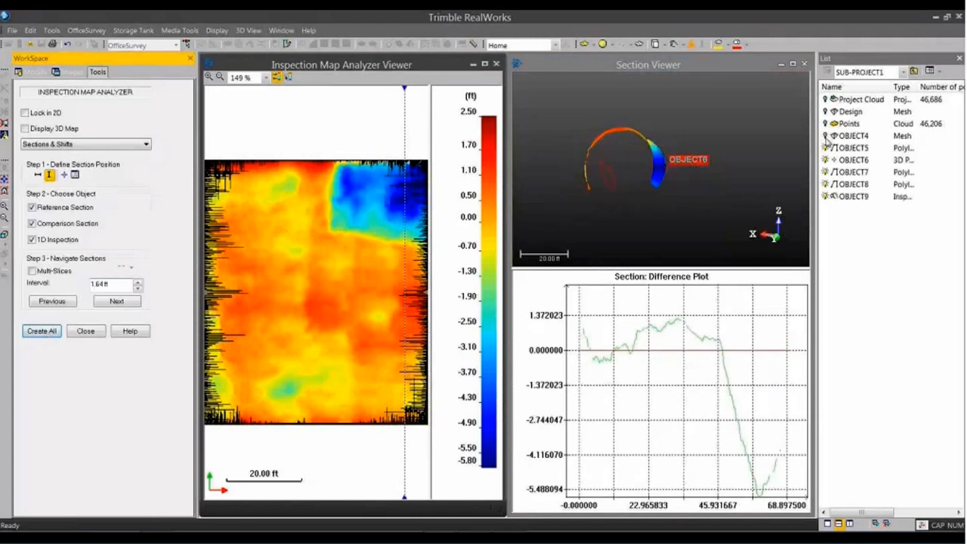
pyautogui.click(826, 160)
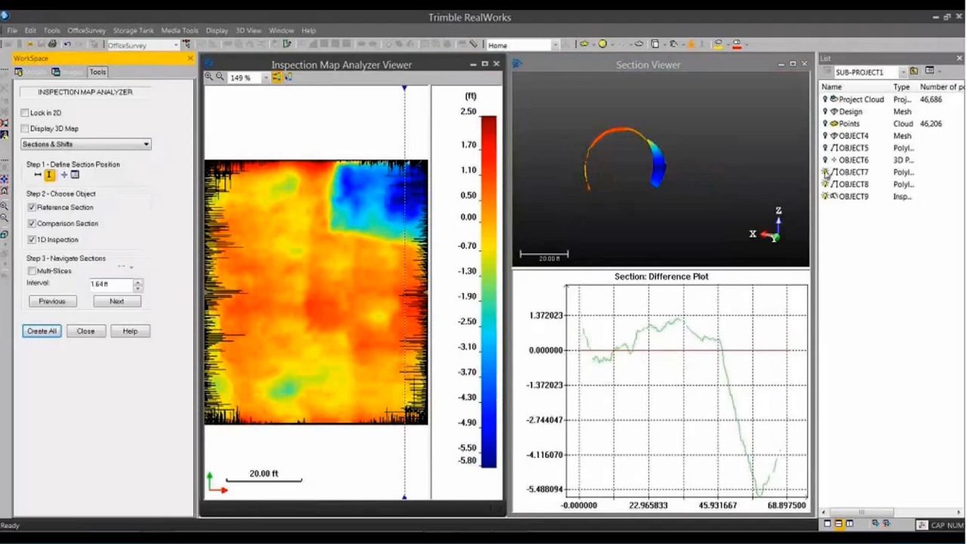
pyautogui.moveTo(647, 182); pyautogui.dragTo(678, 205, button='middle')
pyautogui.scroll(1, 665, 195)
pyautogui.scroll(5, 665, 195)
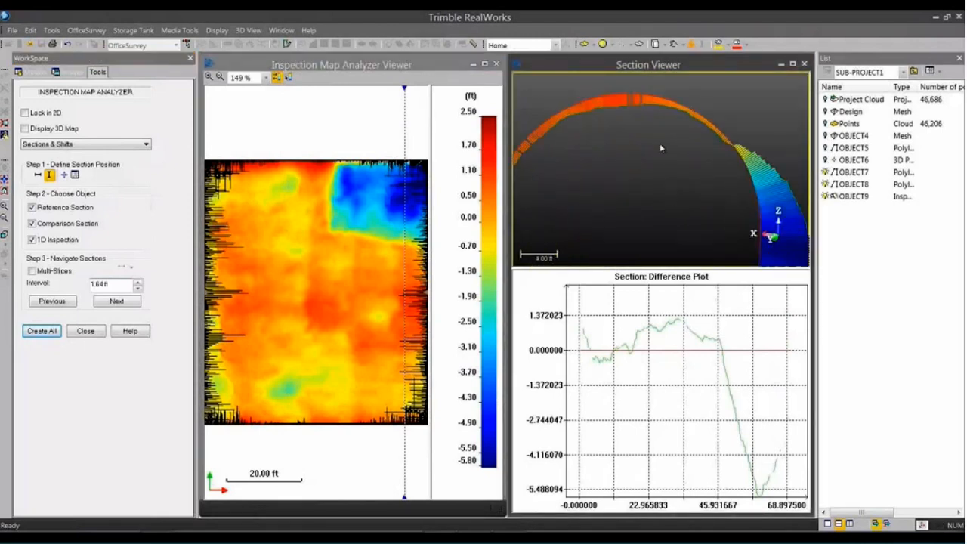
pyautogui.moveTo(669, 157); pyautogui.dragTo(703, 178, button='middle')
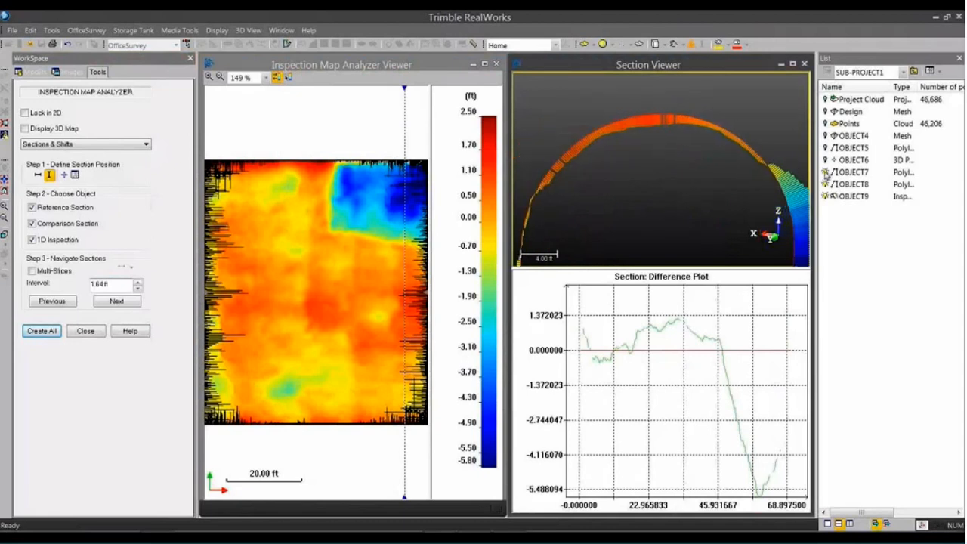
# - Create all section objects again at the same position and close the Inspection Map Analyzer
pyautogui.click(38, 330)
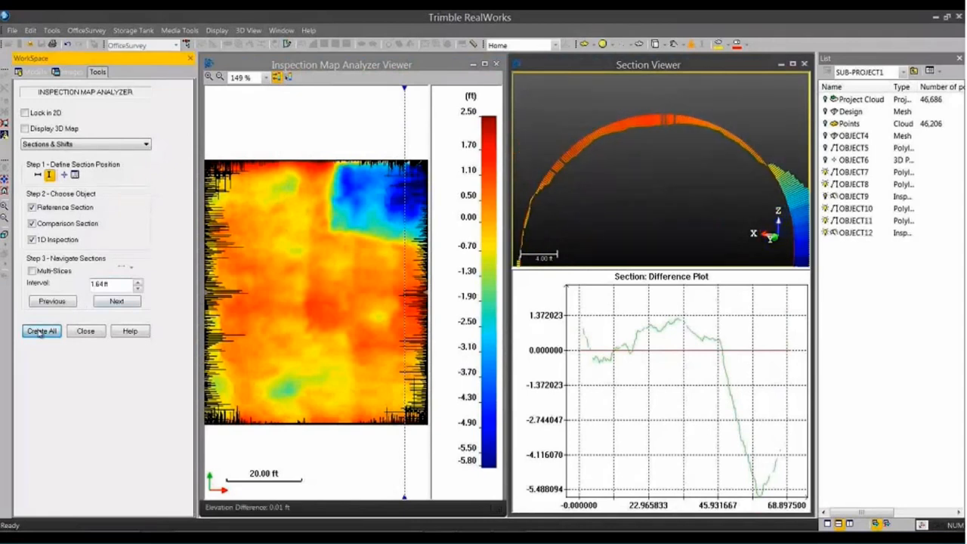
pyautogui.click(90, 332)
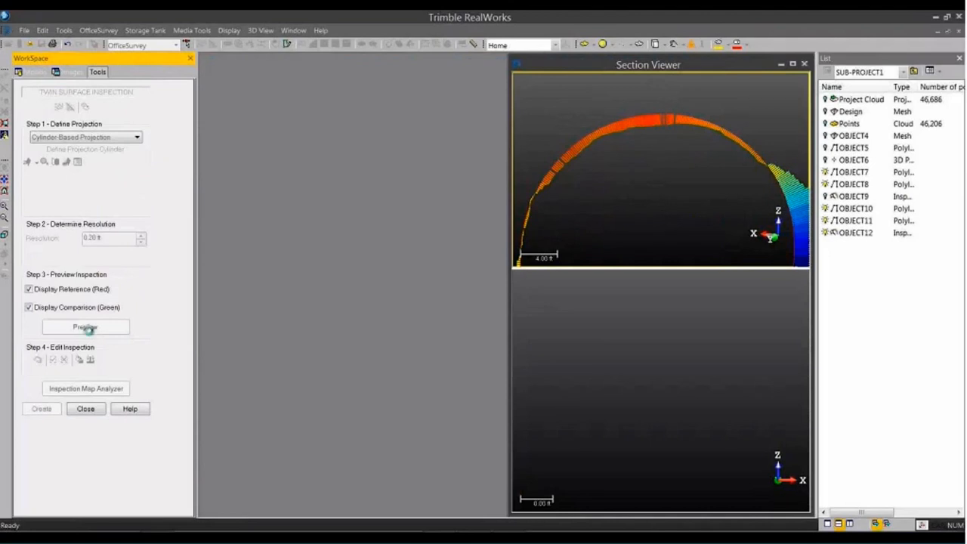
pyautogui.click(87, 331)
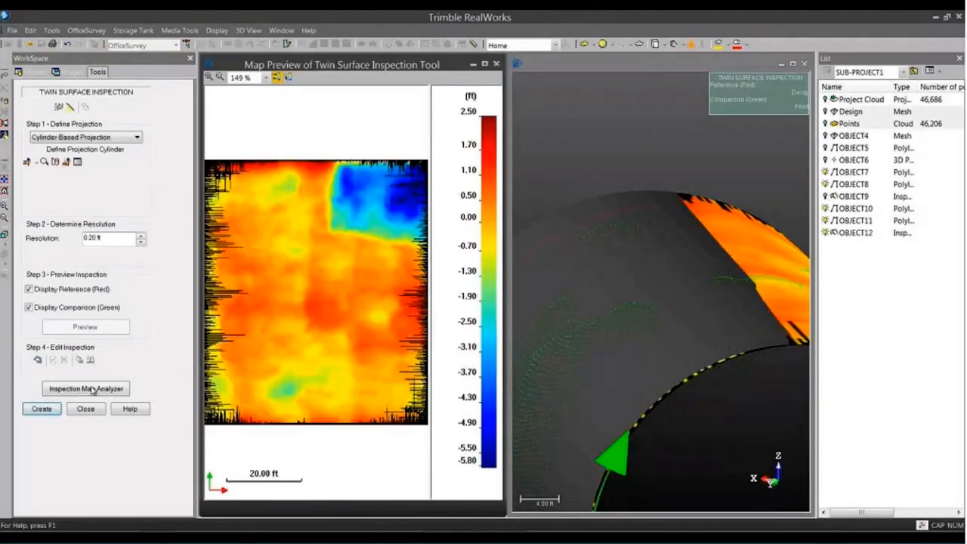
# - Create the twin surface inspection object and examine it around the tunnel in 3D
pyautogui.click(44, 411)
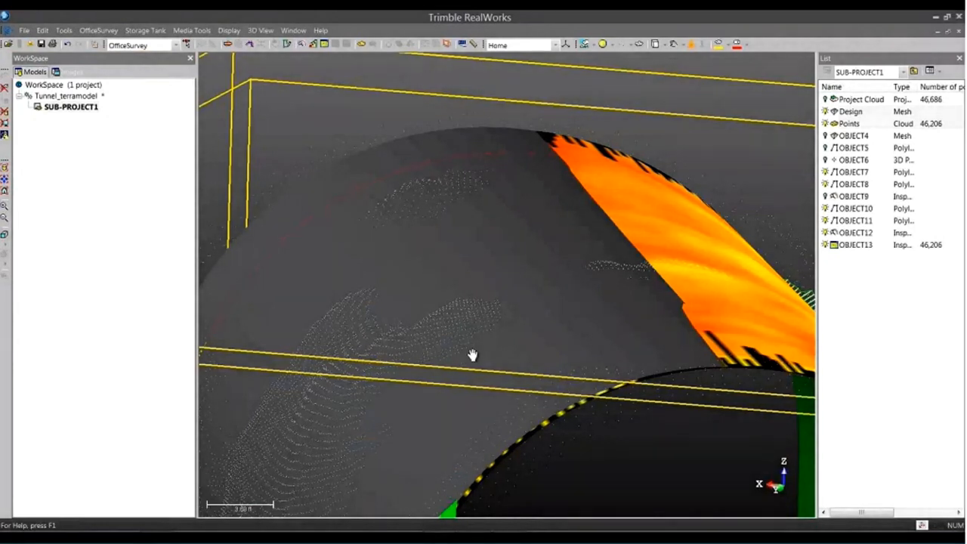
pyautogui.moveTo(473, 356); pyautogui.dragTo(587, 397, button='middle')
pyautogui.scroll(-8, 587, 397)
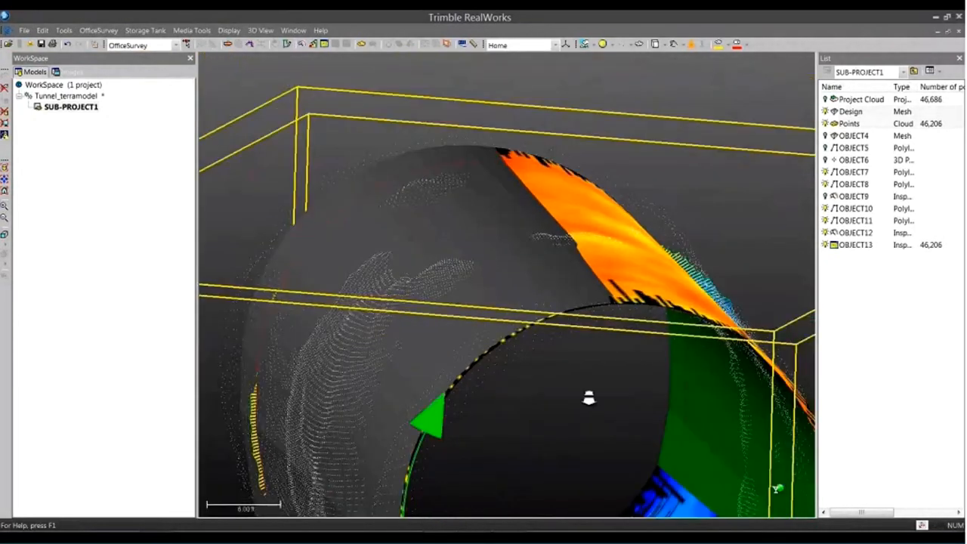
# - Hide the twin surface inspection object, the Points cloud and the Design mesh, and examine the remaining section objects up close
pyautogui.moveTo(587, 397); pyautogui.dragTo(505, 325)
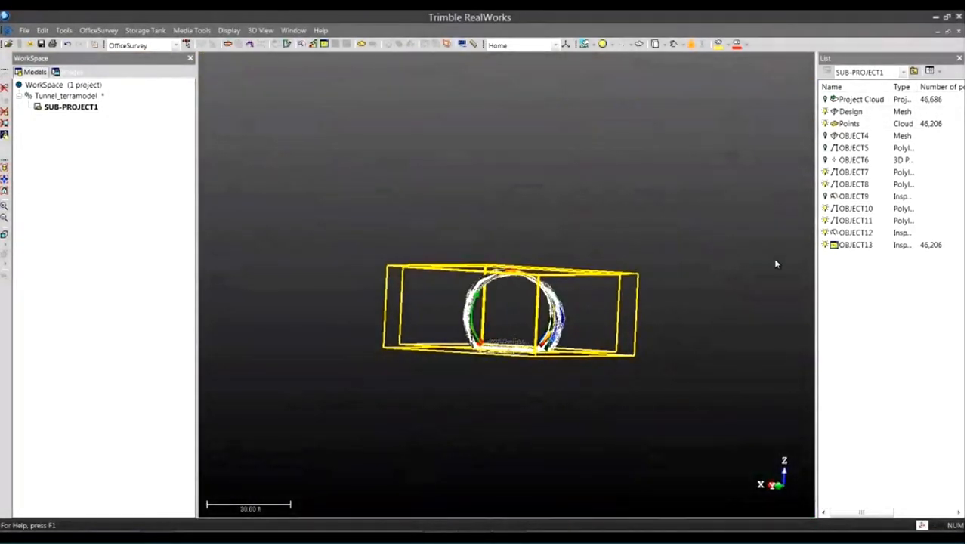
pyautogui.click(826, 246)
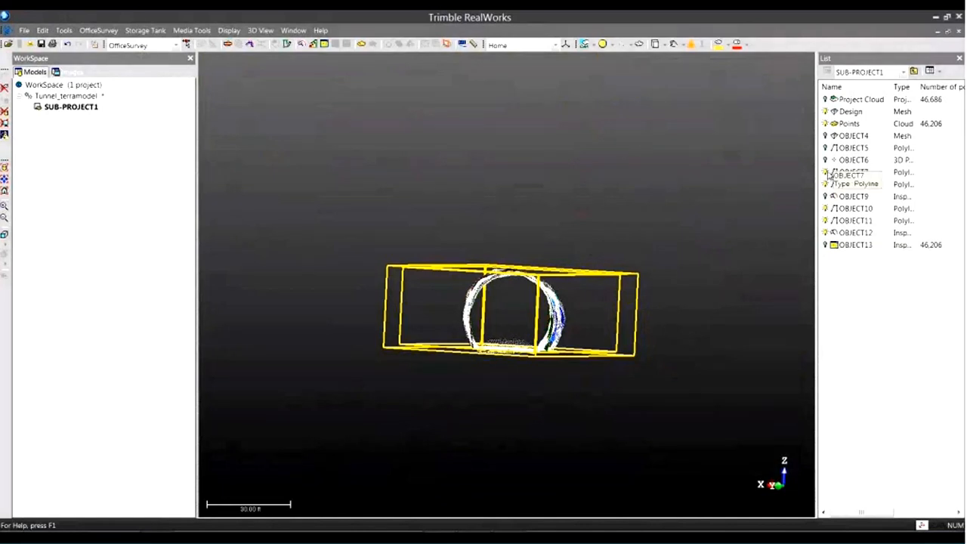
pyautogui.click(826, 124)
pyautogui.click(827, 112)
pyautogui.moveTo(484, 301); pyautogui.dragTo(561, 322)
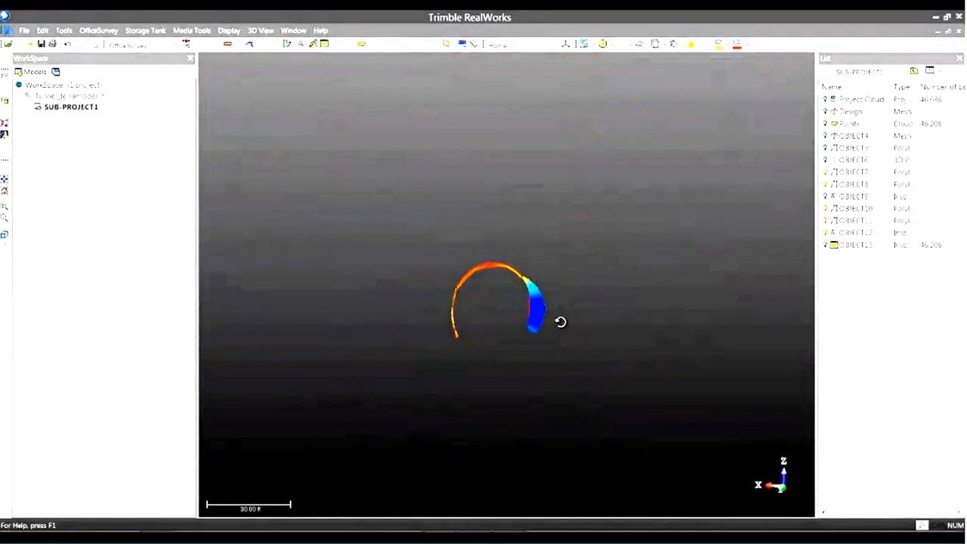
pyautogui.scroll(6, 522, 306)
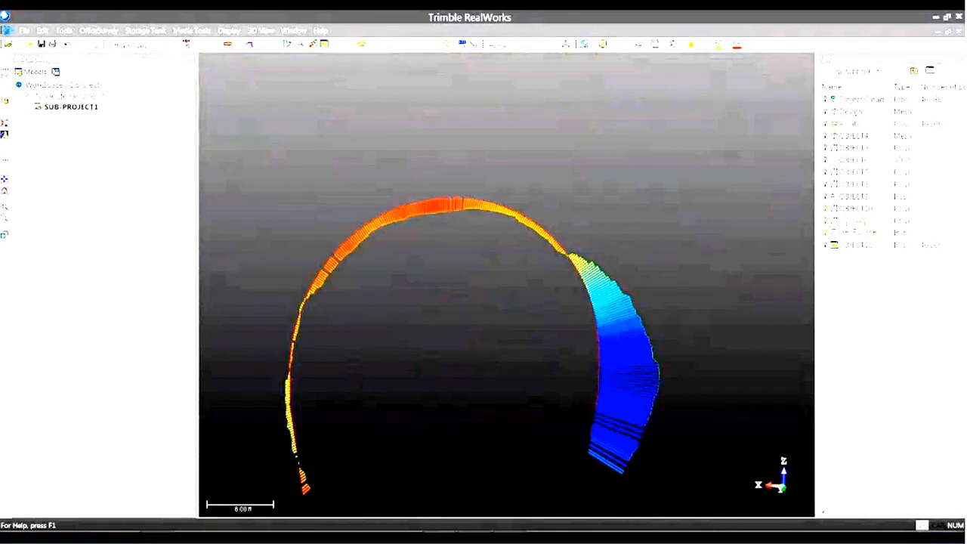
# - Hide the colored 1D inspection object and toggle the section polylines to compare the reference and comparison outlines
pyautogui.click(826, 233)
pyautogui.moveTo(507, 291); pyautogui.dragTo(675, 299)
pyautogui.click(825, 234)
pyautogui.click(825, 233)
pyautogui.click(825, 222)
pyautogui.click(825, 221)
pyautogui.click(825, 209)
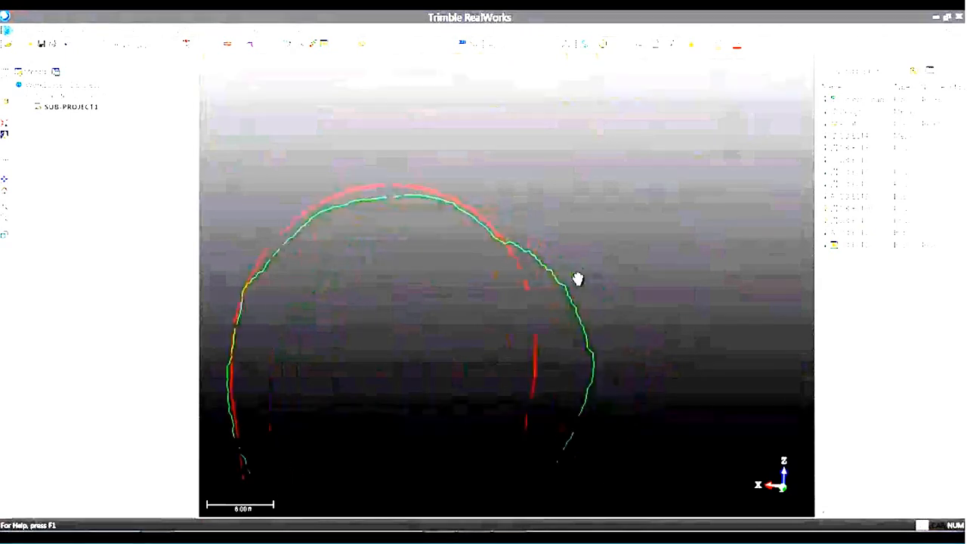
pyautogui.scroll(-5, 579, 276)
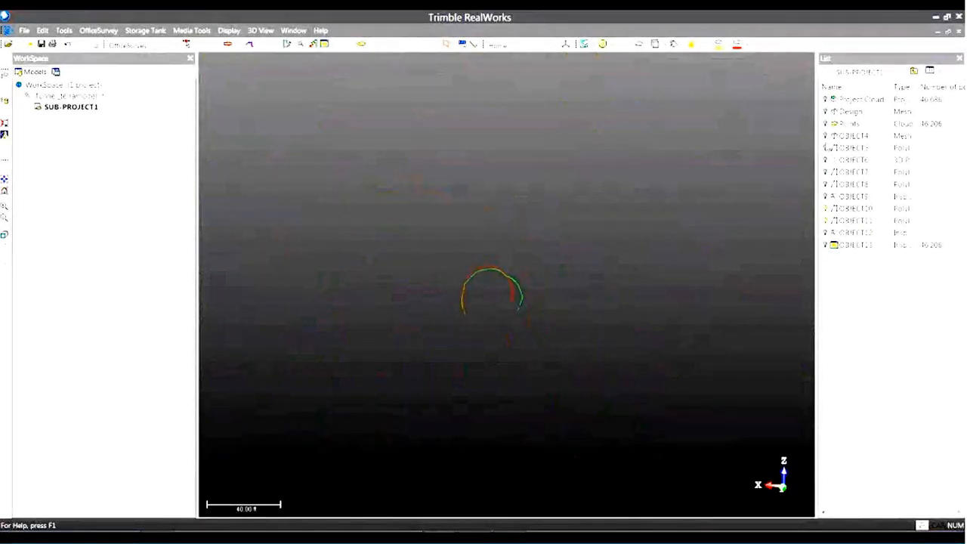
# - Display the colored tunnel mesh OBJECT4 and examine it in 3D from several sides
pyautogui.click(826, 136)
pyautogui.moveTo(540, 328); pyautogui.dragTo(626, 331)
pyautogui.scroll(6, 559, 317)
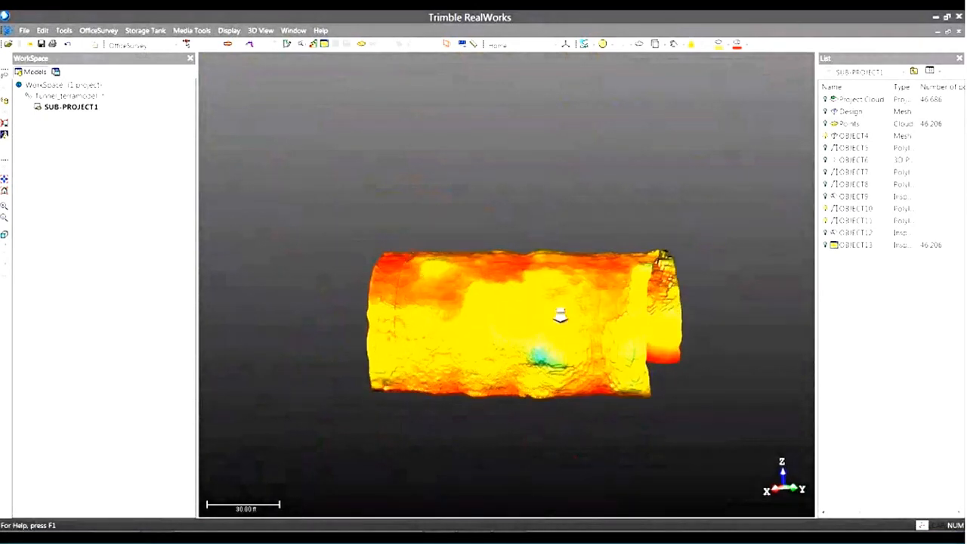
pyautogui.moveTo(549, 330); pyautogui.dragTo(707, 302)
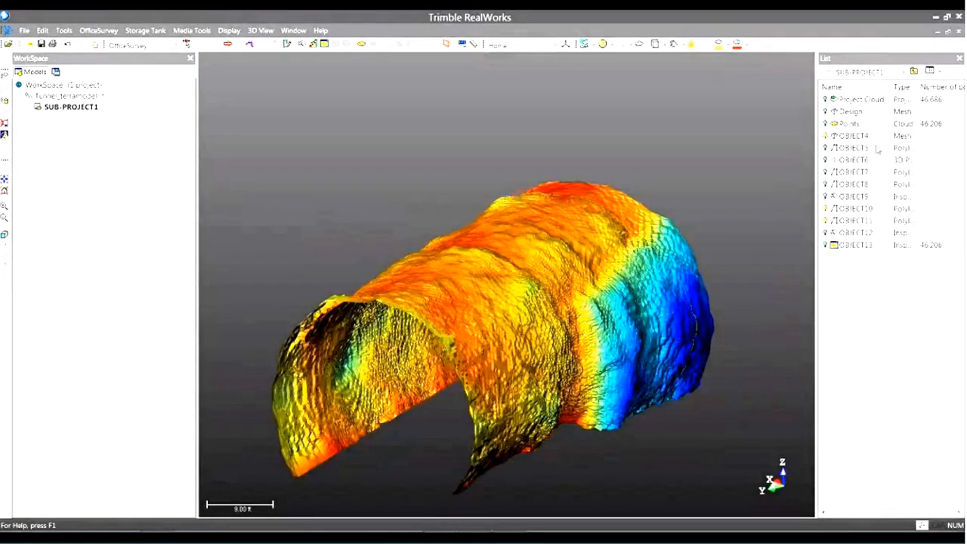
# - Display the 3D point OBJECT6 on the colored mesh, view its properties, and close them again
pyautogui.click(848, 160)
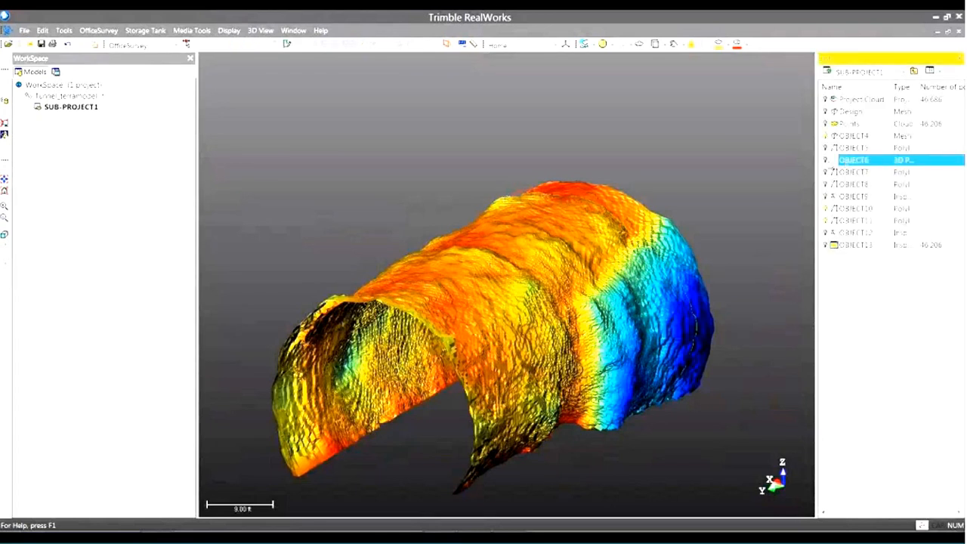
pyautogui.click(826, 161)
pyautogui.moveTo(733, 246); pyautogui.dragTo(578, 188, button='middle')
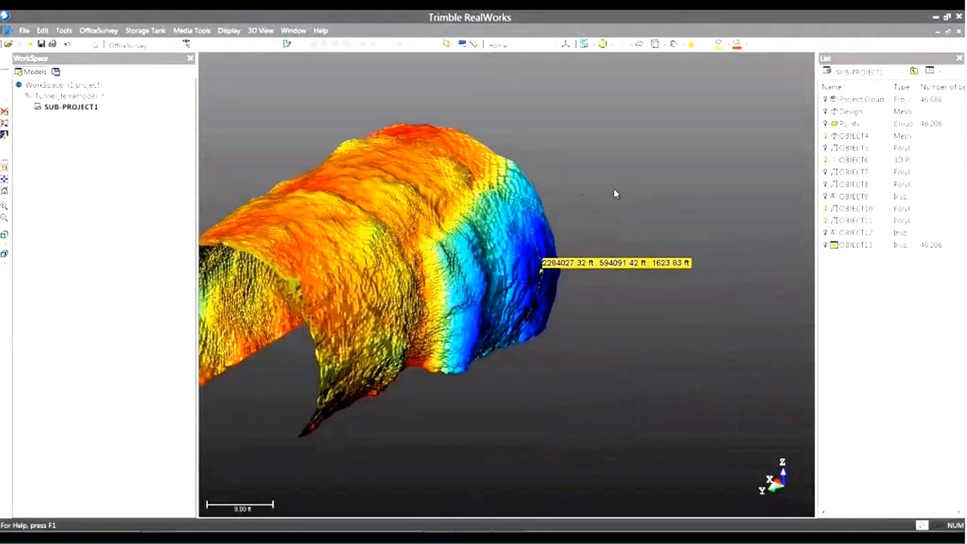
pyautogui.rightClick(883, 160)
pyautogui.click(900, 394)
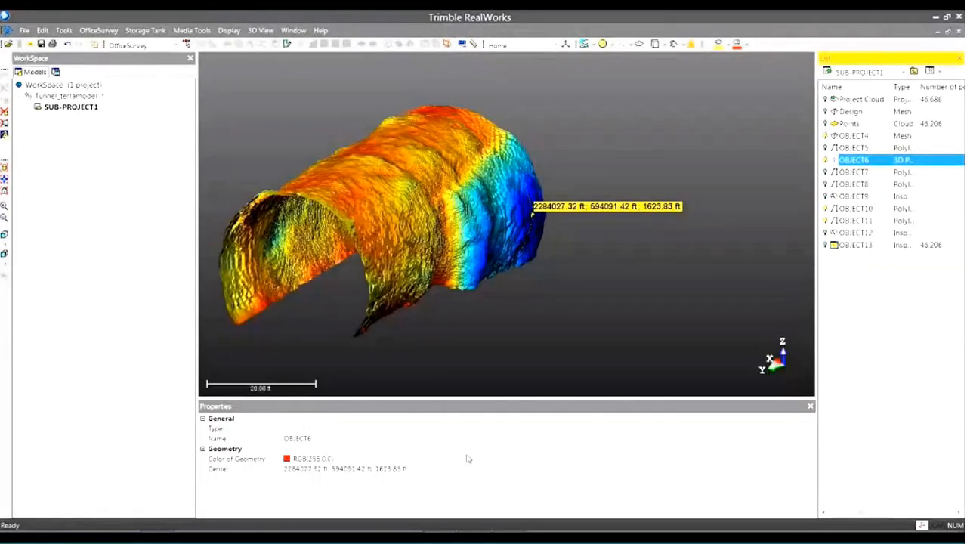
pyautogui.click(811, 406)
pyautogui.moveTo(499, 232); pyautogui.dragTo(609, 247)
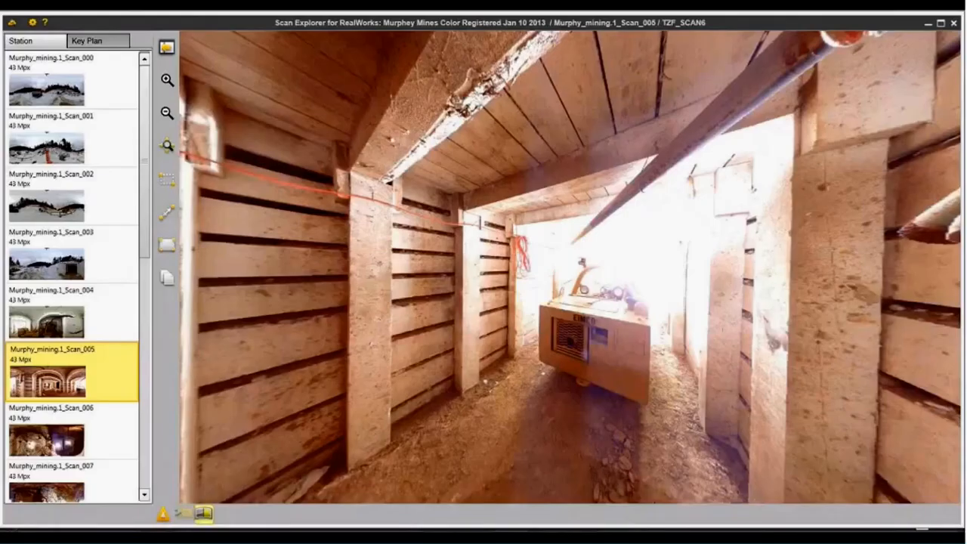
# - In Scan Explorer, look around the mine from station Murphy_mining.1_Scan_005 and view the key plan
pyautogui.moveTo(625, 329); pyautogui.dragTo(491, 172)
pyautogui.moveTo(697, 303); pyautogui.dragTo(335, 408)
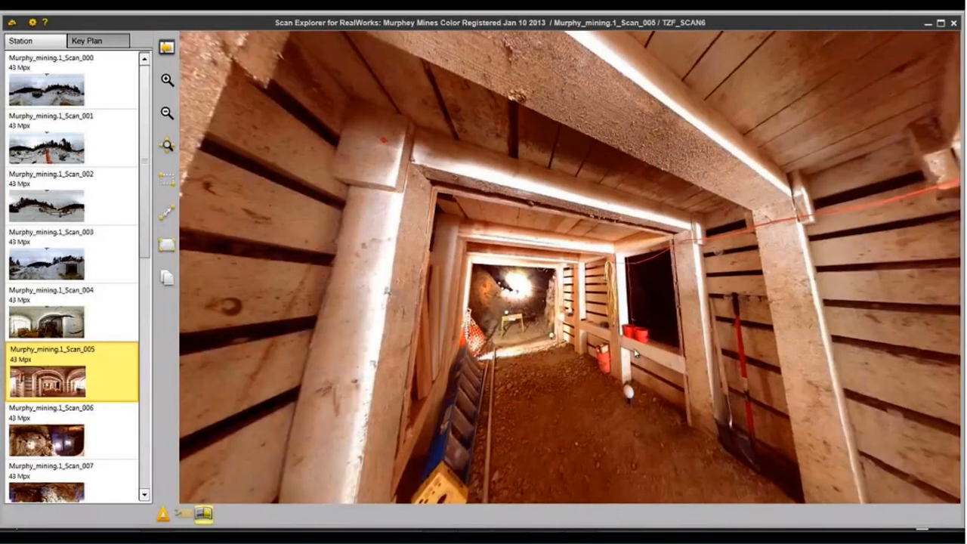
pyautogui.moveTo(637, 352); pyautogui.dragTo(558, 315)
pyautogui.scroll(5, 557, 315)
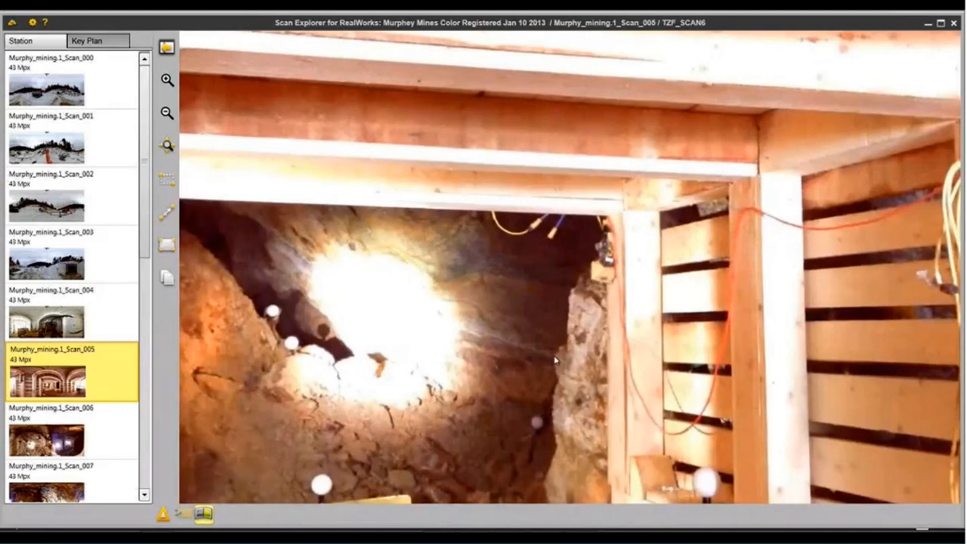
pyautogui.scroll(-3, 556, 357)
pyautogui.moveTo(558, 390); pyautogui.dragTo(586, 395)
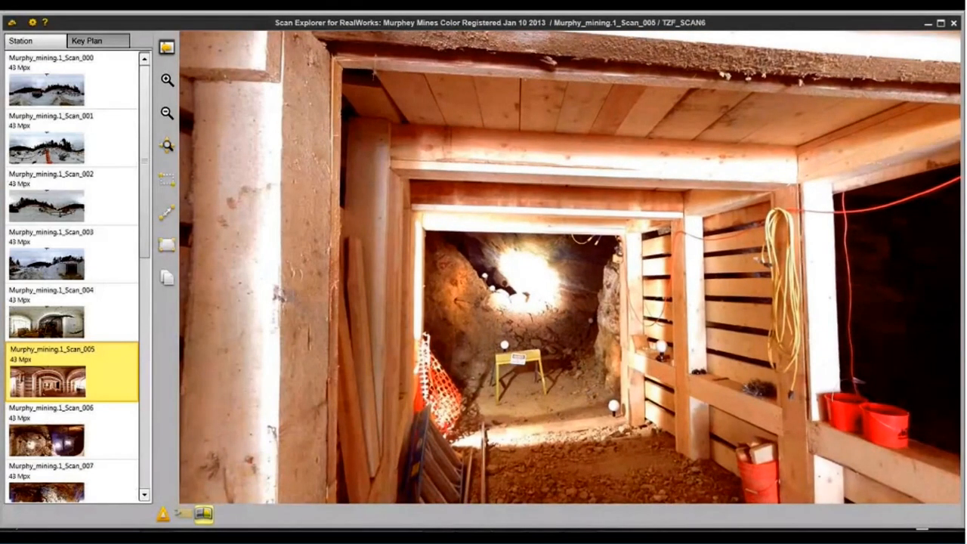
pyautogui.click(86, 42)
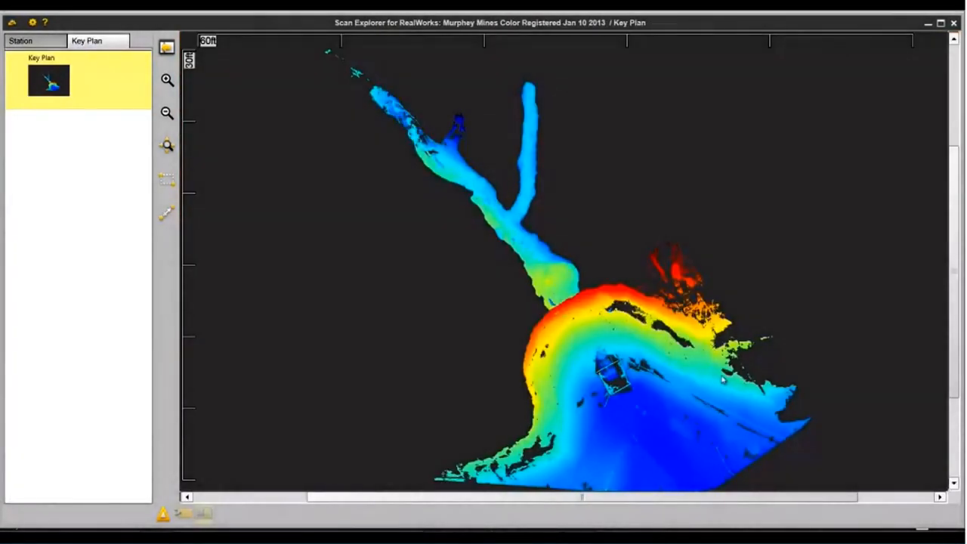
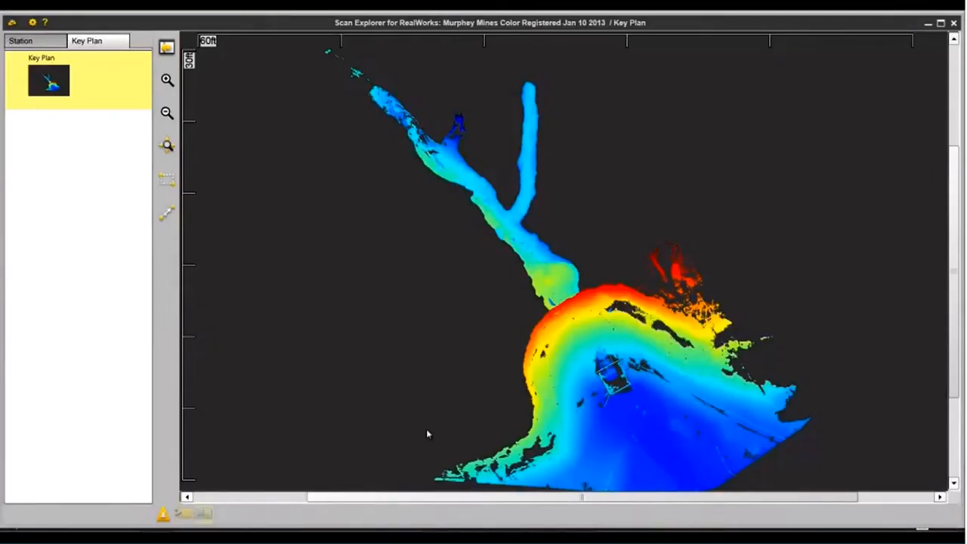
pyautogui.click(23, 41)
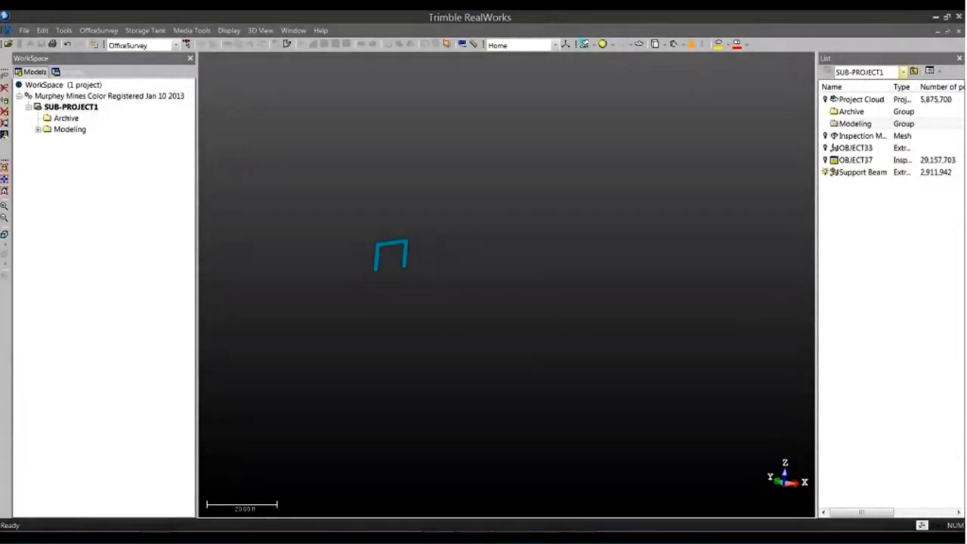
# - In RealWorks, display the mine's inspection mesh together with the support beam and examine both in 3D
pyautogui.moveTo(436, 263); pyautogui.dragTo(547, 274, button='middle')
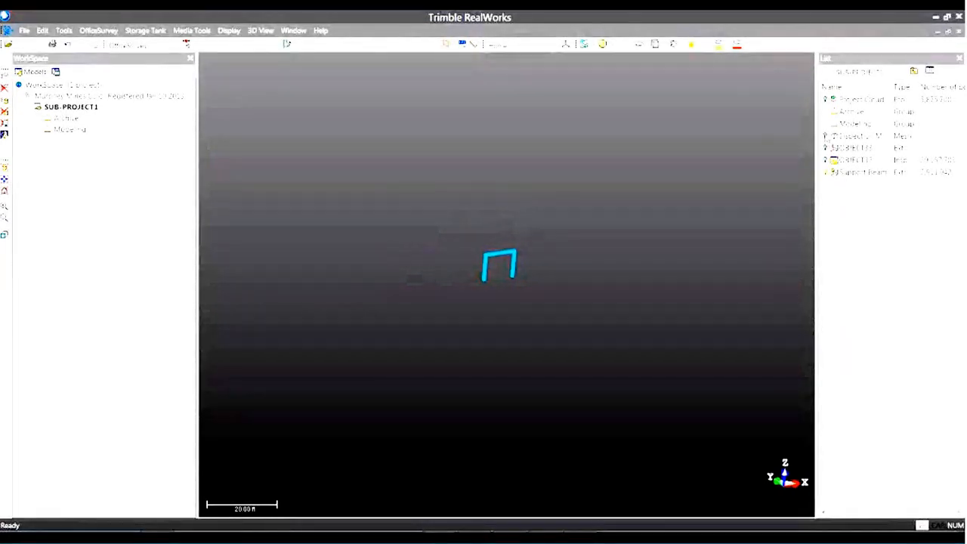
pyautogui.scroll(5, 535, 265)
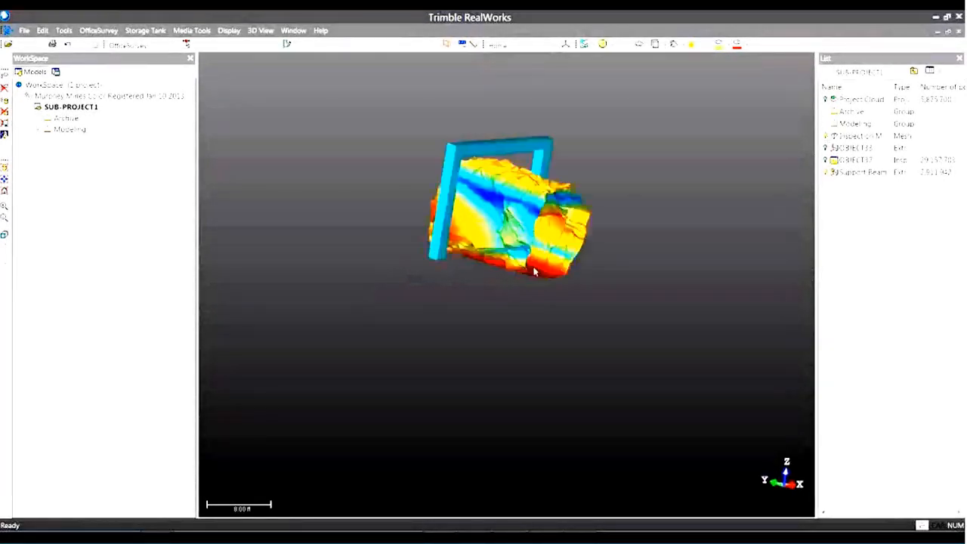
pyautogui.moveTo(482, 224); pyautogui.dragTo(479, 225)
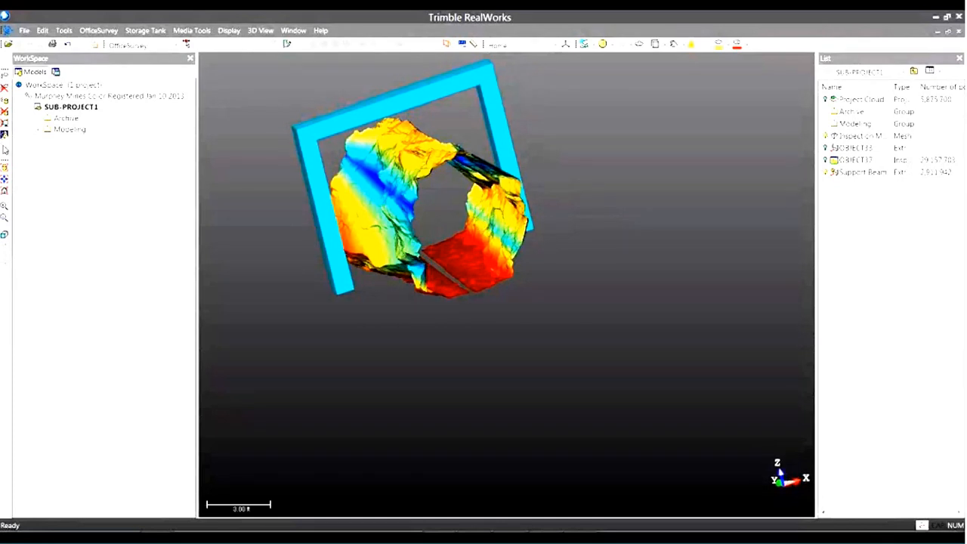
pyautogui.click(5, 181)
pyautogui.click(418, 176)
pyautogui.moveTo(599, 321); pyautogui.dragTo(563, 264)
# - Open inspection object OBJECT37 in the Inspection Map Analyzer and switch the analysis to Sections & Shifts
pyautogui.click(866, 160)
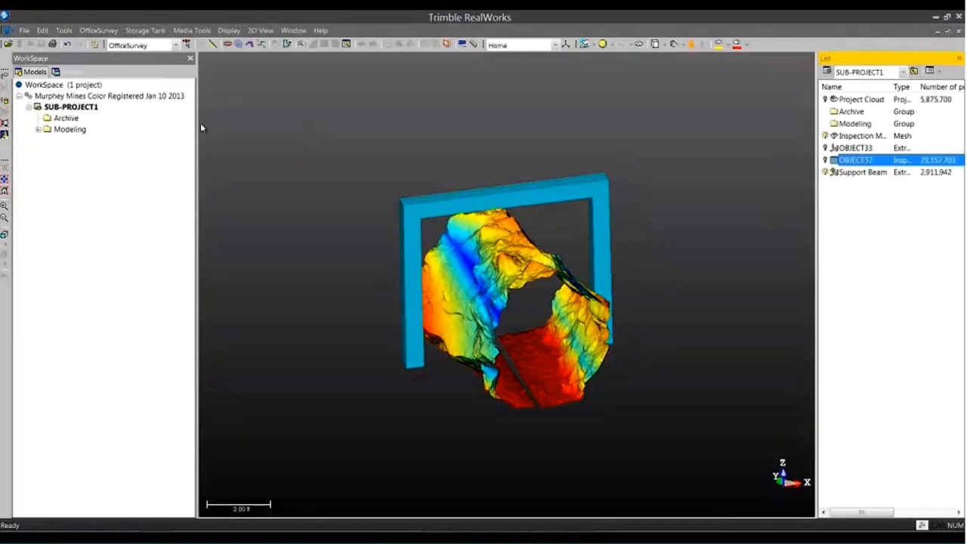
pyautogui.click(98, 30)
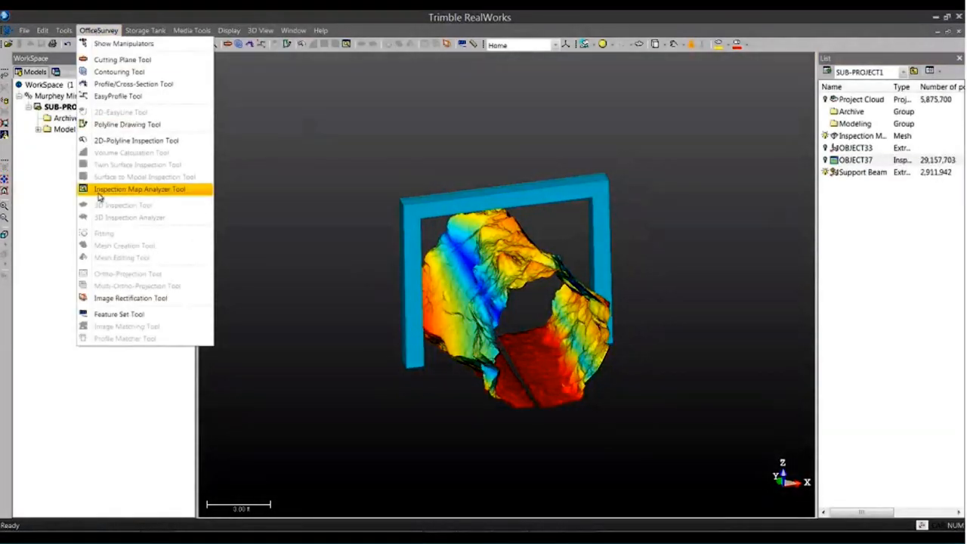
pyautogui.click(97, 190)
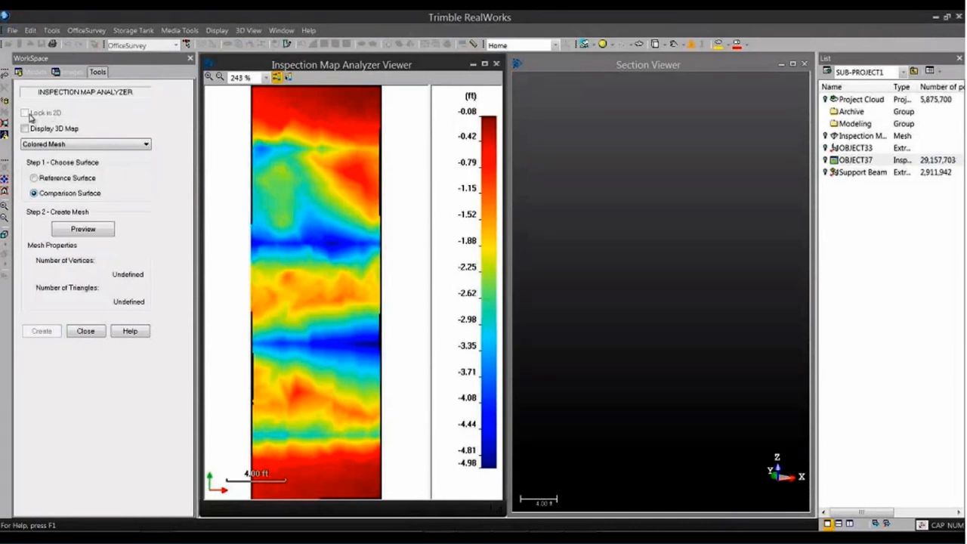
pyautogui.click(138, 151)
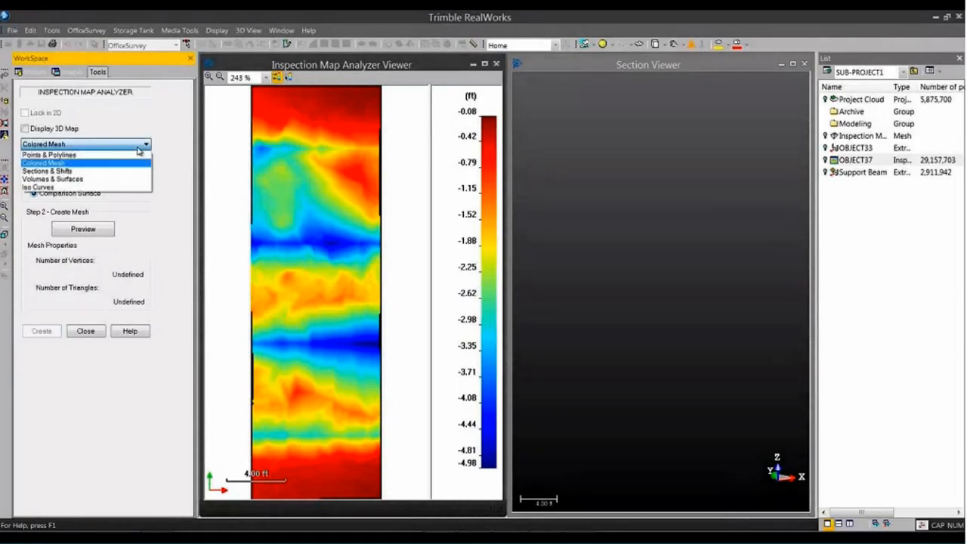
pyautogui.click(48, 171)
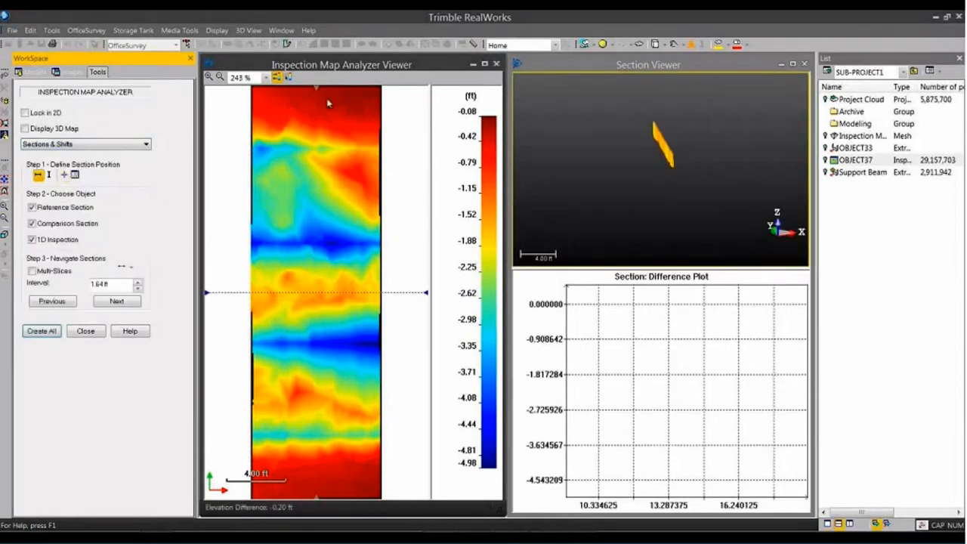
# - Place a vertical section slightly left of the inspection map's centre and examine its shifts in the Section Viewer
pyautogui.moveTo(317, 89); pyautogui.dragTo(297, 89)
pyautogui.moveTo(703, 191); pyautogui.dragTo(710, 207)
pyautogui.scroll(3, 710, 208)
pyautogui.moveTo(714, 204); pyautogui.dragTo(698, 176, button='middle')
pyautogui.scroll(3, 700, 188)
pyautogui.moveTo(665, 181); pyautogui.dragTo(653, 186)
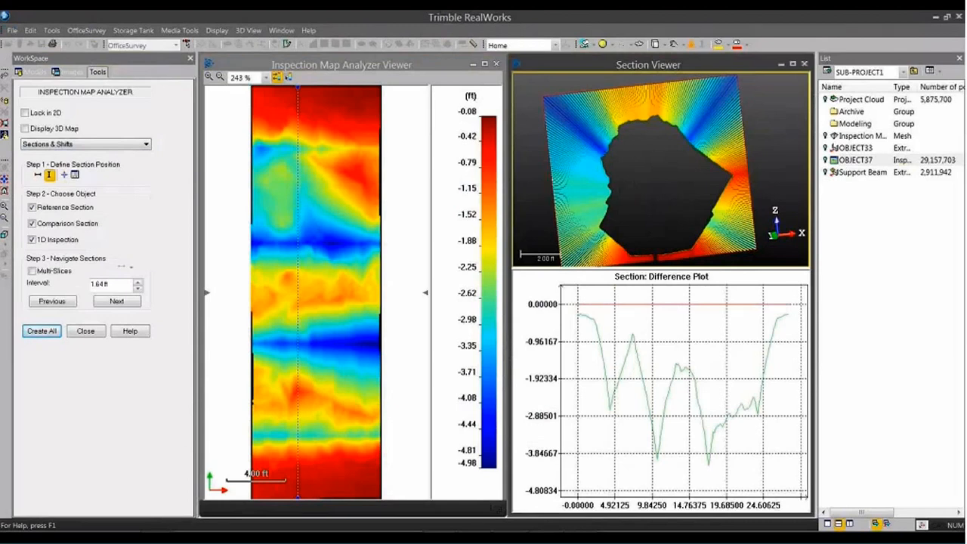
pyautogui.moveTo(740, 257); pyautogui.dragTo(579, 181)
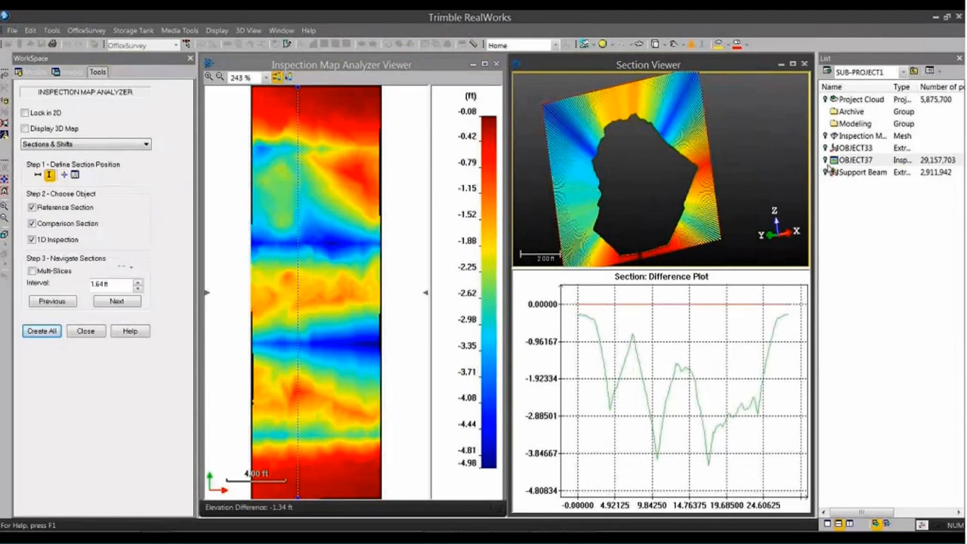
# - Display the inspection mesh with the section, move the vertical section right of the map's centre, and examine both in 3D
pyautogui.click(827, 137)
pyautogui.moveTo(634, 173); pyautogui.dragTo(610, 177)
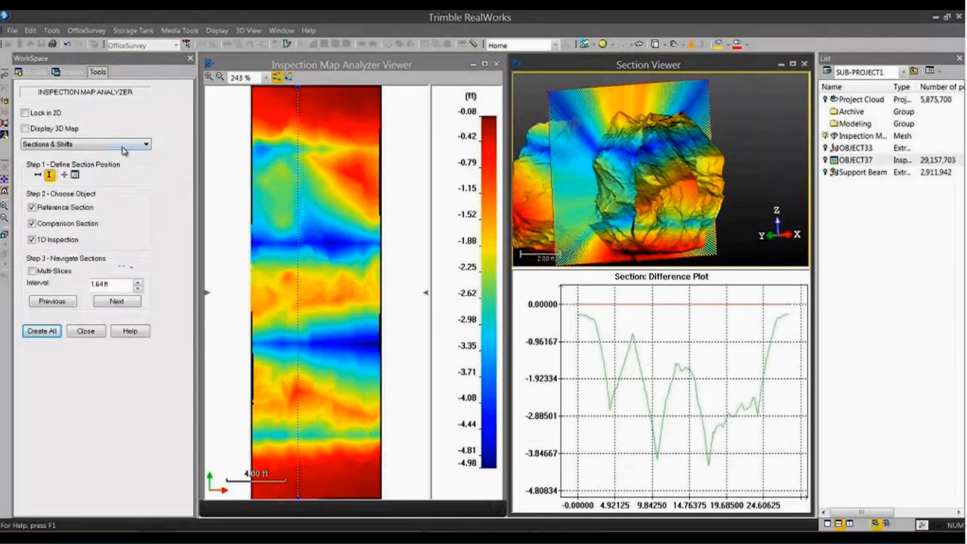
pyautogui.moveTo(299, 87); pyautogui.dragTo(339, 104)
pyautogui.moveTo(603, 170); pyautogui.dragTo(667, 174)
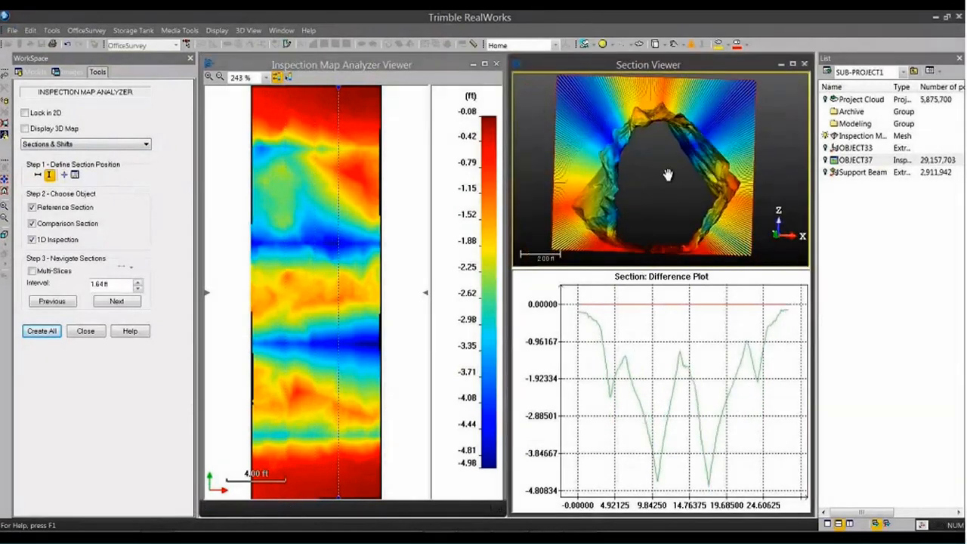
pyautogui.moveTo(668, 175); pyautogui.dragTo(693, 184, button='middle')
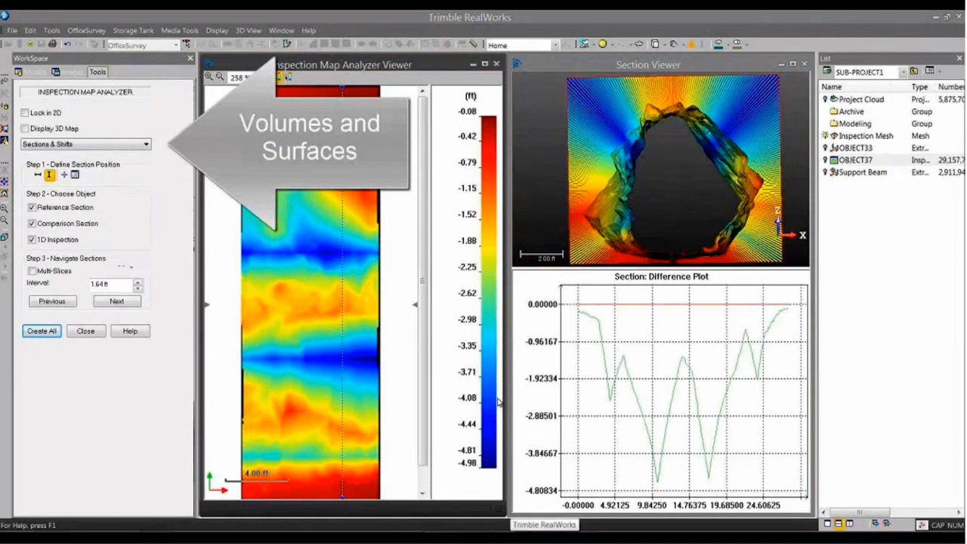
# - Switch the analysis to Volumes & Surfaces, view the volume and surface report, and close it
pyautogui.click(148, 144)
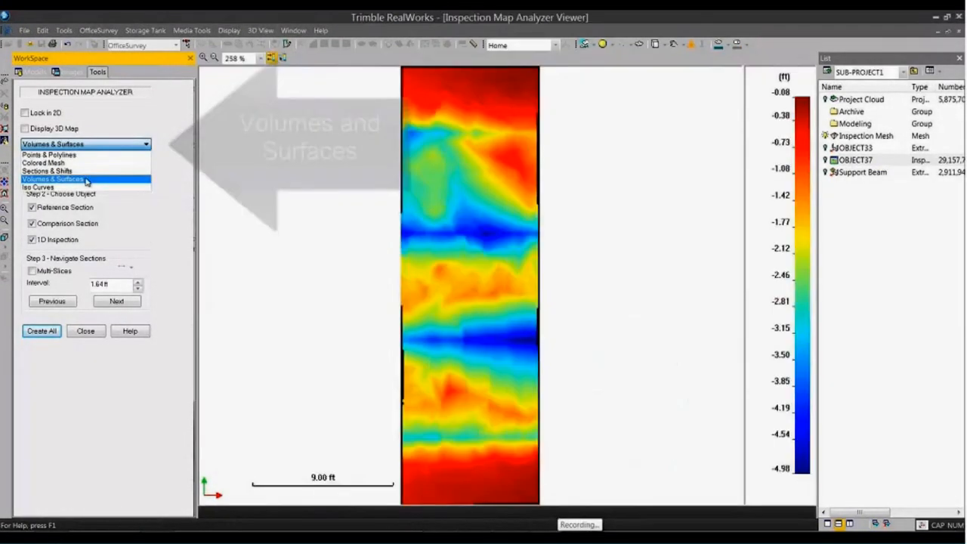
pyautogui.click(86, 180)
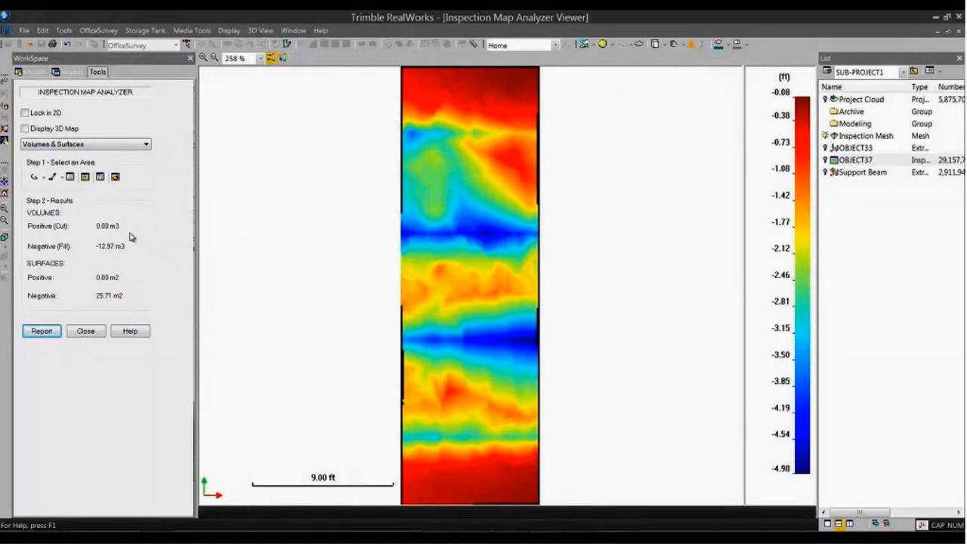
pyautogui.click(41, 331)
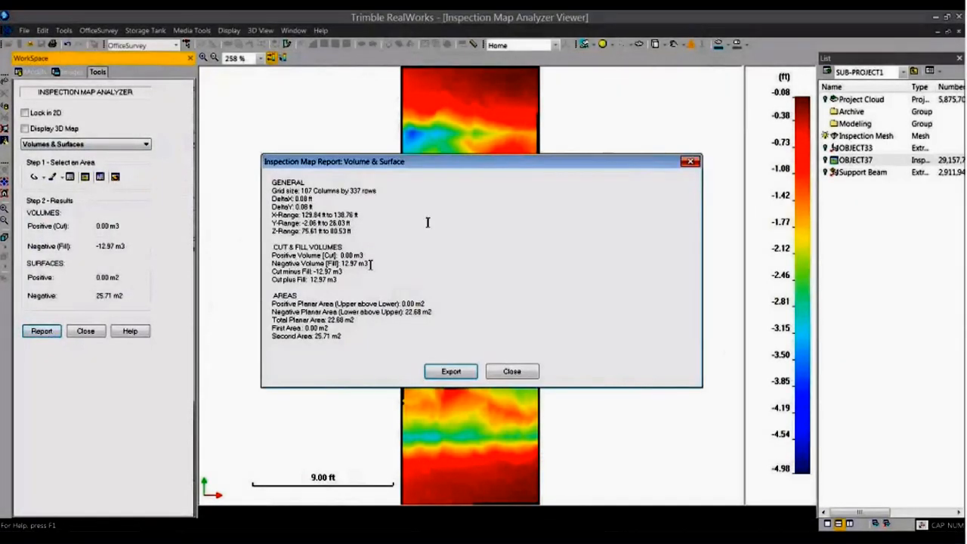
pyautogui.click(512, 371)
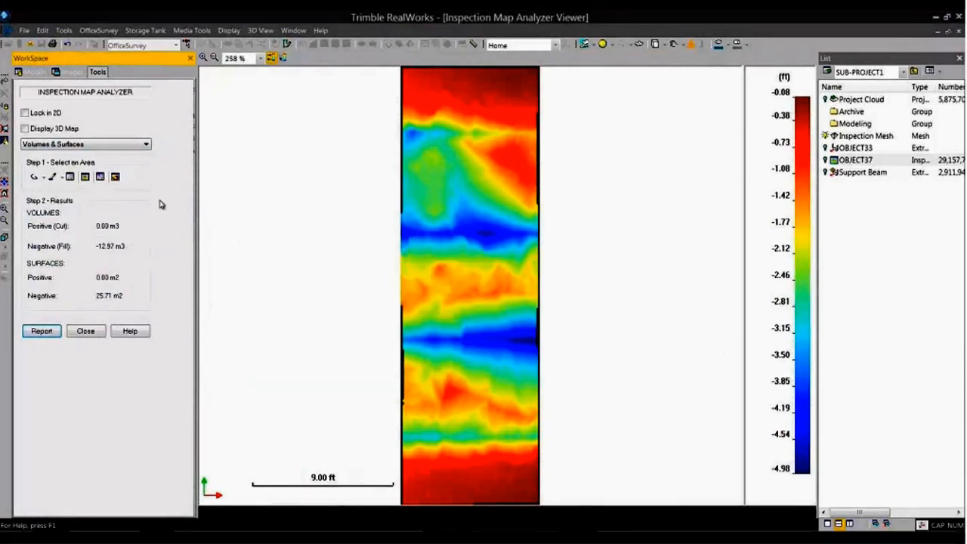
# - Outline the dark blue patch in the map's upper middle to examine its volume and surface, and select further areas down to the map's lower end
pyautogui.click(34, 177)
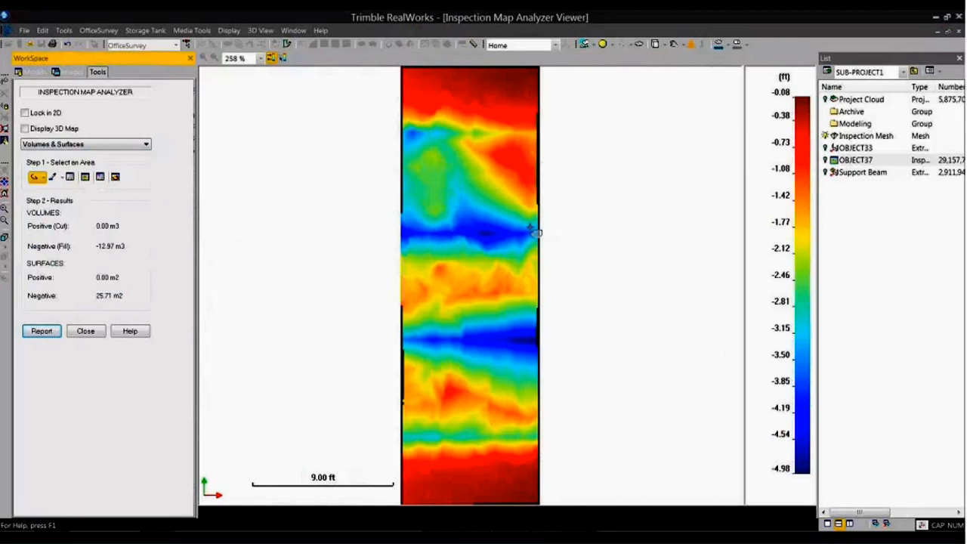
pyautogui.moveTo(461, 221)
pyautogui.mouseDown()
pyautogui.moveTo(461, 245)
pyautogui.moveTo(488, 257)
pyautogui.moveTo(531, 250)
pyautogui.moveTo(468, 202)
pyautogui.mouseUp()
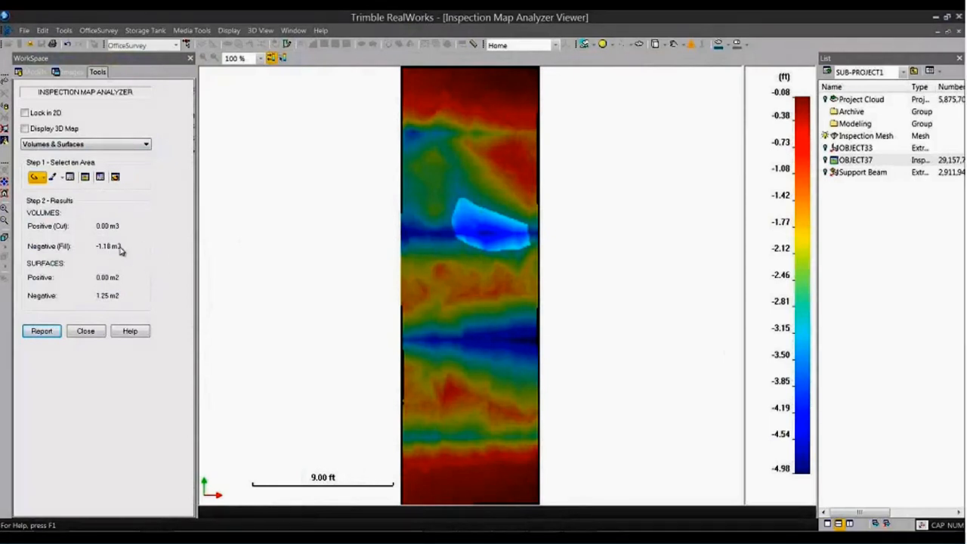
pyautogui.click(53, 177)
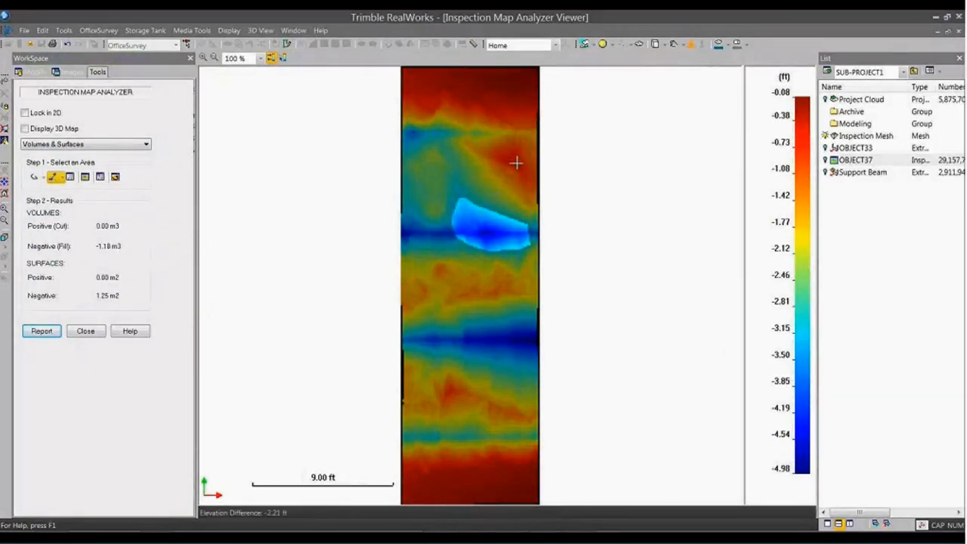
pyautogui.click(521, 235)
pyautogui.click(523, 496)
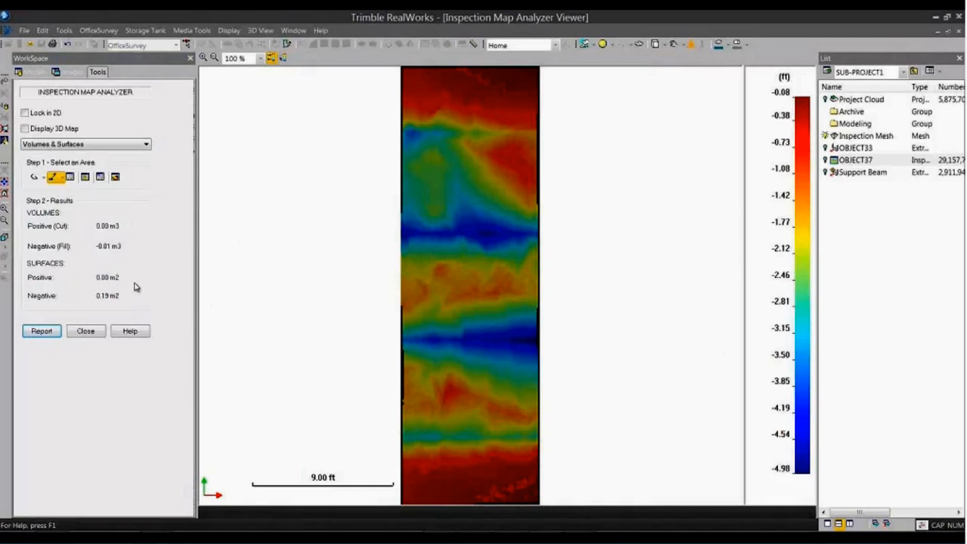
# - Switch the analysis back to Sections & Shifts, create all objects of the current section, and close the Inspection Map Analyzer
pyautogui.click(144, 144)
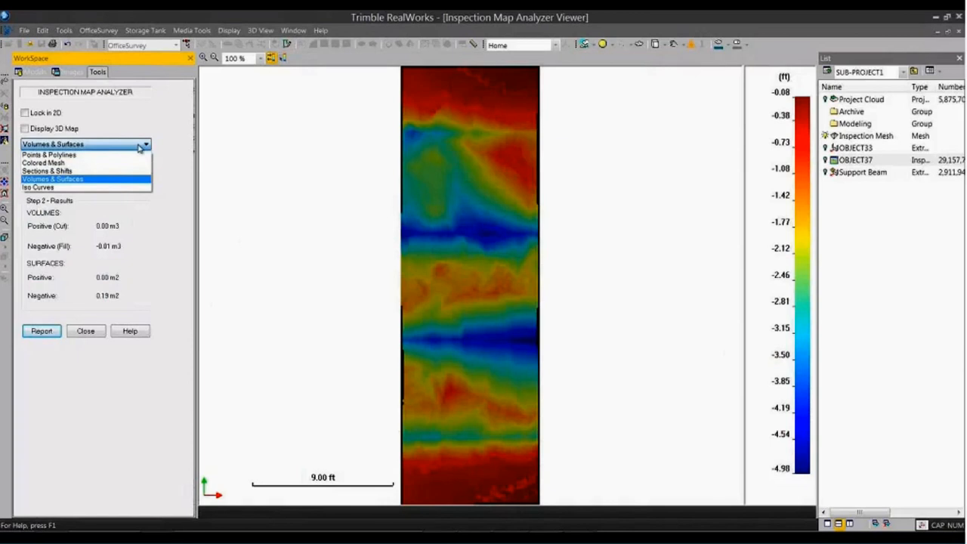
pyautogui.click(61, 171)
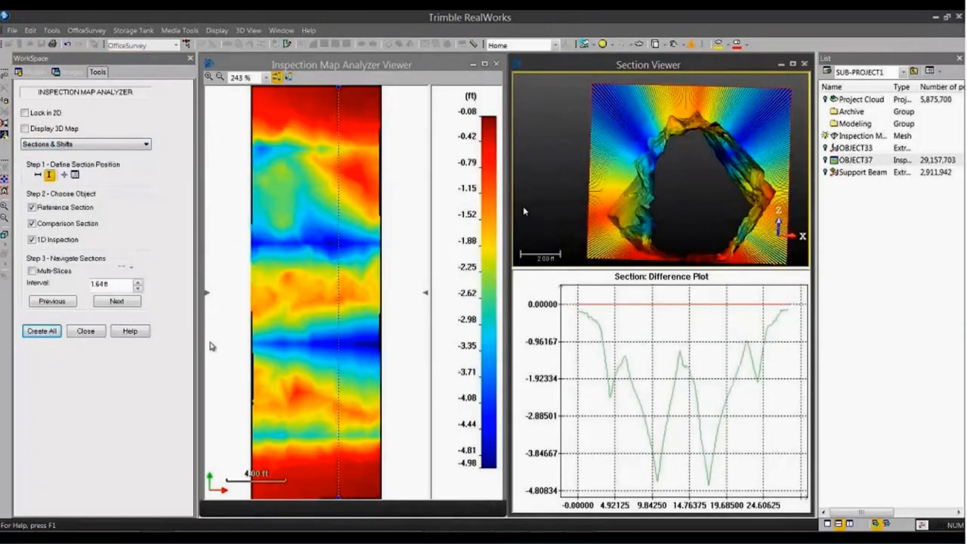
pyautogui.click(43, 332)
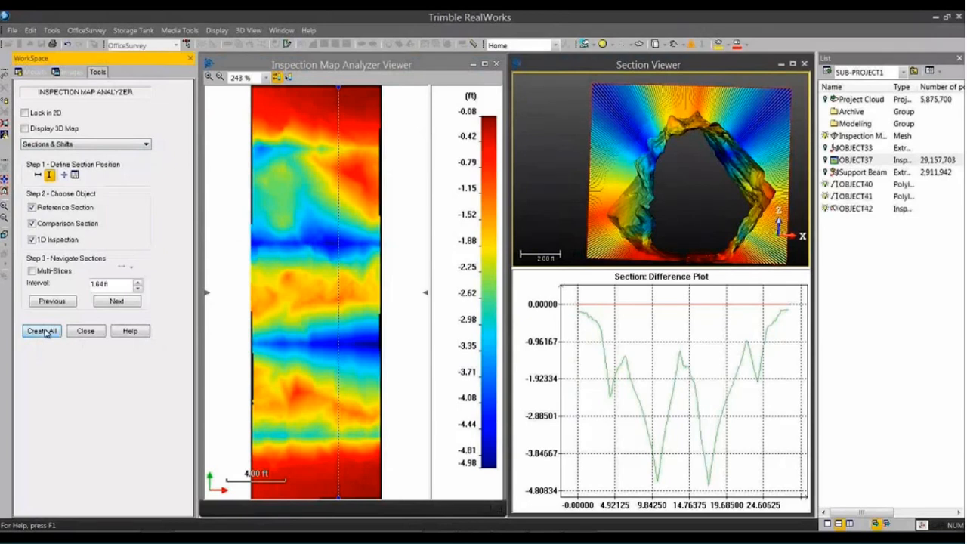
pyautogui.click(86, 333)
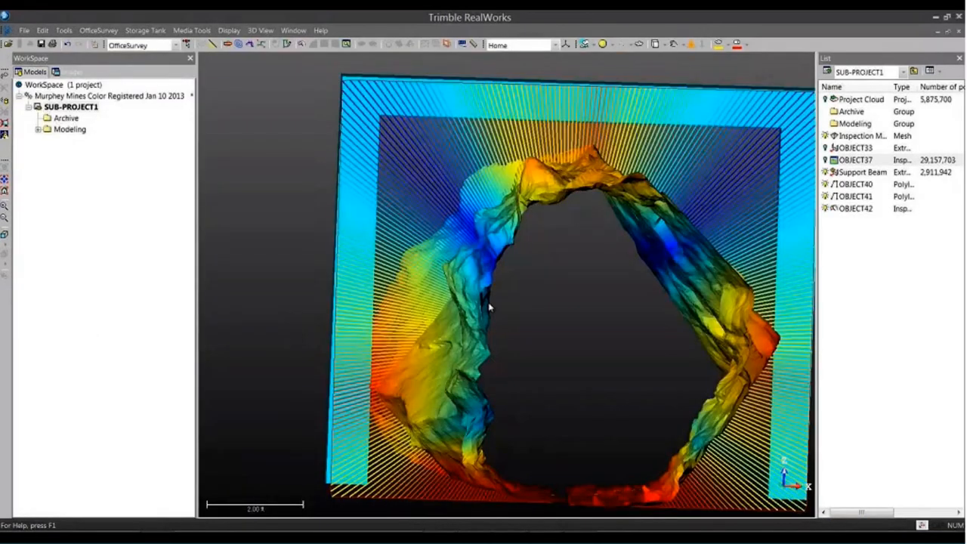
# - Hide the Inspection Mesh and the Support Beam so the created section can be examined in 3D
pyautogui.moveTo(483, 291); pyautogui.dragTo(588, 273)
pyautogui.scroll(-5, 586, 271)
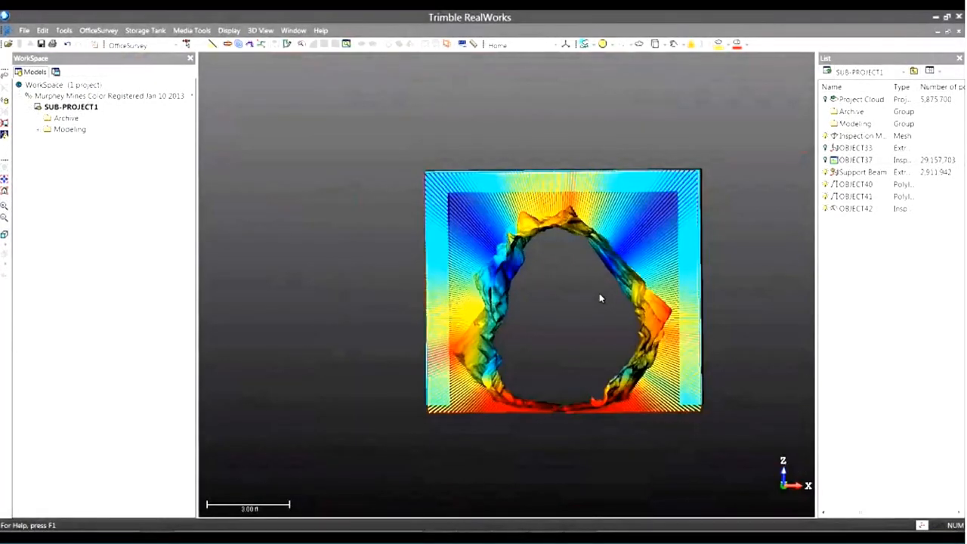
pyautogui.click(826, 136)
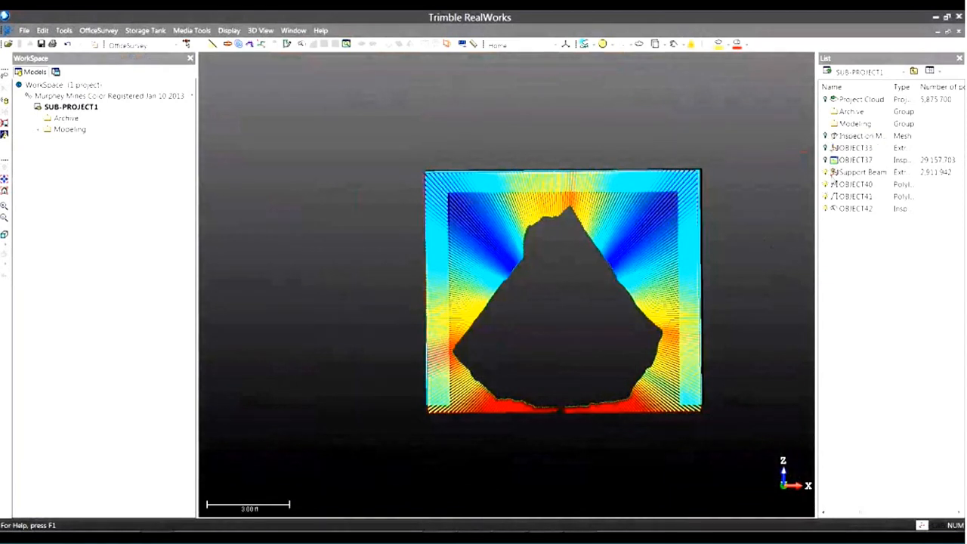
pyautogui.click(826, 173)
pyautogui.moveTo(480, 313); pyautogui.dragTo(494, 326)
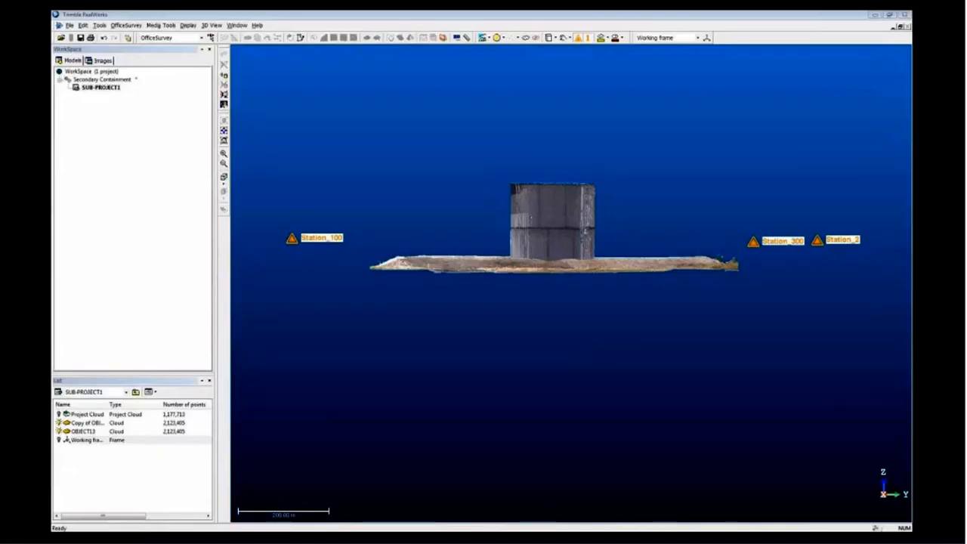
# - Switch the Secondary Containment project to Modeling and open the Cloud-Based Modeler on the tank and wall cloud
pyautogui.moveTo(626, 220); pyautogui.dragTo(565, 248)
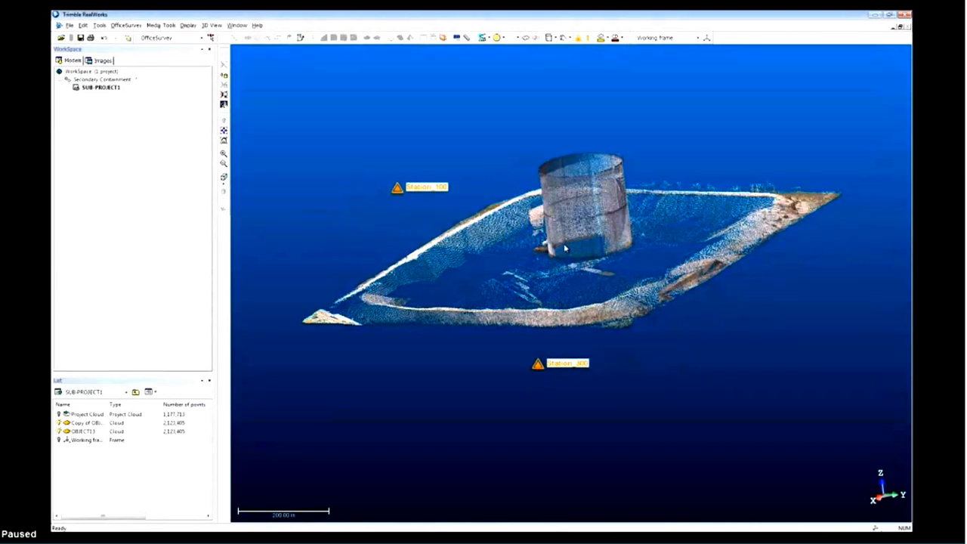
pyautogui.click(168, 37)
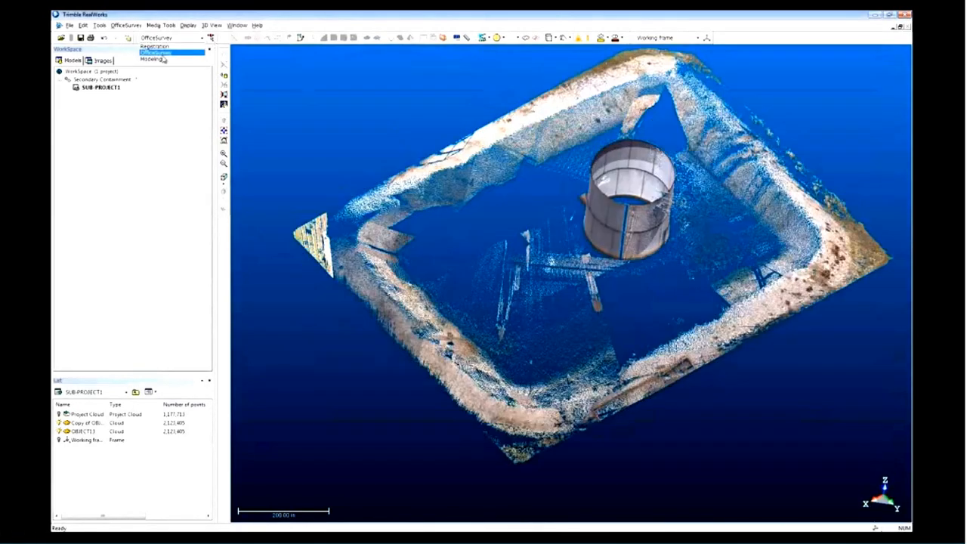
pyautogui.click(160, 60)
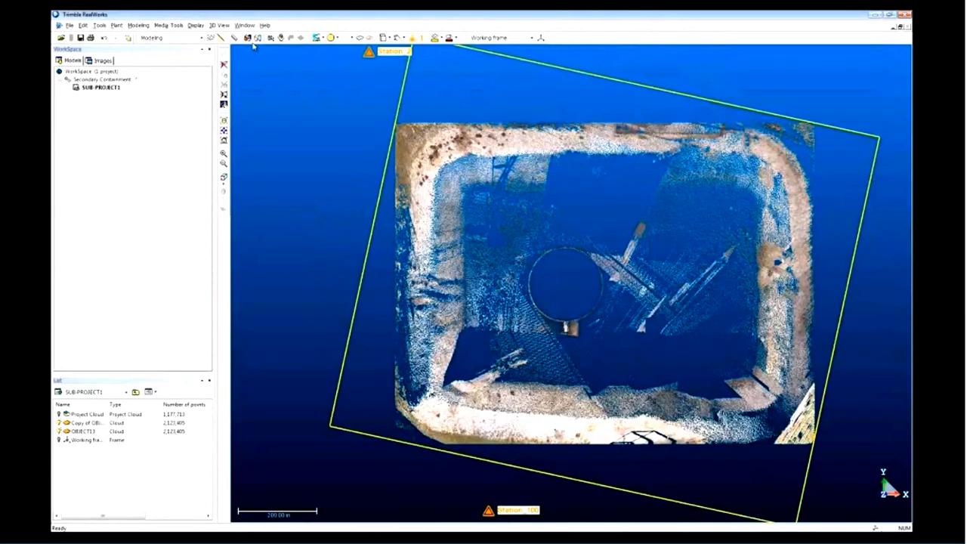
pyautogui.click(138, 25)
pyautogui.click(163, 34)
# - Fence the tank's circular outline in the plan view and keep only the points inside it
pyautogui.scroll(5, 552, 294)
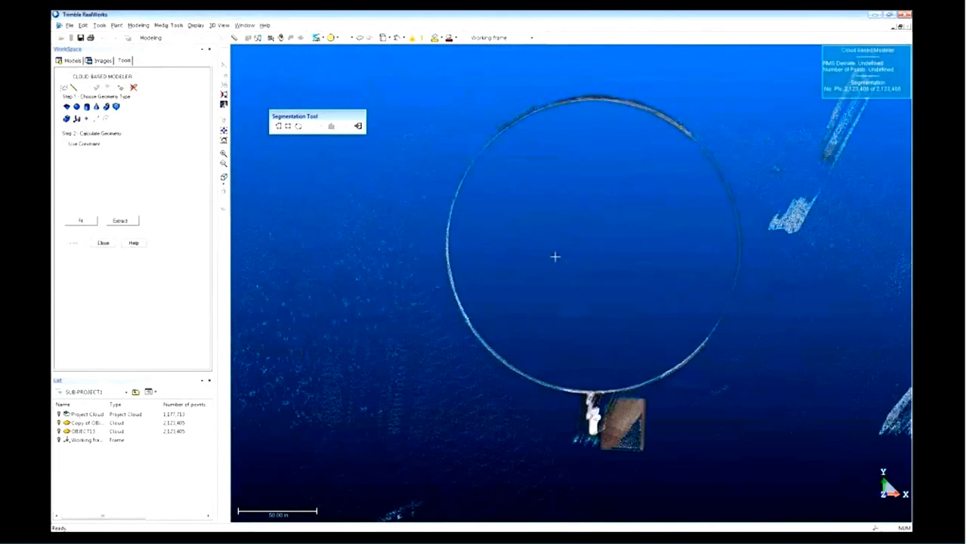
pyautogui.click(547, 103)
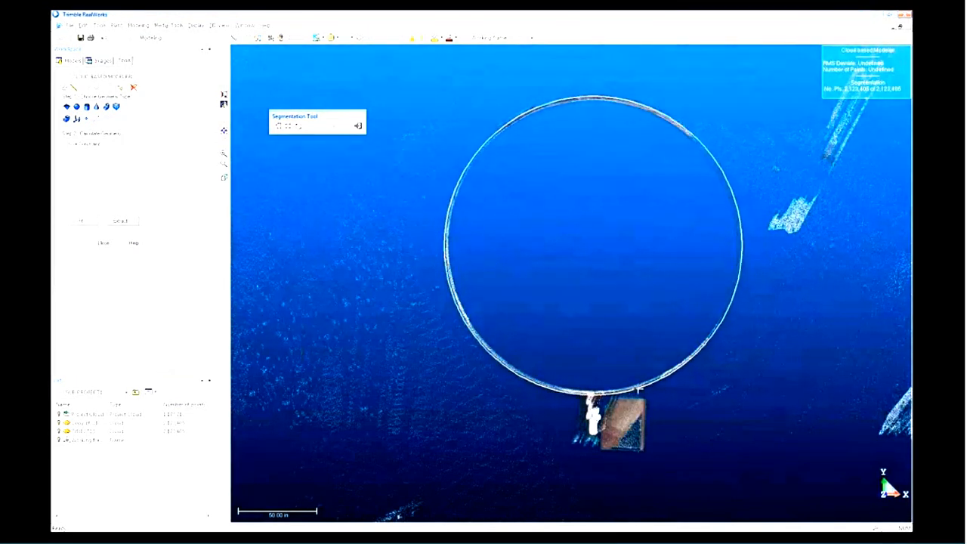
pyautogui.click(641, 391)
pyautogui.moveTo(643, 393); pyautogui.dragTo(704, 206)
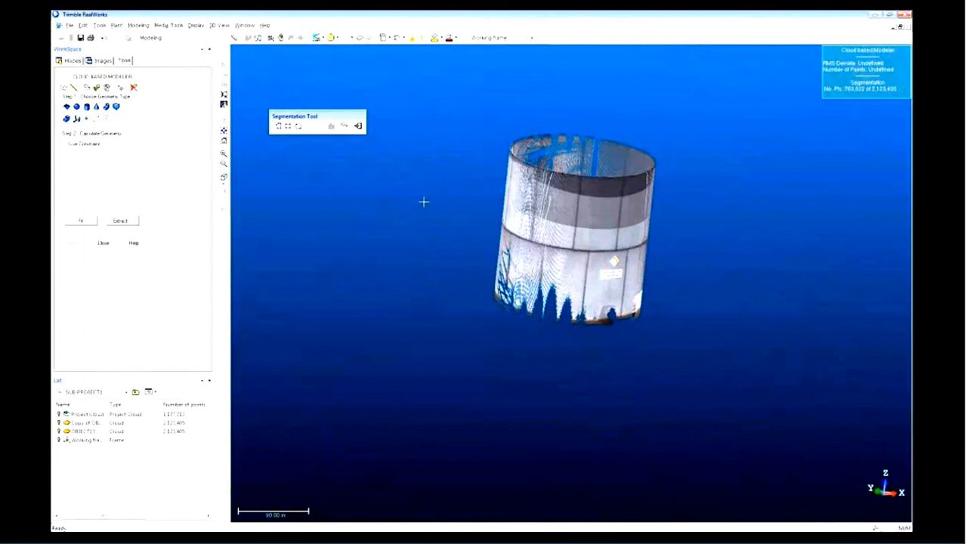
# - Fit a cylinder to the tank points with its axis constrained parallel to a direction, create it, and close the modeler
pyautogui.click(66, 143)
pyautogui.click(87, 109)
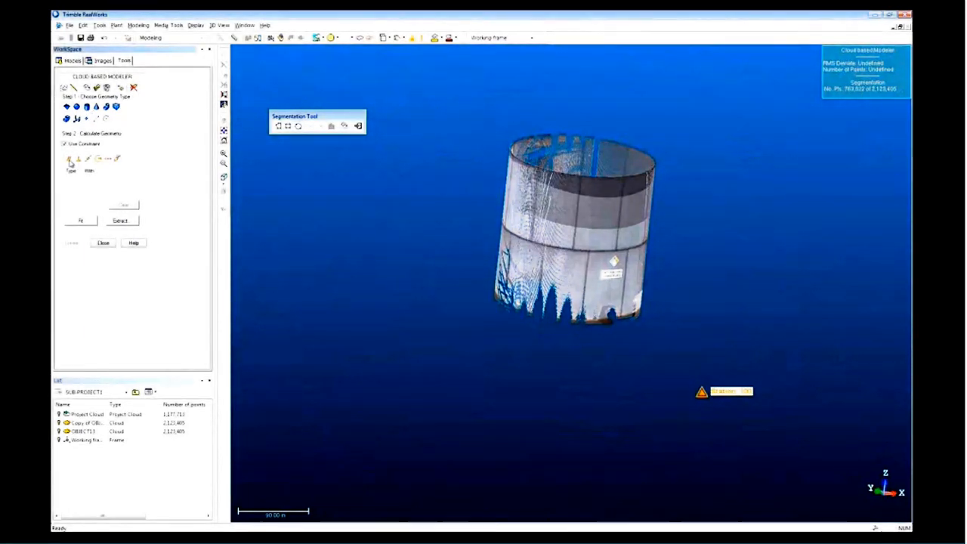
pyautogui.click(78, 159)
pyautogui.click(582, 290)
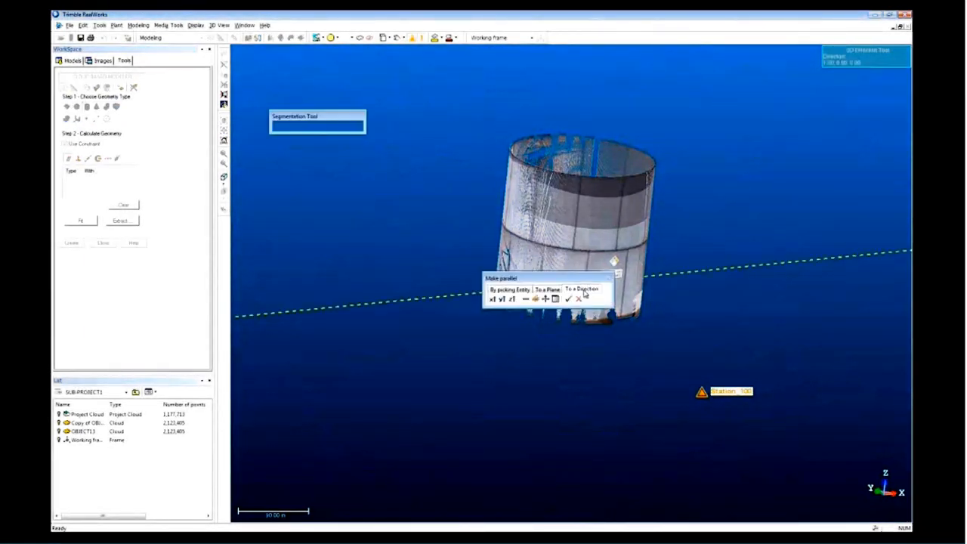
pyautogui.click(570, 299)
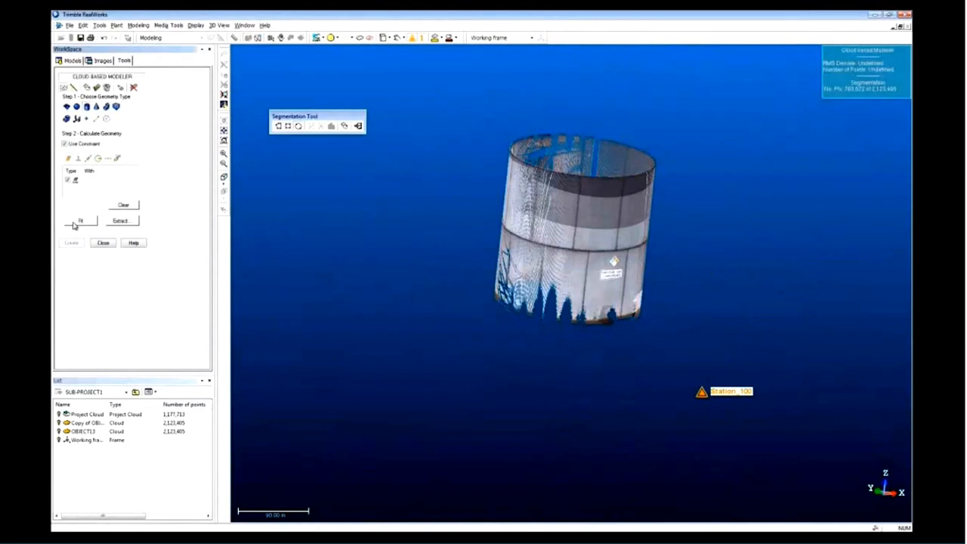
pyautogui.click(74, 226)
pyautogui.moveTo(605, 225); pyautogui.dragTo(276, 203)
pyautogui.click(71, 242)
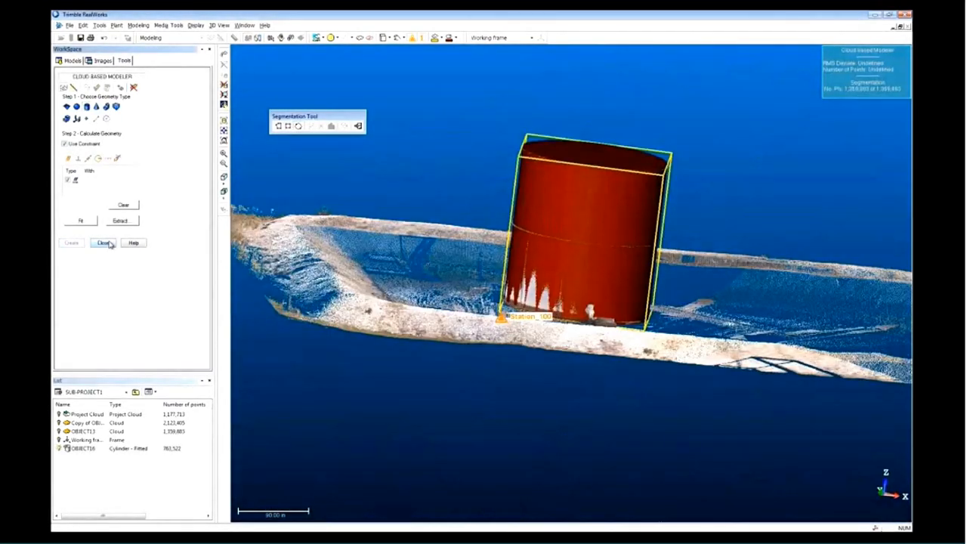
pyautogui.click(105, 242)
# - Examine the fitted tank cylinder against the scan from several sides and in front view
pyautogui.moveTo(731, 276); pyautogui.dragTo(355, 309)
pyautogui.moveTo(656, 240); pyautogui.dragTo(653, 217)
pyautogui.scroll(-3, 656, 261)
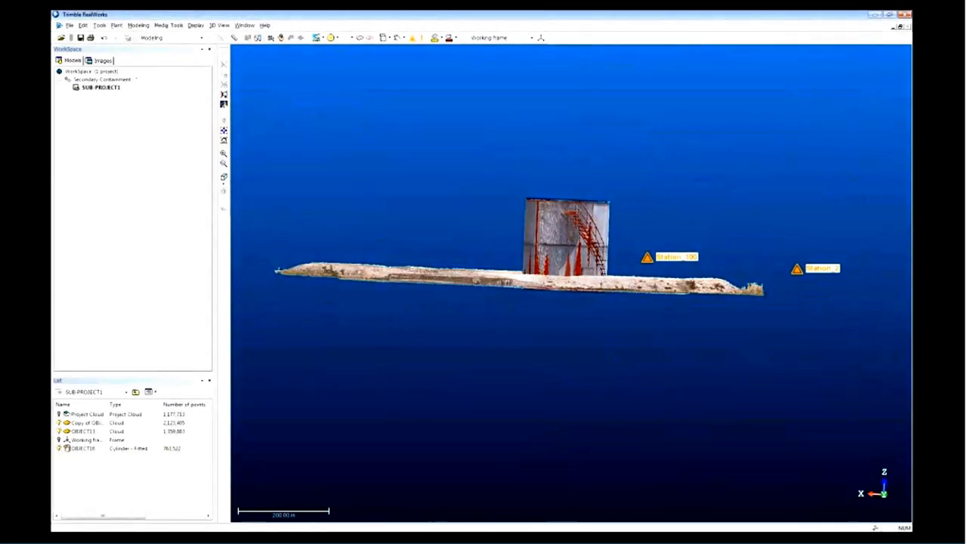
pyautogui.click(224, 184)
pyautogui.click(242, 194)
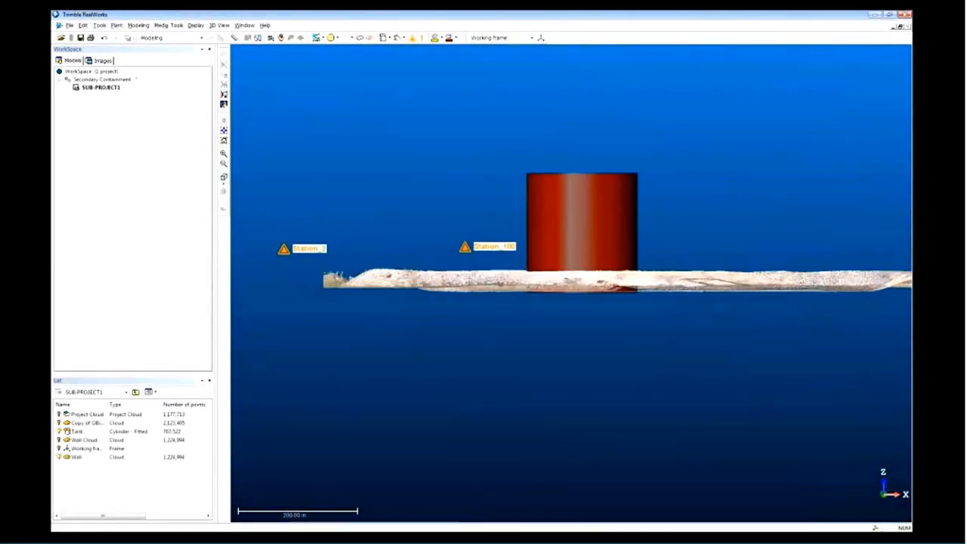
# - Switch to OfficeSurvey and open the Mesh Creation Tool on the Wall cloud
pyautogui.moveTo(460, 373); pyautogui.dragTo(408, 310)
pyautogui.moveTo(453, 340); pyautogui.dragTo(322, 355)
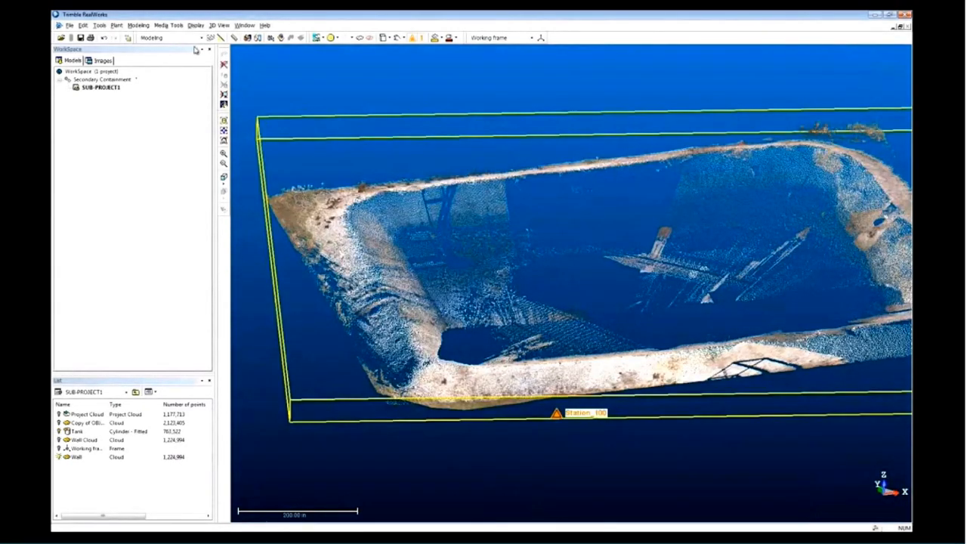
pyautogui.click(201, 37)
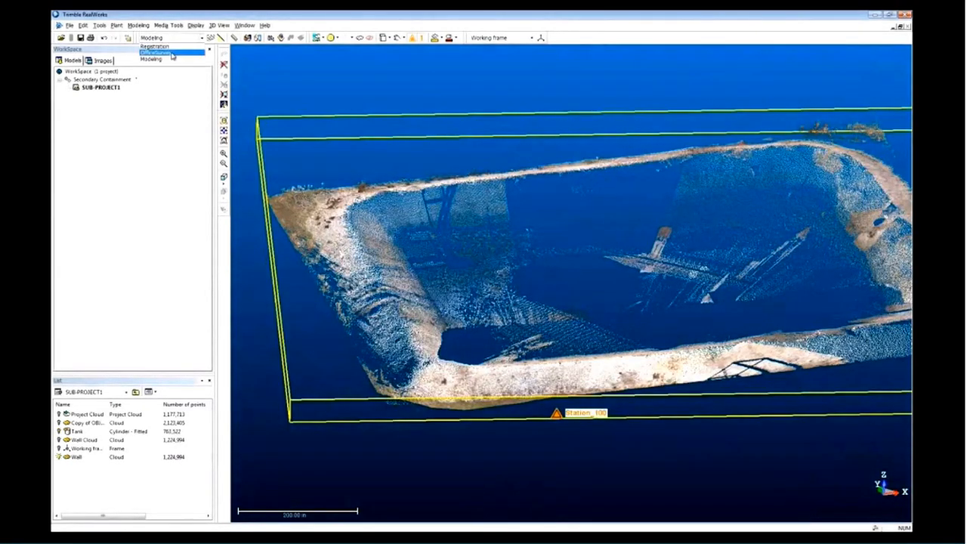
pyautogui.click(173, 55)
pyautogui.click(127, 25)
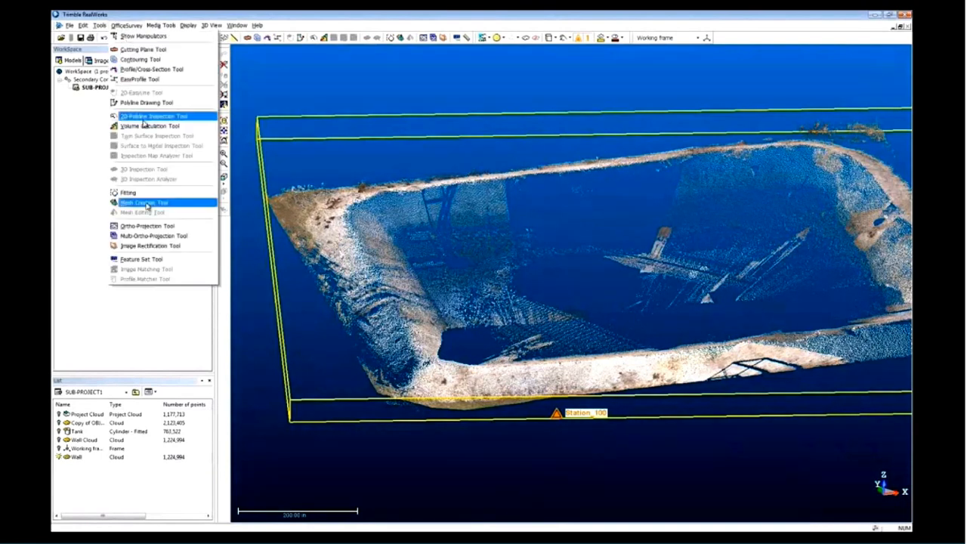
pyautogui.click(144, 203)
# - Sample the Wall cloud down to fewer points for meshing, using Plane-Based Projection
pyautogui.click(103, 100)
pyautogui.moveTo(112, 124); pyautogui.dragTo(72, 128)
pyautogui.click(73, 200)
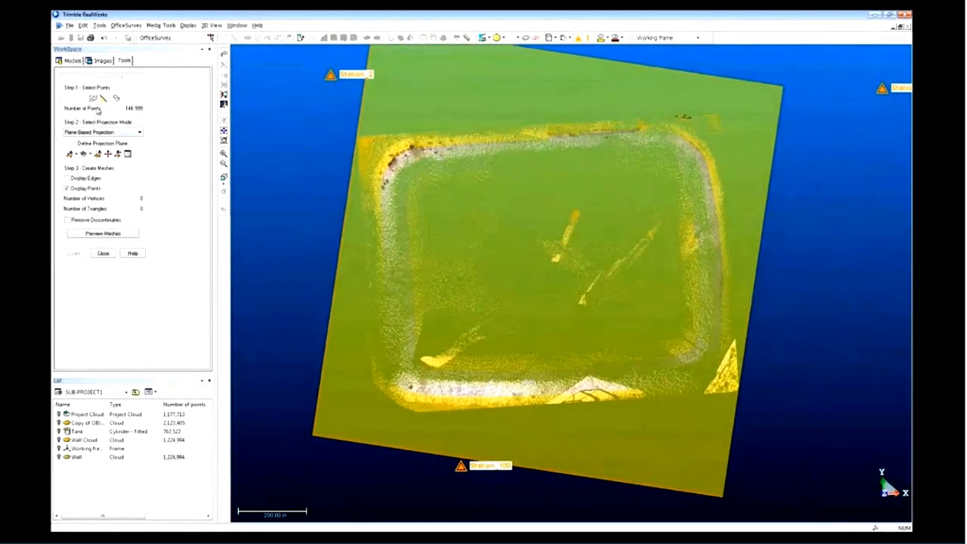
# - In top view, fence the containment along the crest of its wall and keep only the points inside
pyautogui.click(224, 188)
pyautogui.click(223, 184)
pyautogui.click(246, 233)
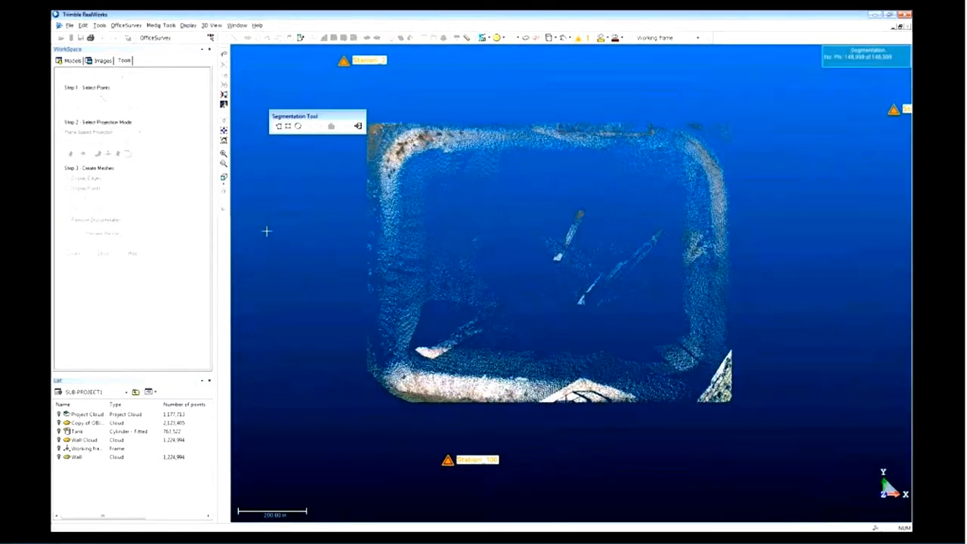
pyautogui.click(410, 137)
pyautogui.click(677, 132)
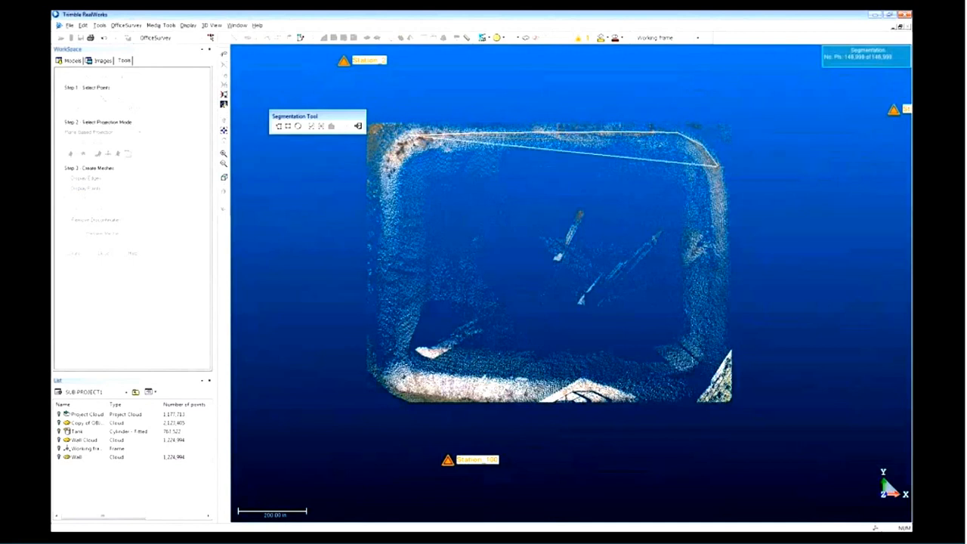
pyautogui.click(723, 346)
pyautogui.click(701, 379)
pyautogui.click(377, 370)
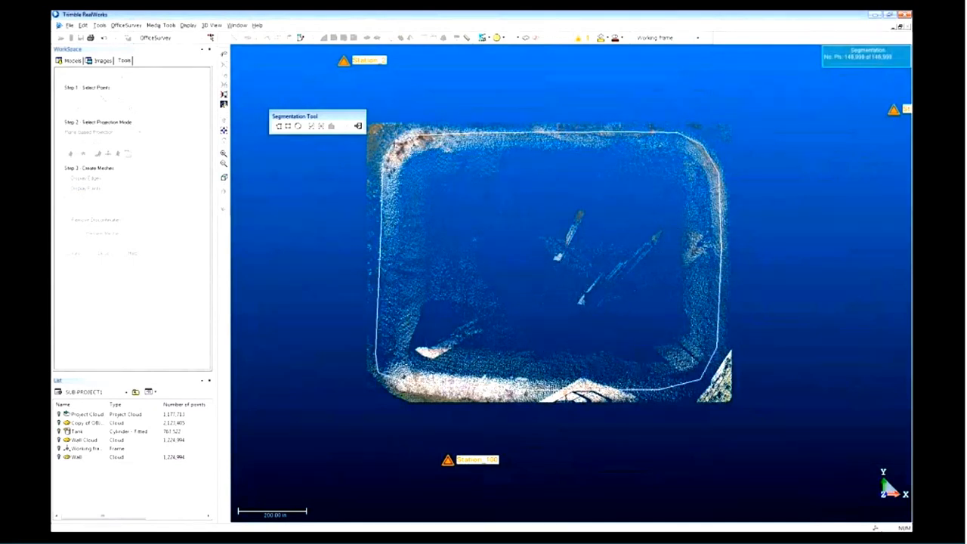
pyautogui.click(311, 127)
pyautogui.click(357, 126)
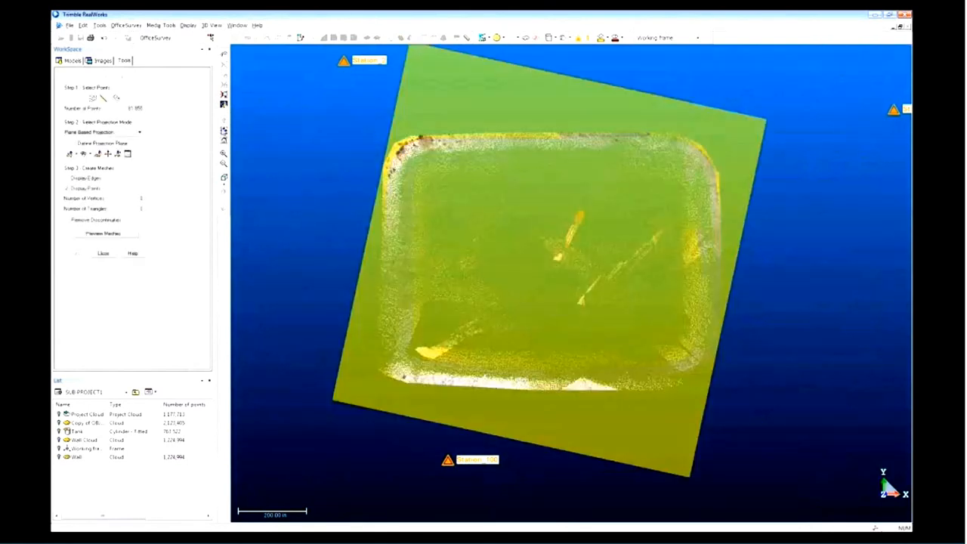
# - Mesh the trimmed Wall points and apply the edits to the mesh in the Mesh Editing Tool
pyautogui.click(120, 235)
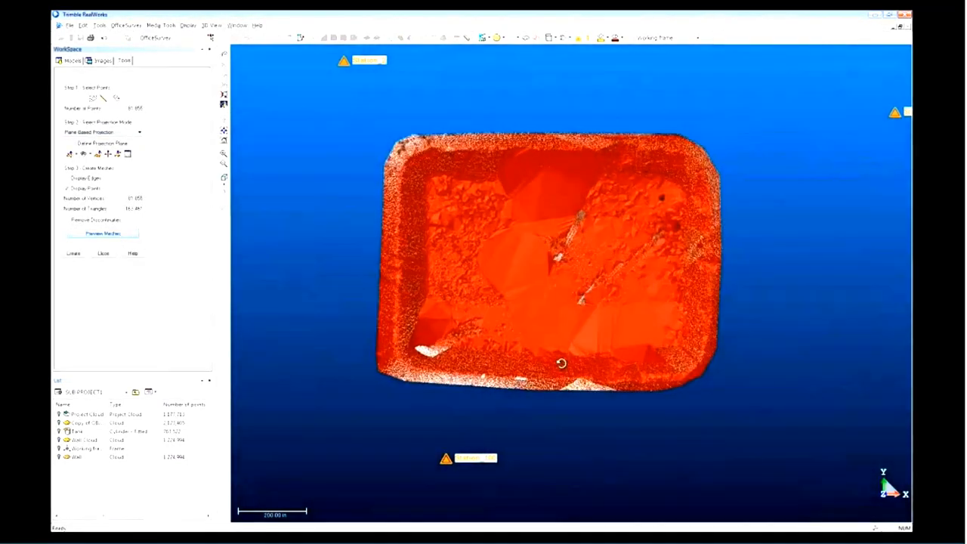
pyautogui.moveTo(562, 363); pyautogui.dragTo(562, 325)
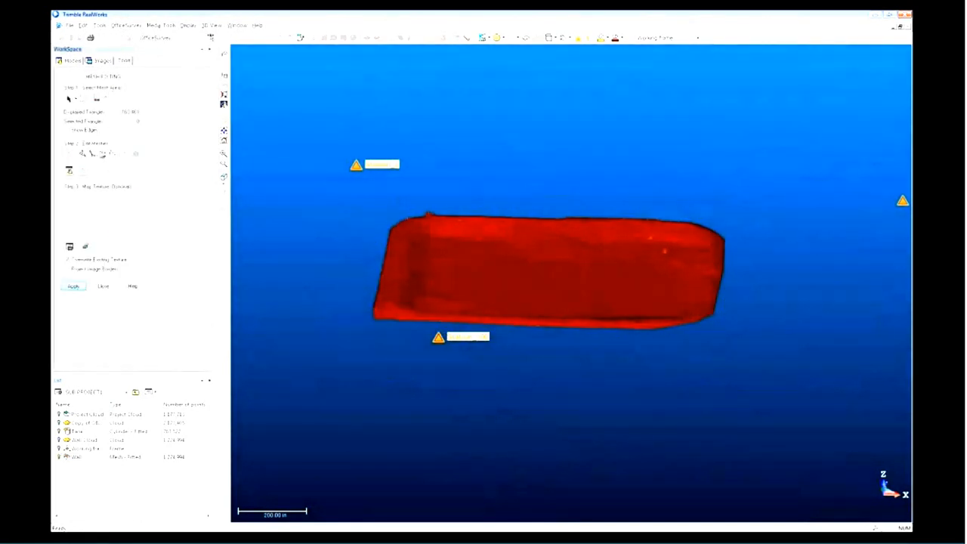
pyautogui.moveTo(431, 302); pyautogui.dragTo(563, 300)
pyautogui.click(77, 285)
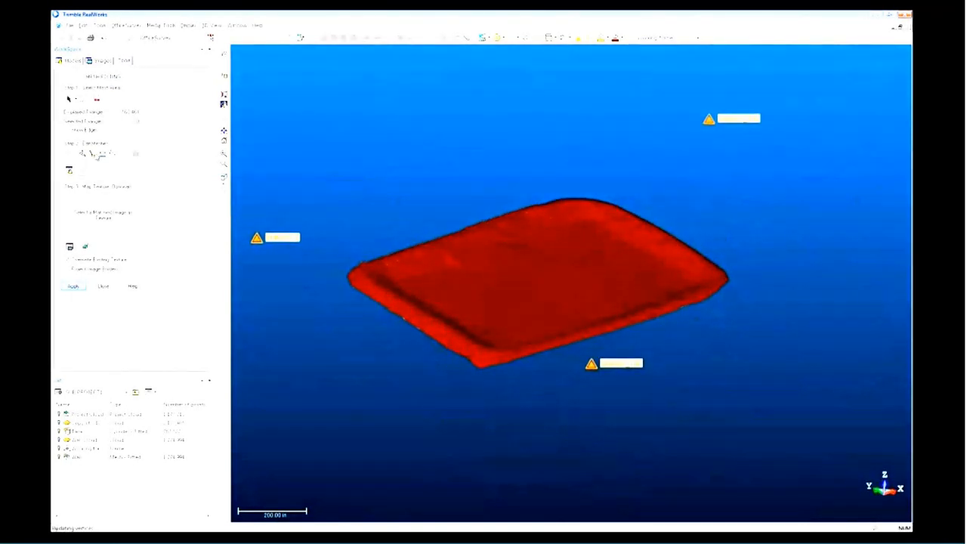
# - Change the Wall mesh's colour to teal blue and switch to Modeling
pyautogui.click(623, 38)
pyautogui.click(628, 57)
pyautogui.moveTo(545, 268); pyautogui.dragTo(486, 312)
pyautogui.click(201, 37)
pyautogui.click(159, 60)
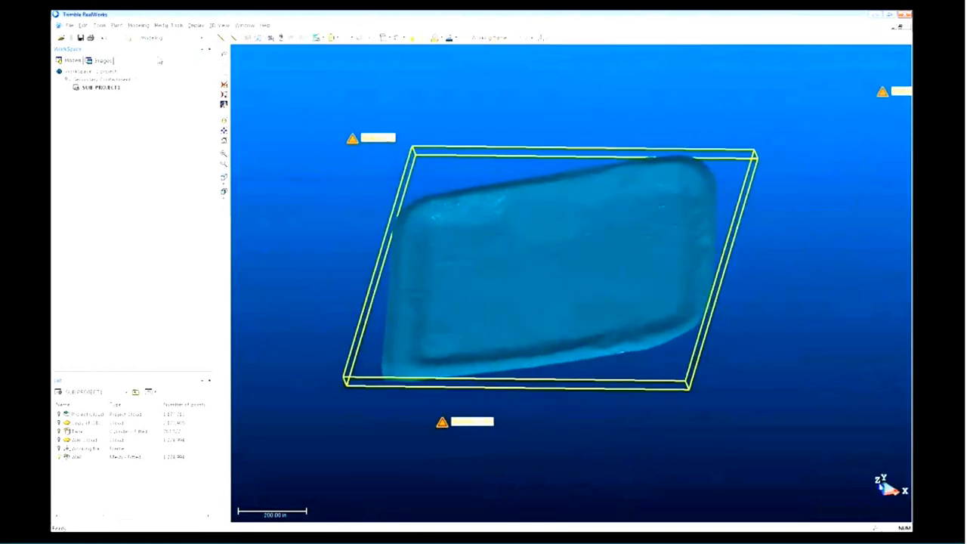
# - Create a horizontal plane with normal 0.00, 0.00, 1.00 inside the containment using the Geometry Creator
pyautogui.click(258, 38)
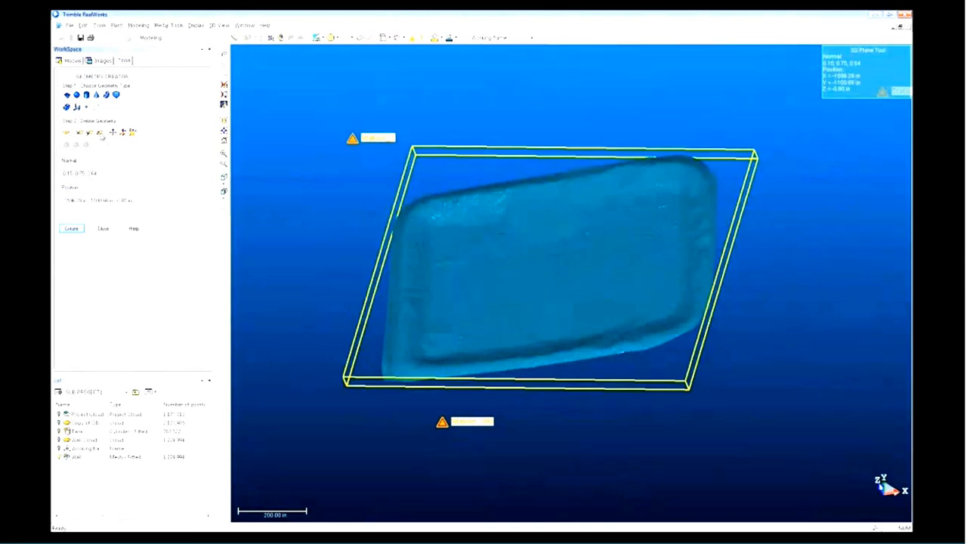
pyautogui.click(101, 136)
pyautogui.moveTo(564, 332); pyautogui.dragTo(561, 202)
pyautogui.moveTo(407, 314); pyautogui.dragTo(650, 338)
pyautogui.click(74, 229)
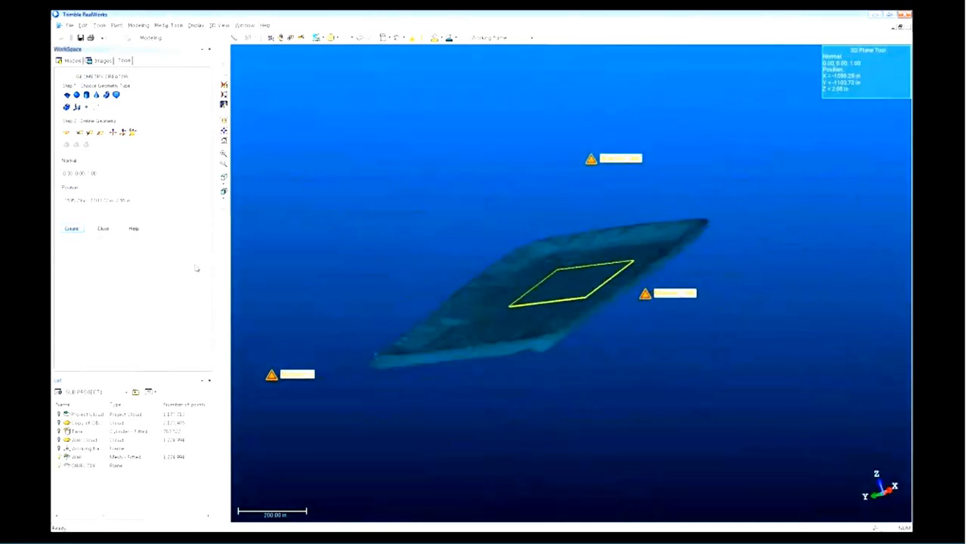
pyautogui.click(104, 229)
# - Colour the new plane magenta and extend its bounds with the Plane Bounding Tool to cover the whole containment
pyautogui.click(451, 37)
pyautogui.click(450, 54)
pyautogui.click(300, 37)
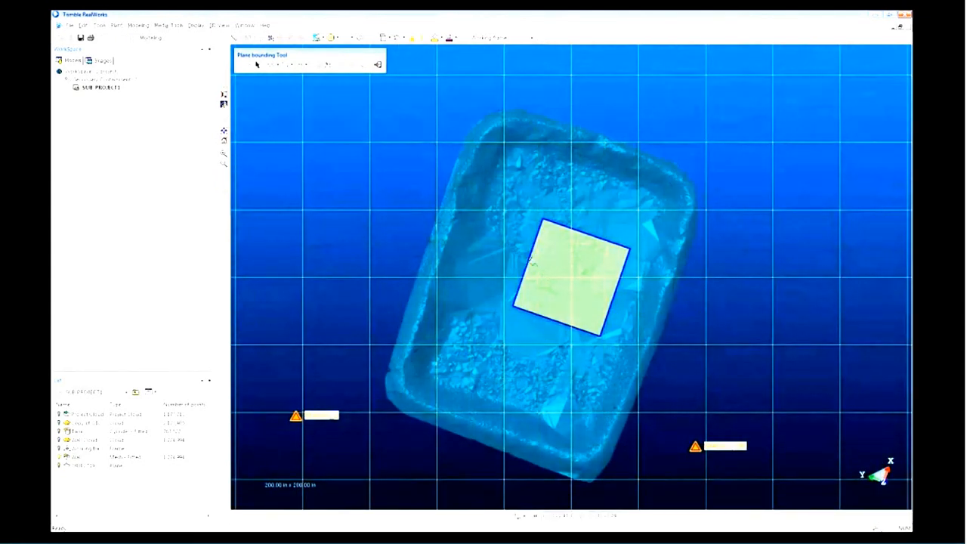
pyautogui.click(429, 242)
pyautogui.click(722, 173)
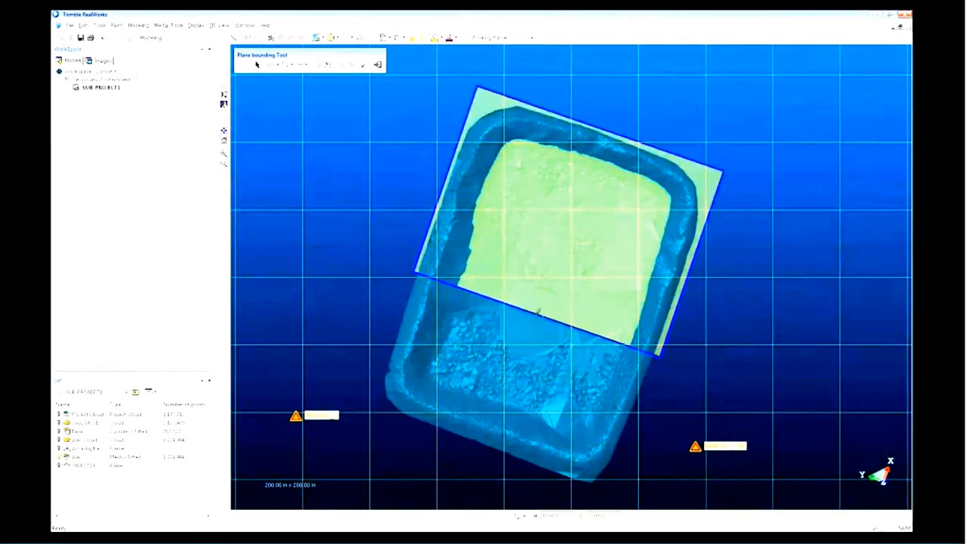
pyautogui.click(496, 464)
pyautogui.click(363, 66)
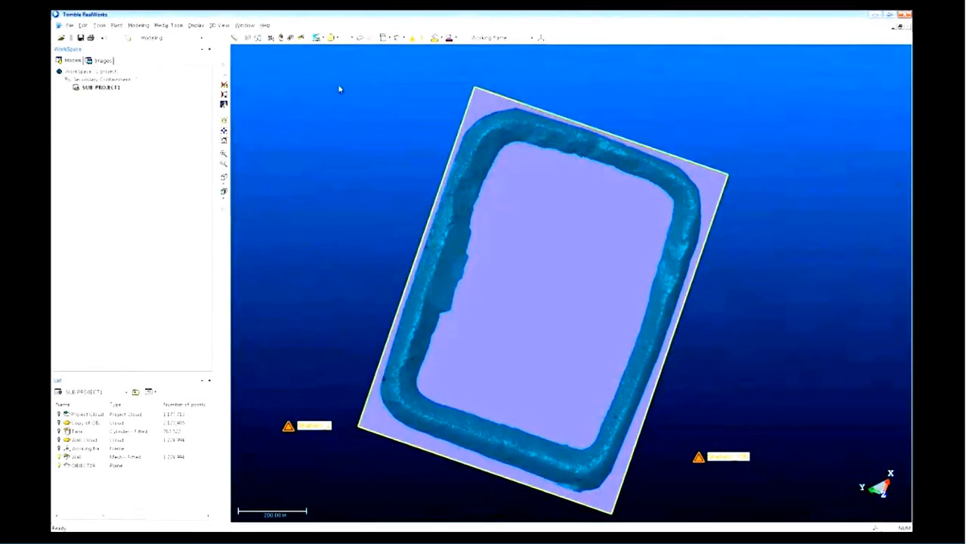
# - Move the plane vertically in the Geometry Modifier Tool up to the level of the lowest gap in the wall's crest
pyautogui.click(274, 40)
pyautogui.moveTo(518, 345); pyautogui.dragTo(627, 340)
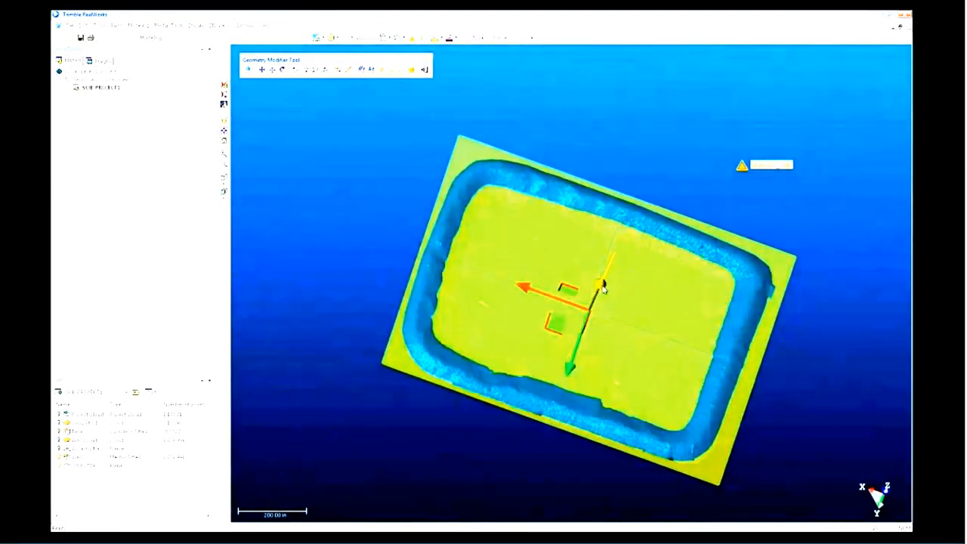
pyautogui.moveTo(627, 346); pyautogui.dragTo(619, 293)
pyautogui.moveTo(606, 250); pyautogui.dragTo(607, 247)
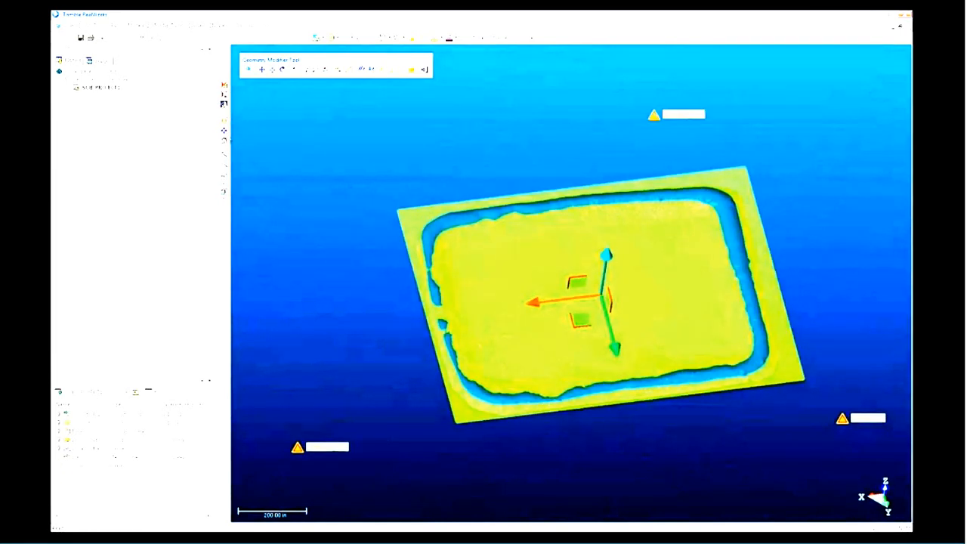
pyautogui.moveTo(491, 317); pyautogui.dragTo(797, 263)
pyautogui.moveTo(511, 175); pyautogui.dragTo(513, 179)
pyautogui.scroll(5, 650, 356)
pyautogui.moveTo(401, 89); pyautogui.dragTo(402, 94)
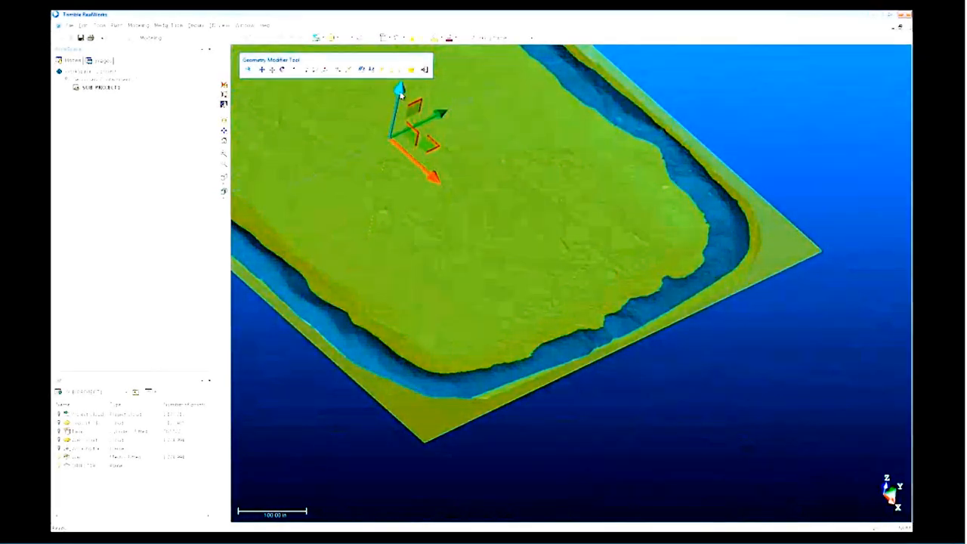
pyautogui.click(425, 71)
# - Measure a point where the plane meets the lowest part of the wall's crest, save it and rename it Spill Point
pyautogui.click(289, 38)
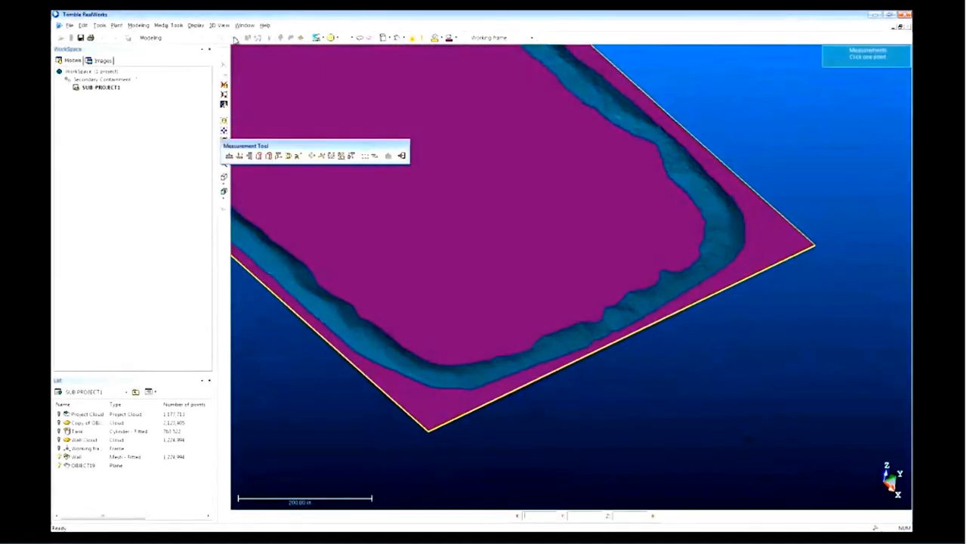
pyautogui.scroll(6, 611, 302)
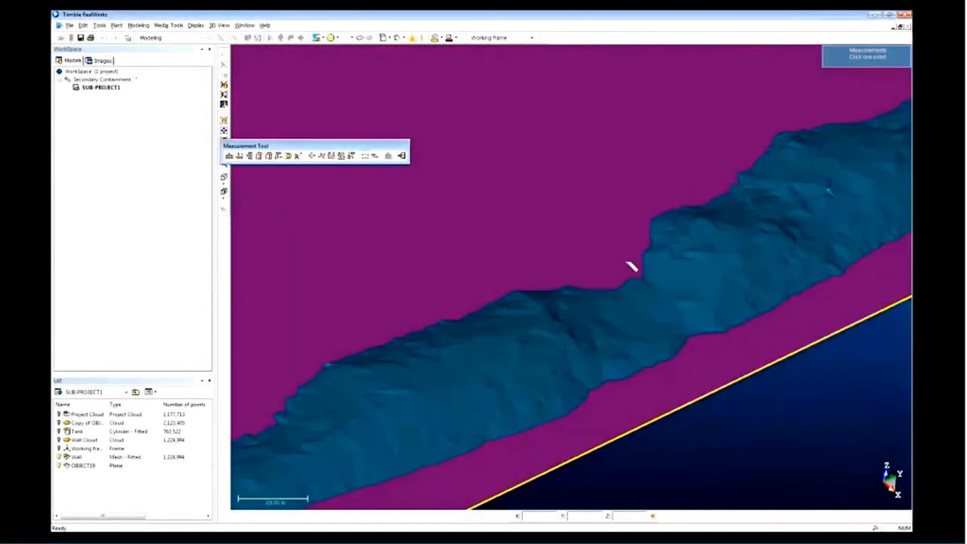
pyautogui.click(765, 281)
pyautogui.click(388, 156)
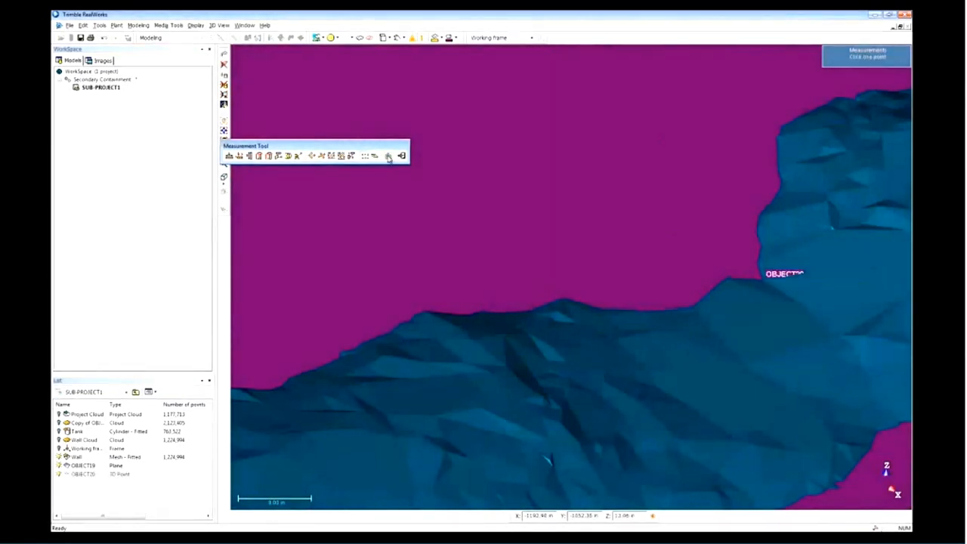
pyautogui.click(86, 474)
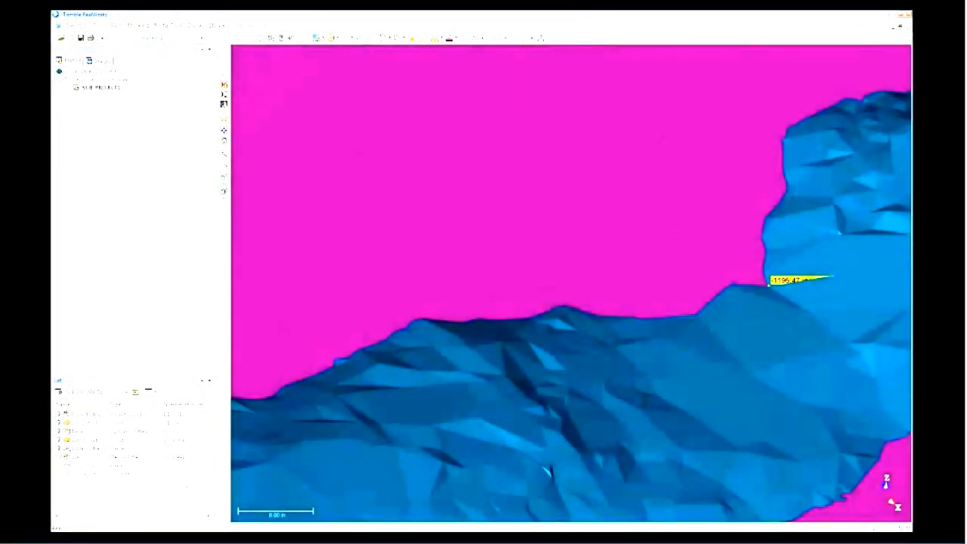
pyautogui.click(98, 475)
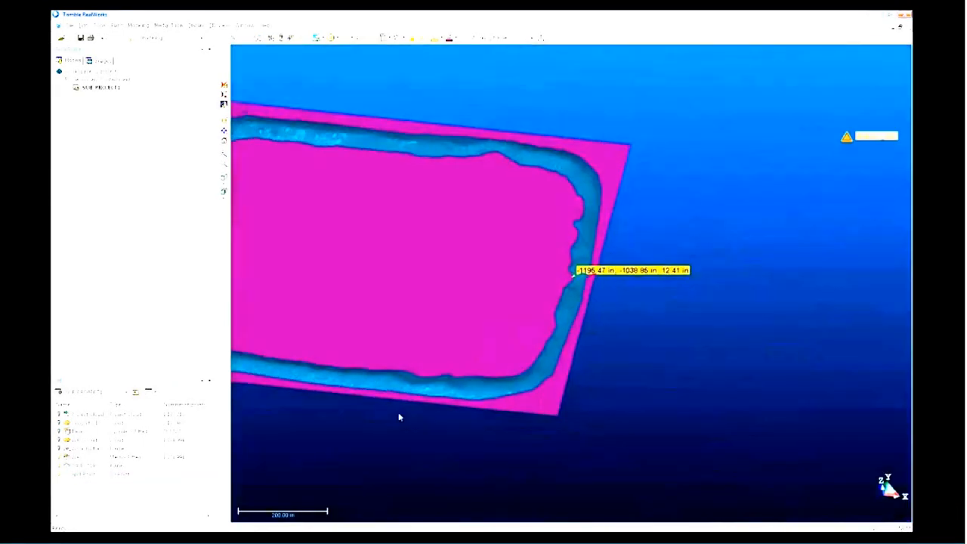
# - Create the volume from the previewed Wall mesh calculation and close Volume Calculation
pyautogui.moveTo(399, 417); pyautogui.dragTo(603, 433, button='middle')
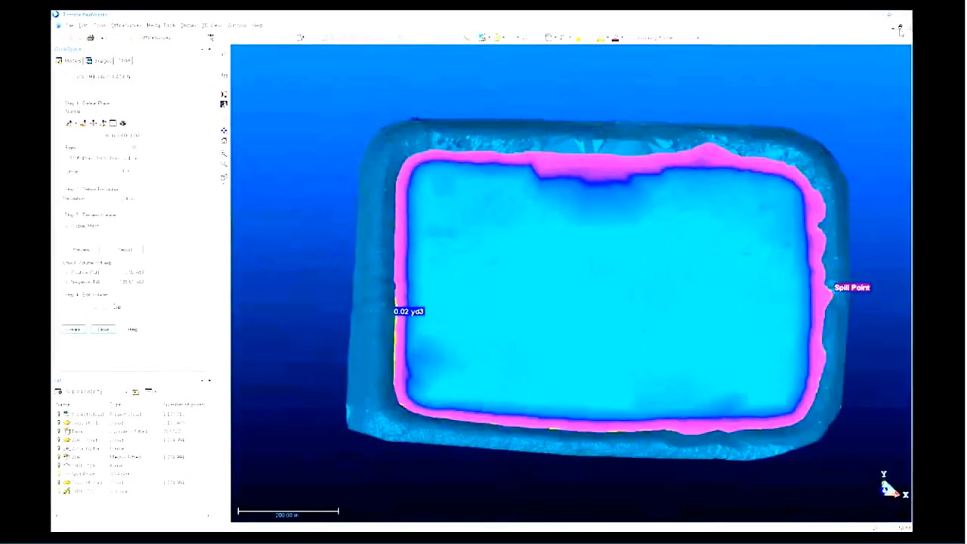
pyautogui.click(82, 330)
pyautogui.click(104, 331)
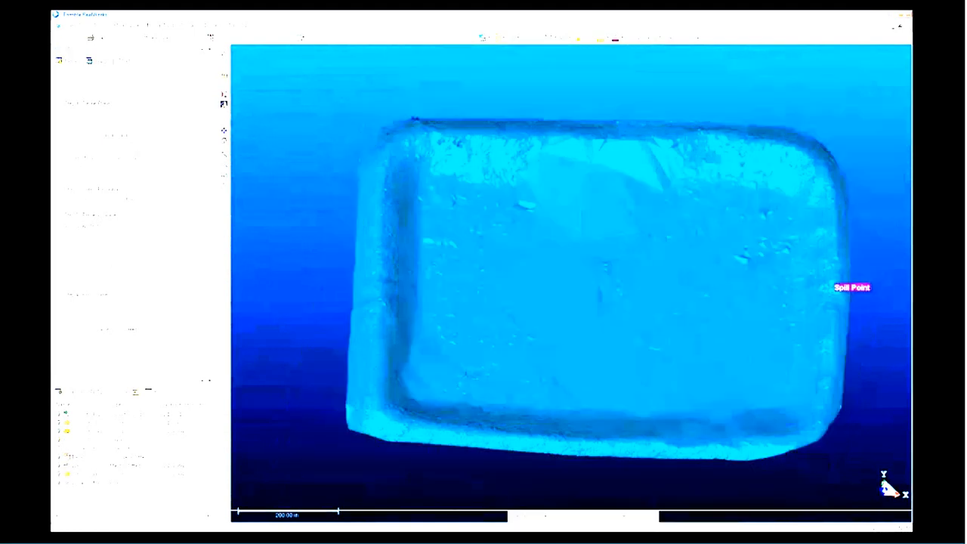
# - Set the volume calculation's horizontal plane through the Spill Point and preview the volume
pyautogui.moveTo(909, 337); pyautogui.dragTo(737, 324, button='middle')
pyautogui.scroll(5, 737, 325)
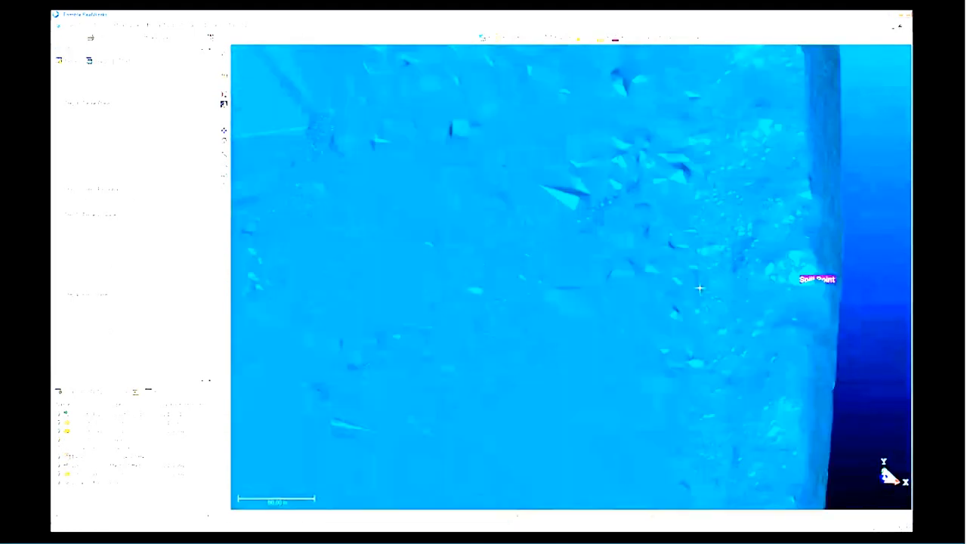
pyautogui.scroll(4, 633, 301)
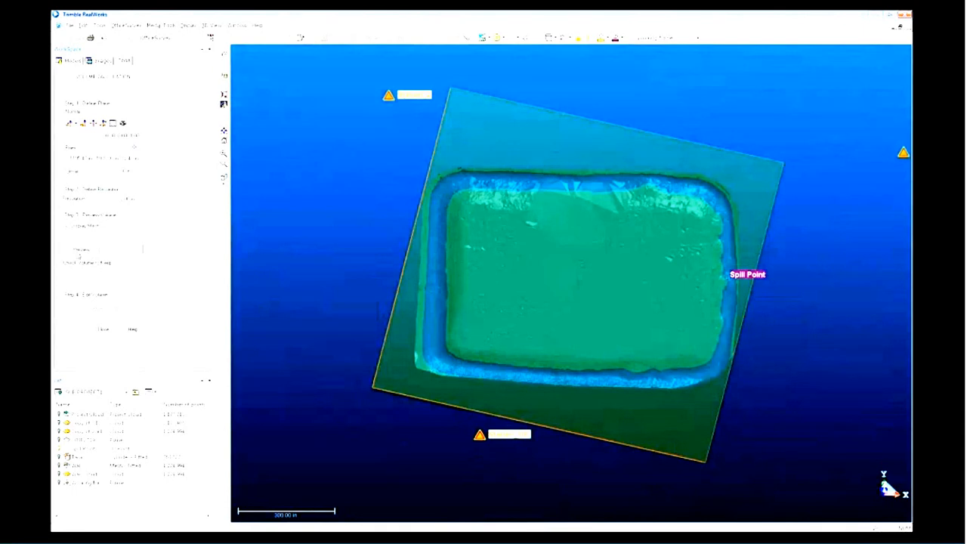
pyautogui.click(76, 252)
# - Show the spill-level plane in top view and display only the positive (cut) volume
pyautogui.click(68, 281)
pyautogui.click(69, 281)
pyautogui.click(68, 274)
pyautogui.click(60, 440)
pyautogui.click(224, 179)
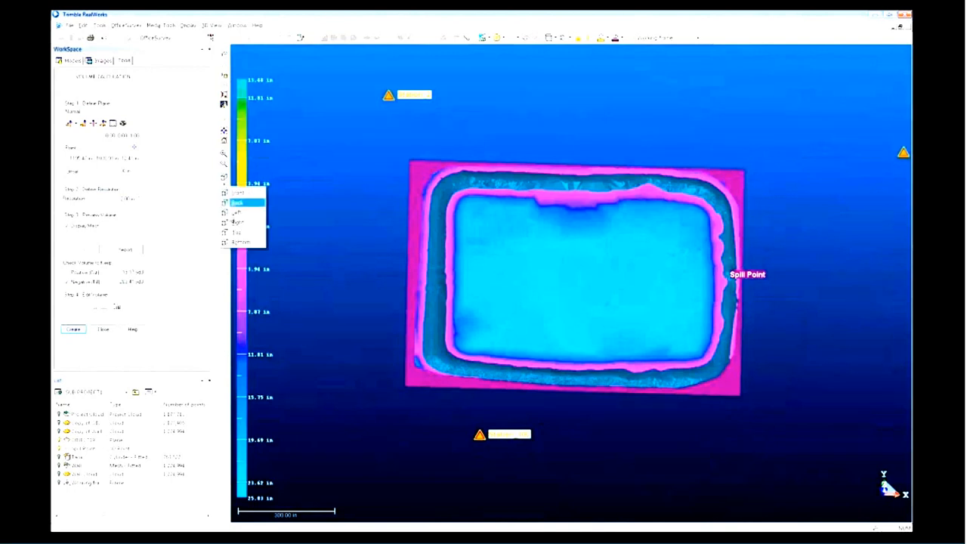
pyautogui.click(245, 233)
pyautogui.scroll(4, 503, 243)
pyautogui.moveTo(458, 229); pyautogui.dragTo(520, 247, button='middle')
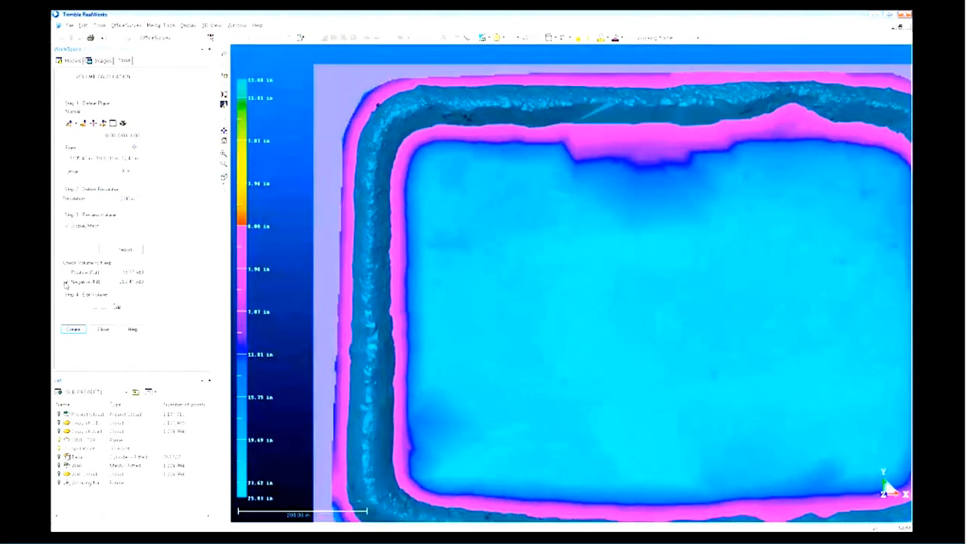
pyautogui.click(67, 282)
pyautogui.moveTo(414, 173); pyautogui.dragTo(396, 219, button='middle')
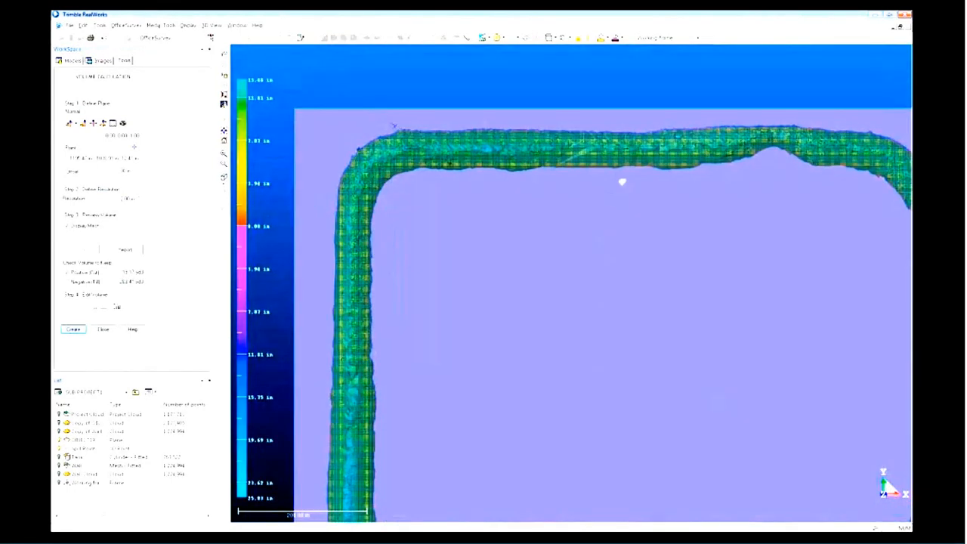
# - Fence the volume along the inner edge of the wall and keep only the part inside the containment
pyautogui.scroll(4, 622, 182)
pyautogui.moveTo(698, 188); pyautogui.dragTo(700, 332, button='middle')
pyautogui.moveTo(772, 167); pyautogui.dragTo(780, 227, button='middle')
pyautogui.click(733, 218)
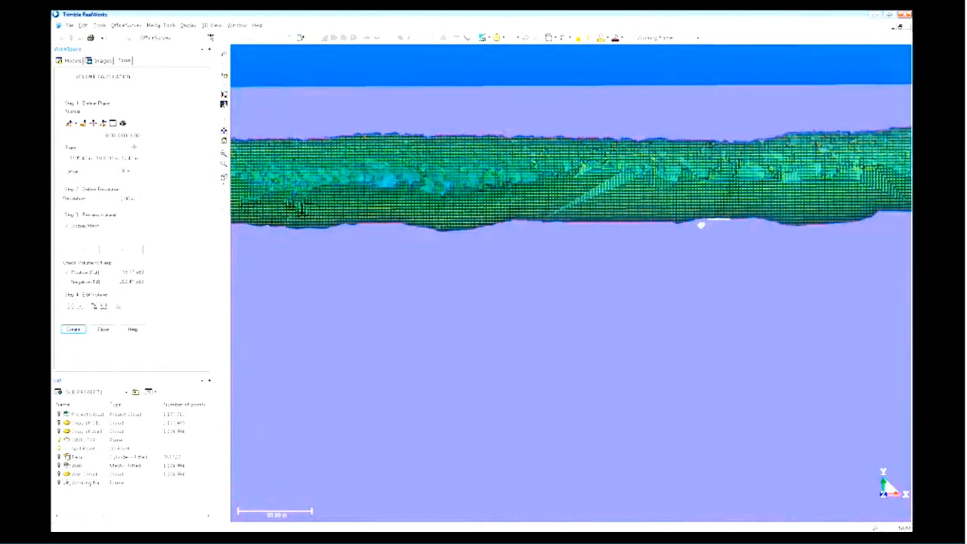
pyautogui.click(509, 220)
pyautogui.click(471, 229)
pyautogui.click(438, 231)
pyautogui.click(408, 224)
pyautogui.click(351, 224)
pyautogui.click(324, 228)
pyautogui.moveTo(257, 226); pyautogui.dragTo(673, 222, button='middle')
pyautogui.click(650, 222)
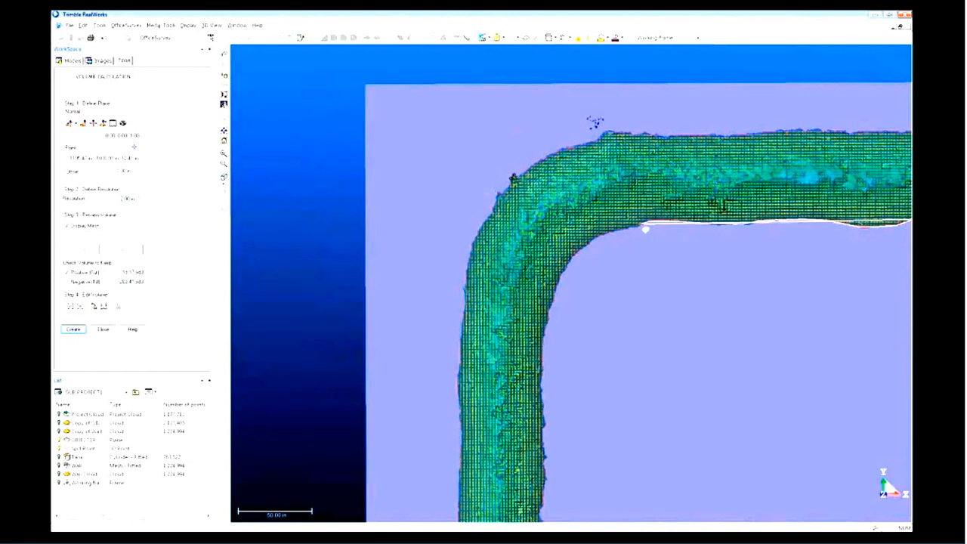
pyautogui.click(597, 236)
pyautogui.click(567, 264)
pyautogui.click(555, 285)
pyautogui.click(544, 331)
pyautogui.click(541, 389)
pyautogui.moveTo(544, 474); pyautogui.dragTo(513, 221, button='middle')
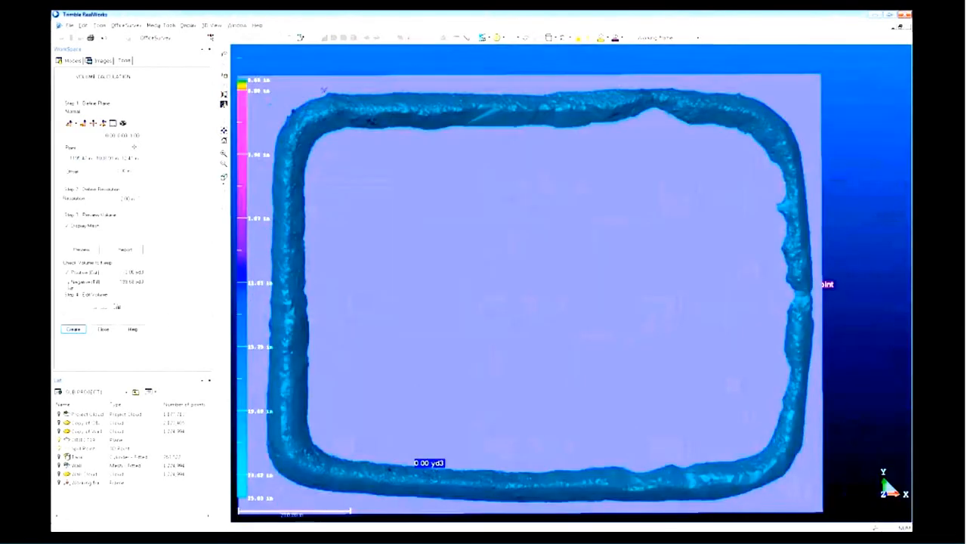
# - Show the Tank in top view, fence around its circular outline and remove its footprint from the volume
pyautogui.moveTo(474, 374); pyautogui.dragTo(541, 317)
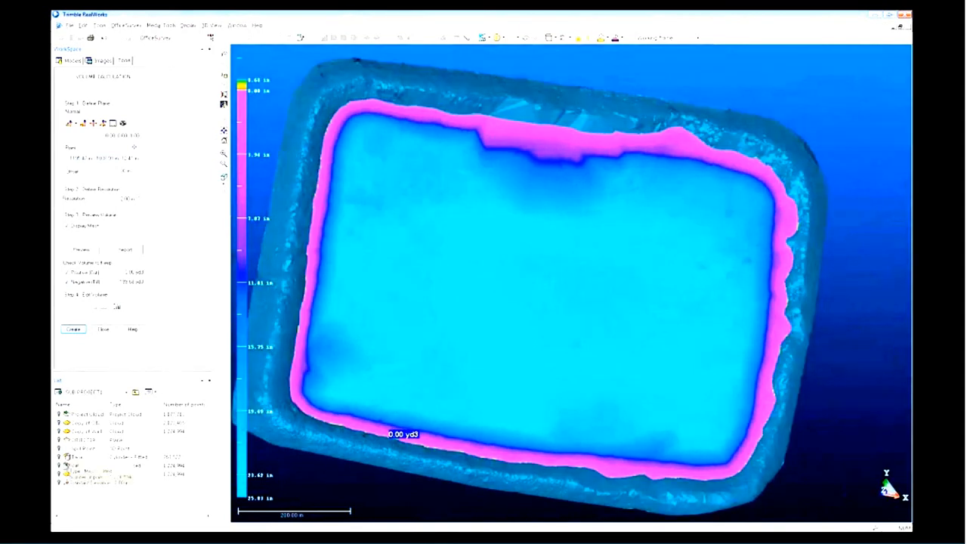
pyautogui.click(60, 457)
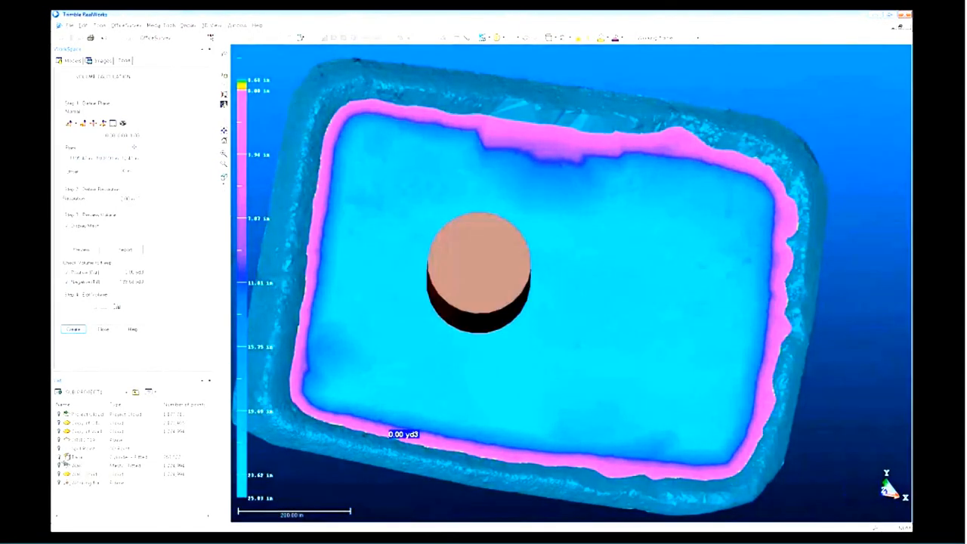
pyautogui.click(224, 179)
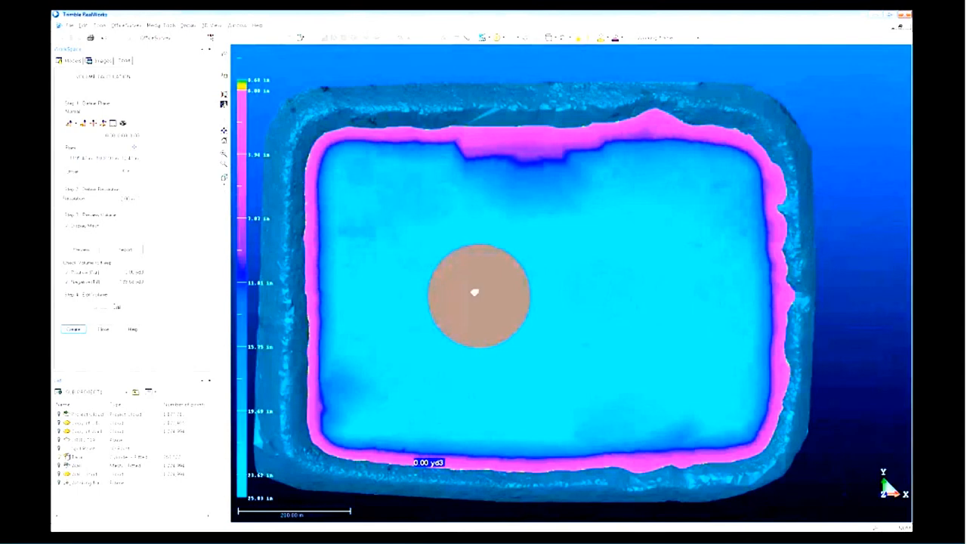
pyautogui.scroll(1, 541, 278)
pyautogui.scroll(5, 542, 261)
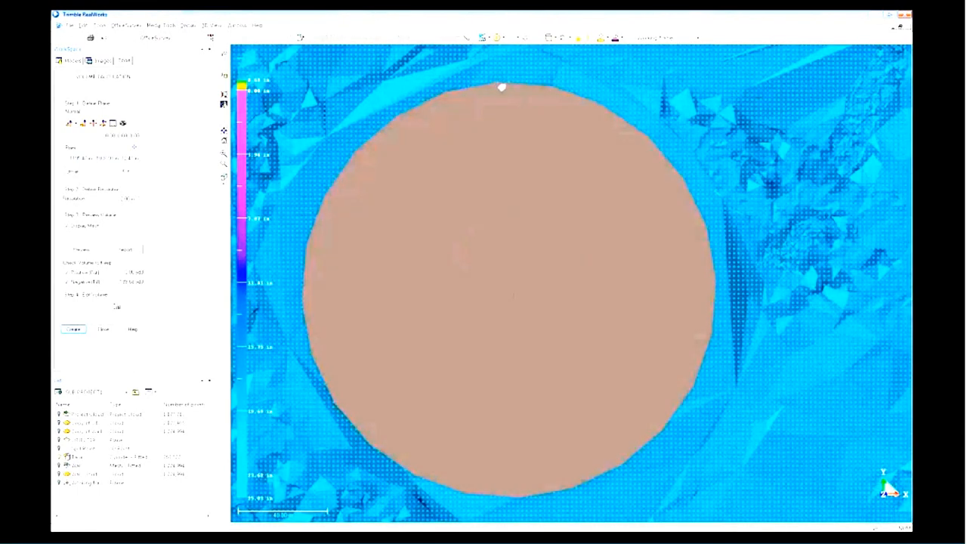
pyautogui.click(500, 86)
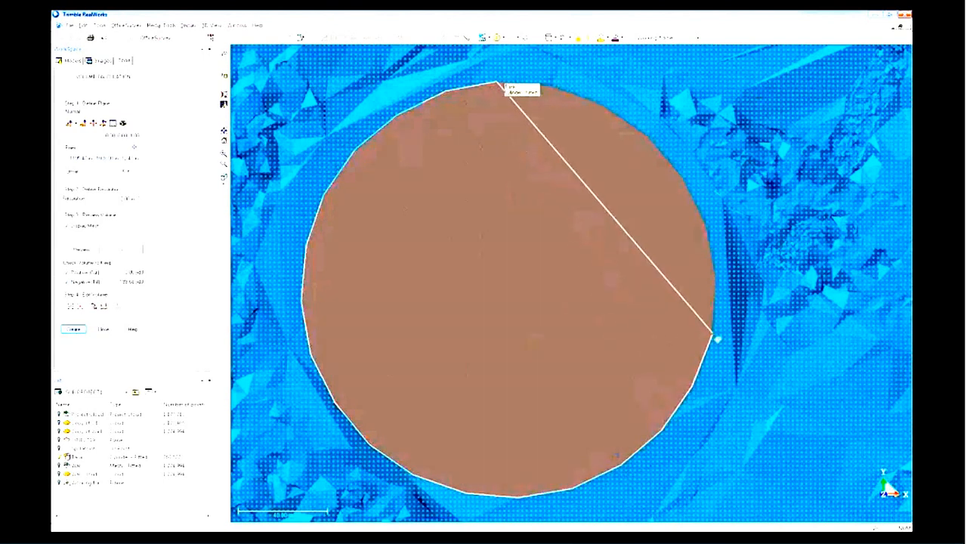
pyautogui.click(684, 178)
pyautogui.click(650, 137)
pyautogui.click(606, 105)
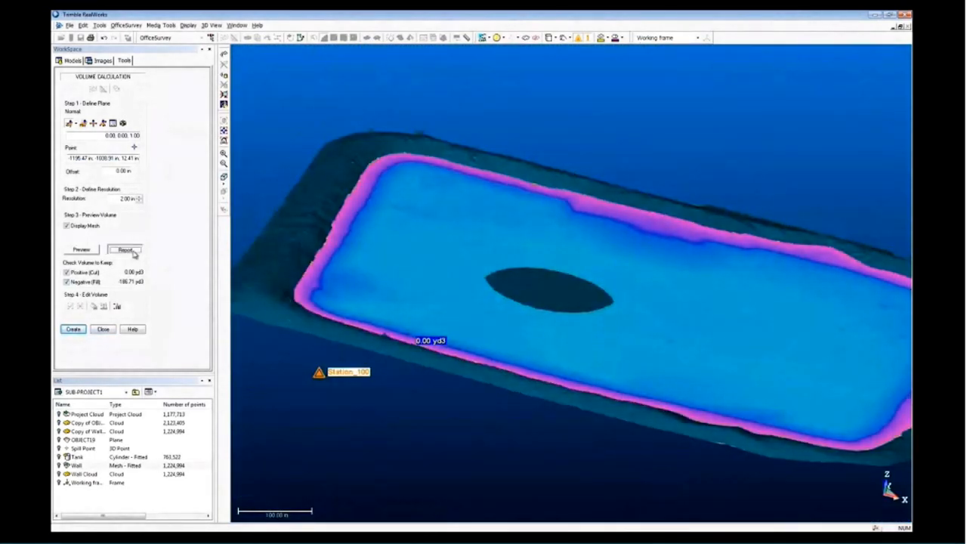
# - Generate the volume report and export it over the existing file Secondary Containment report.rtf
pyautogui.click(124, 250)
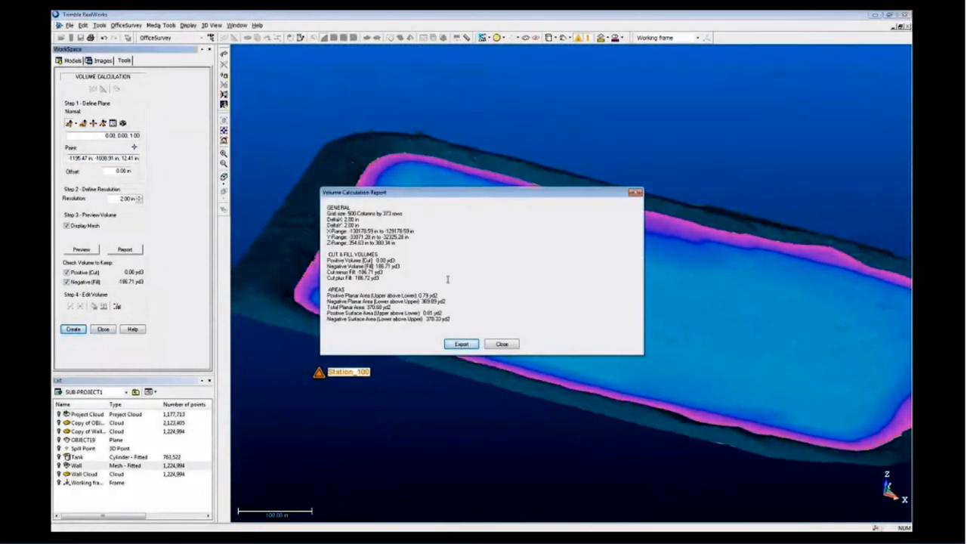
pyautogui.click(475, 345)
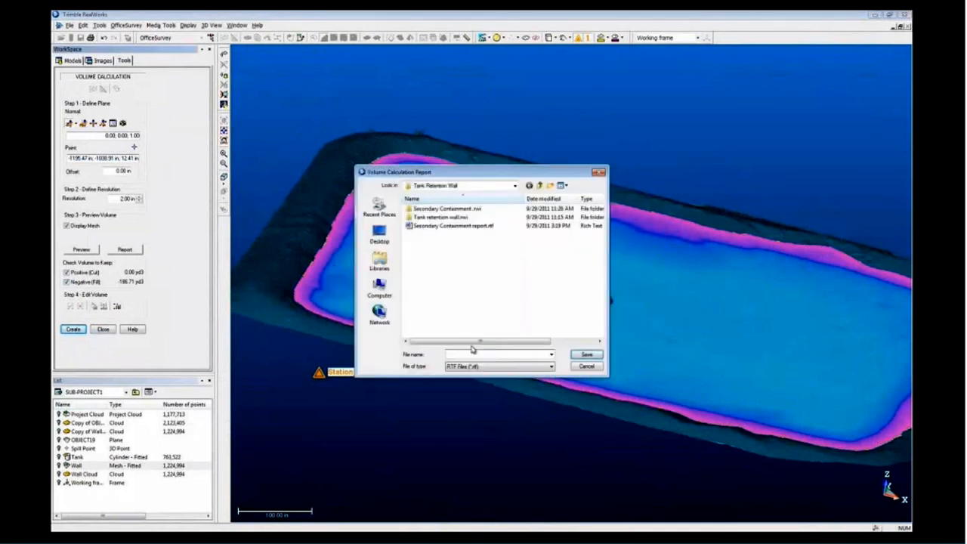
pyautogui.click(453, 226)
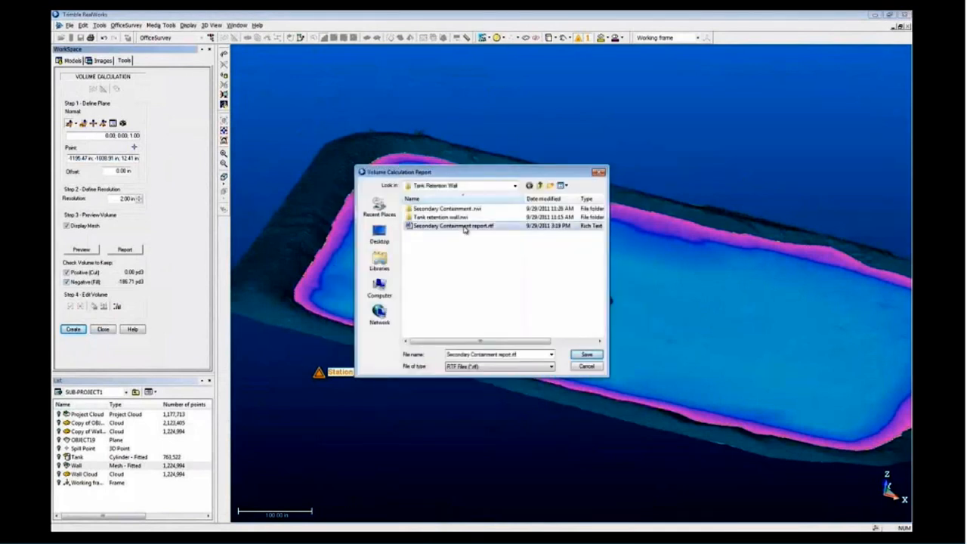
pyautogui.click(588, 353)
pyautogui.click(513, 276)
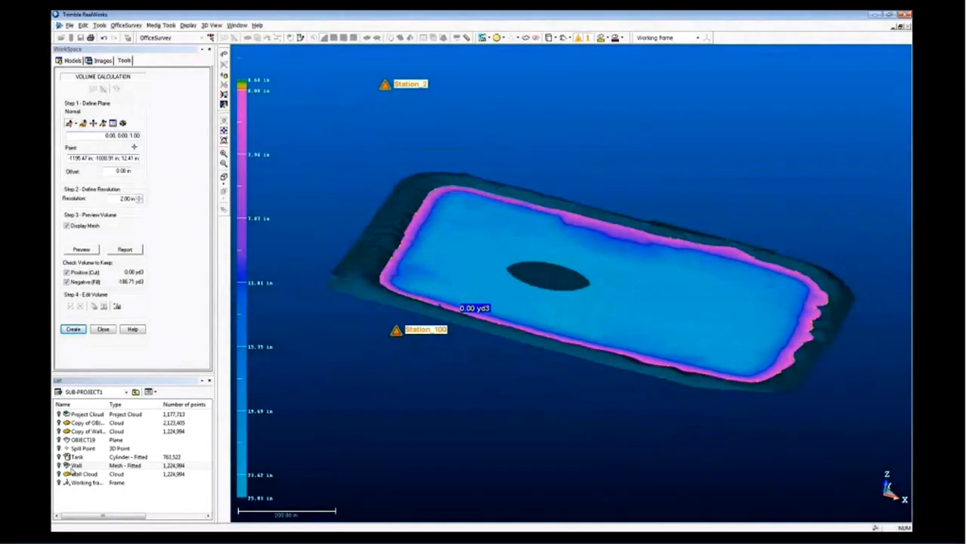
# - Display the Tank and the Spill Point with the volume and capture an image of the containment
pyautogui.click(60, 457)
pyautogui.click(60, 449)
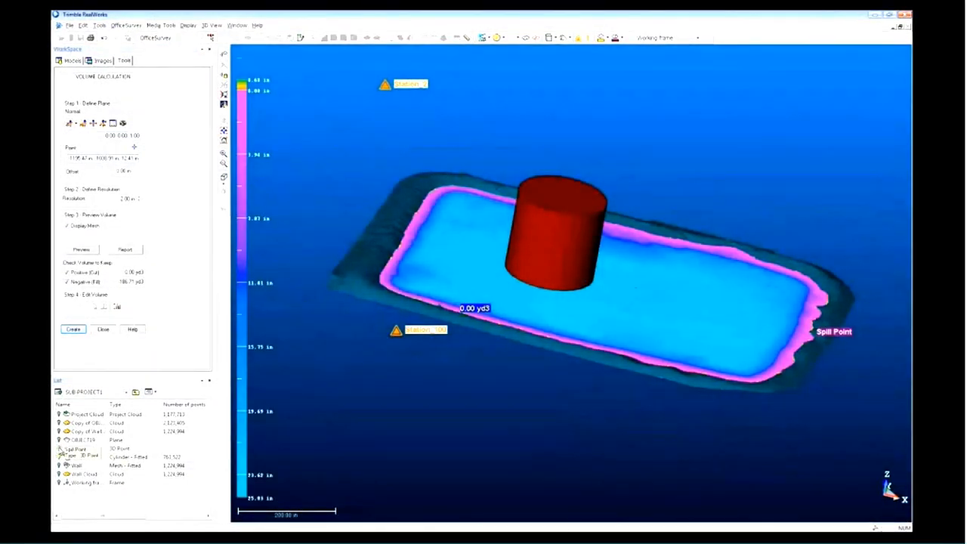
pyautogui.press('Print')
pyautogui.moveTo(428, 266); pyautogui.dragTo(874, 421)
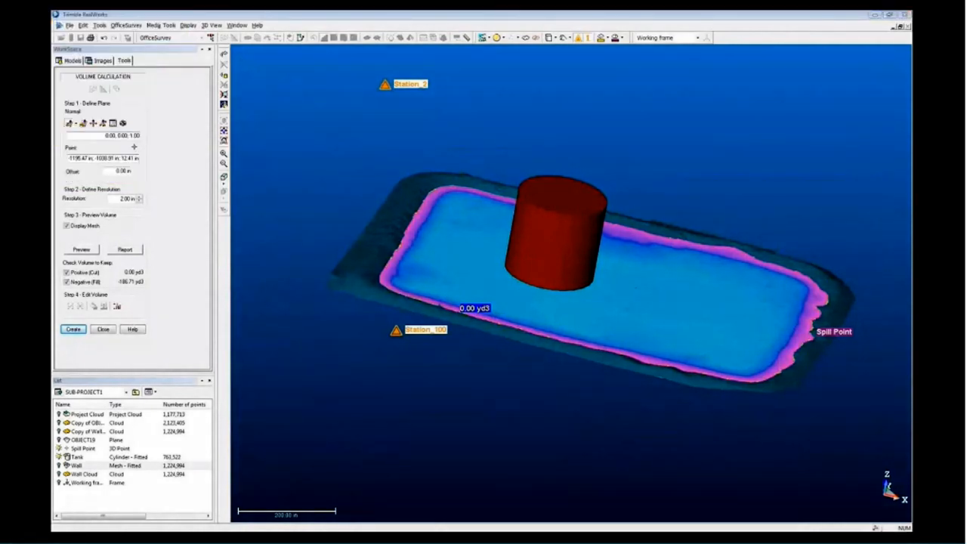
# - Switch to the exported report document and paste the captured image on a new line
pyautogui.click(875, 15)
pyautogui.click(362, 369)
pyautogui.press('Return')
pyautogui.hotkey('ctrl', 'v')
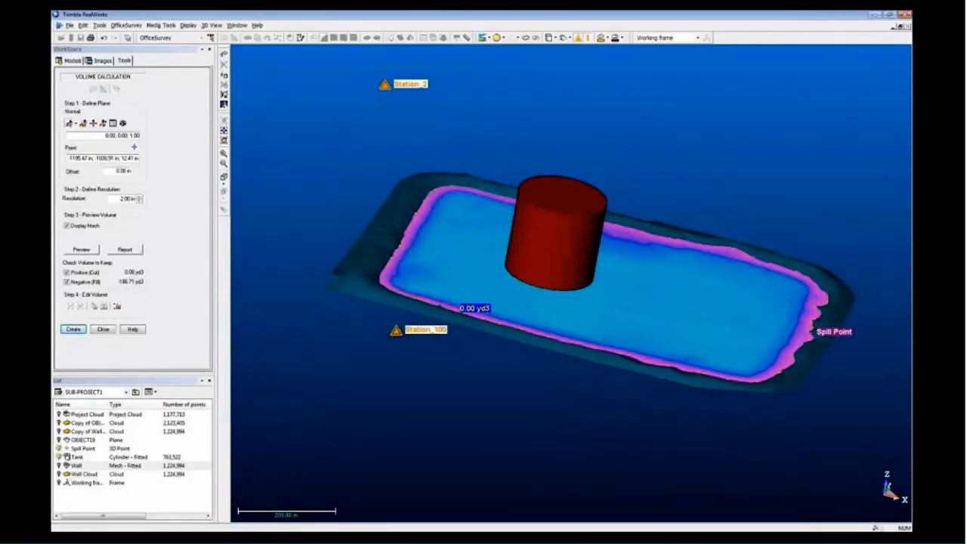
# - Create the trimmed volume as an object in the project and close Volume Calculation
pyautogui.click(73, 329)
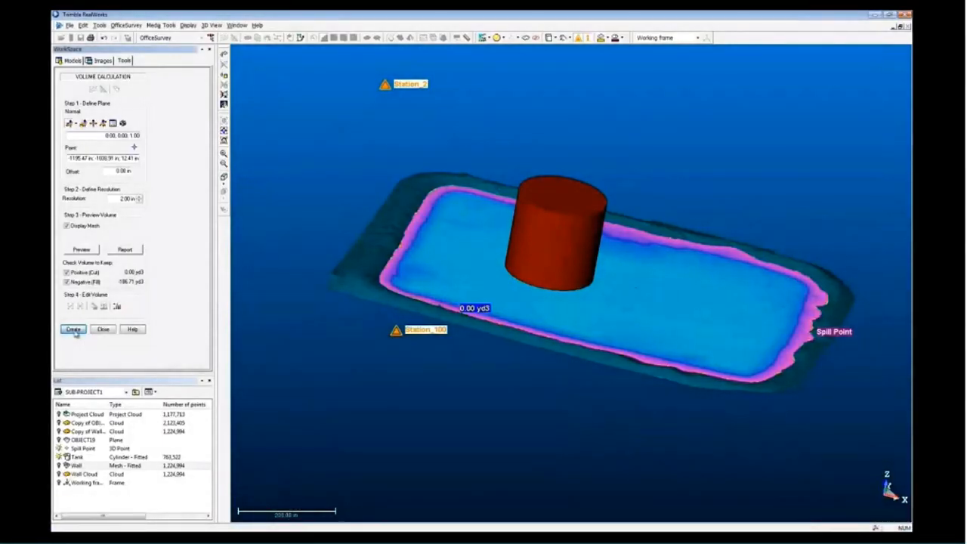
pyautogui.click(105, 331)
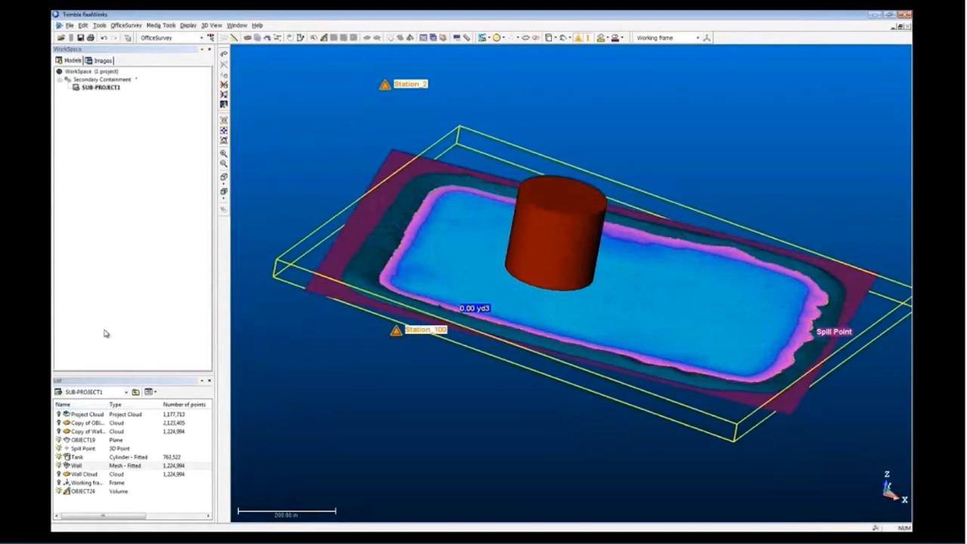